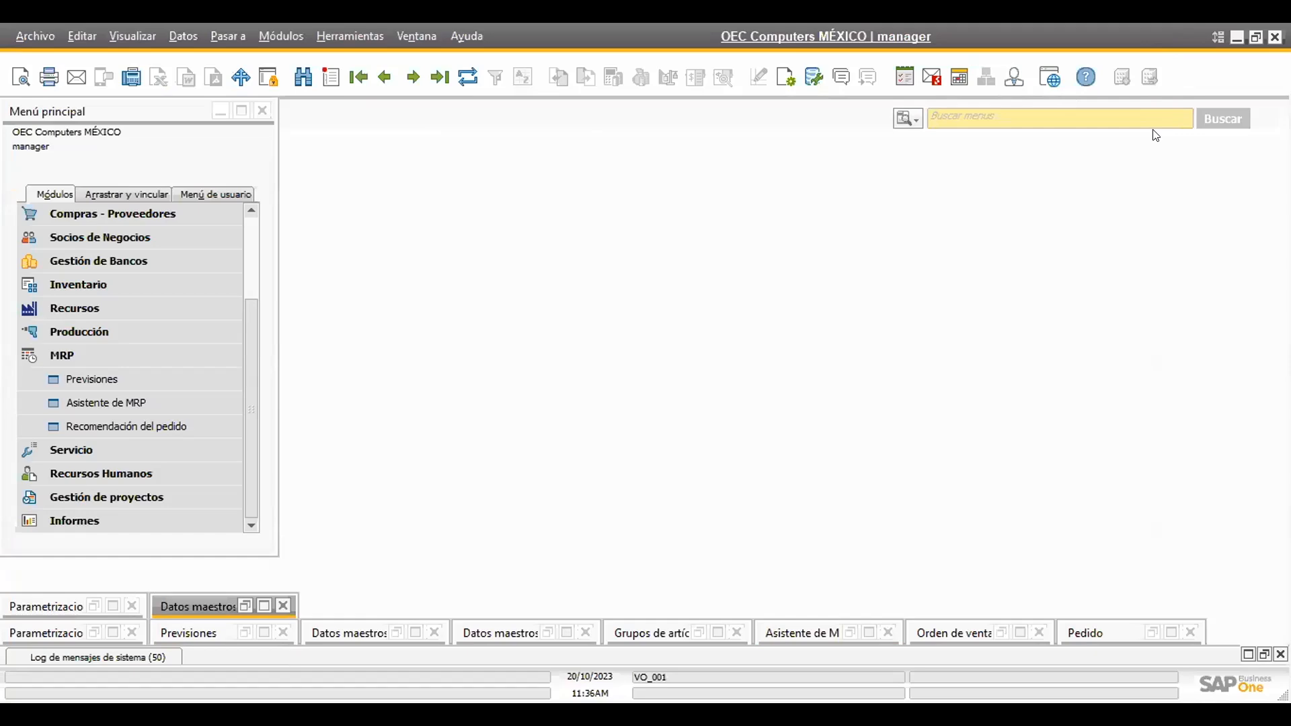
left_click(1256, 37)
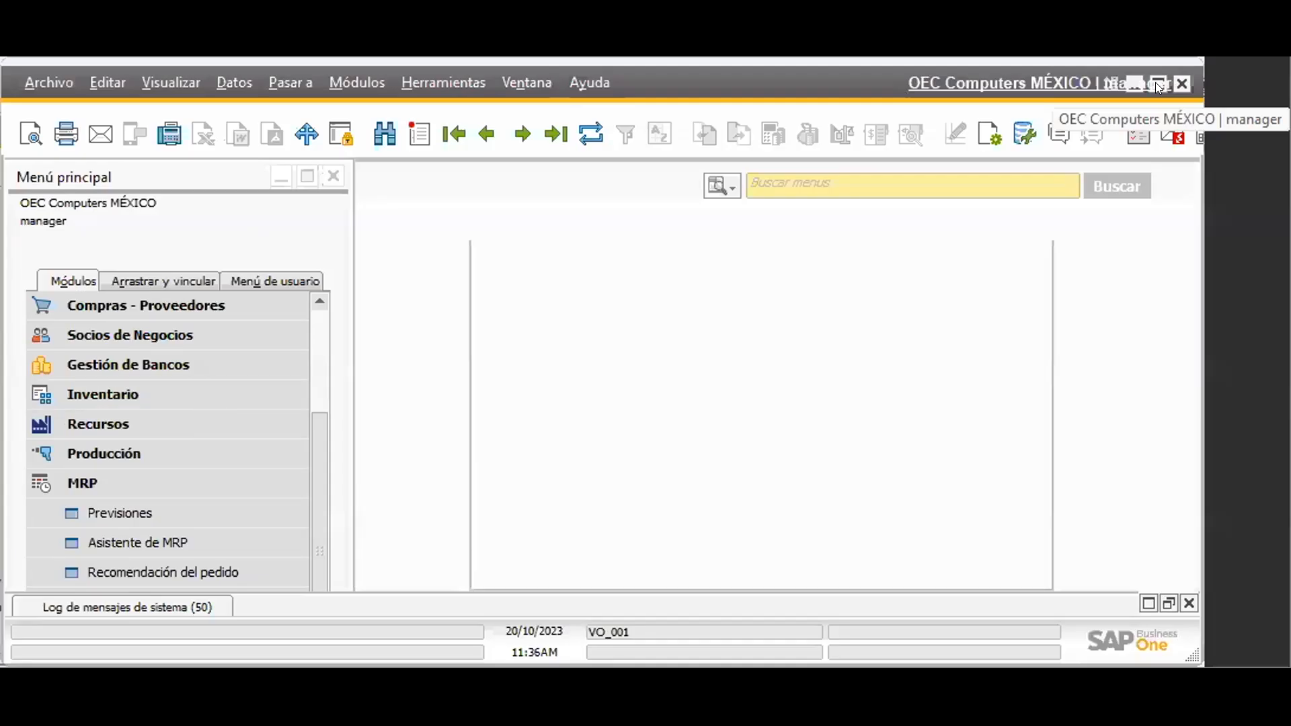
left_click(1158, 83)
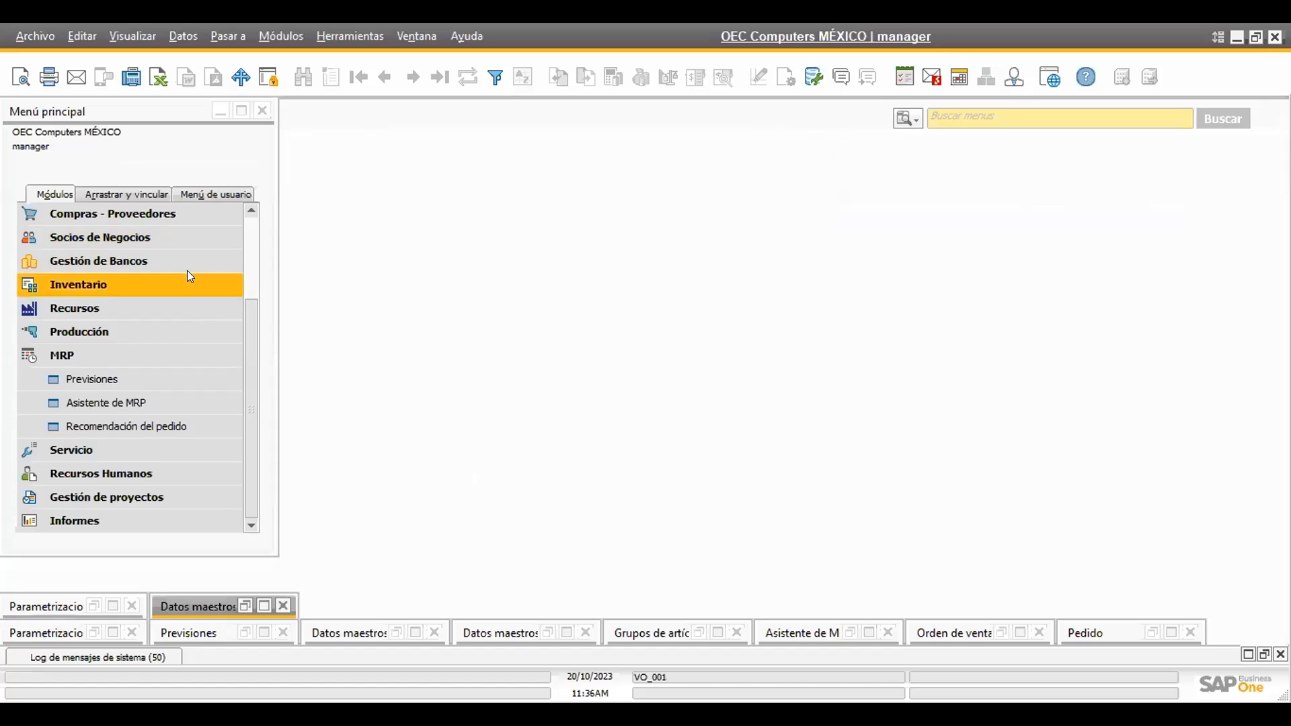
Open the inventory planning options (Planificación) in the system initialization's general settings
left_click(112, 355)
scroll(105, 355, "up", 1)
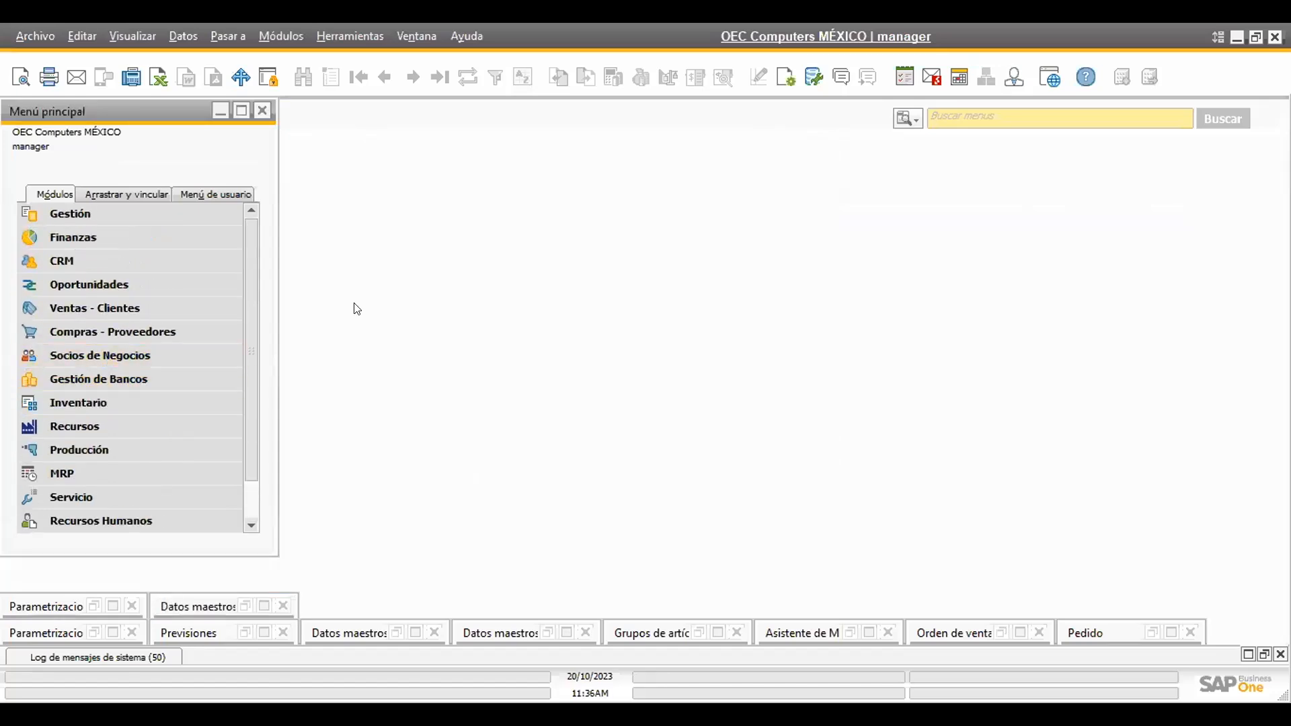
left_click(109, 213)
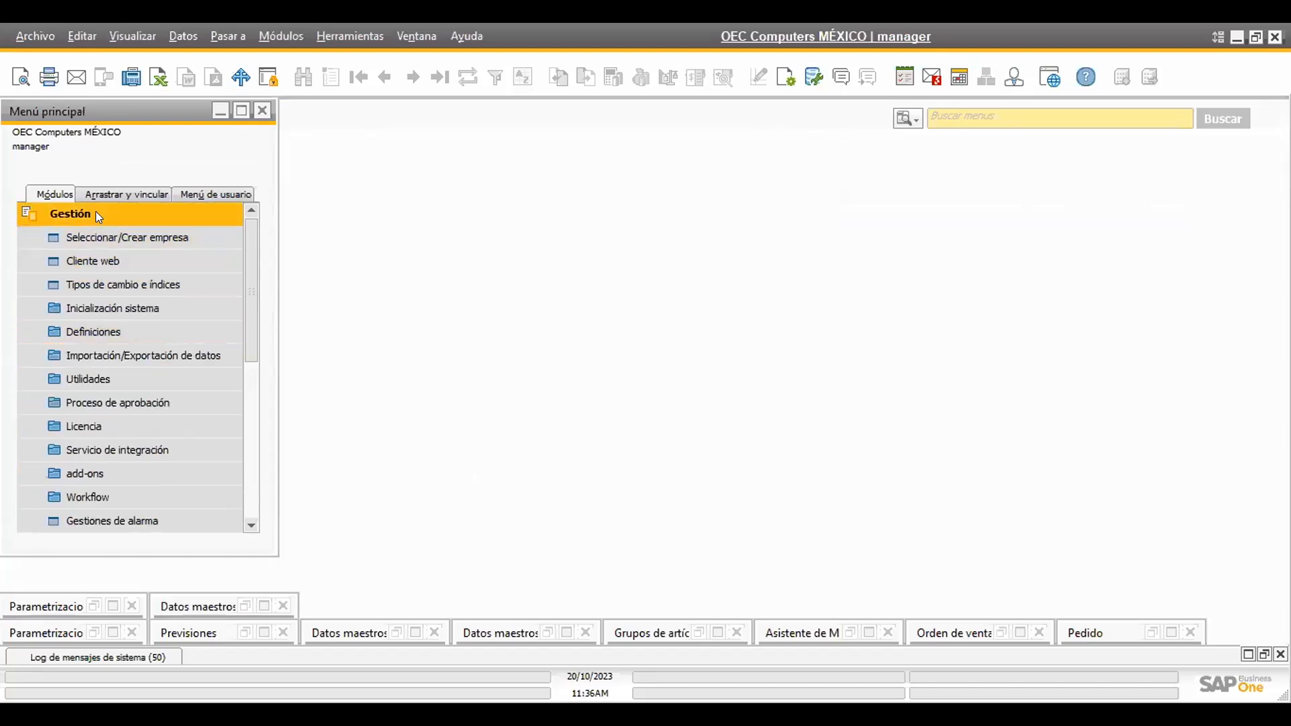
left_click(116, 308)
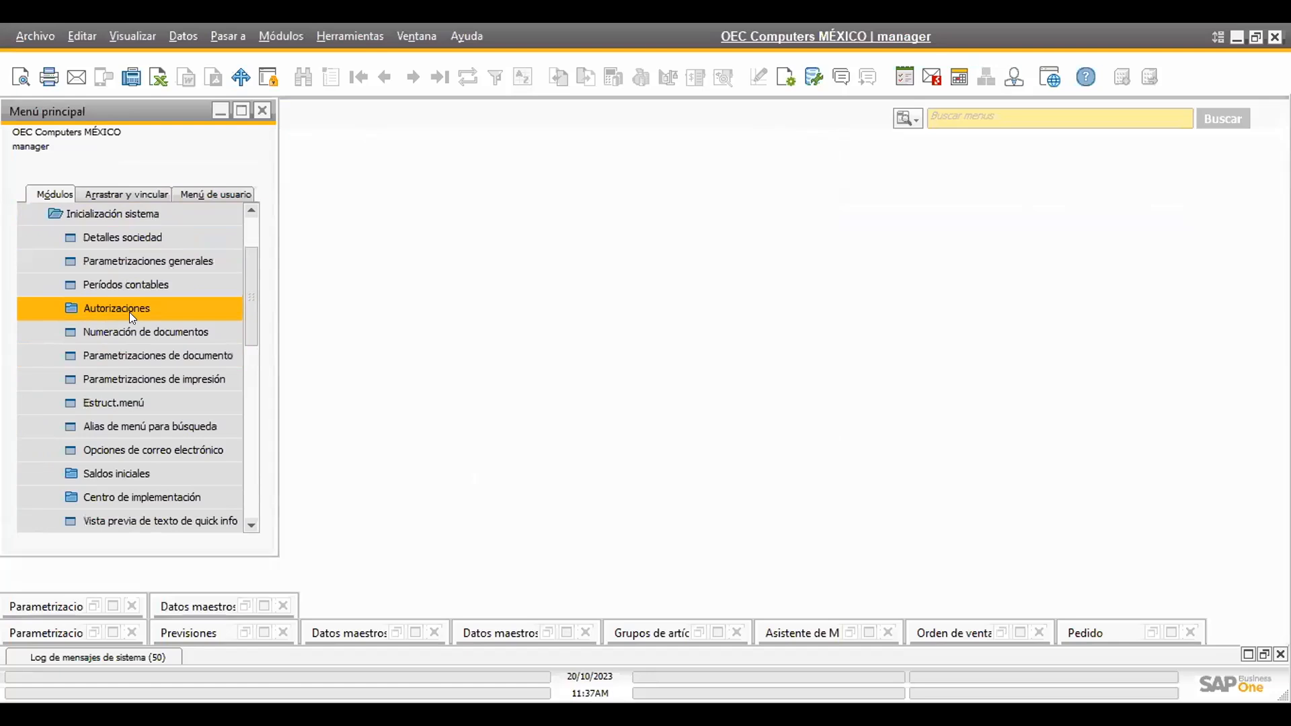
left_click(134, 261)
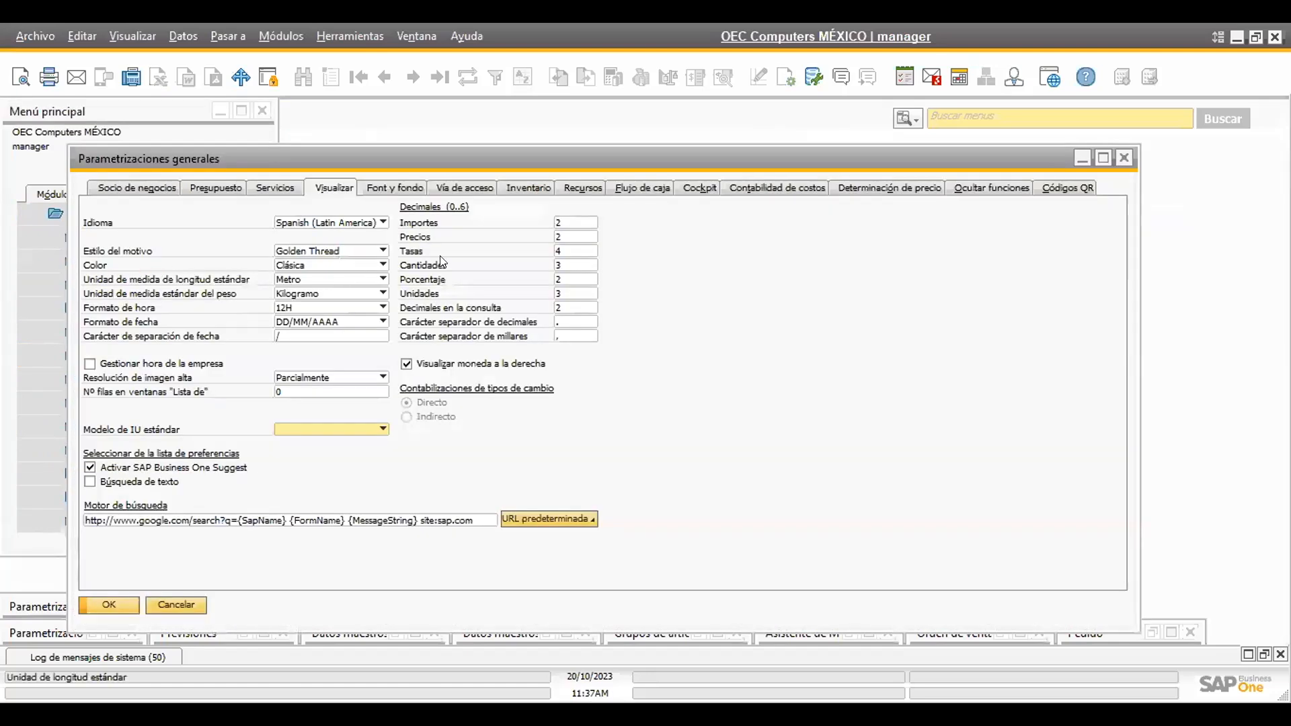
left_click(519, 190)
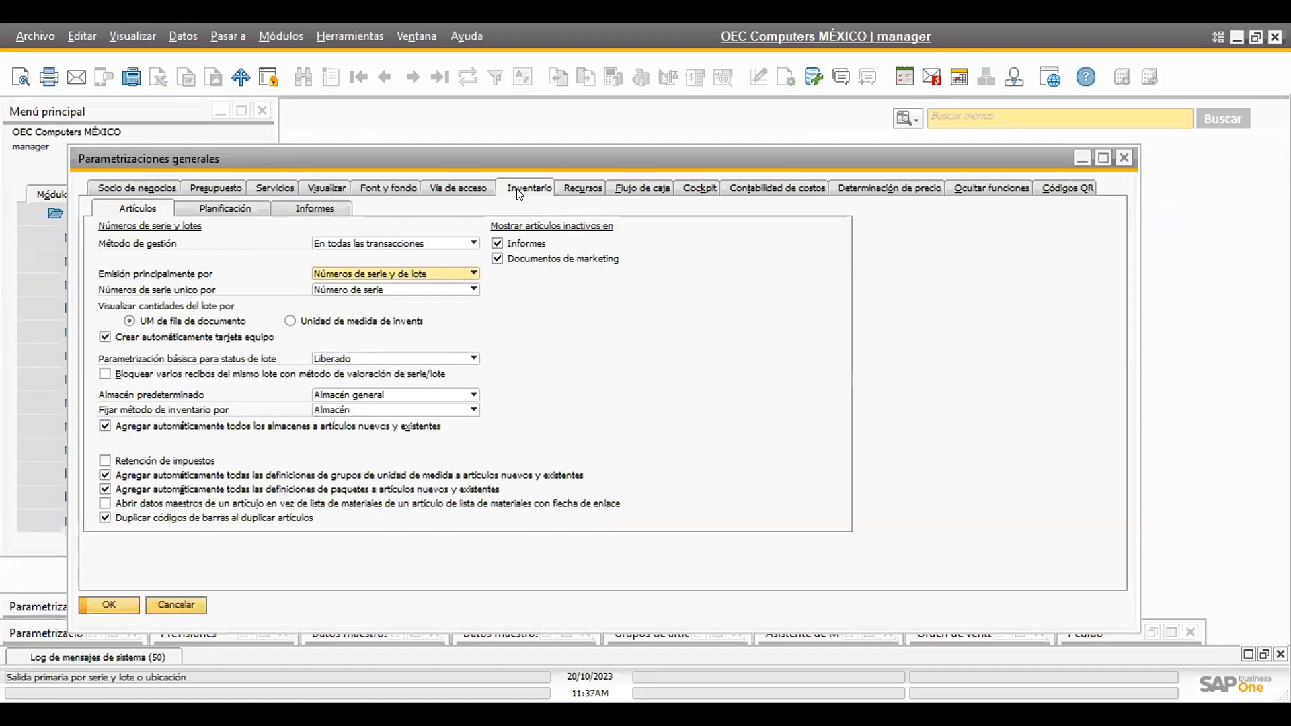
left_click(229, 209)
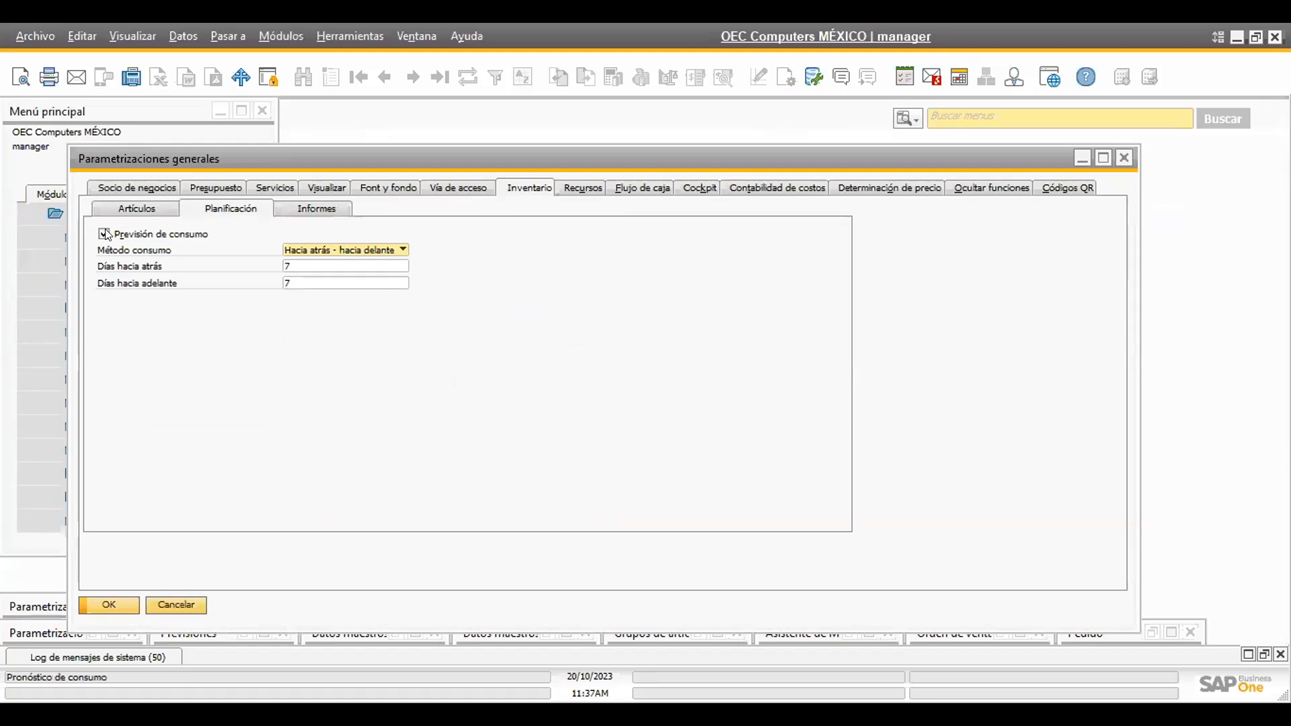
Review the forecast consumption method and its forward days, keep Hacia atrás - hacia delante, and accept the general settings
left_click(330, 248)
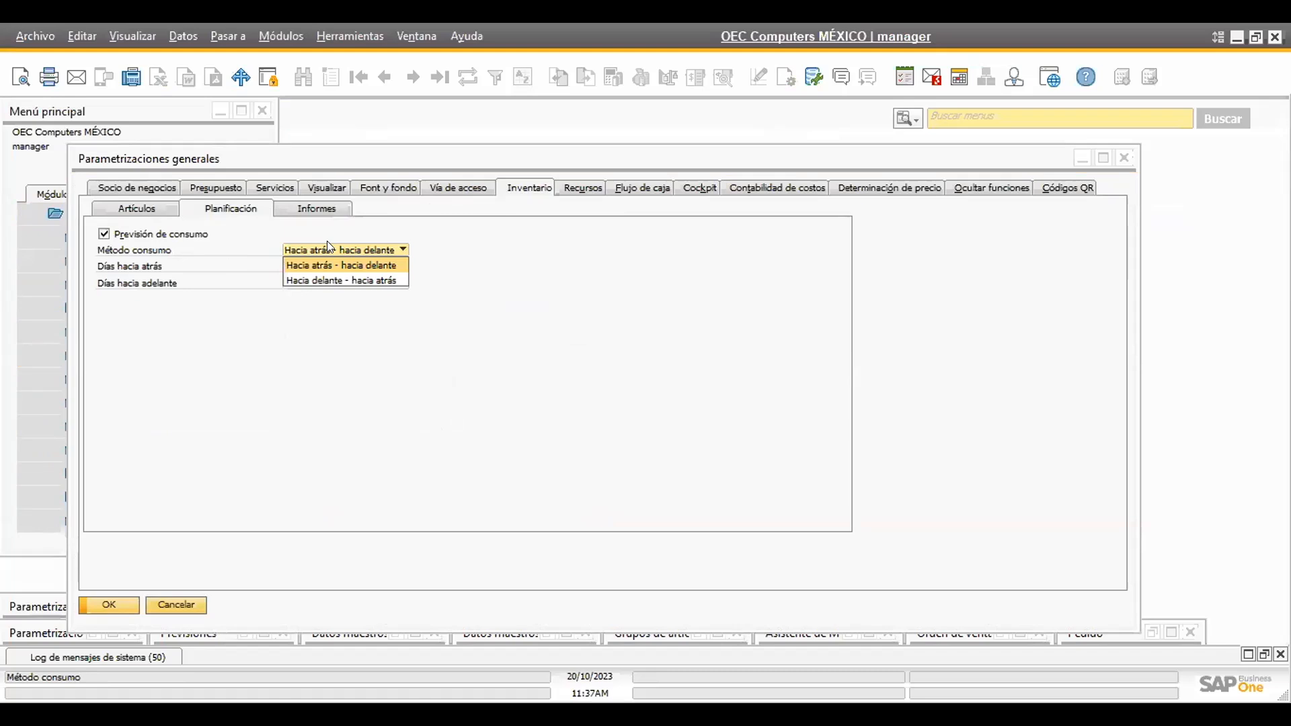
left_click(370, 267)
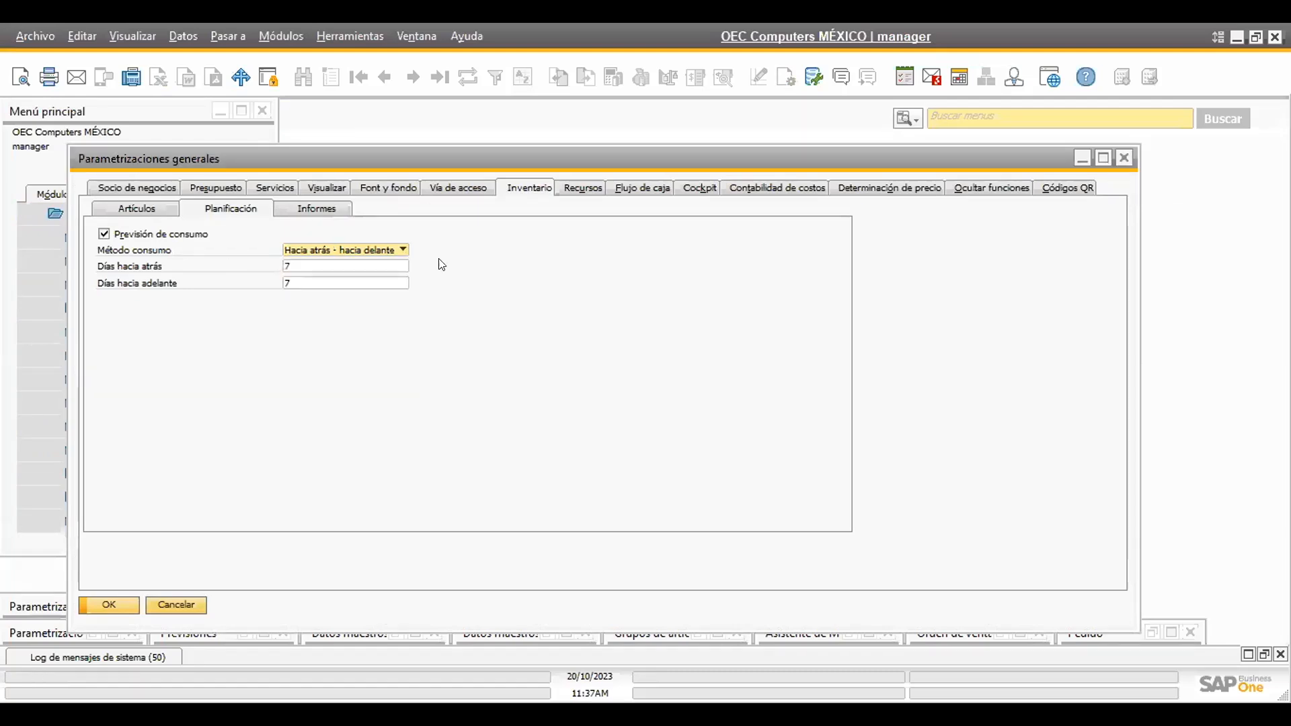
left_click(324, 283)
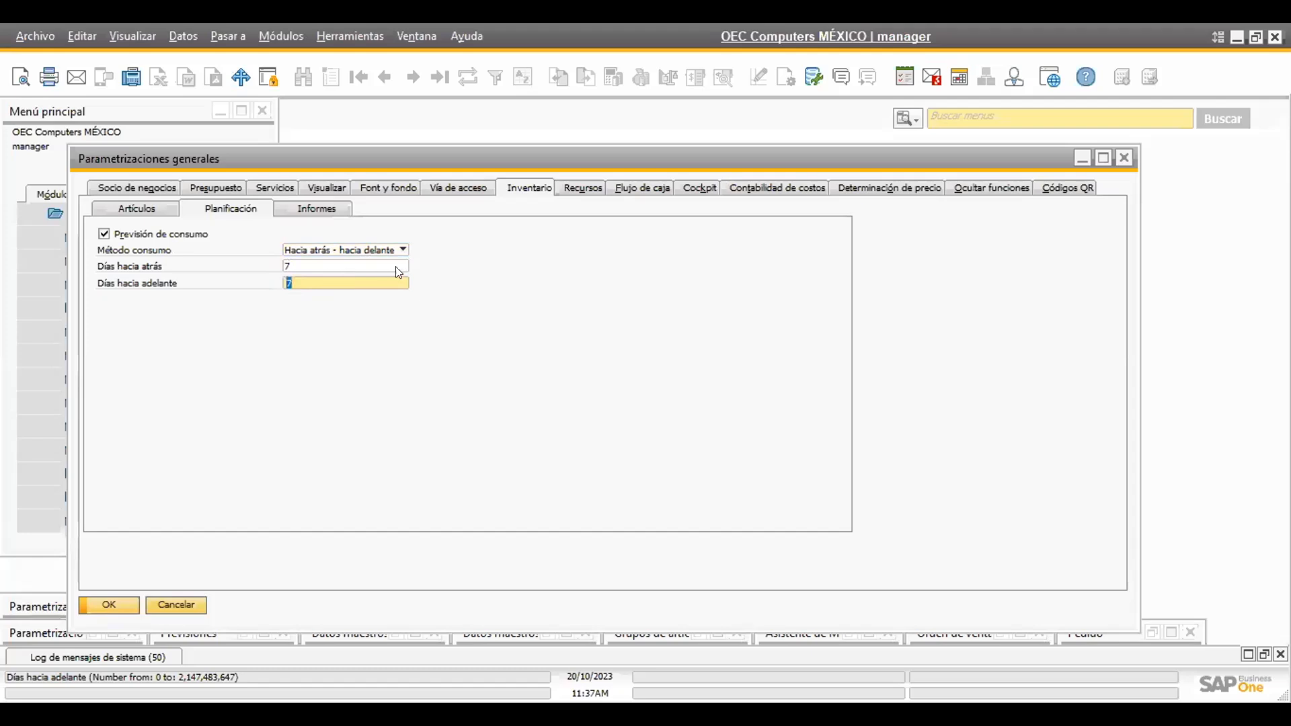
left_click(362, 245)
left_click(362, 244)
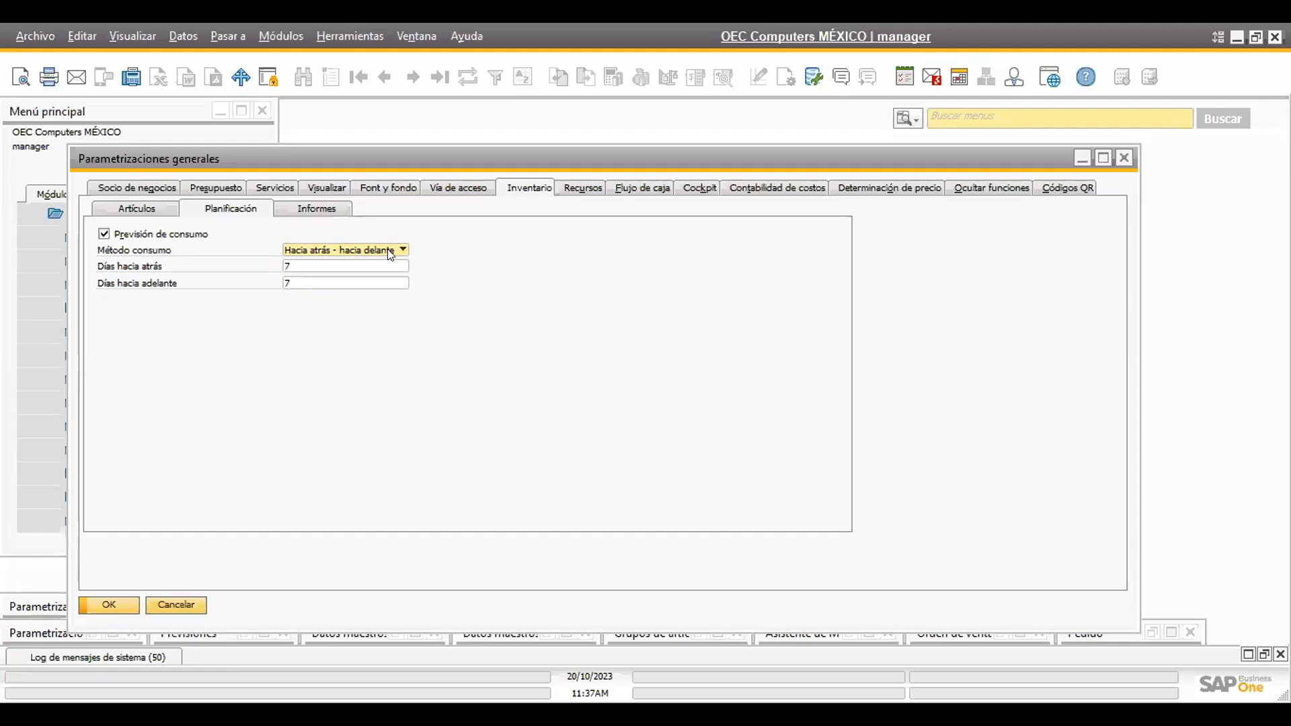
left_click(121, 604)
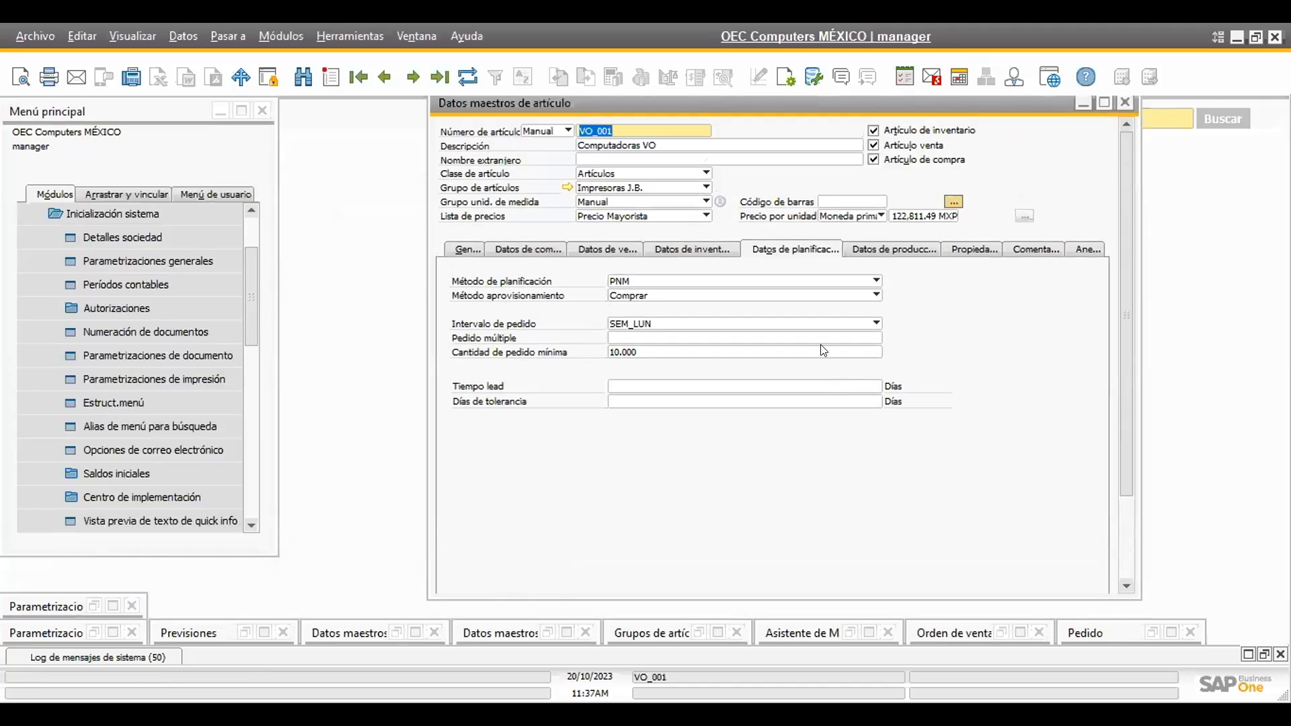
Move the item master data window of VO_001 clear and look through its general, sales, inventory and planning data
left_click(779, 248)
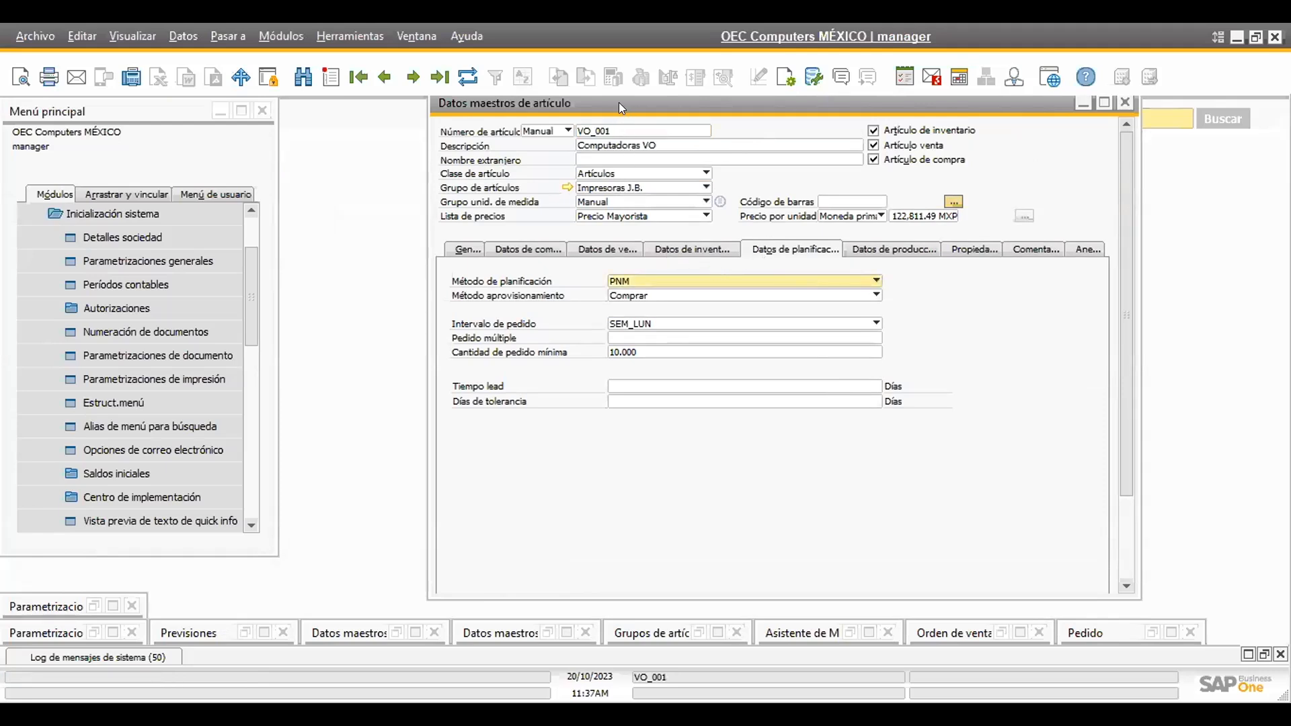
left_click_drag(590, 118, 442, 156)
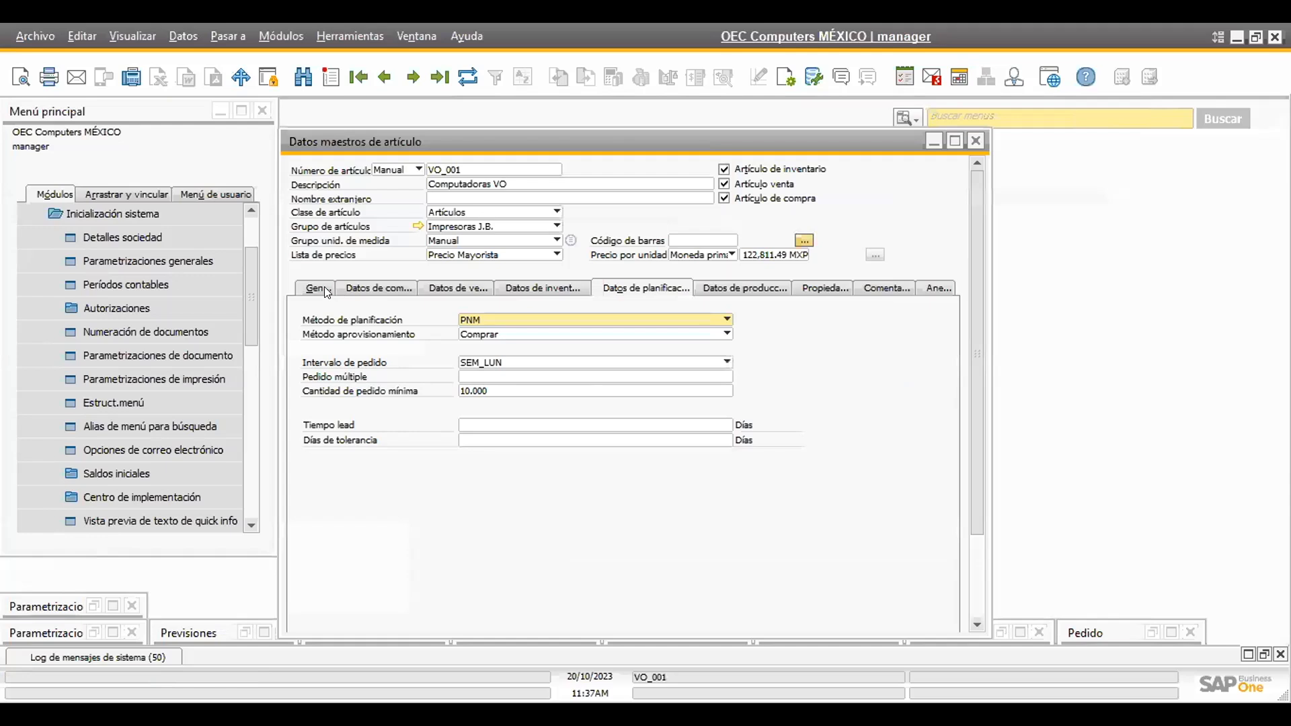
left_click(325, 287)
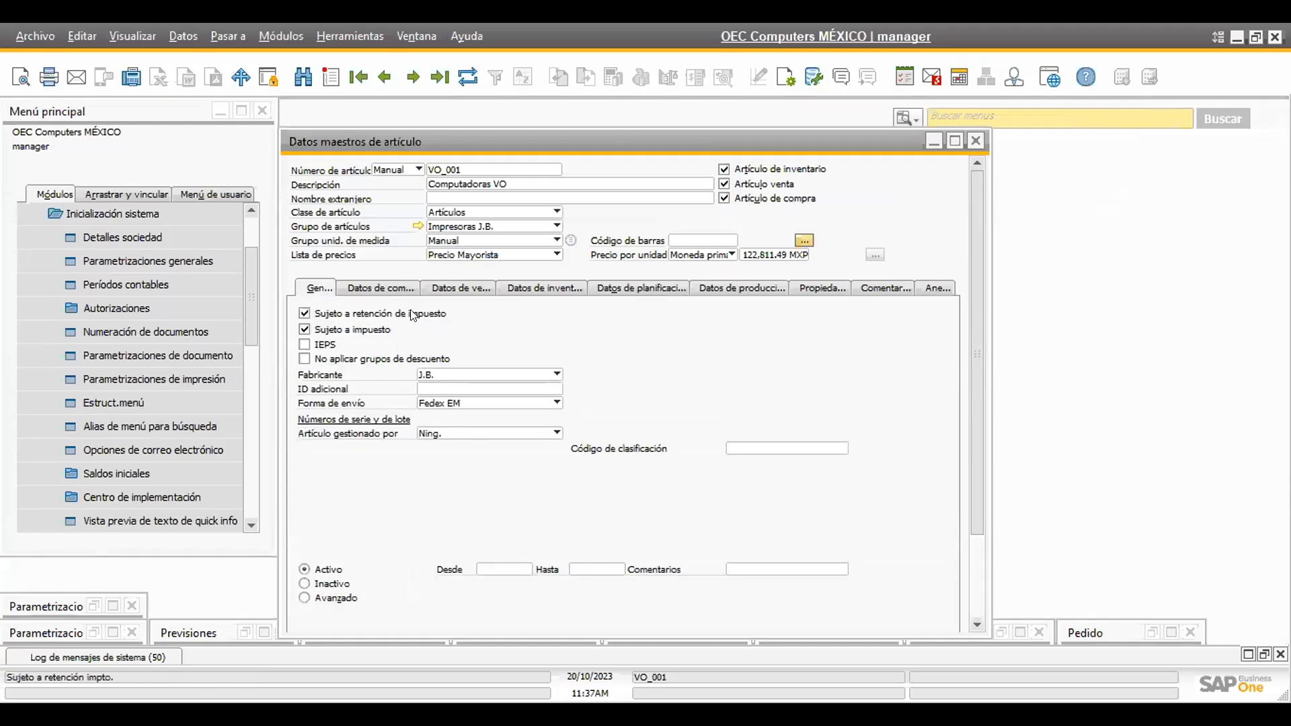
left_click(448, 288)
left_click(519, 287)
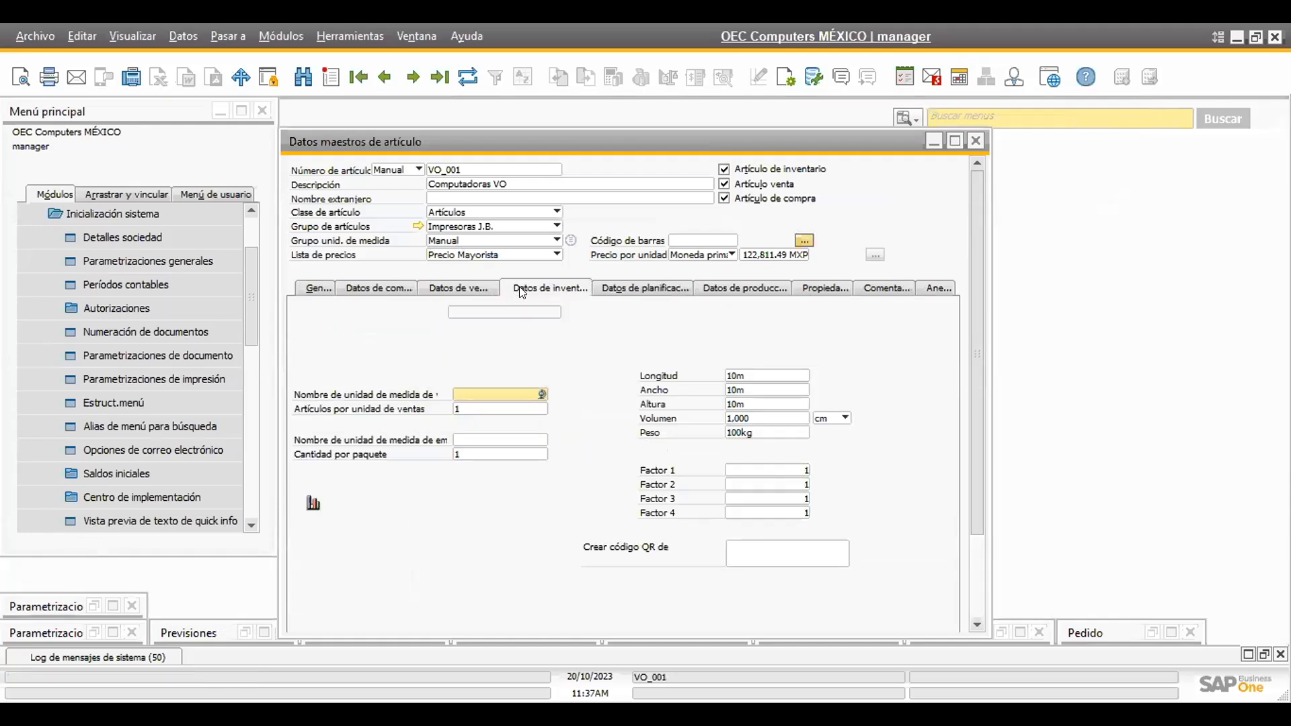
left_click(614, 289)
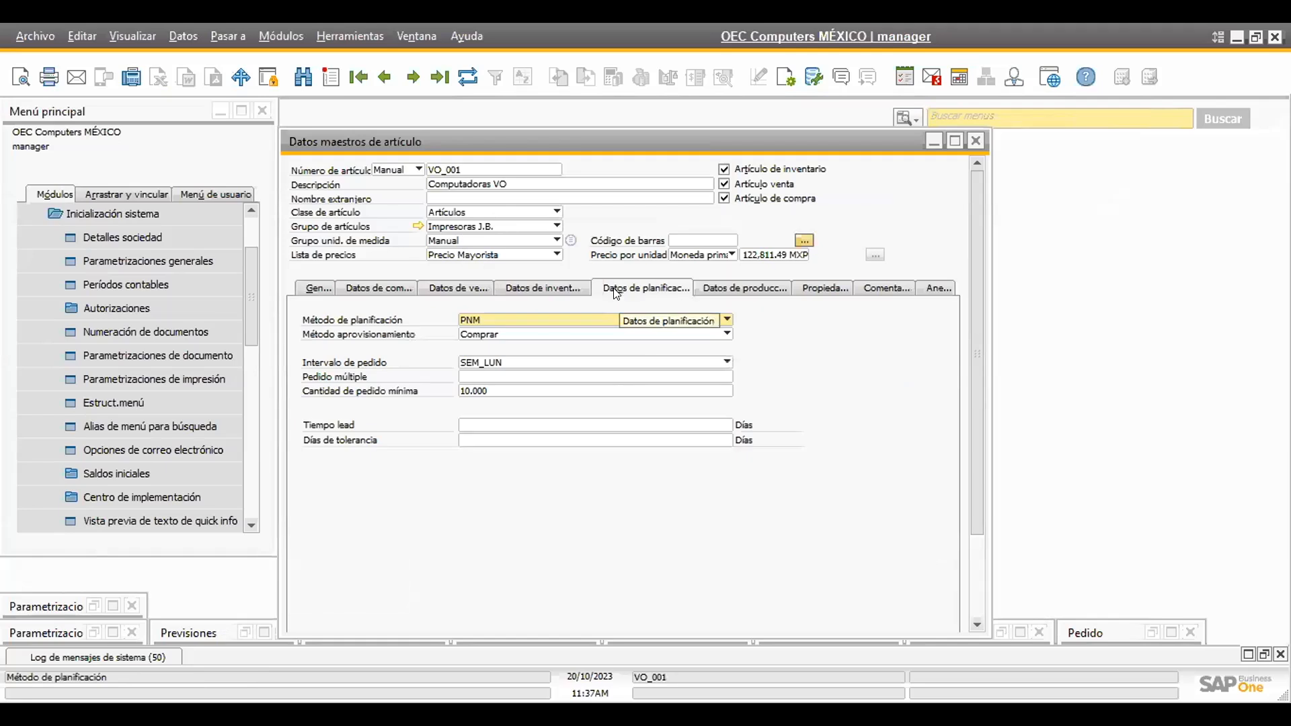
Examine the planning method and procurement method options of item VO_001, along with its purchase item setting
left_click(511, 320)
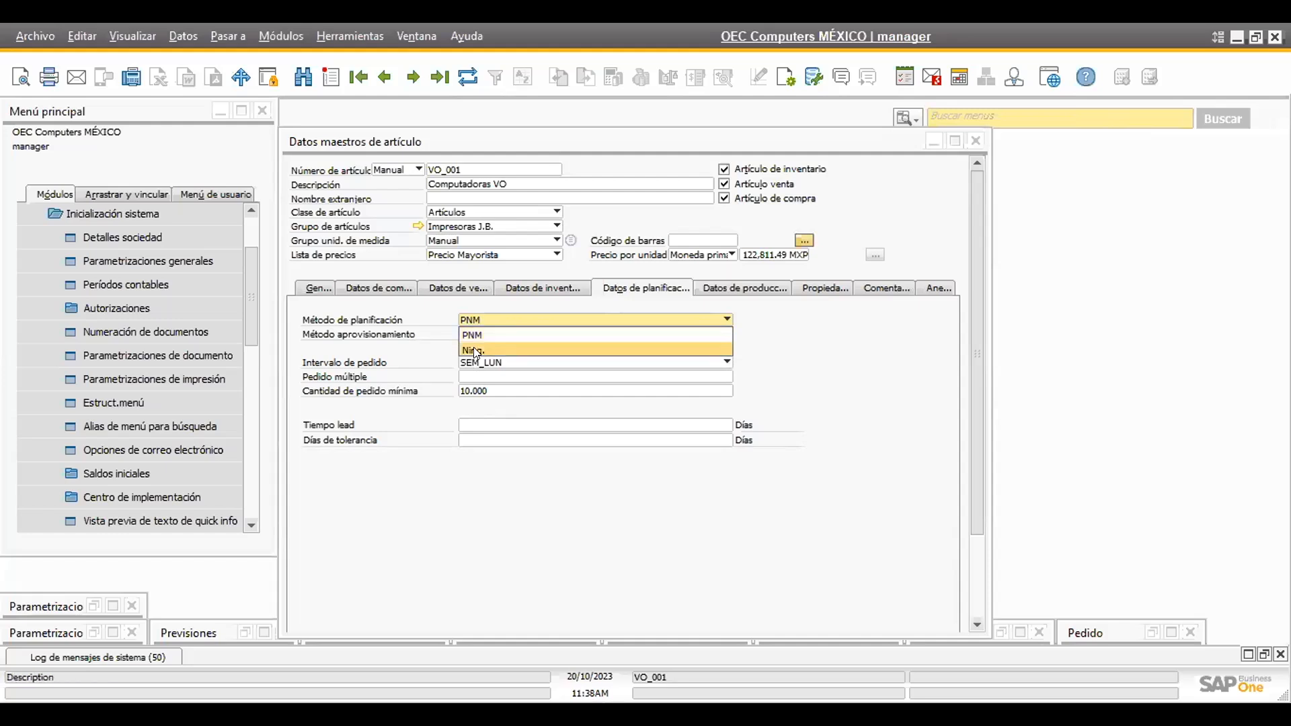
left_click(364, 346)
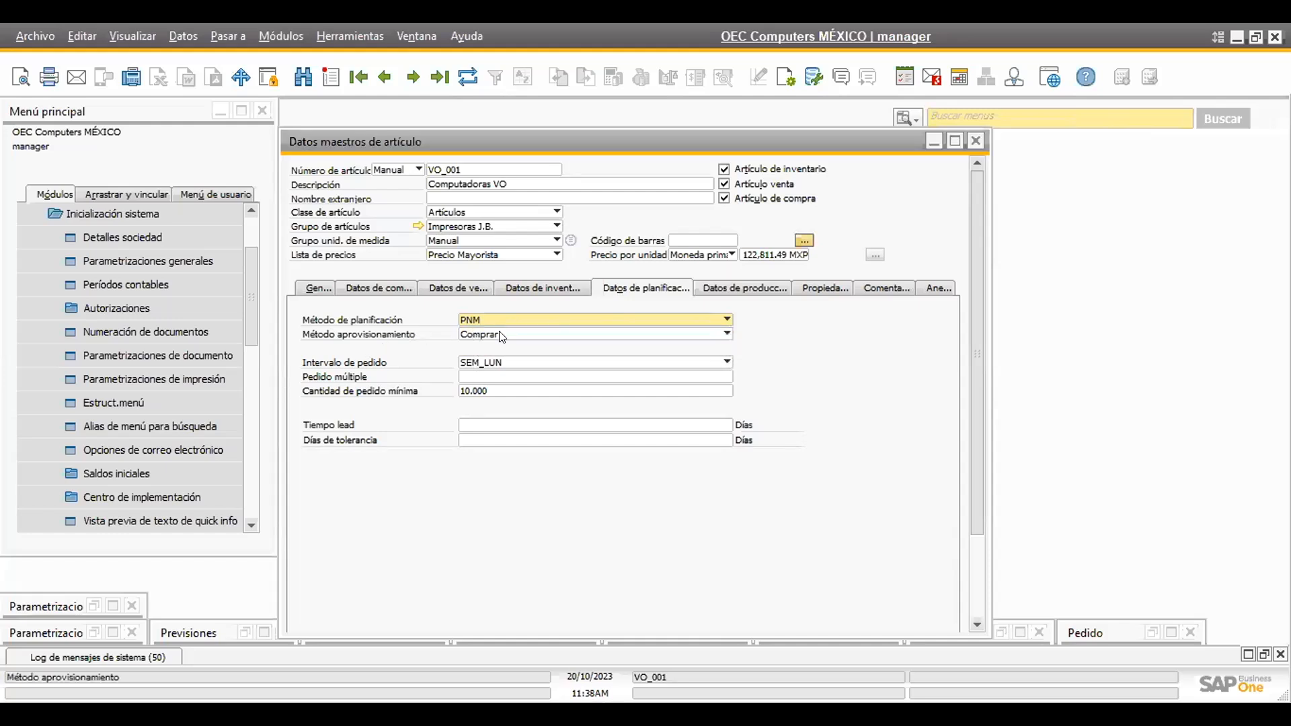
left_click(504, 334)
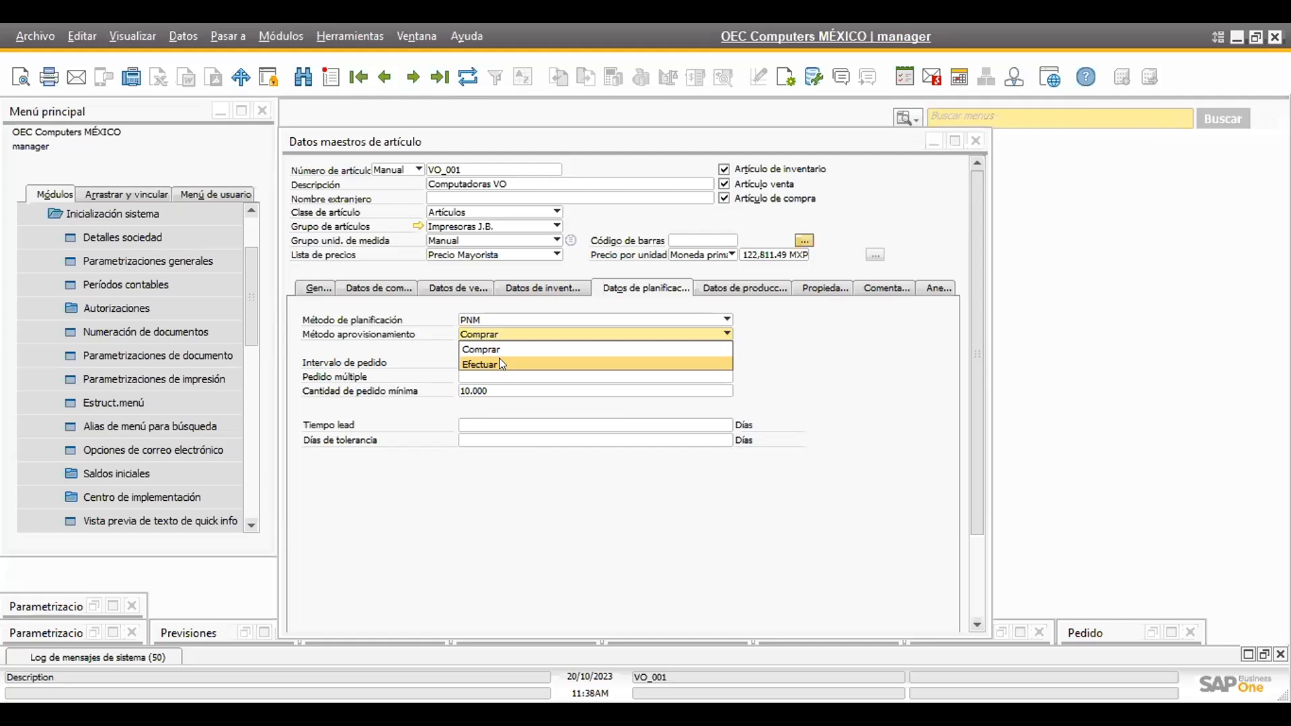
left_click(673, 195)
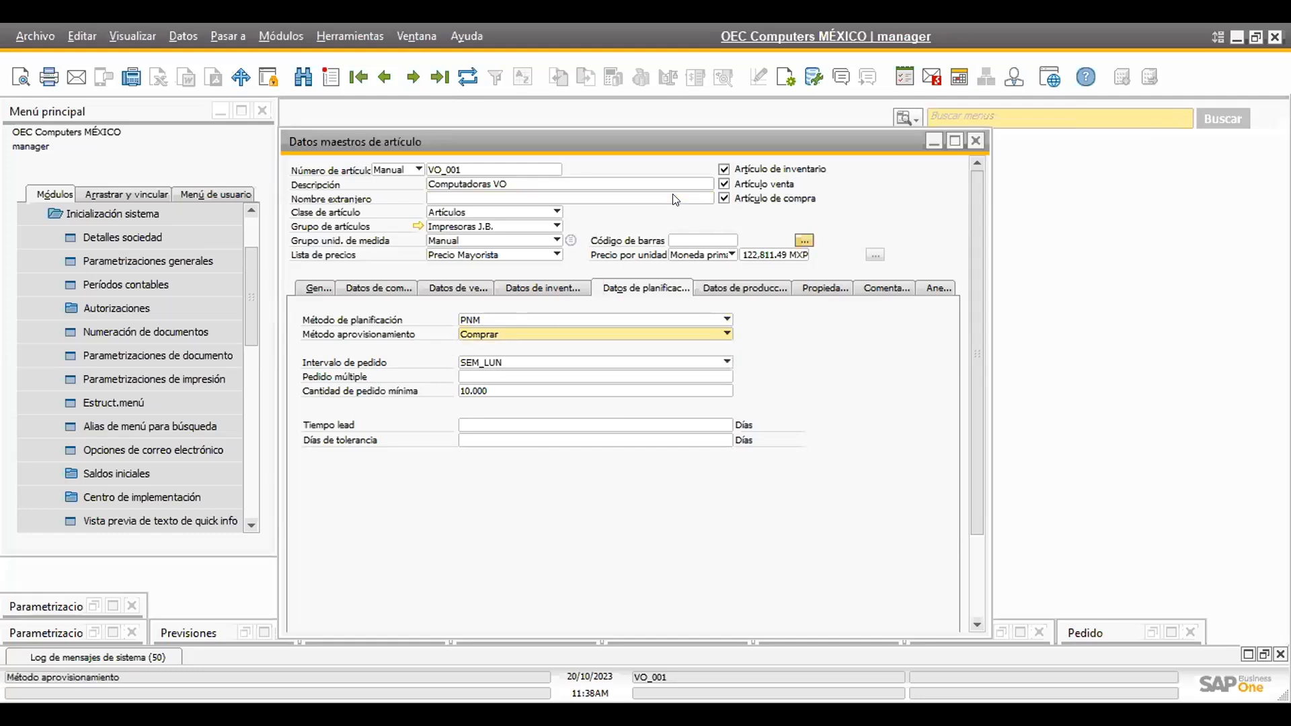
left_click(723, 199)
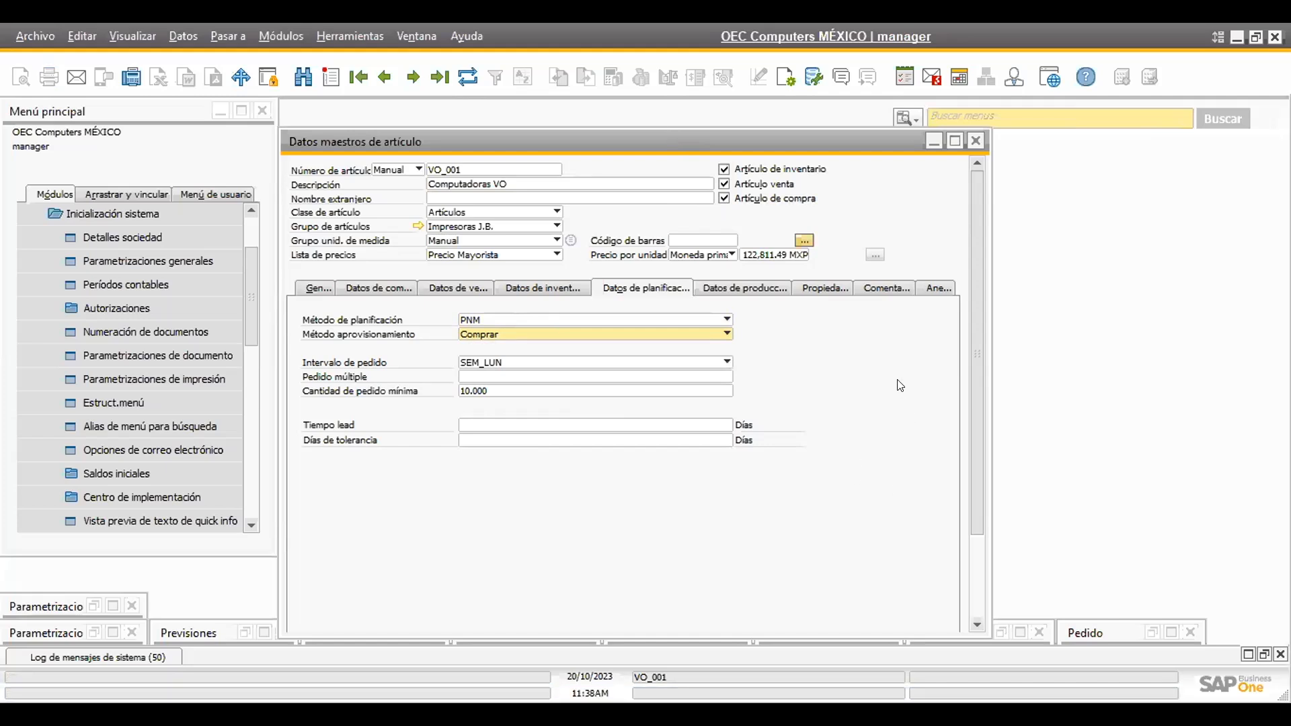
left_click(503, 362)
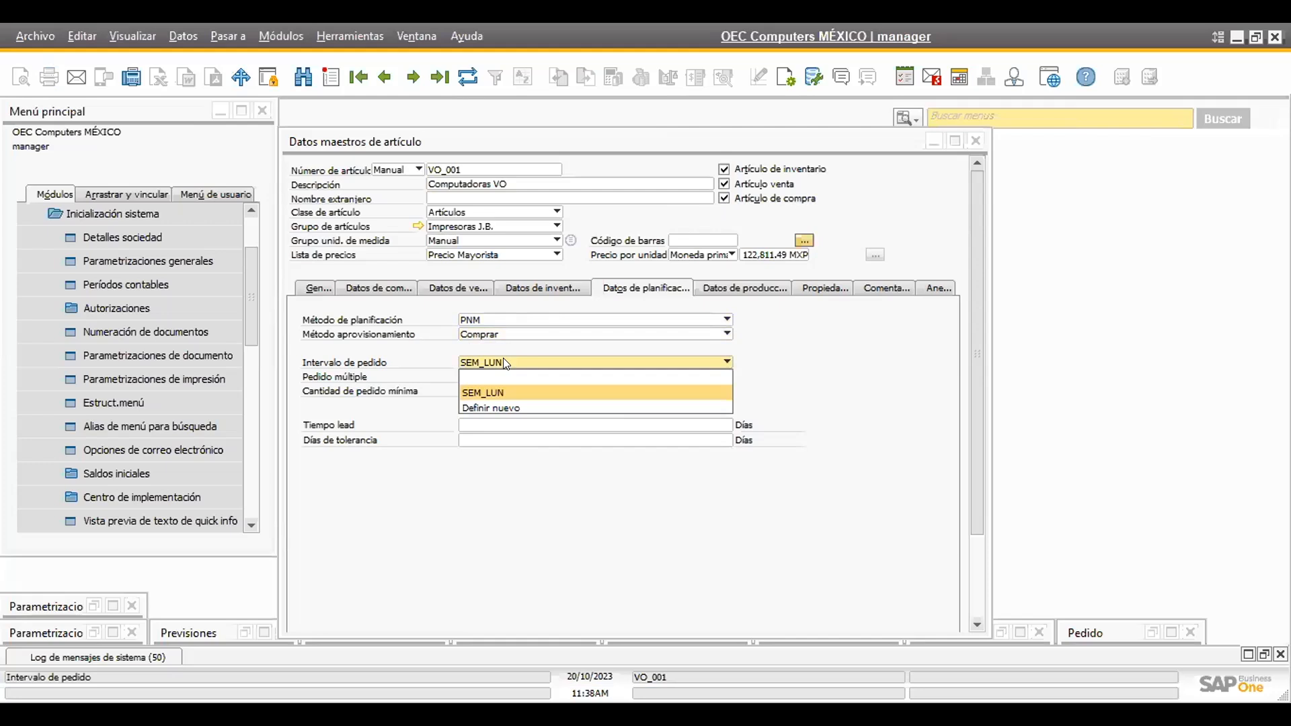
left_click(494, 409)
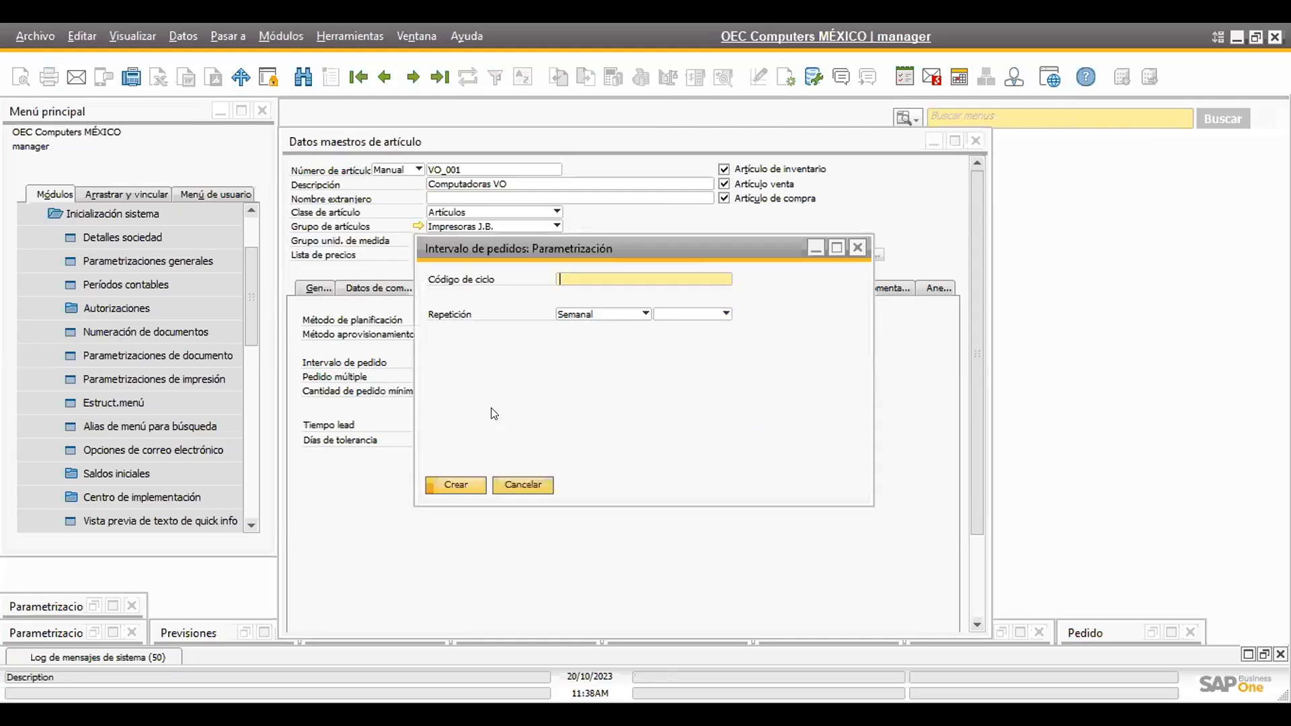
left_click(841, 248)
left_click(1275, 110)
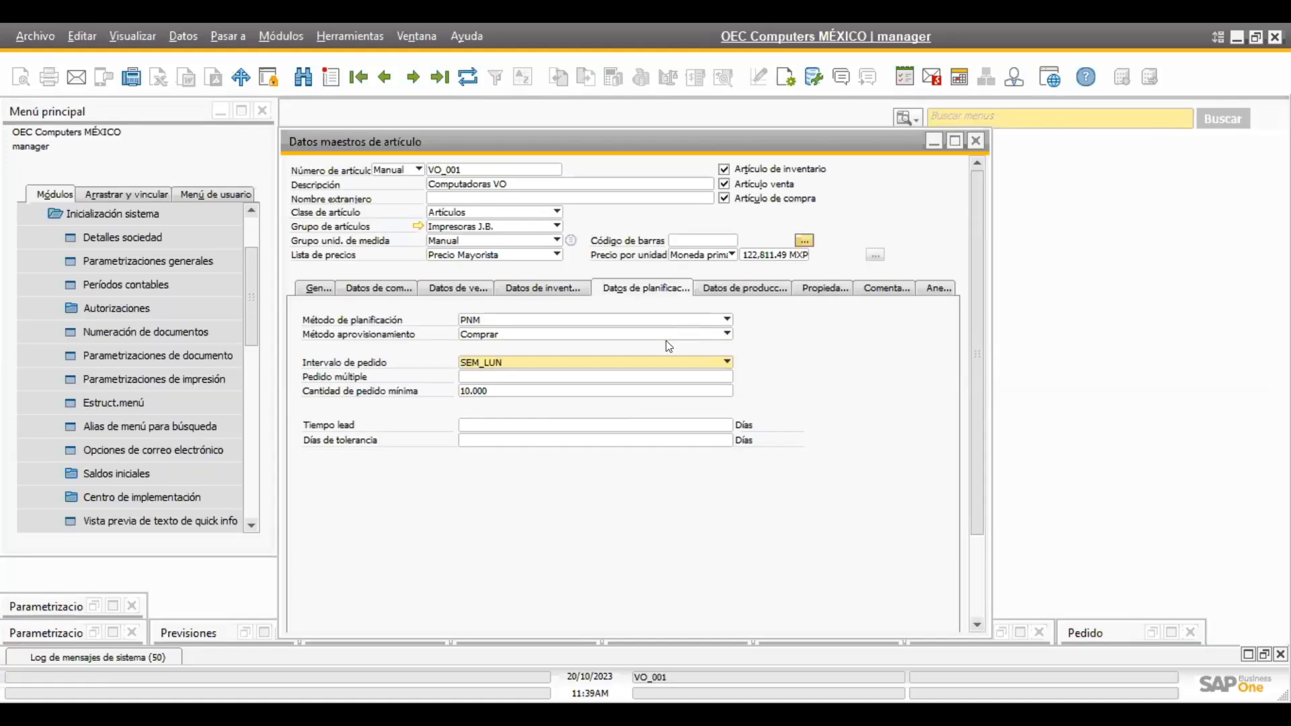
Open the order interval setup from item VO_001's planning data and restore its window to normal size
left_click(506, 363)
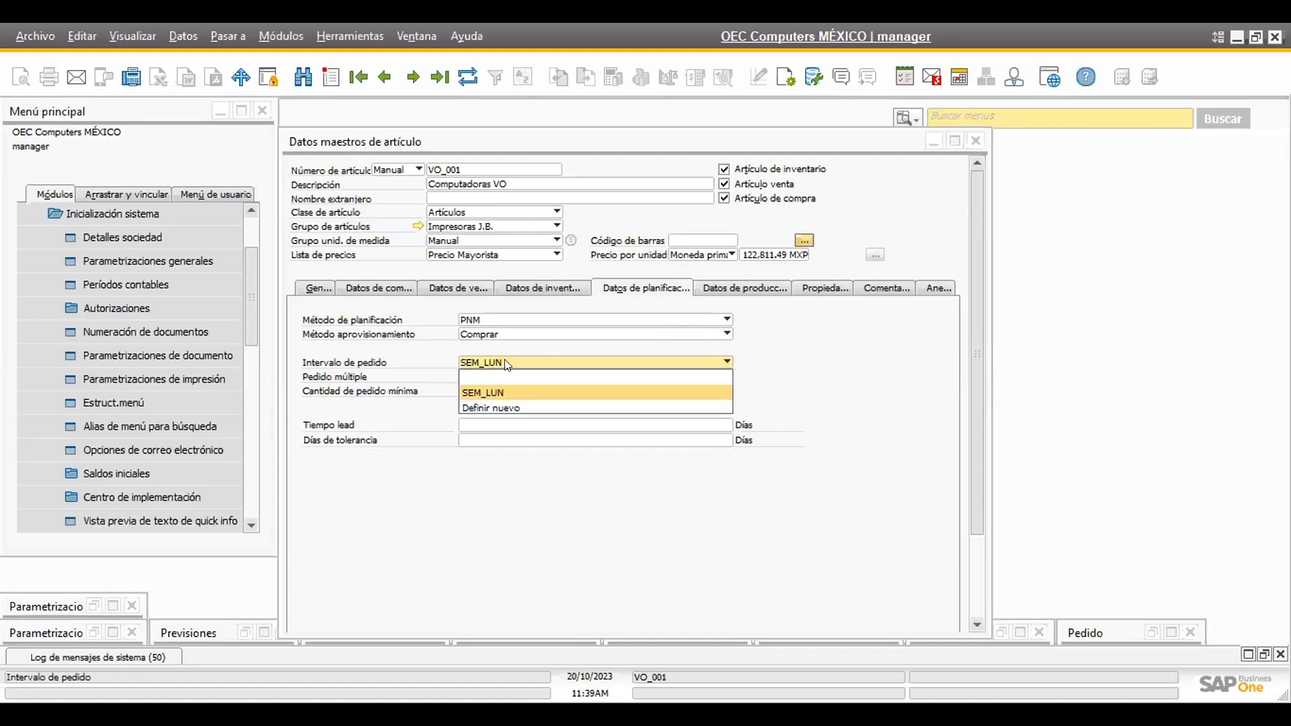
left_click(500, 407)
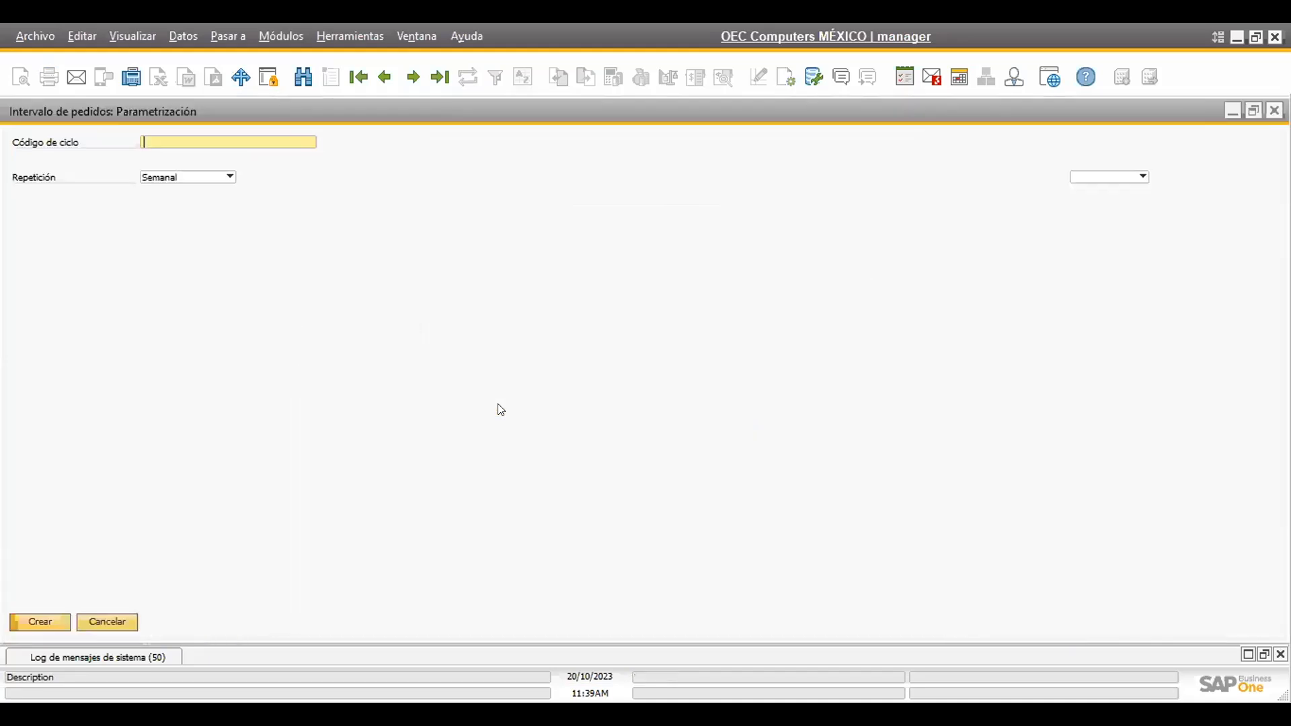
double_click(838, 115)
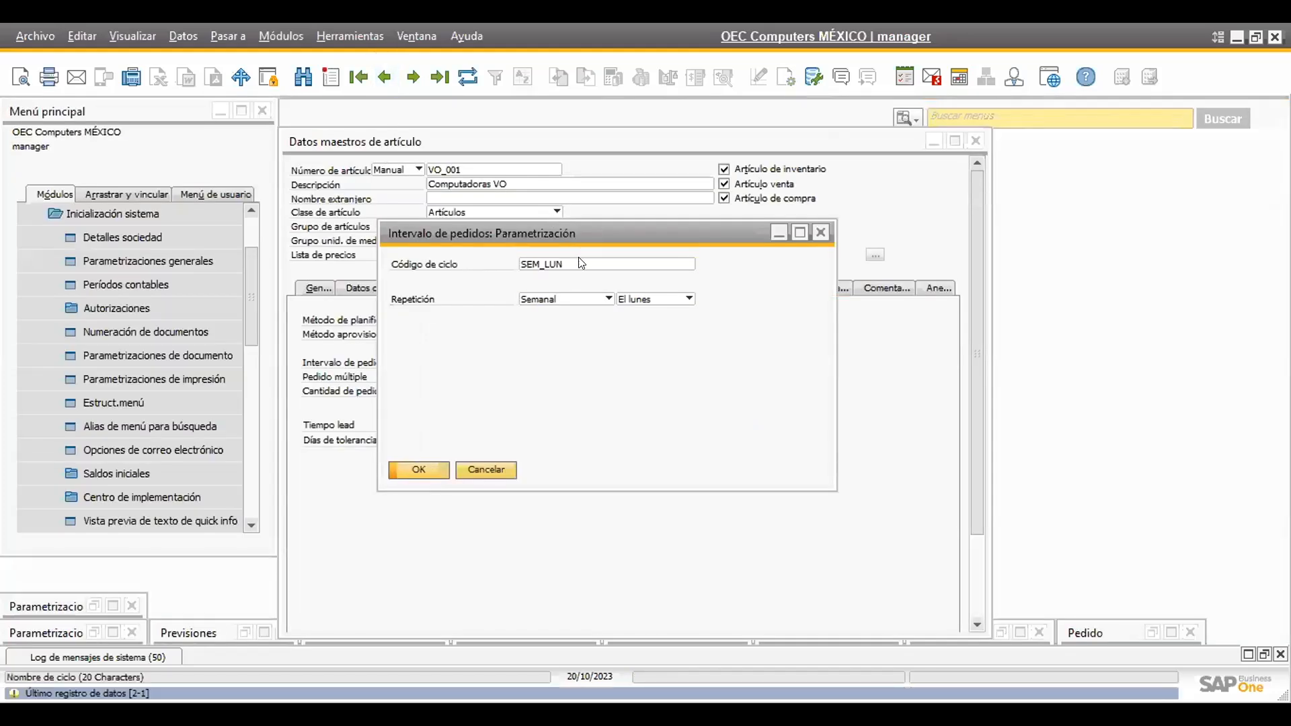
Examine the cycle code and recurrence options of the SEM_LUN order interval
left_click(582, 263)
left_click(587, 263)
left_click(592, 300)
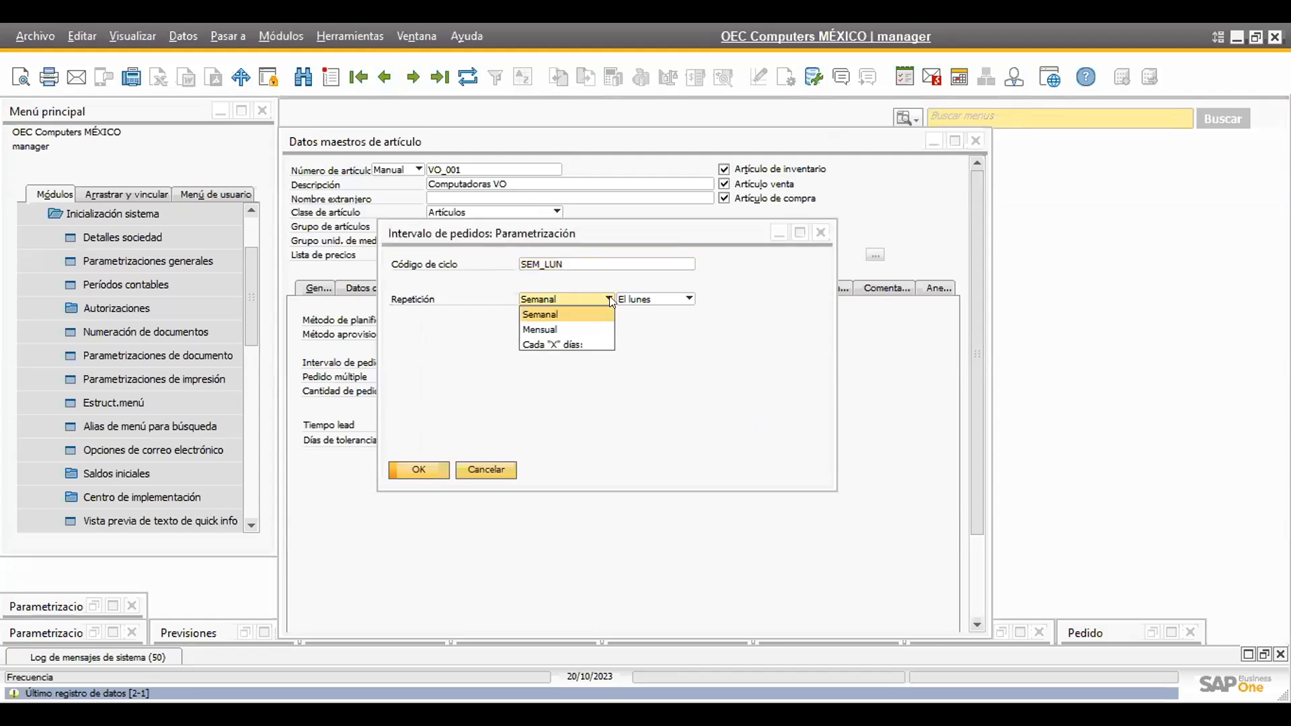
left_click(666, 300)
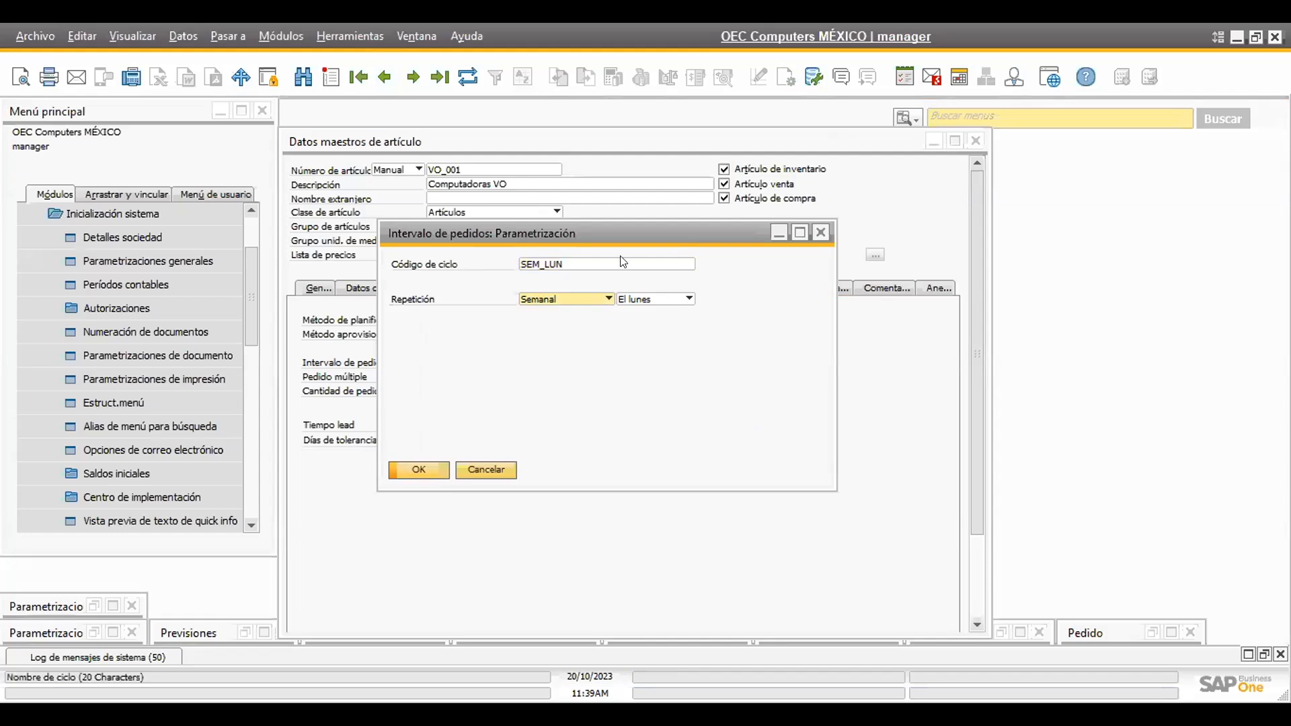
left_click(564, 297)
left_click(563, 296)
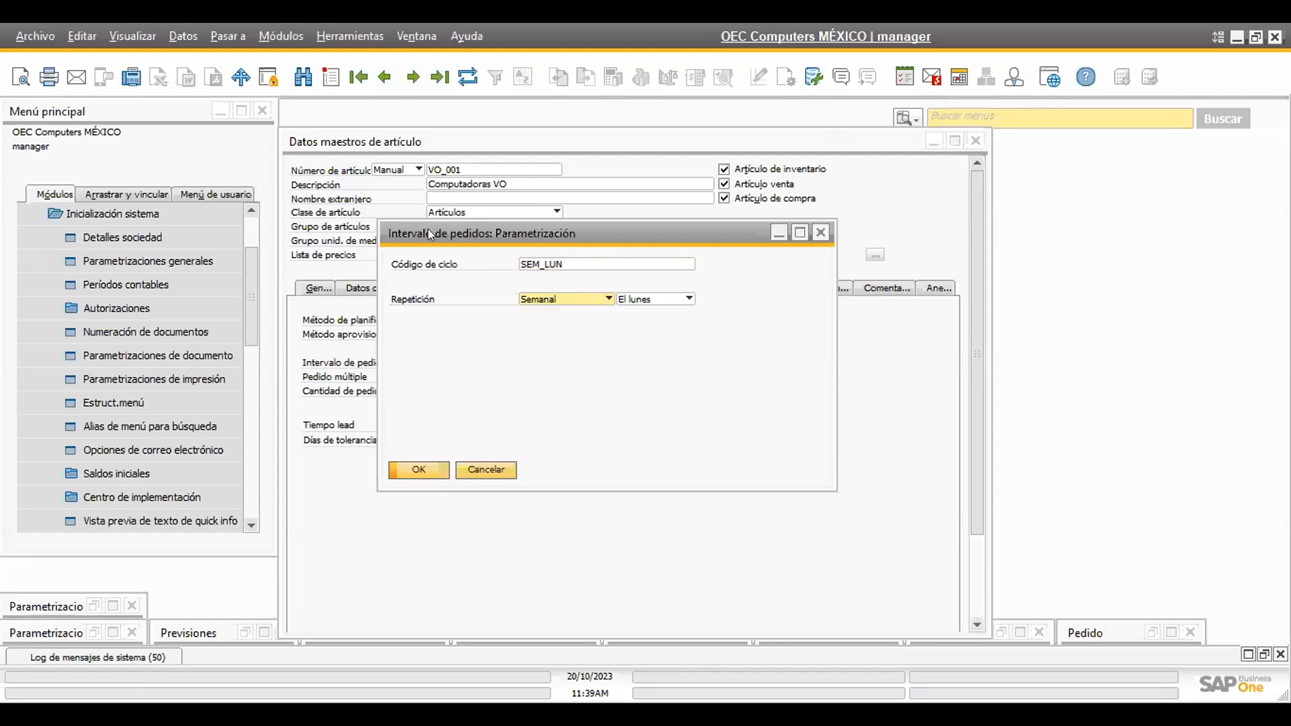
Move the order interval window aside and search all defined intervals with the wildcard *
left_click_drag(399, 222, 235, 218)
left_click(303, 77)
type("*")
key("Return")
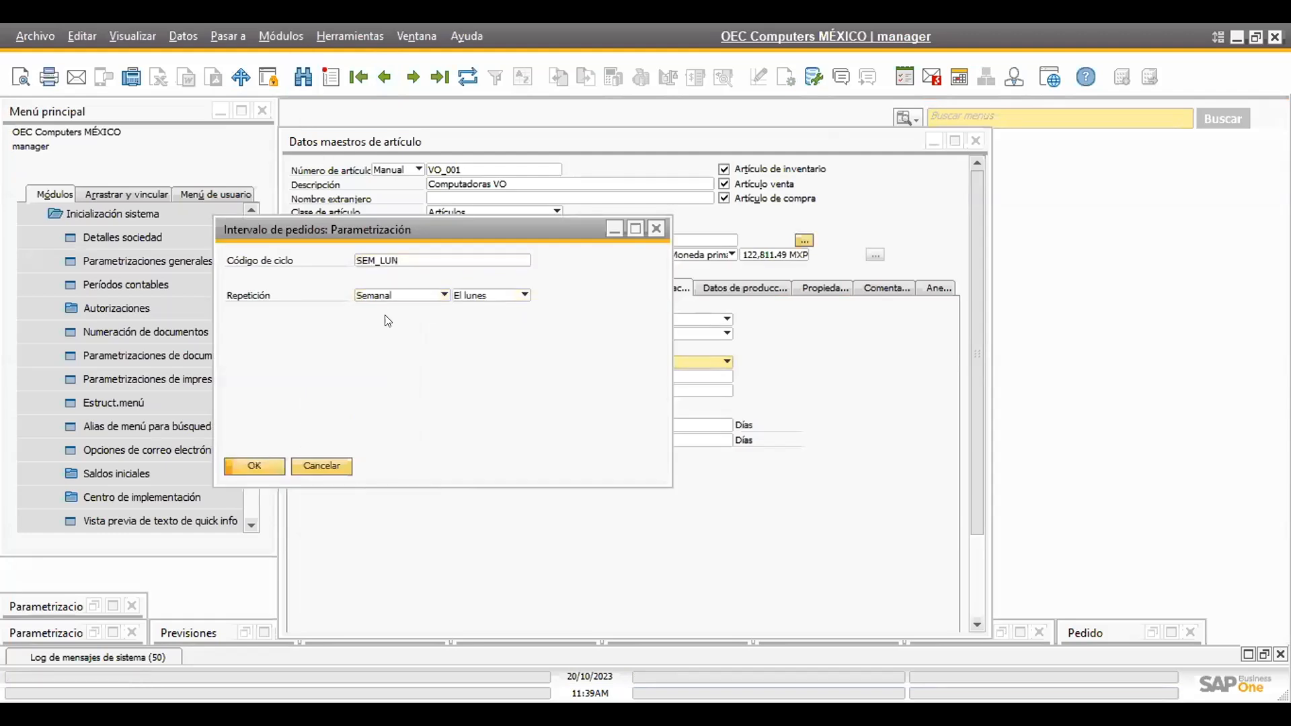
Create a new order interval with cycle code 15_MES that repeats monthly on day 15
left_click(331, 76)
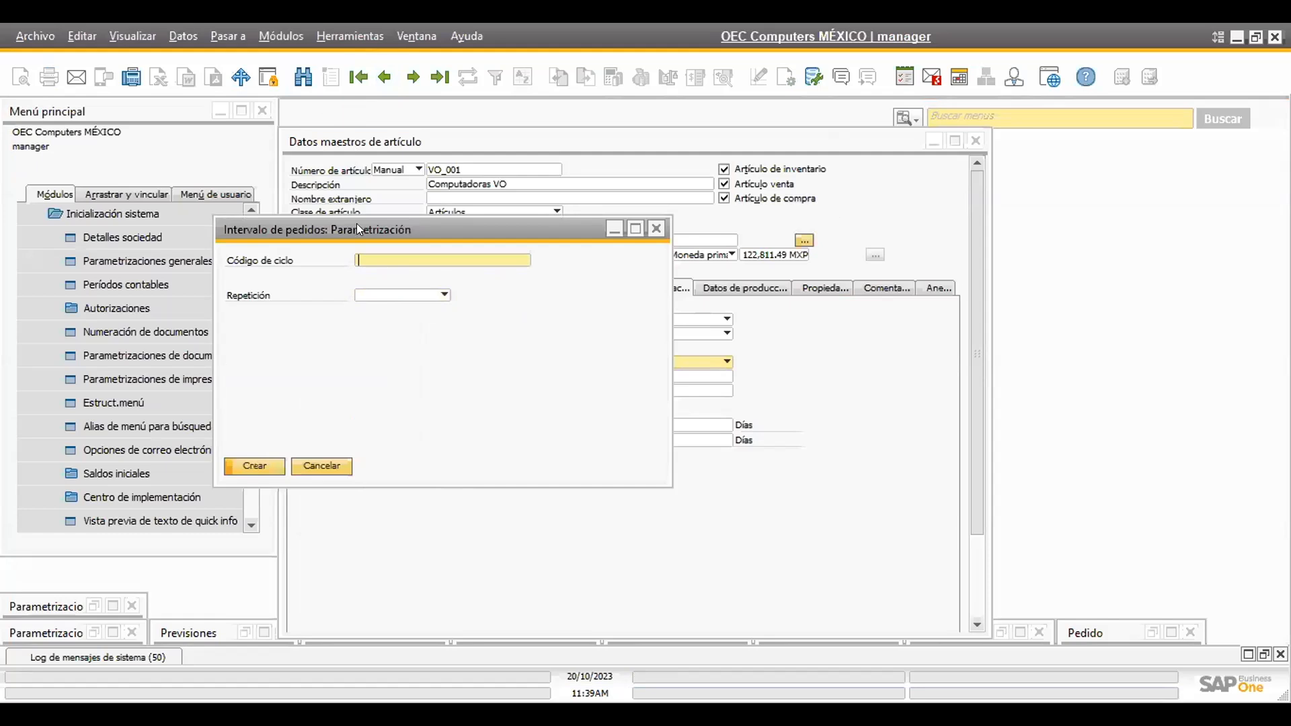
left_click(389, 299)
left_click(385, 319)
left_click(487, 296)
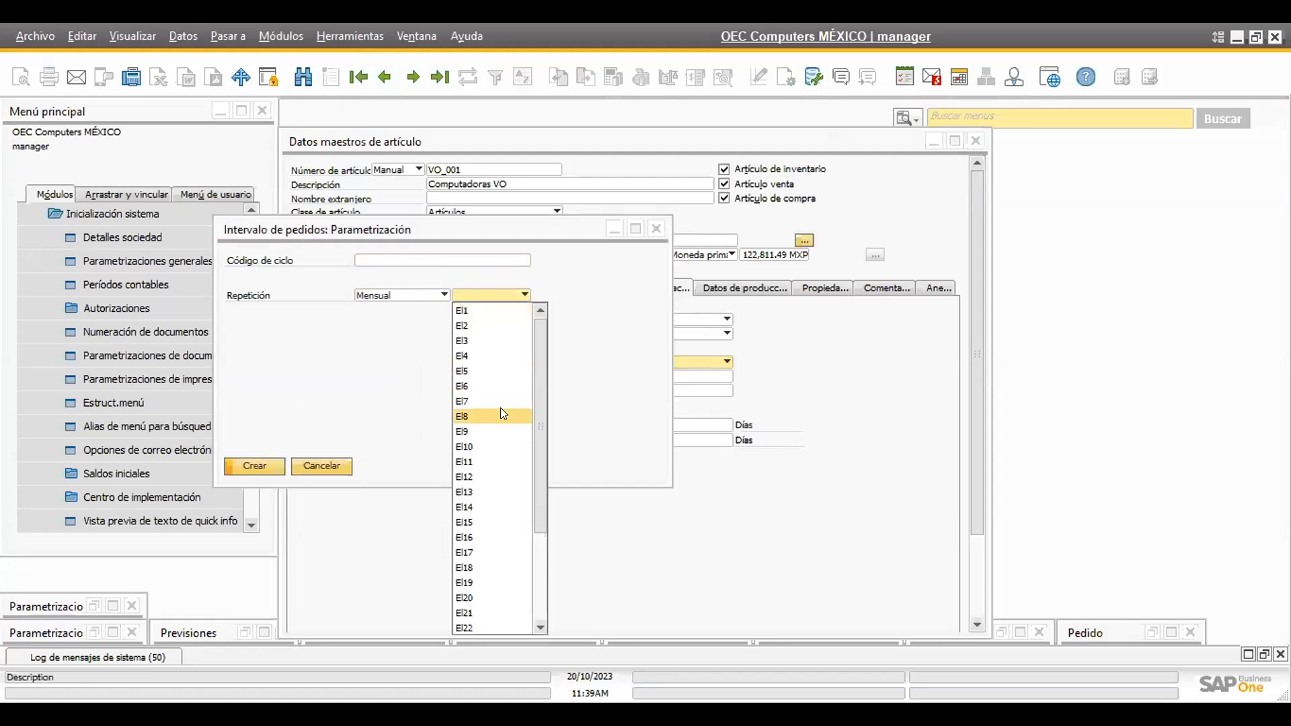
left_click(476, 520)
left_click(402, 259)
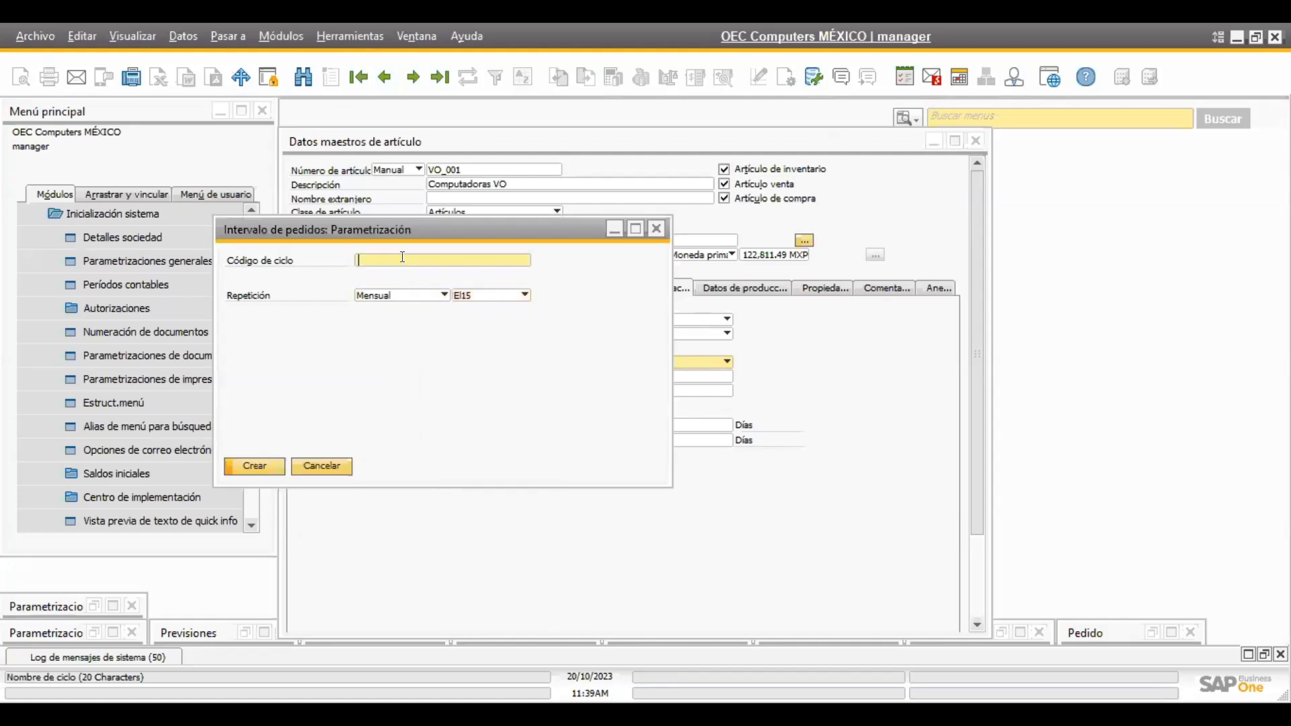
type("15_m")
key("BackSpace")
type("MES")
left_click(258, 465)
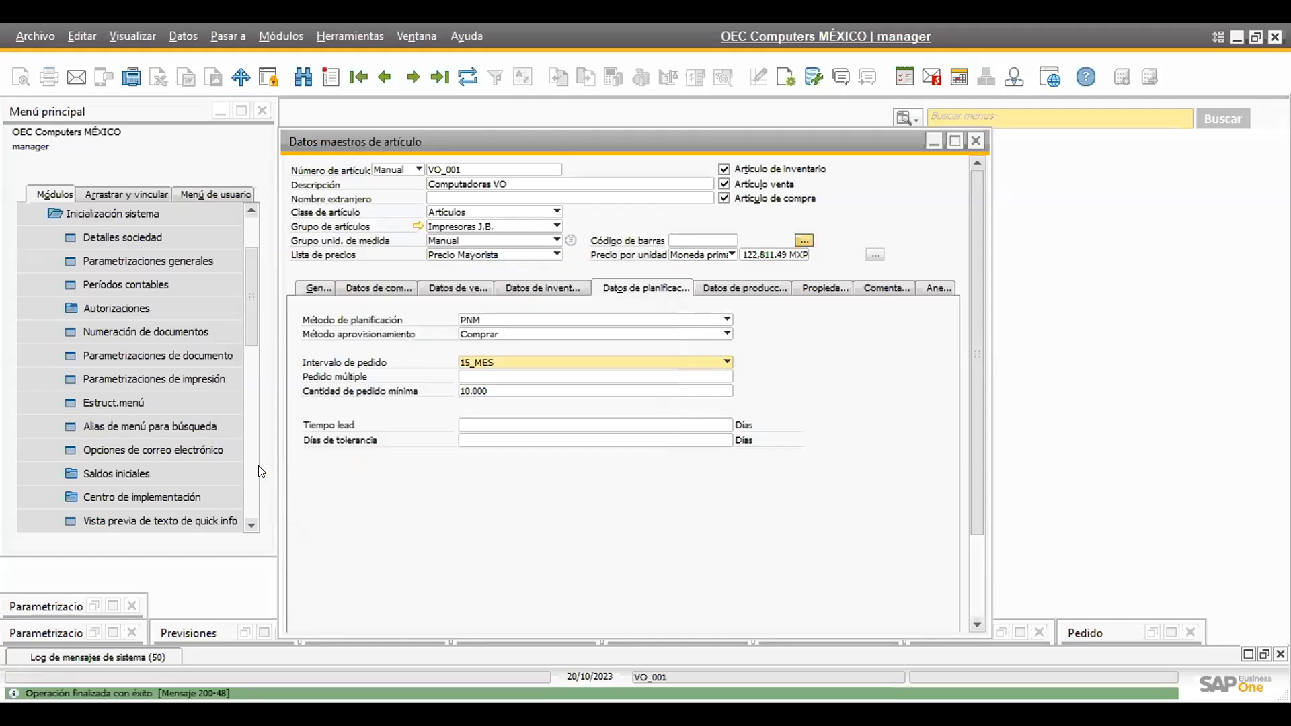
Set item VO_001's order interval to SEM_LUN and examine its order multiple, minimum order quantity, lead time and tolerance days fields
left_click(530, 363)
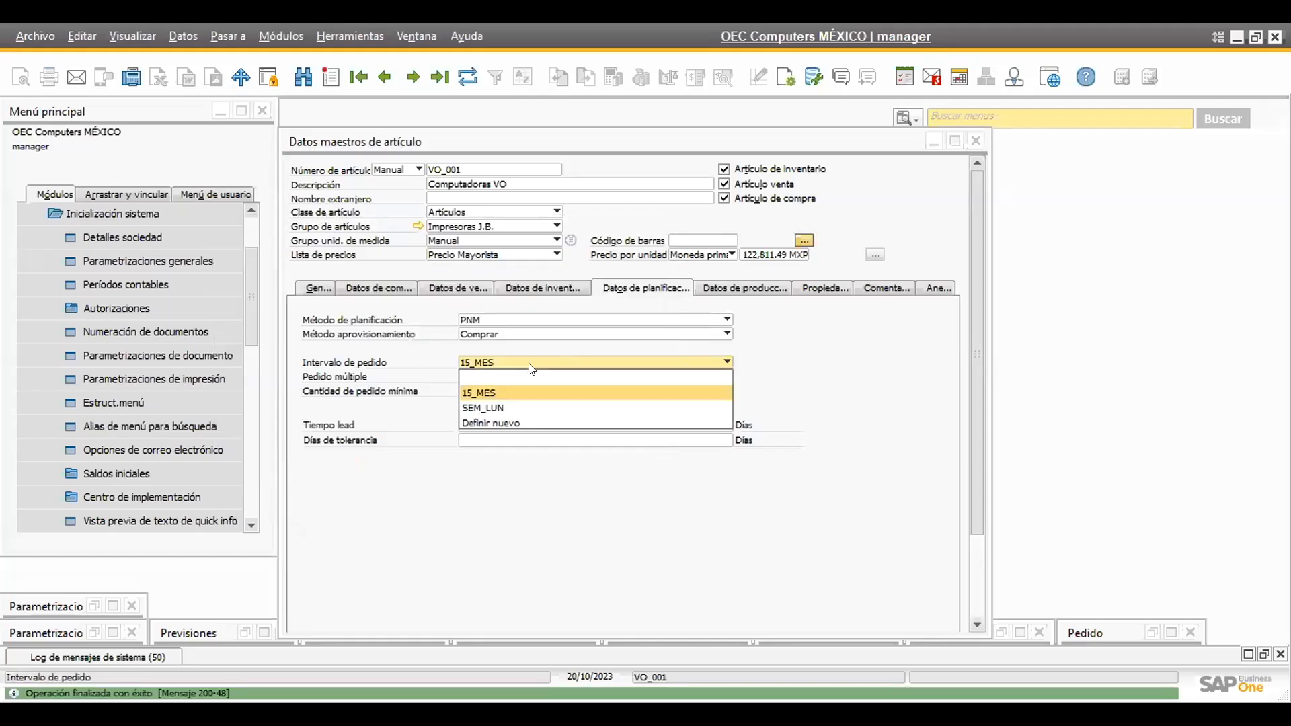
left_click(506, 407)
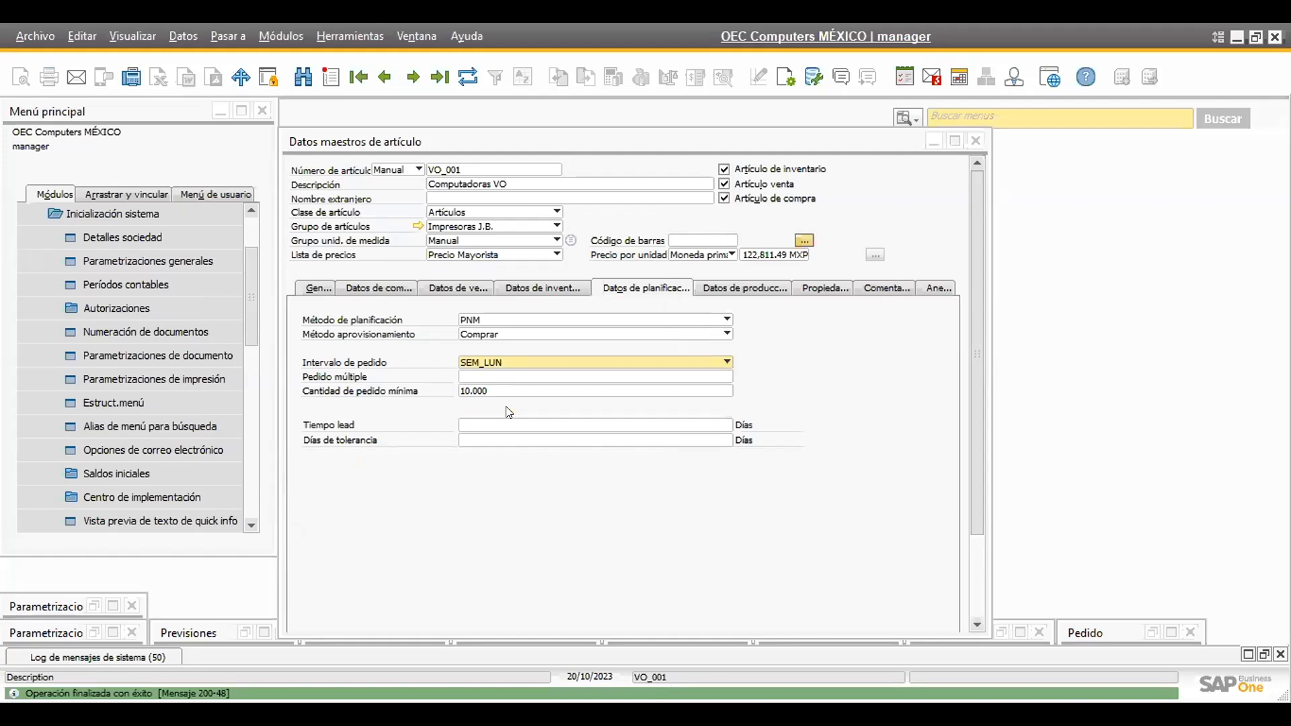
left_click(499, 391)
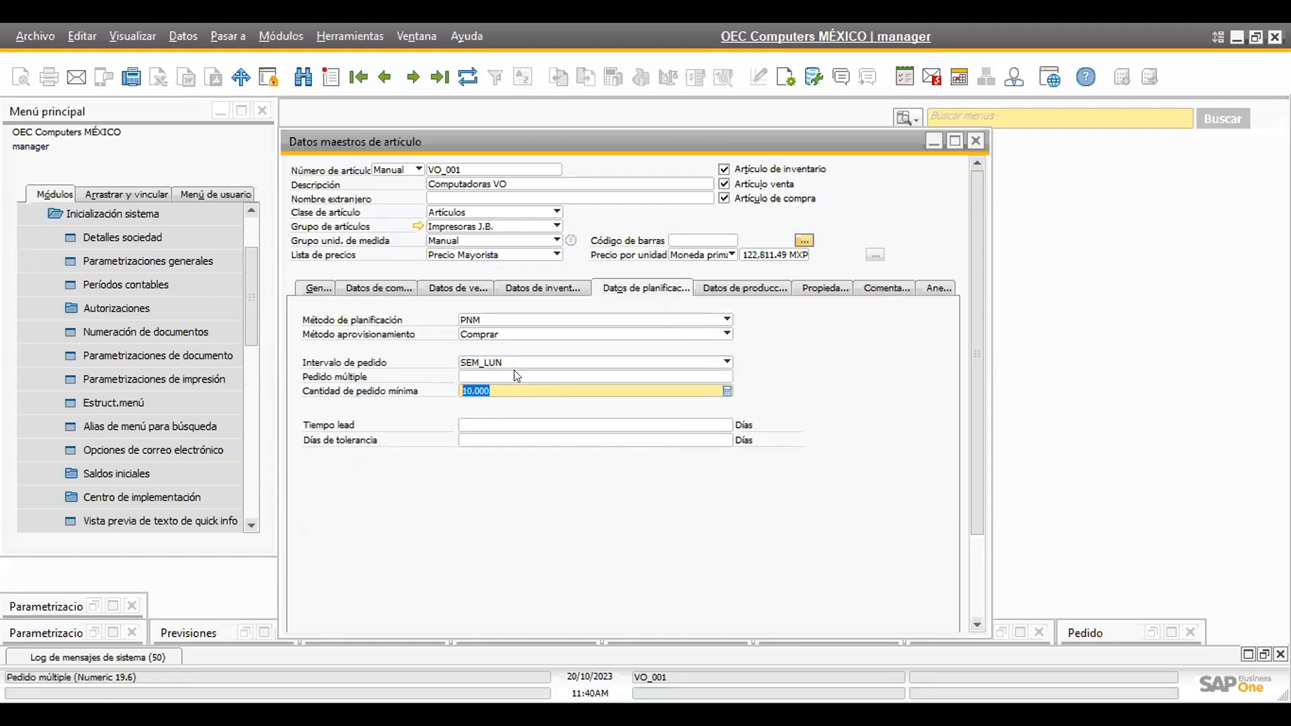
left_click(516, 376)
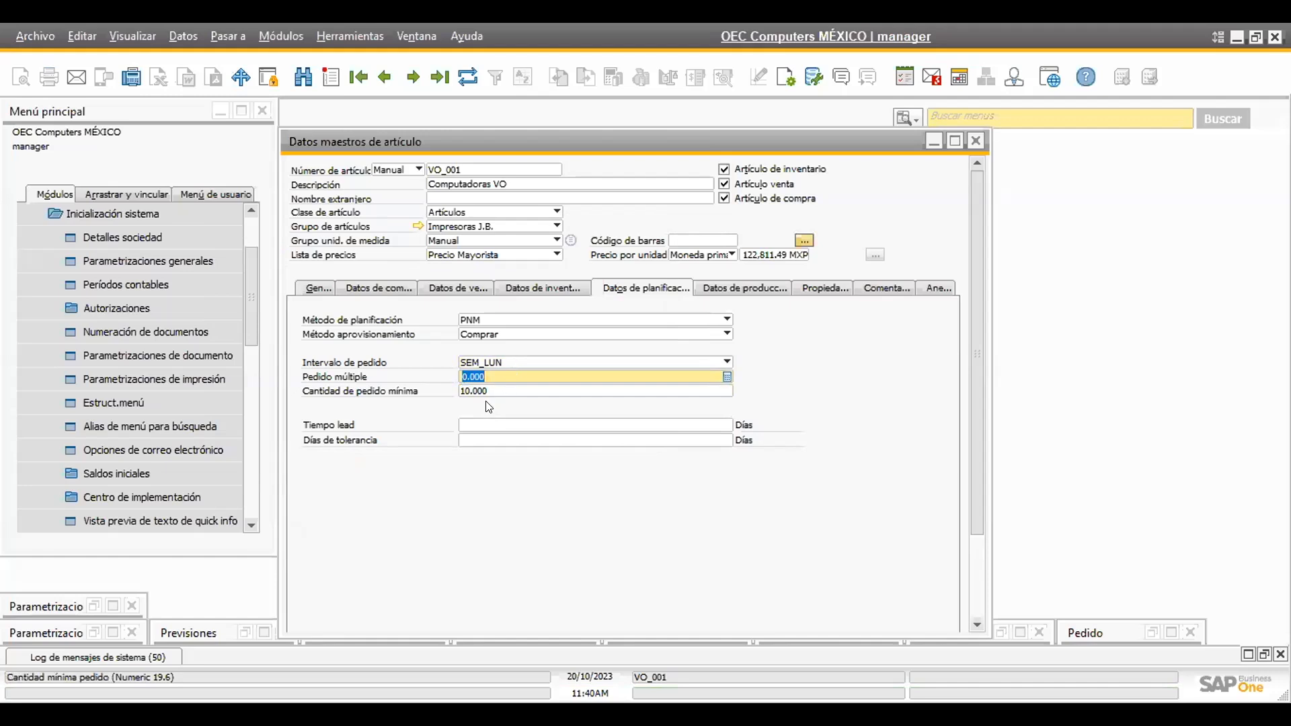
left_click(509, 390)
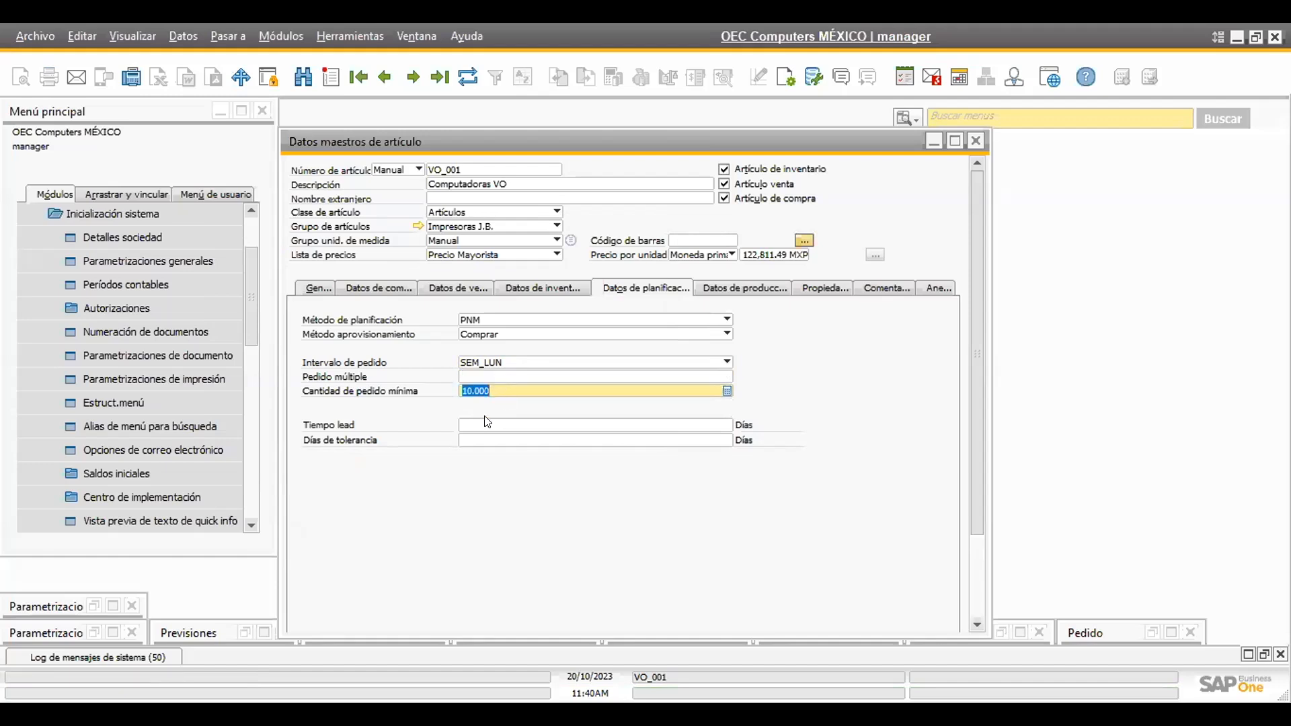
left_click(460, 429)
left_click(467, 439)
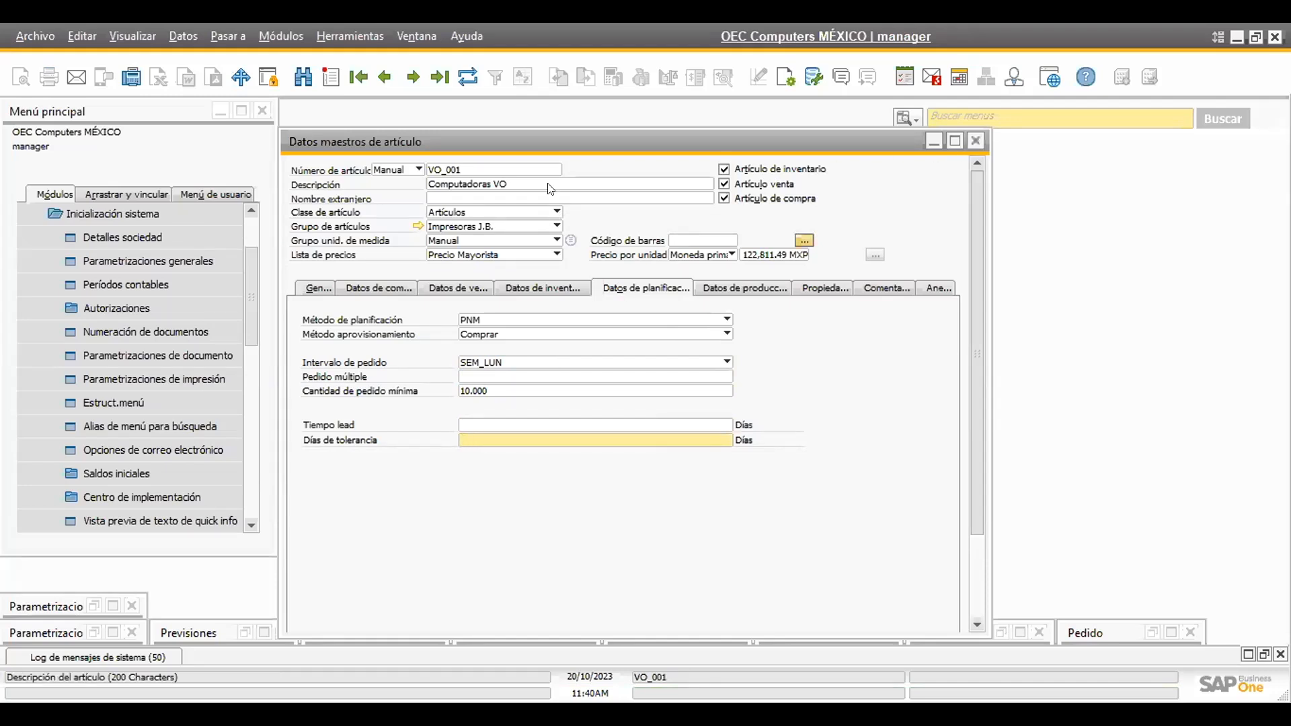
Reload item VO_001's record without saving the pending changes and minimize the item master data window
left_click(468, 76)
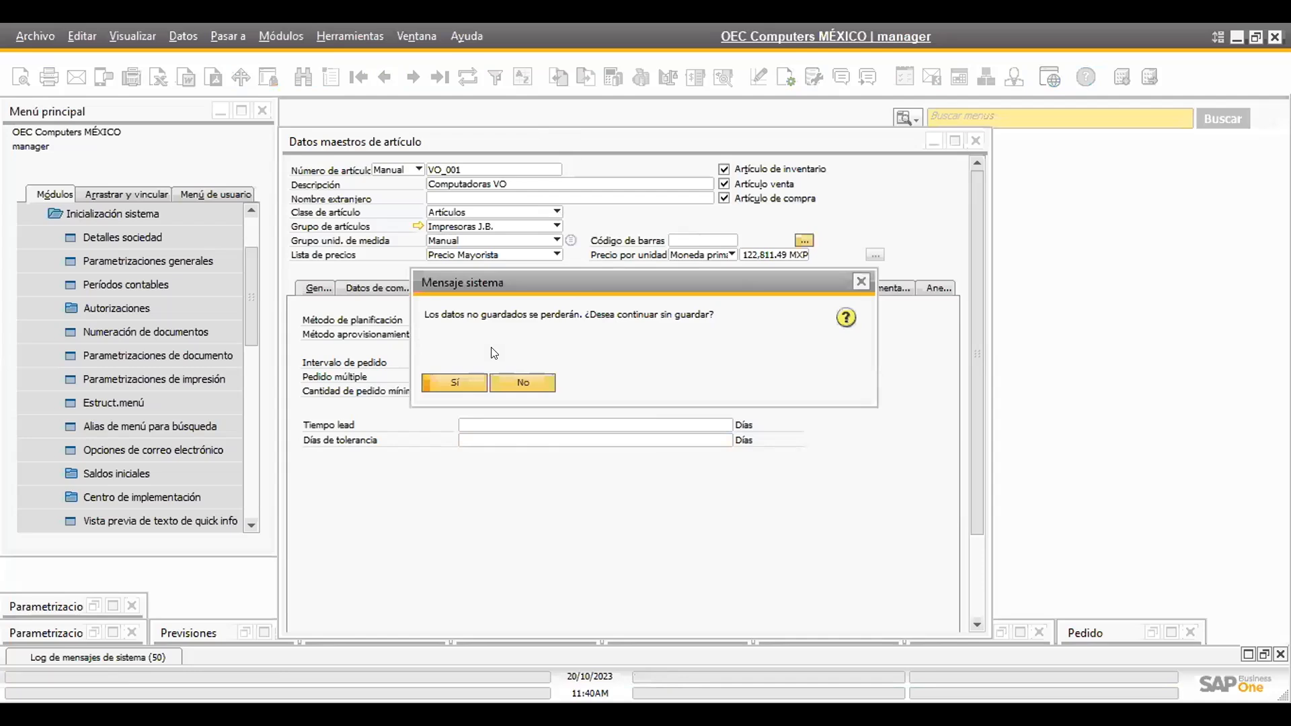
left_click(456, 380)
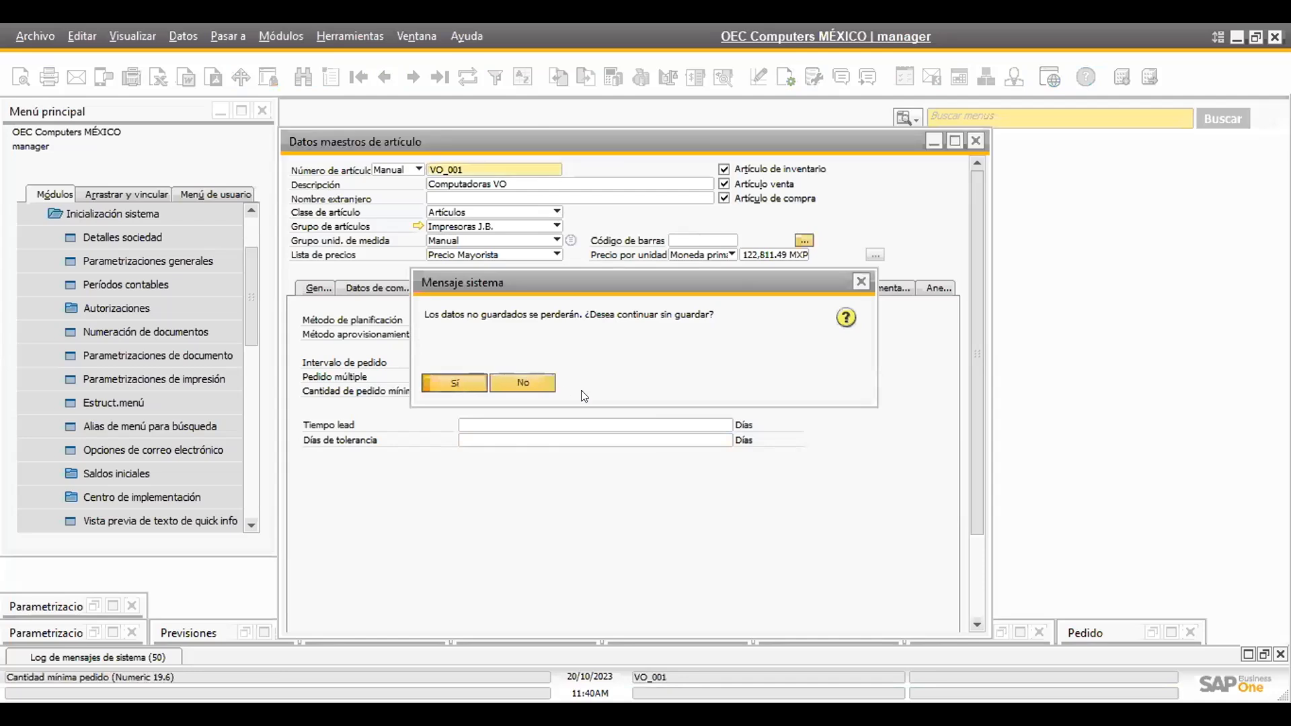
scroll(534, 450, "down", 3)
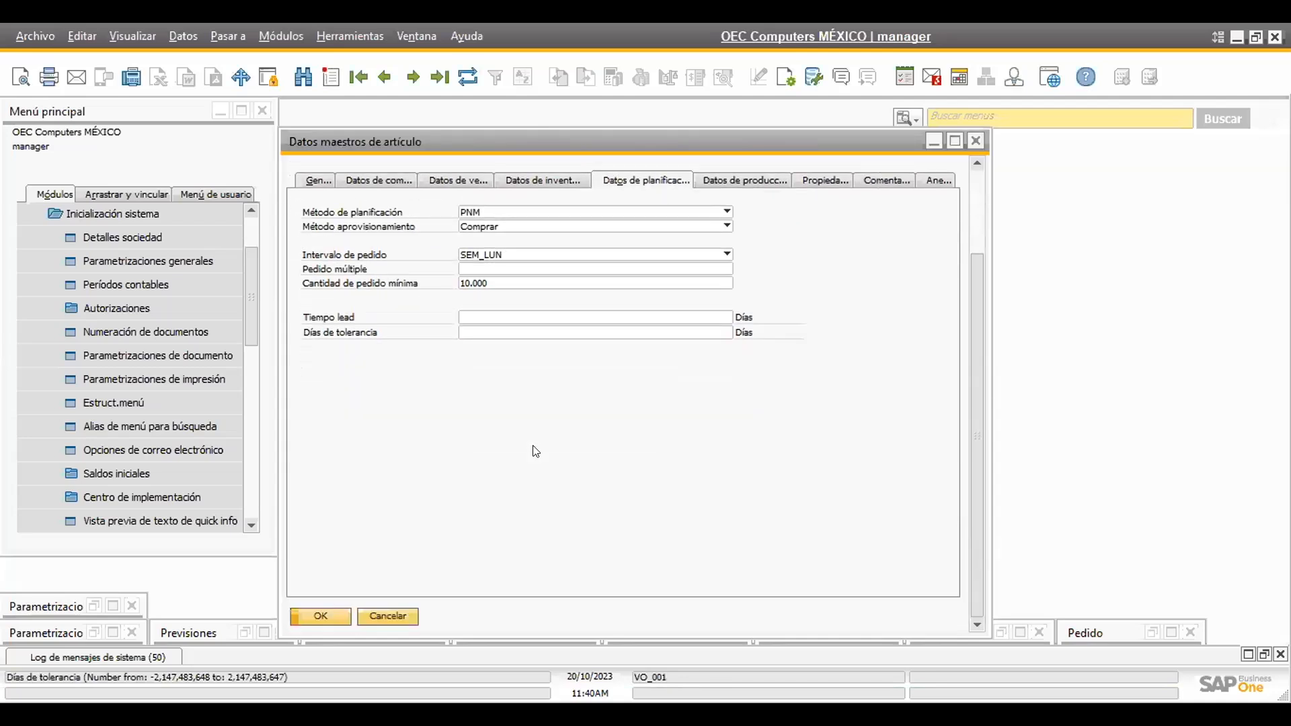
scroll(534, 450, "up", 3)
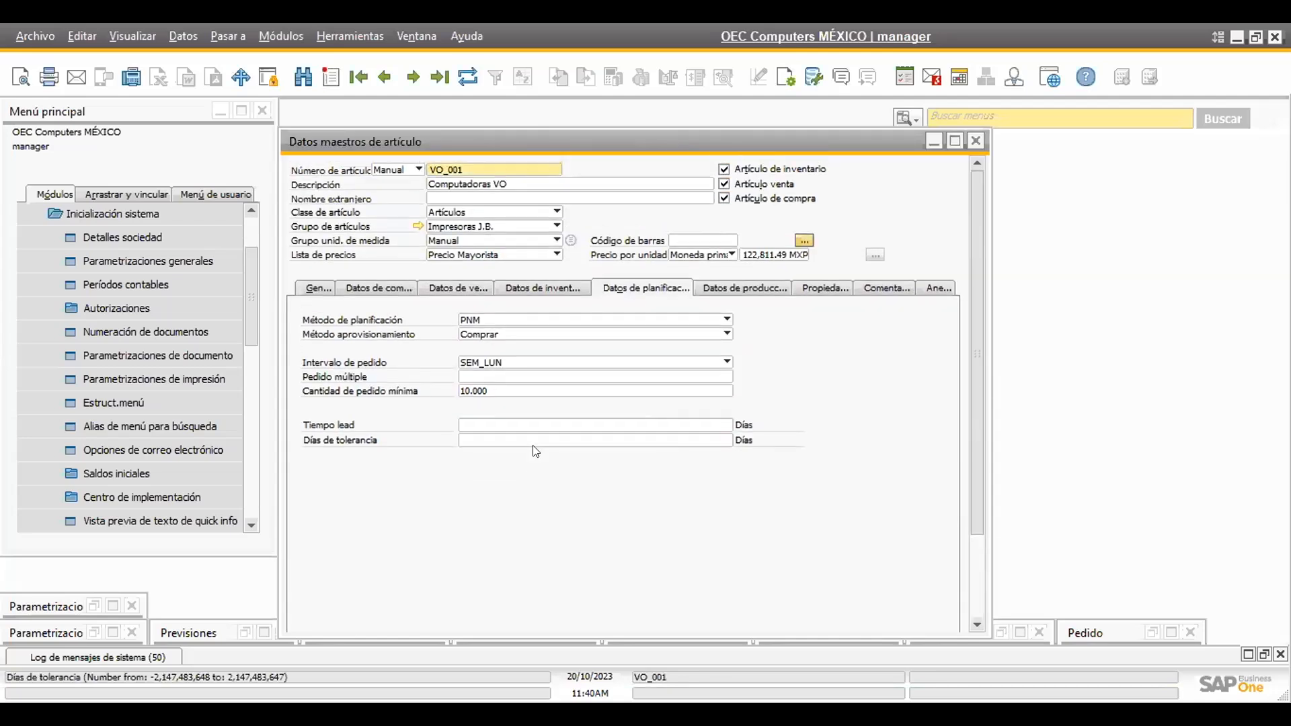
left_click(930, 143)
Collapse the expanded administration entries and open the forecasts (Previsiones) window of the MRP module
left_click(123, 204)
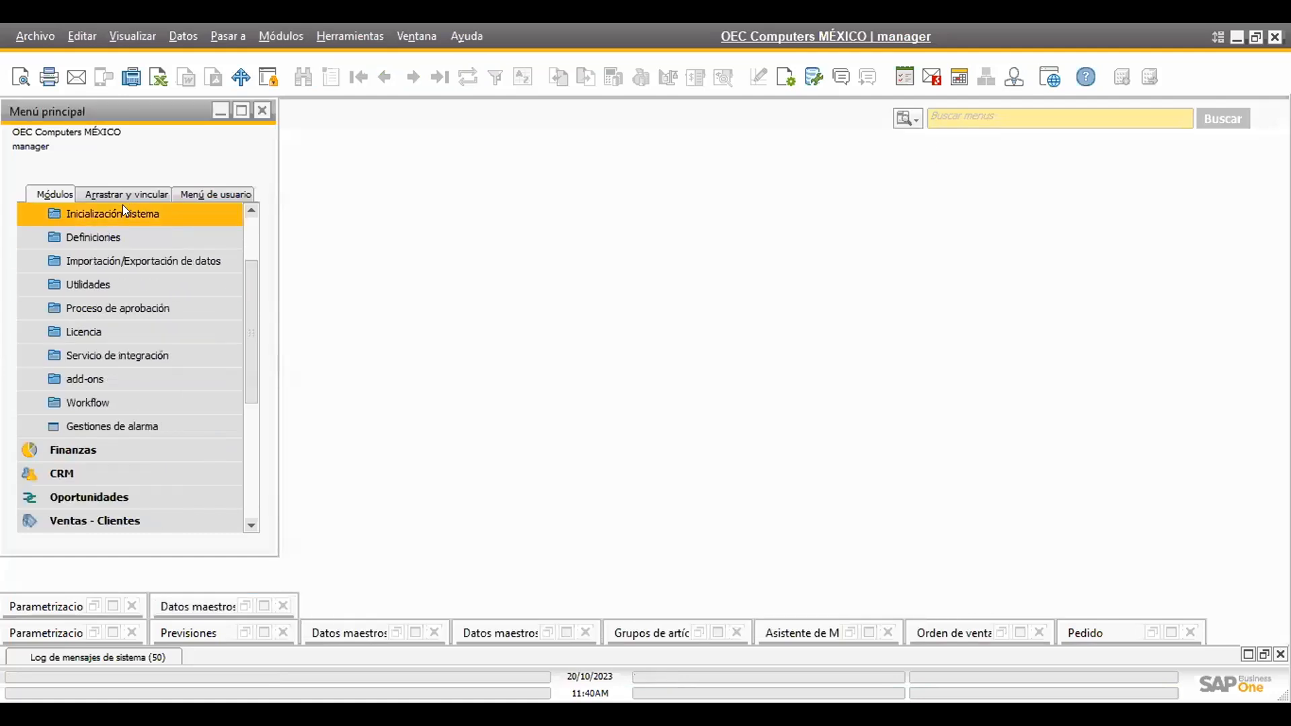
scroll(101, 226, "up", 2)
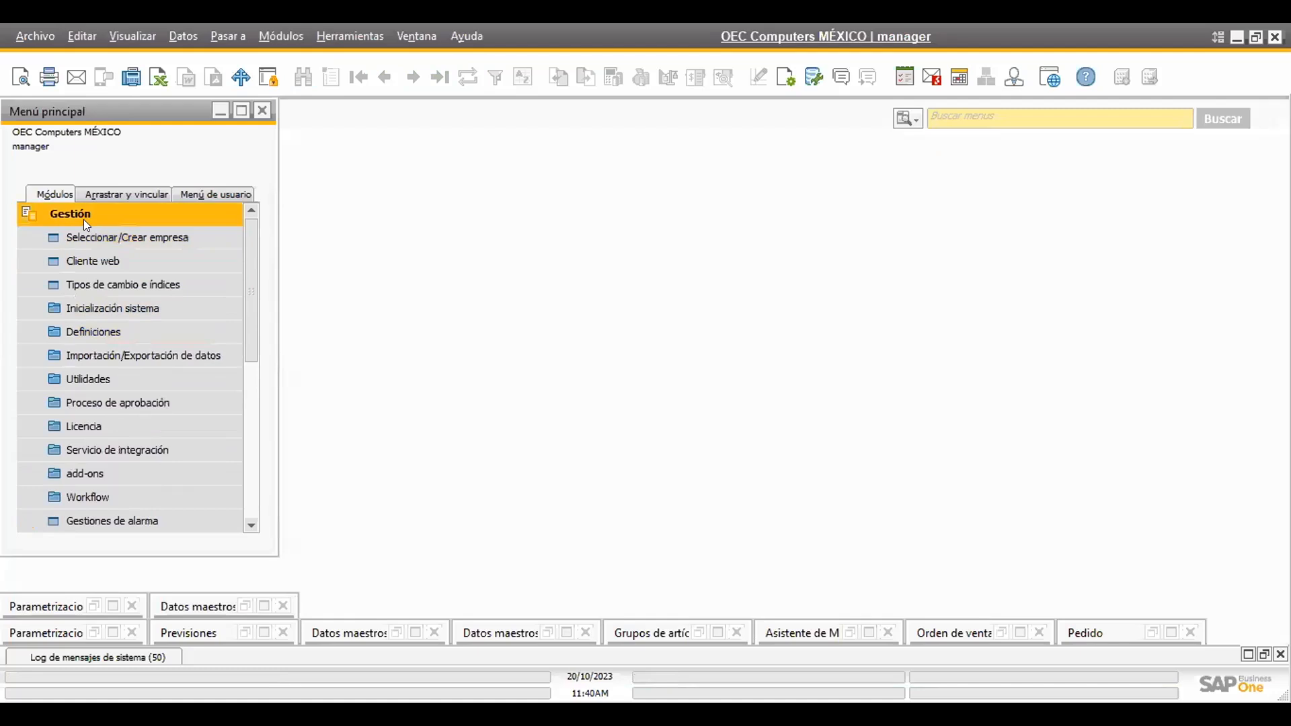
left_click(84, 219)
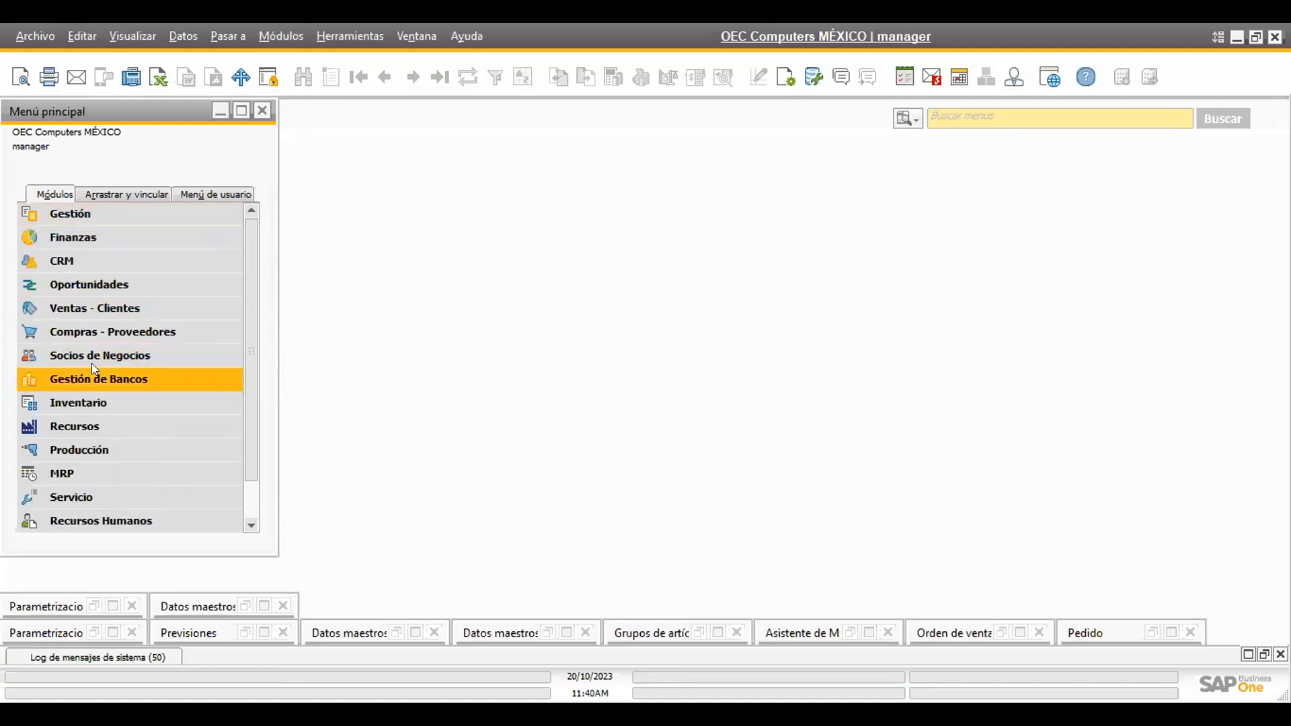
scroll(91, 363, "down", 2)
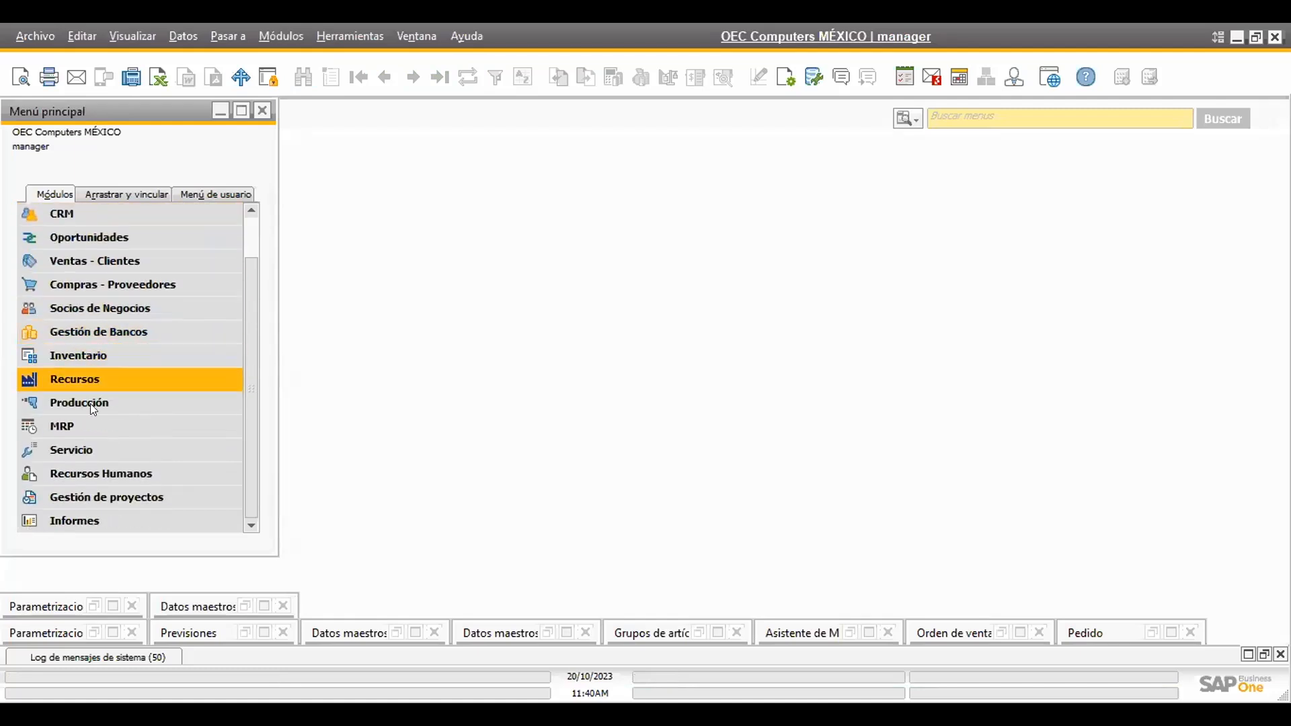
left_click(69, 426)
left_click(111, 447)
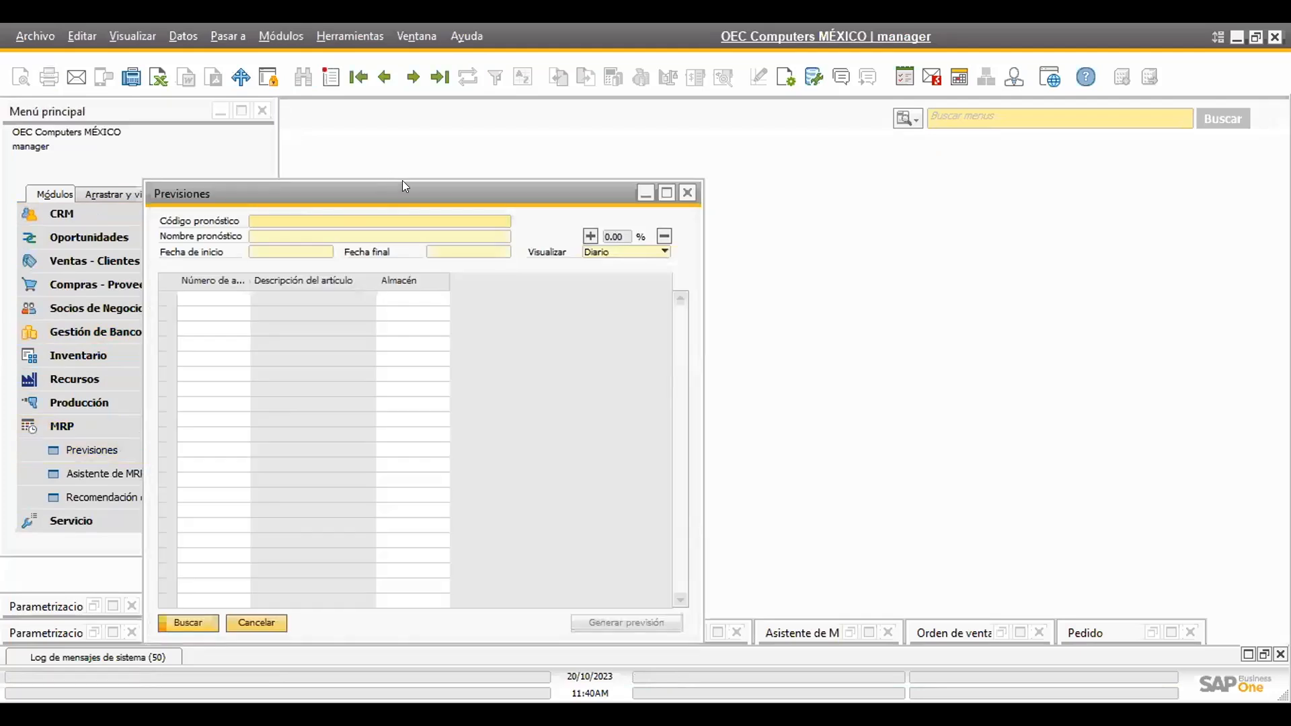
Move the forecast window aside, search all forecasts with the wildcard * and open VO_2023_Q4
left_click_drag(405, 186, 627, 150)
type("*")
key("Return")
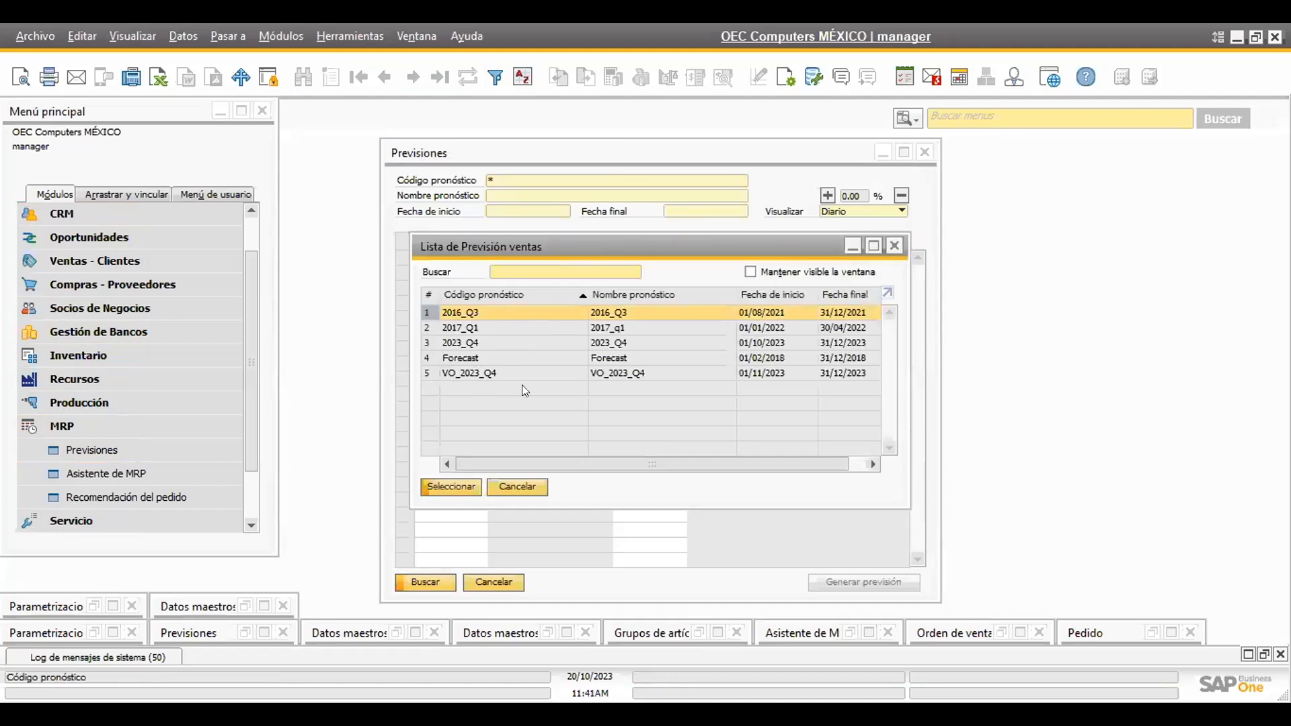
left_click(488, 371)
double_click(488, 371)
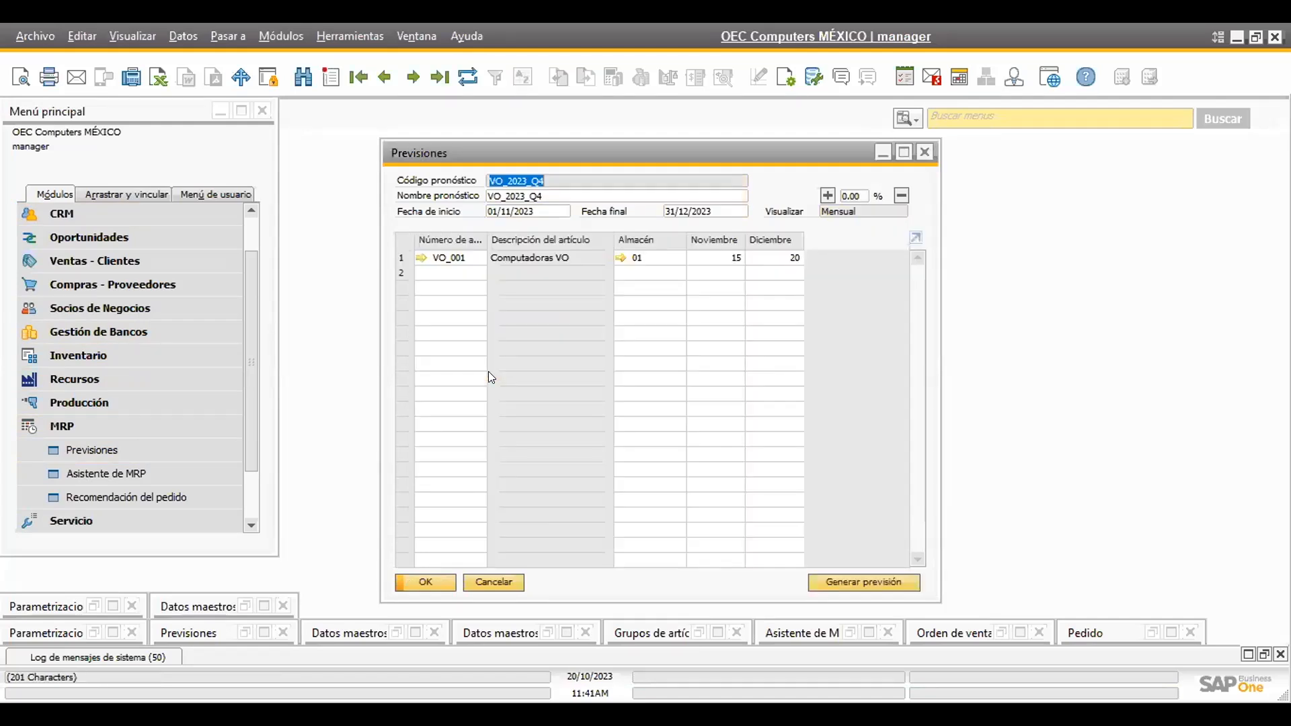
Examine forecast VO_2023_Q4's name, start and end dates, view period, item, warehouse and monthly quantities for November and December
left_click(565, 195)
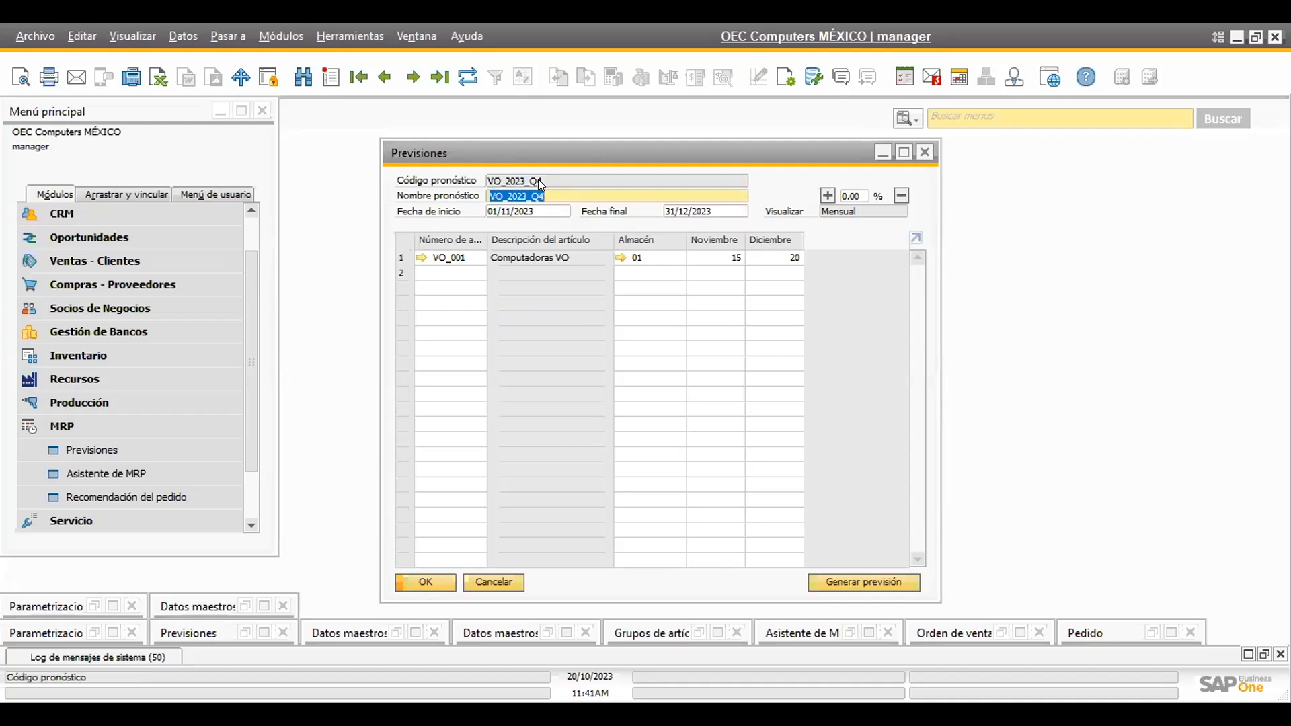
left_click(549, 211)
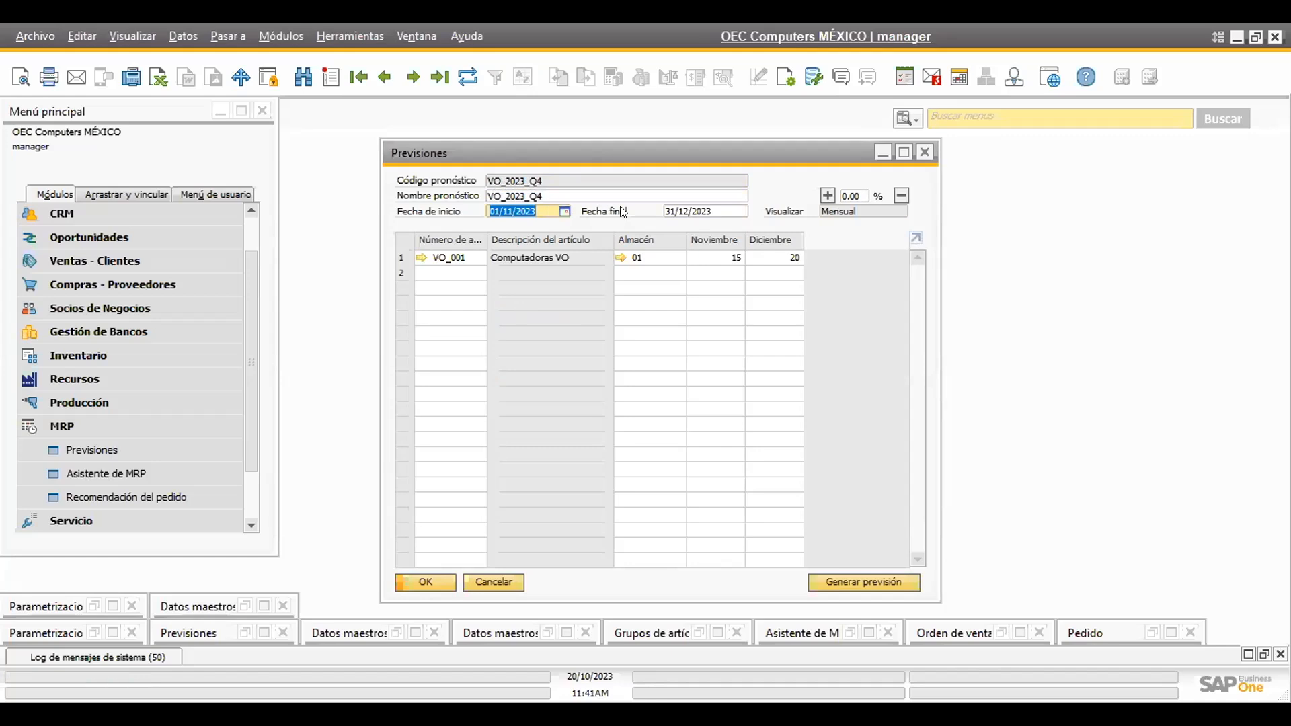
left_click(710, 207)
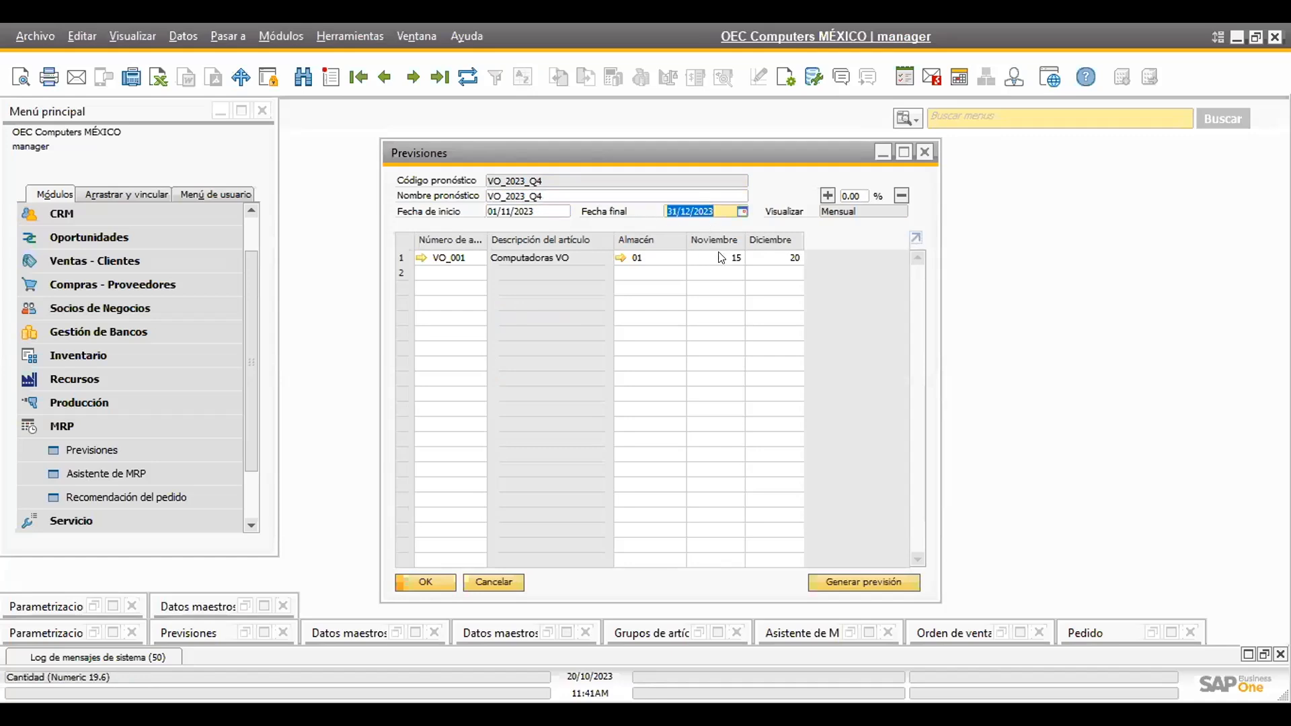
left_click(855, 211)
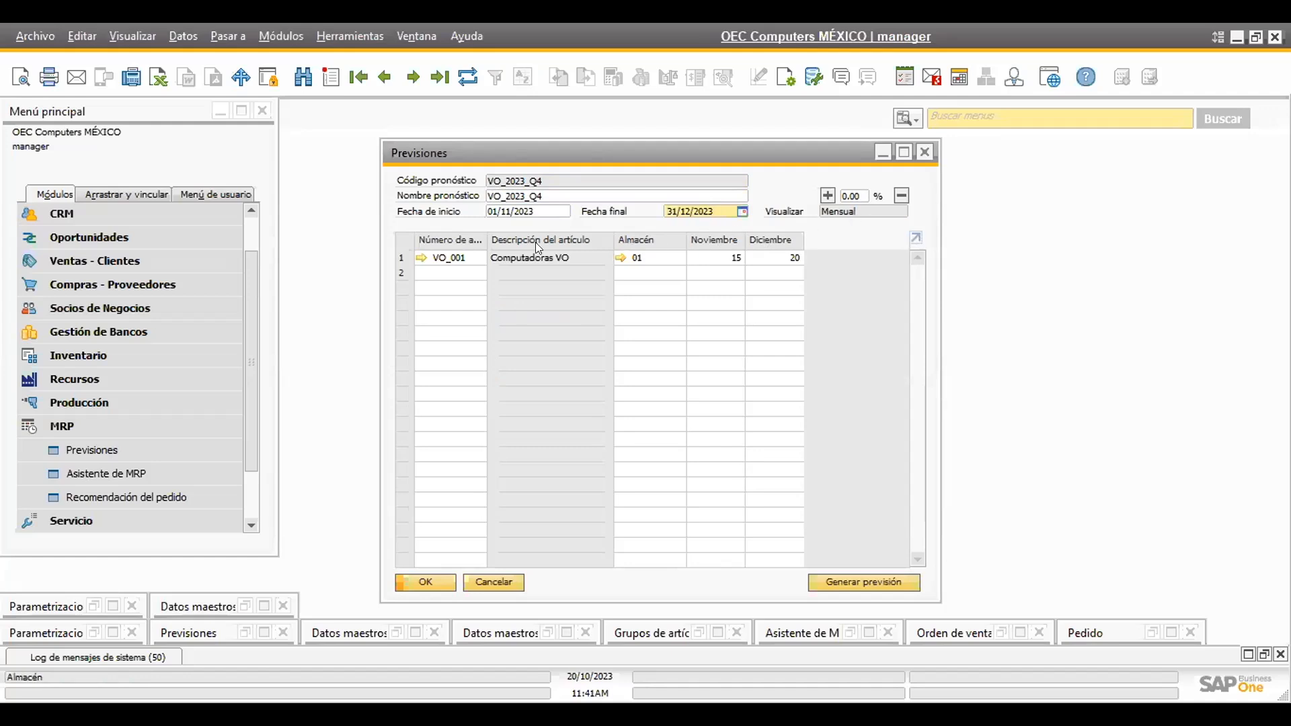
left_click(472, 256)
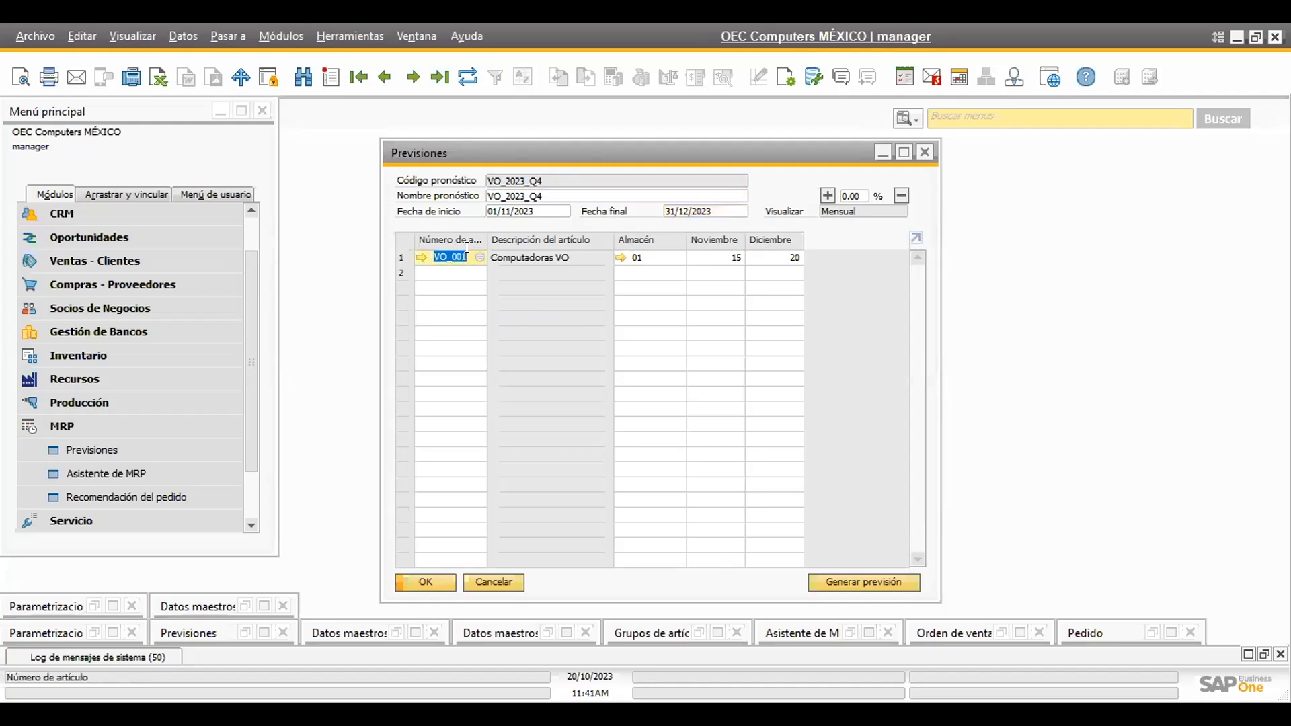
left_click(642, 257)
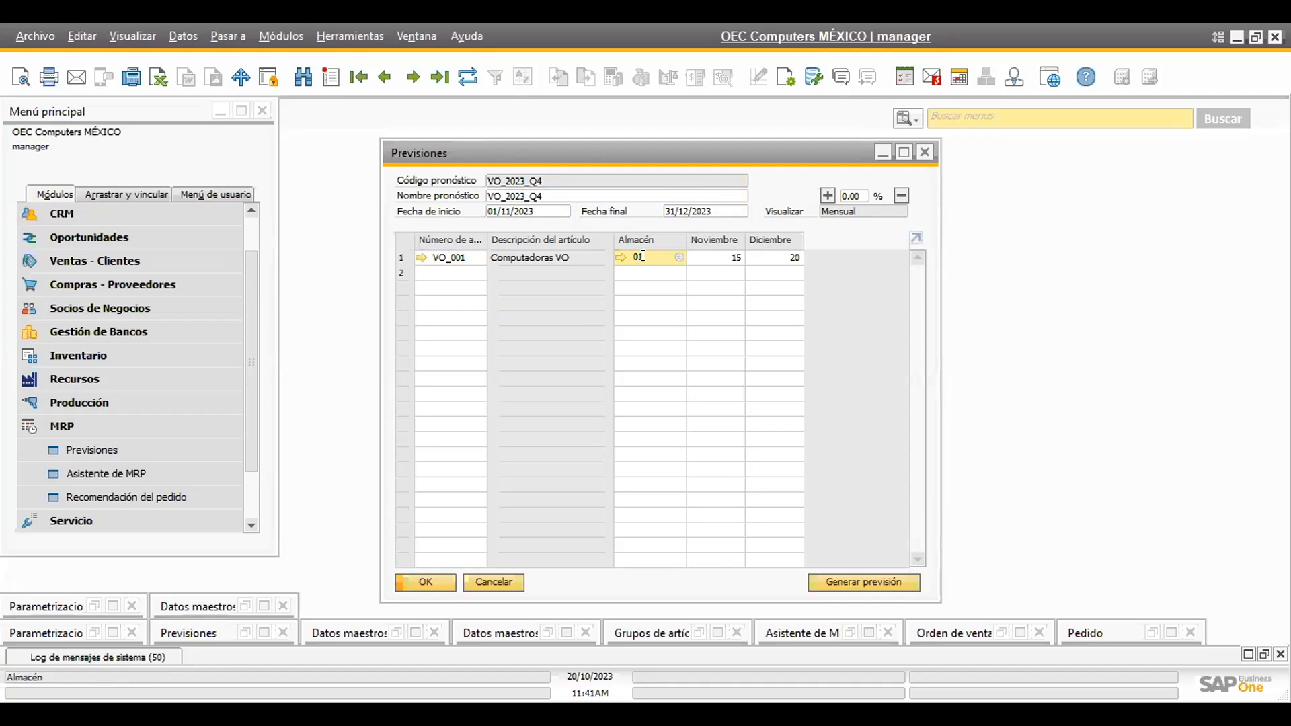
left_click(719, 256)
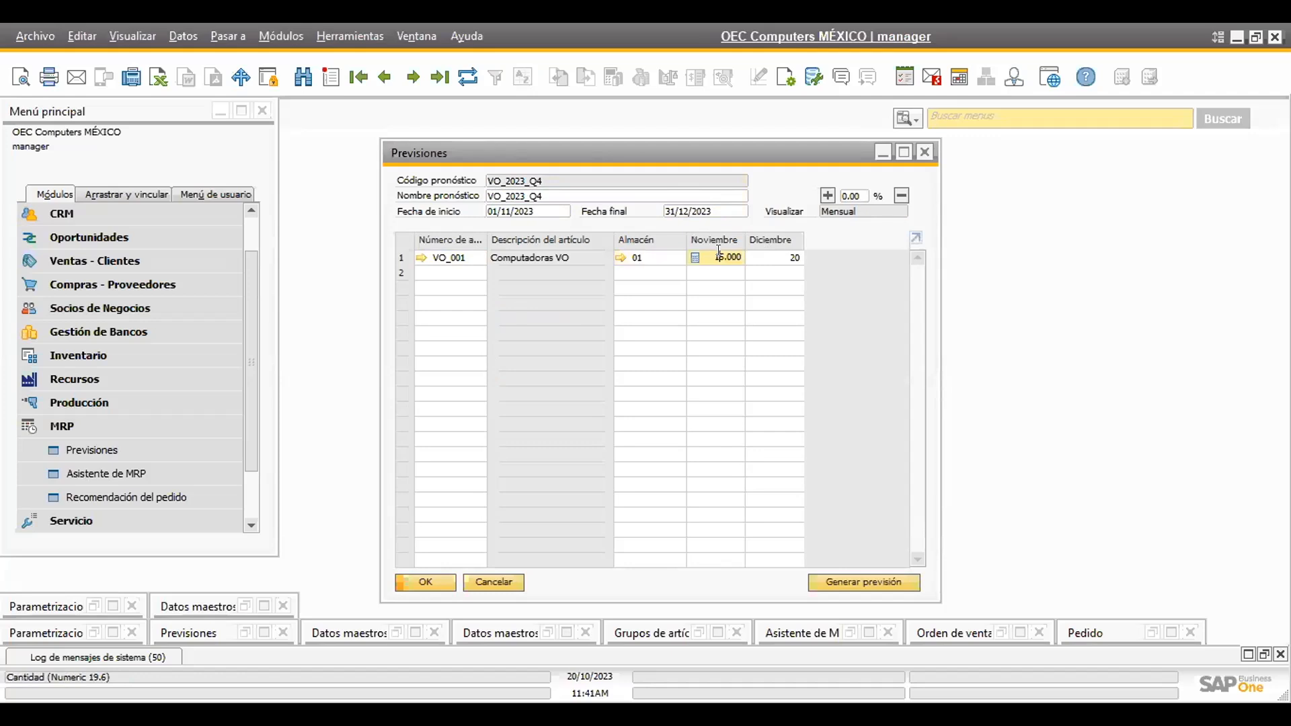
left_click(772, 256)
left_click(770, 251)
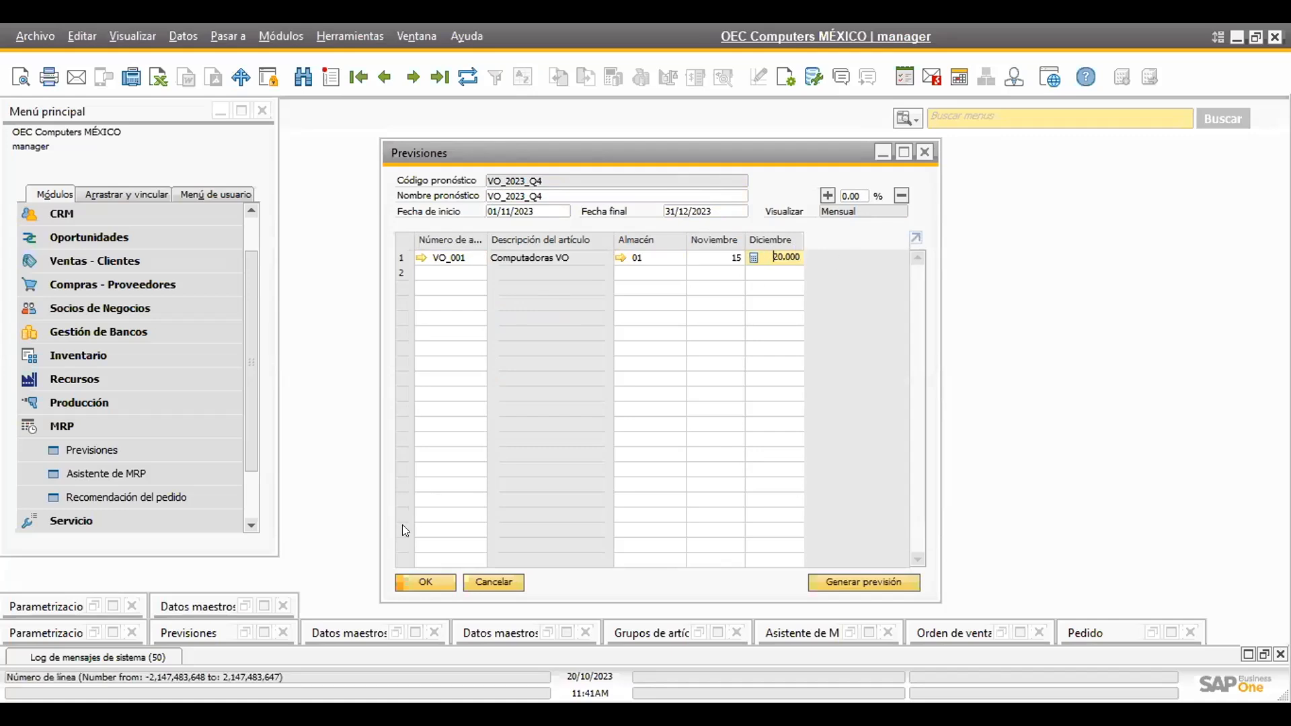
Browse backwards through the other forecasts and examine their items, warehouses and monthly quantities, including 2016_Q3 through December
left_click(386, 82)
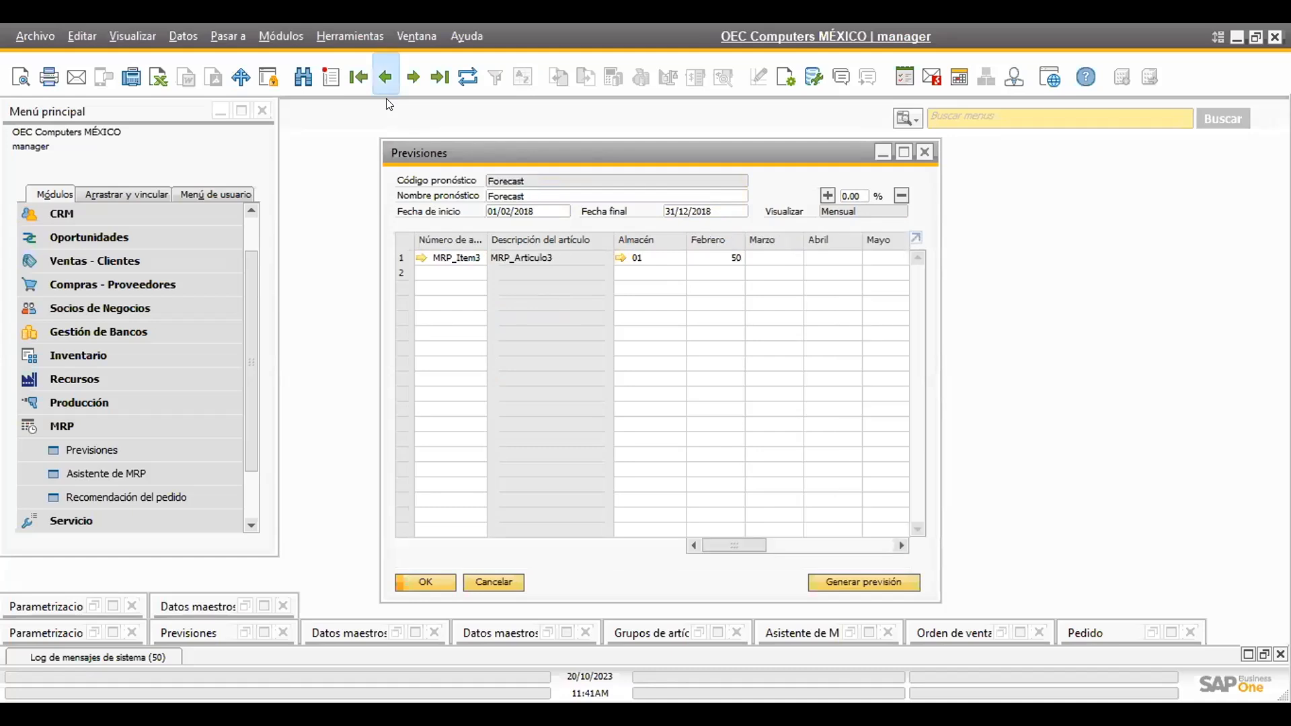
left_click(386, 82)
left_click(386, 93)
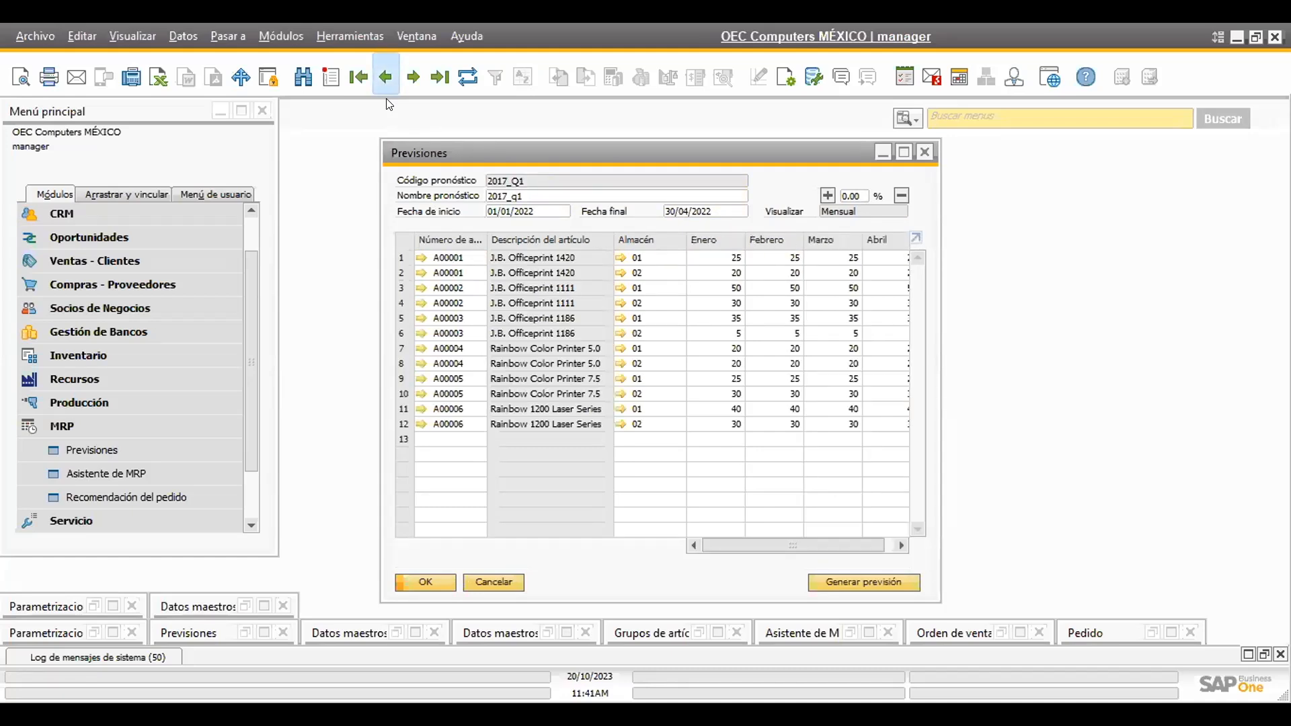
left_click(387, 100)
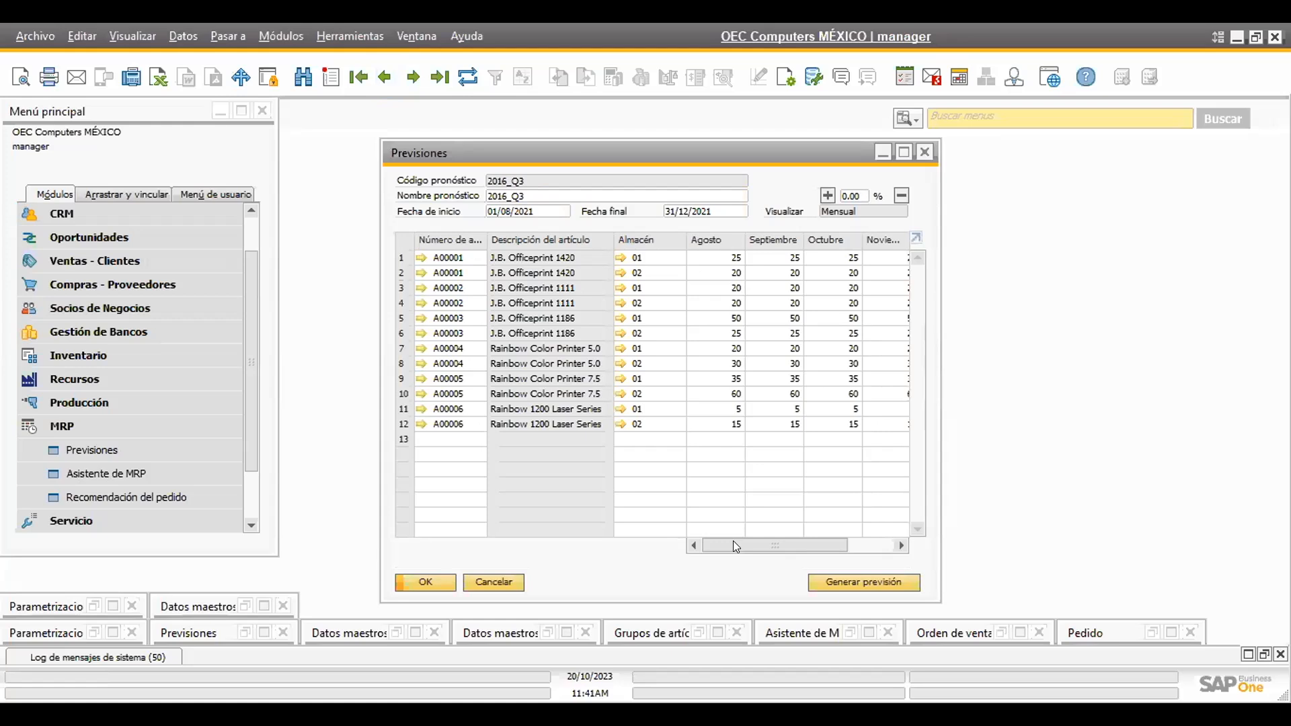
left_click_drag(733, 541, 824, 543)
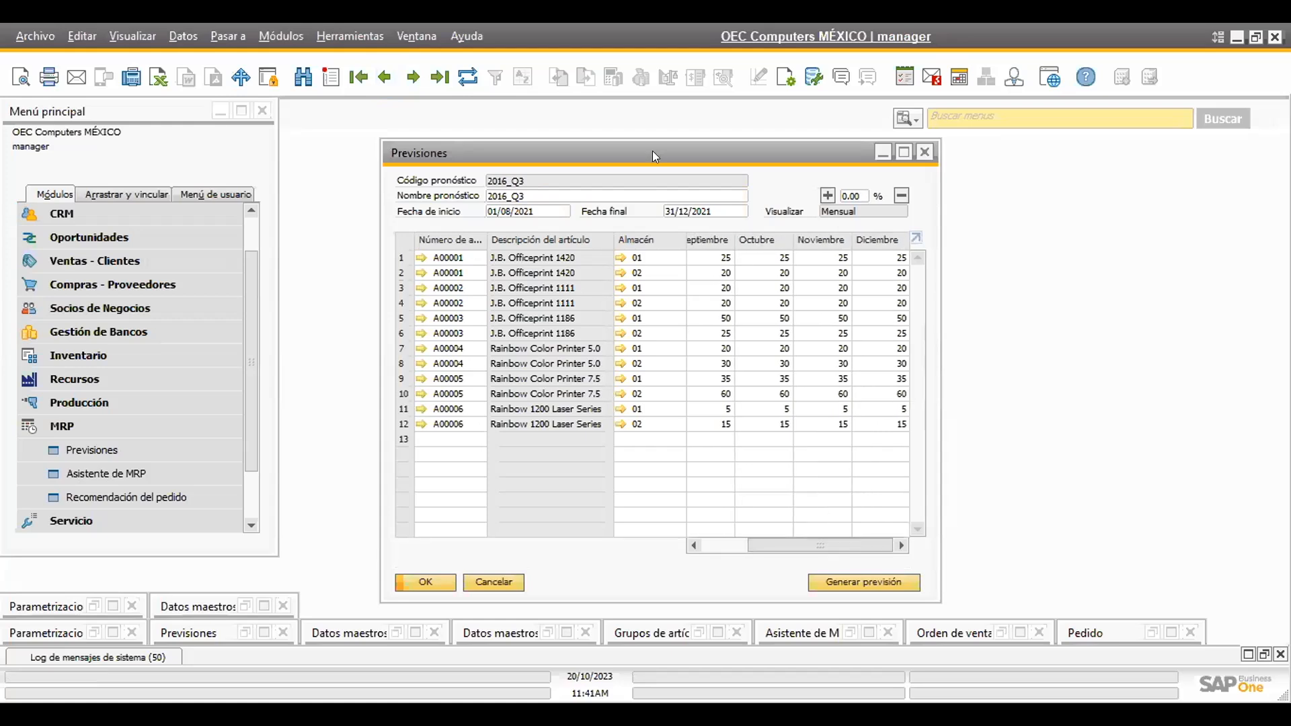
left_click(385, 78)
left_click(385, 78)
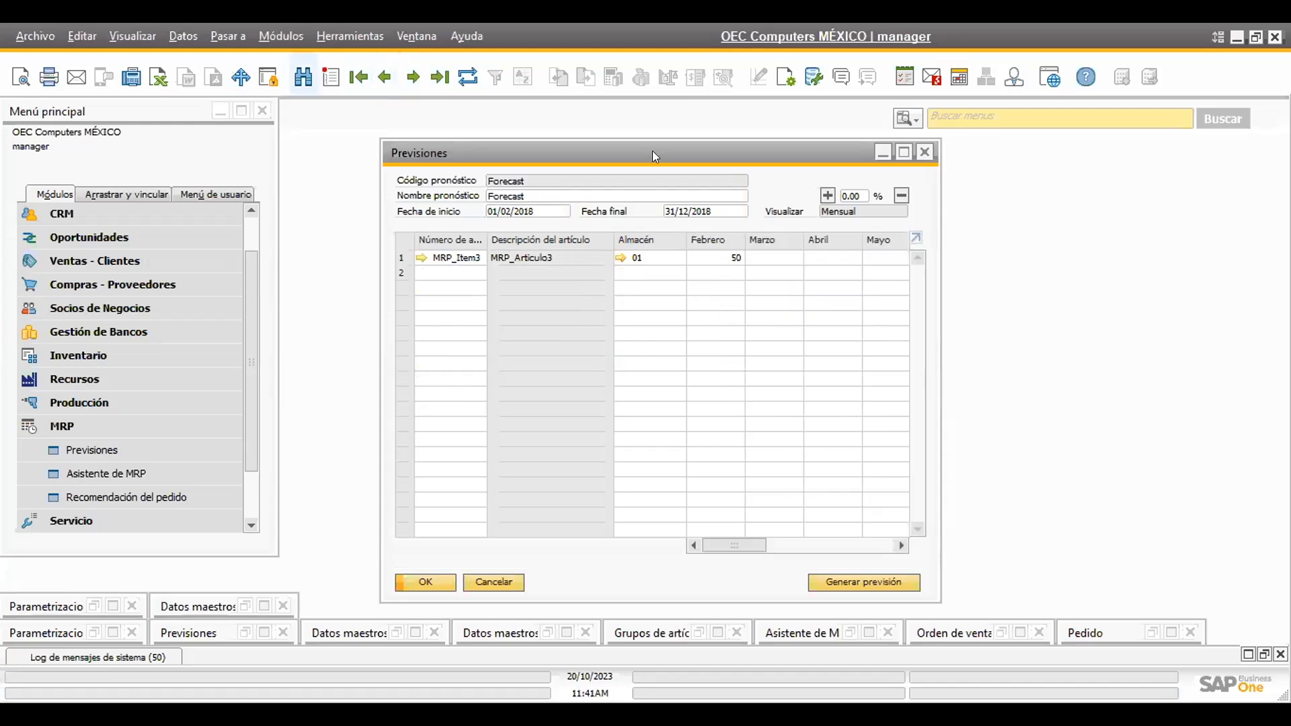
Start a new forecast and try the daily (Diario) and weekly (Semanal) views, checking the daily date columns
left_click(330, 78)
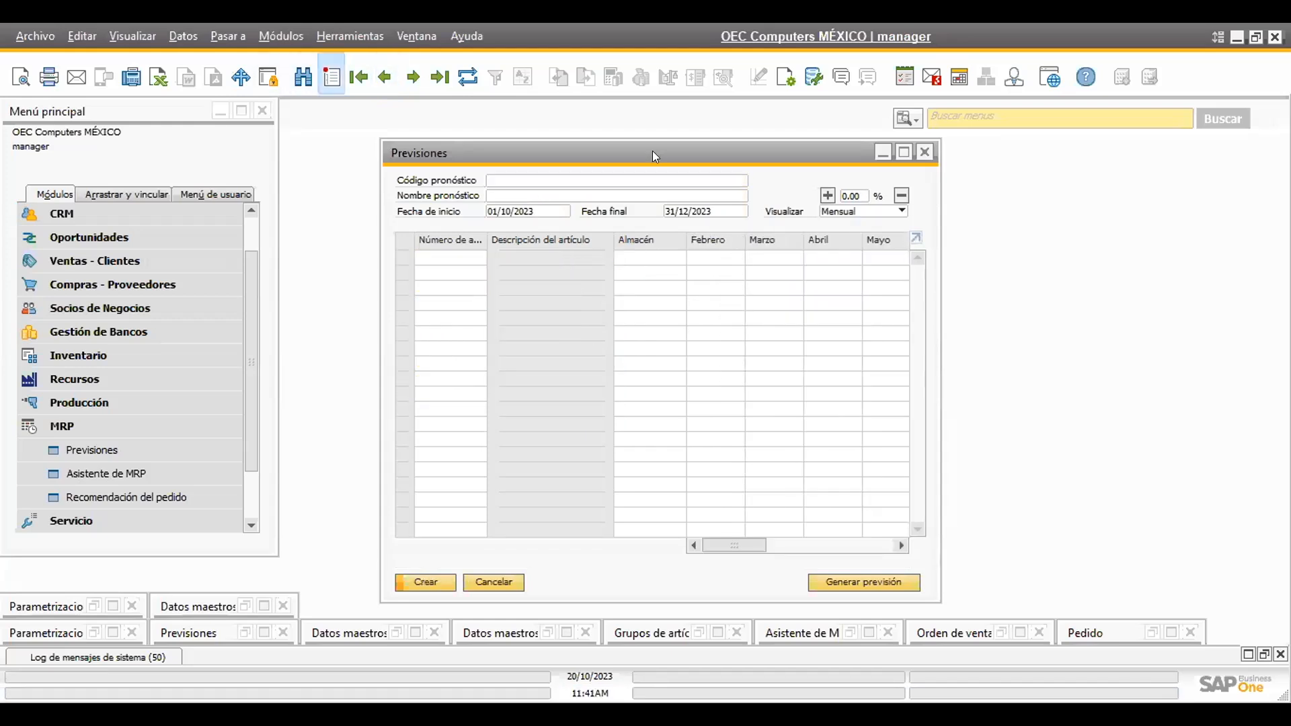
left_click(861, 212)
left_click(851, 222)
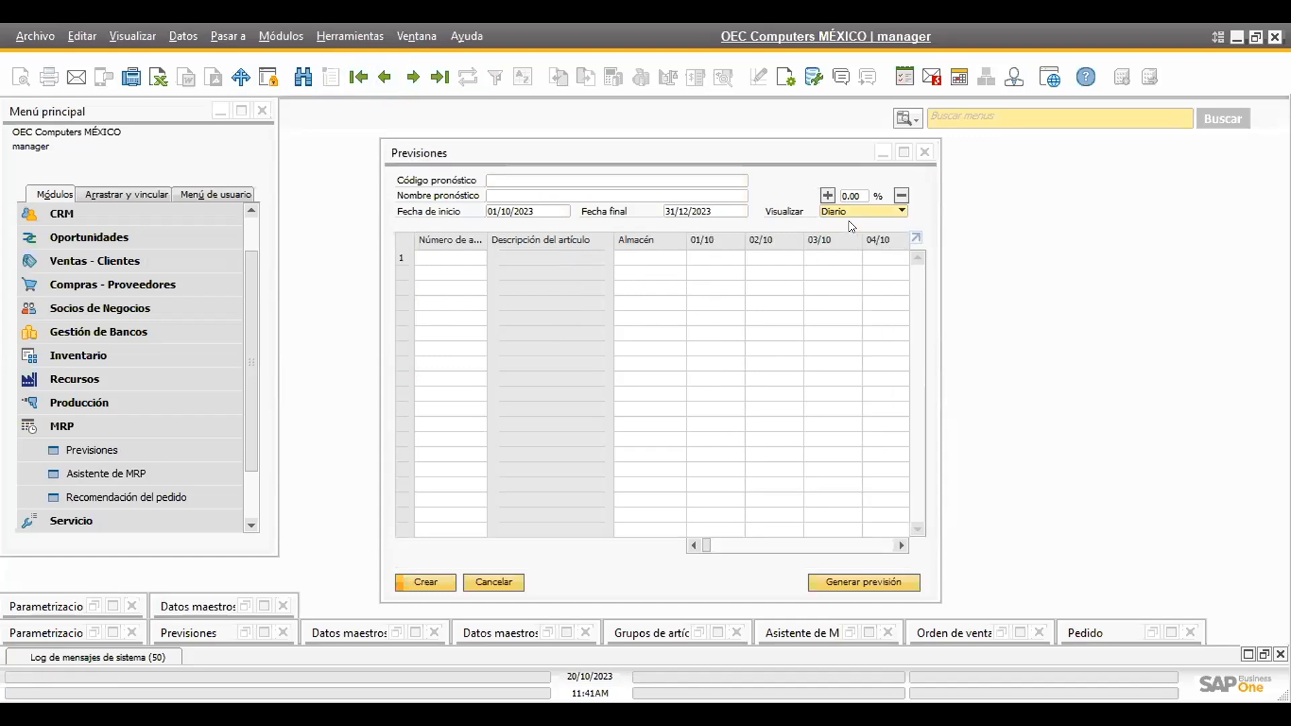
left_click_drag(712, 546, 888, 542)
left_click(542, 212)
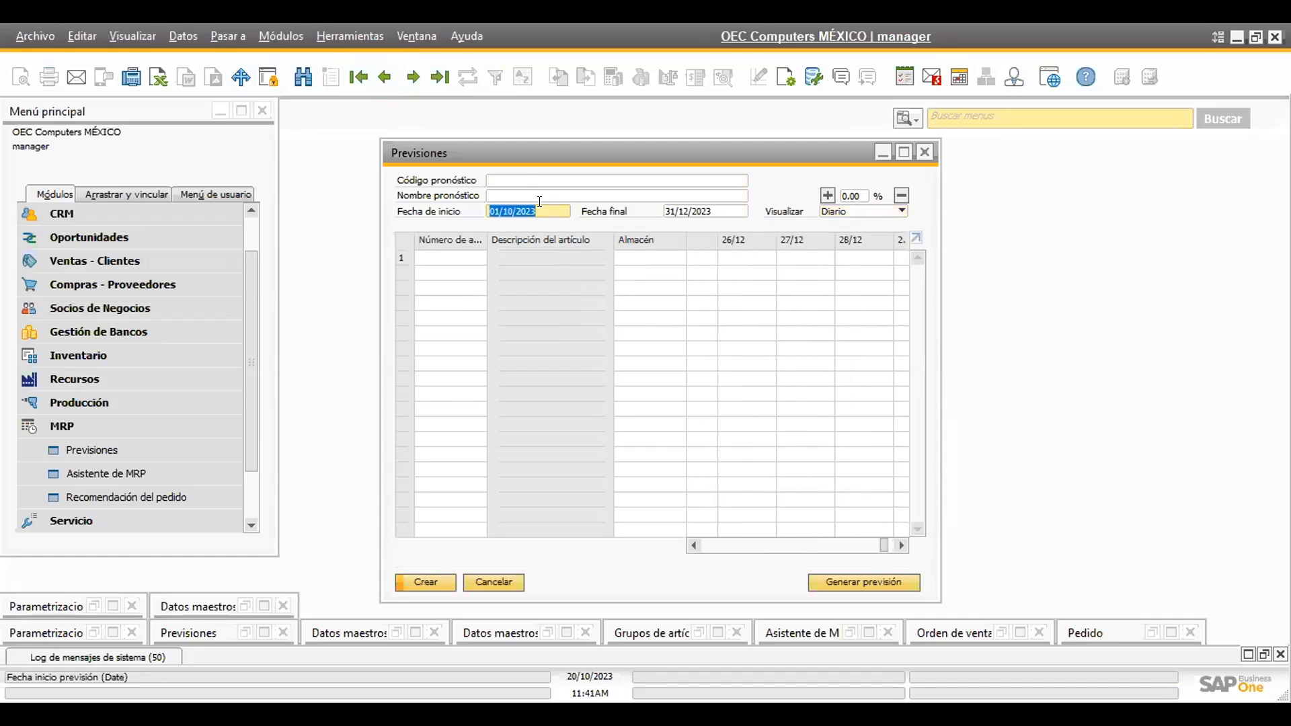
left_click(693, 214)
left_click(850, 212)
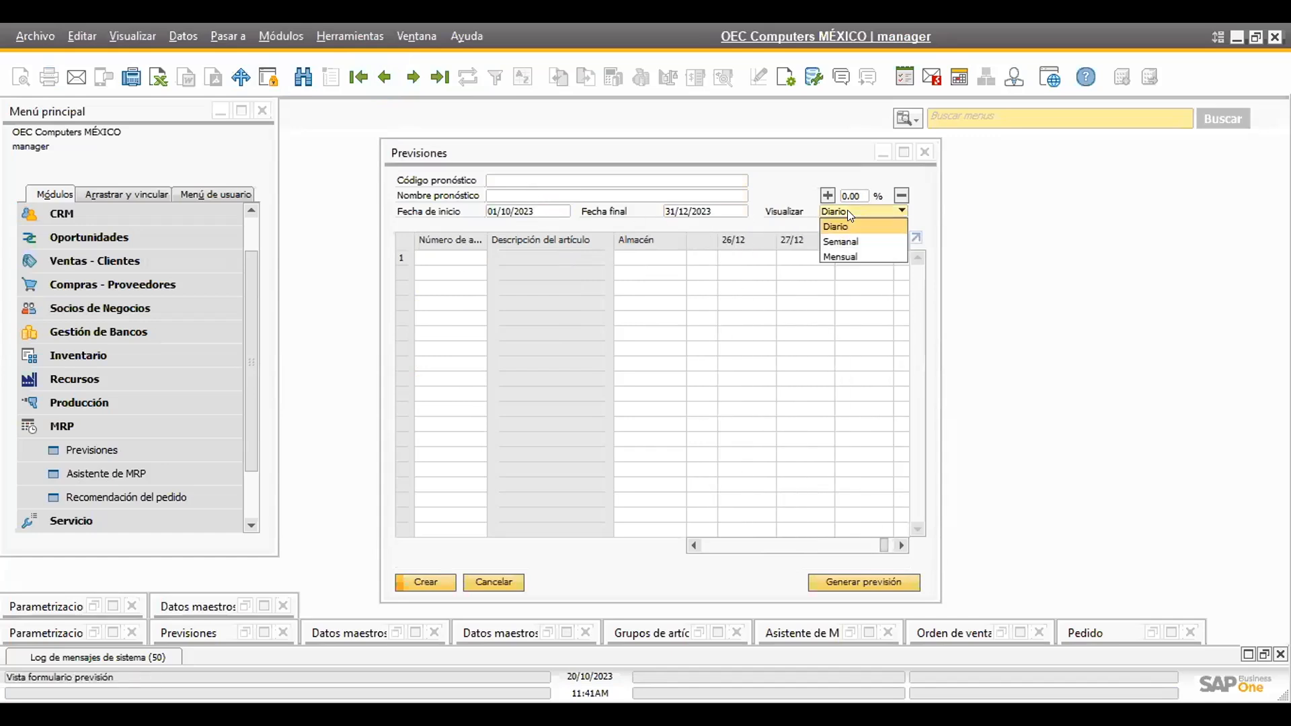
left_click(845, 233)
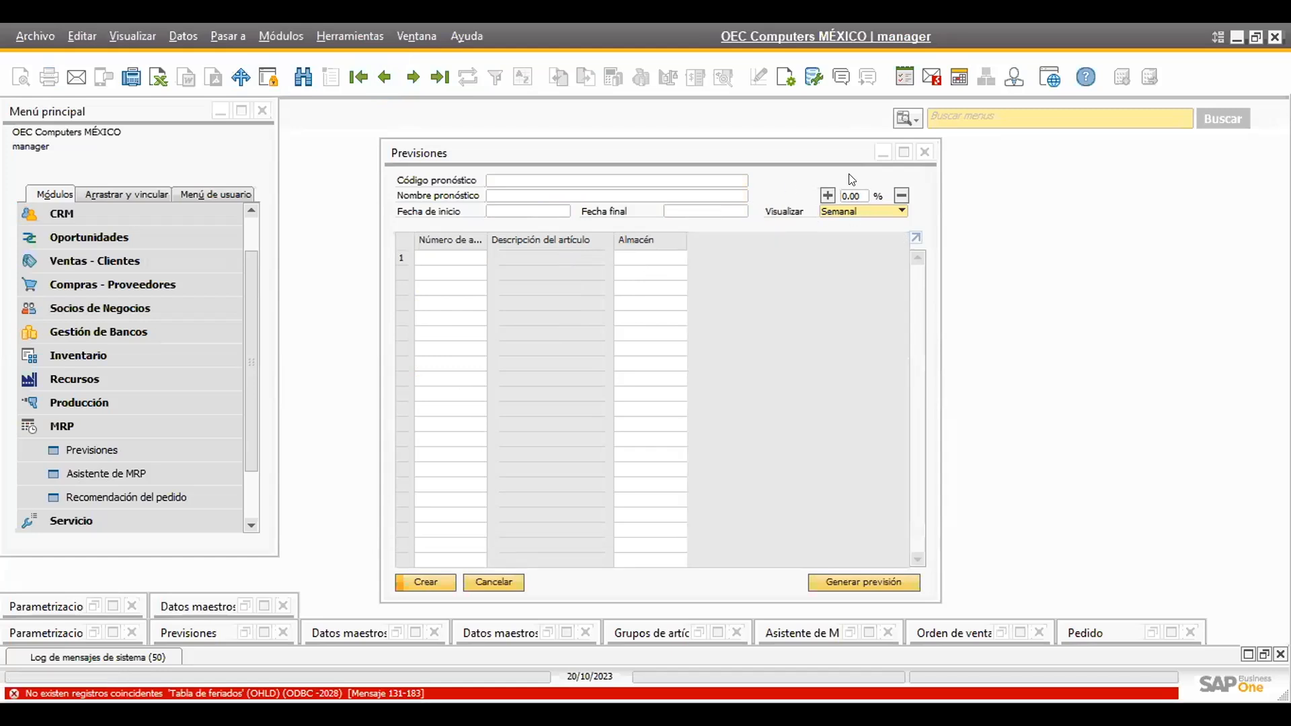
Leave the blank forecast, return to the VO_2023_Q4 record and minimize the forecast window
left_click(924, 152)
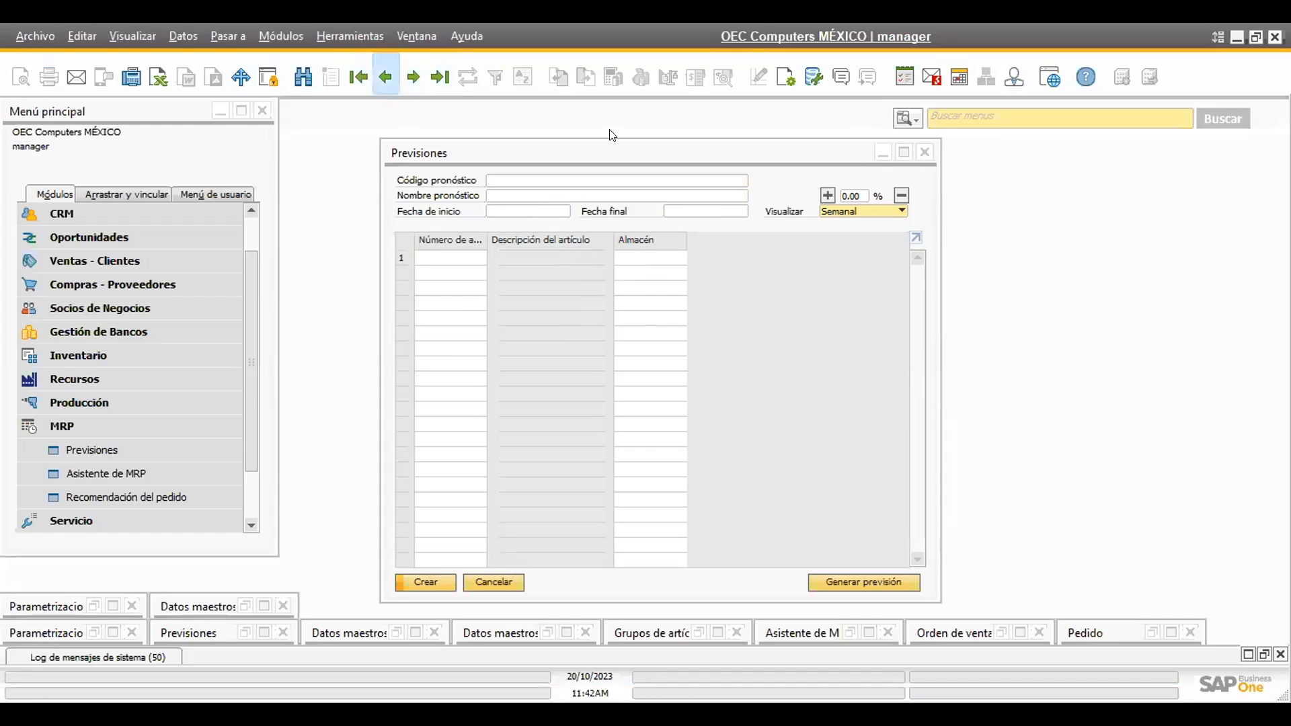
left_click(450, 384)
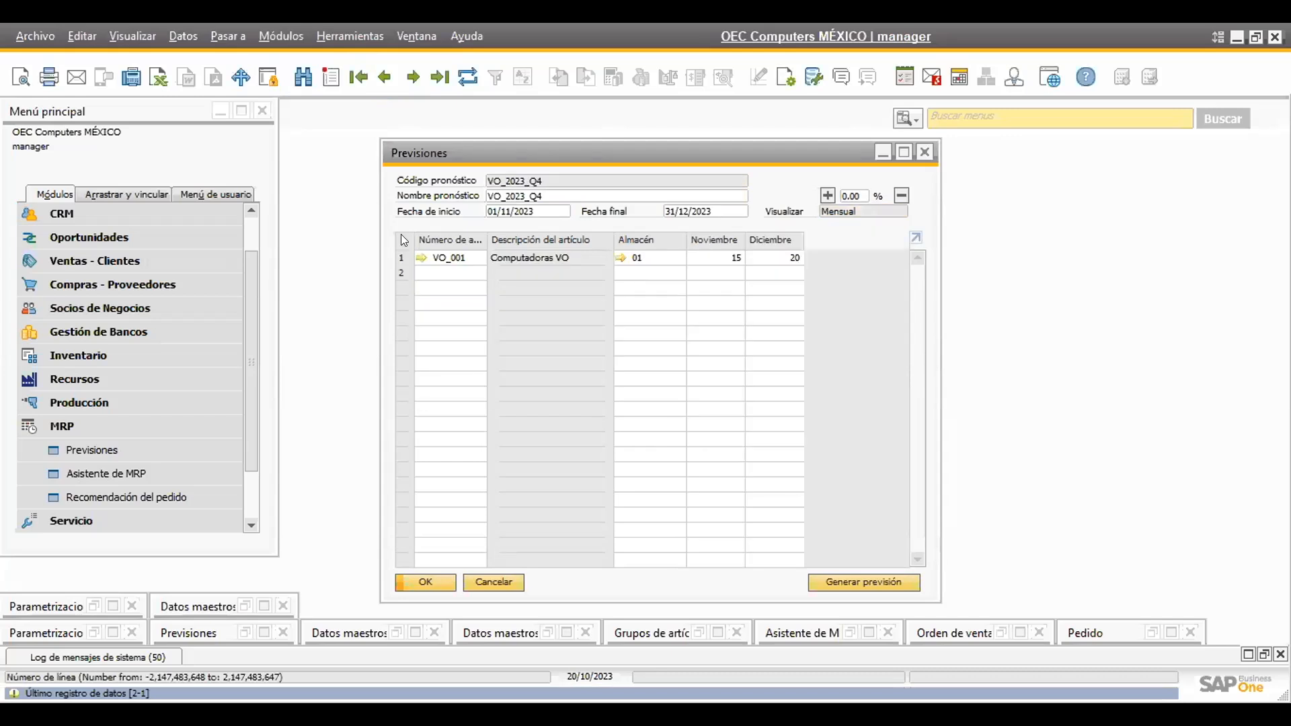
left_click(881, 152)
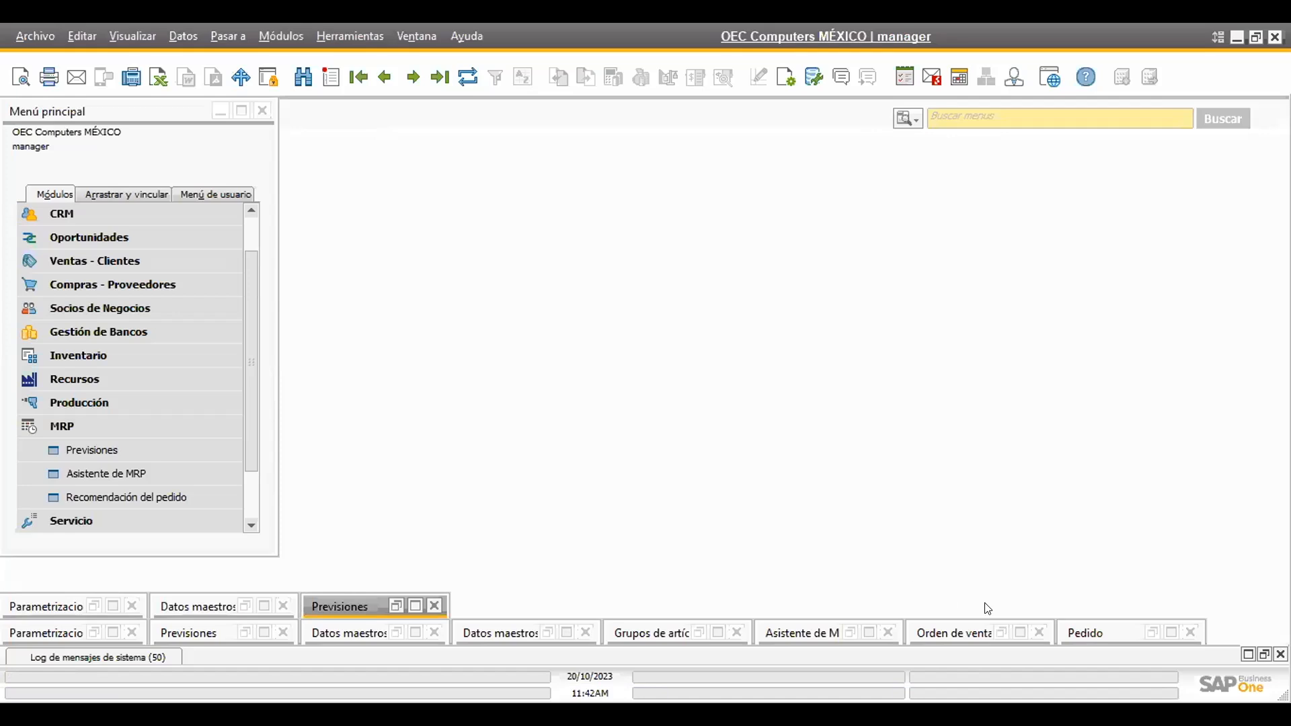
Restore the minimized sales order window, move it clear of the main menu and start a new order for customer Maxi-Teq
left_click(993, 633)
left_click(993, 632)
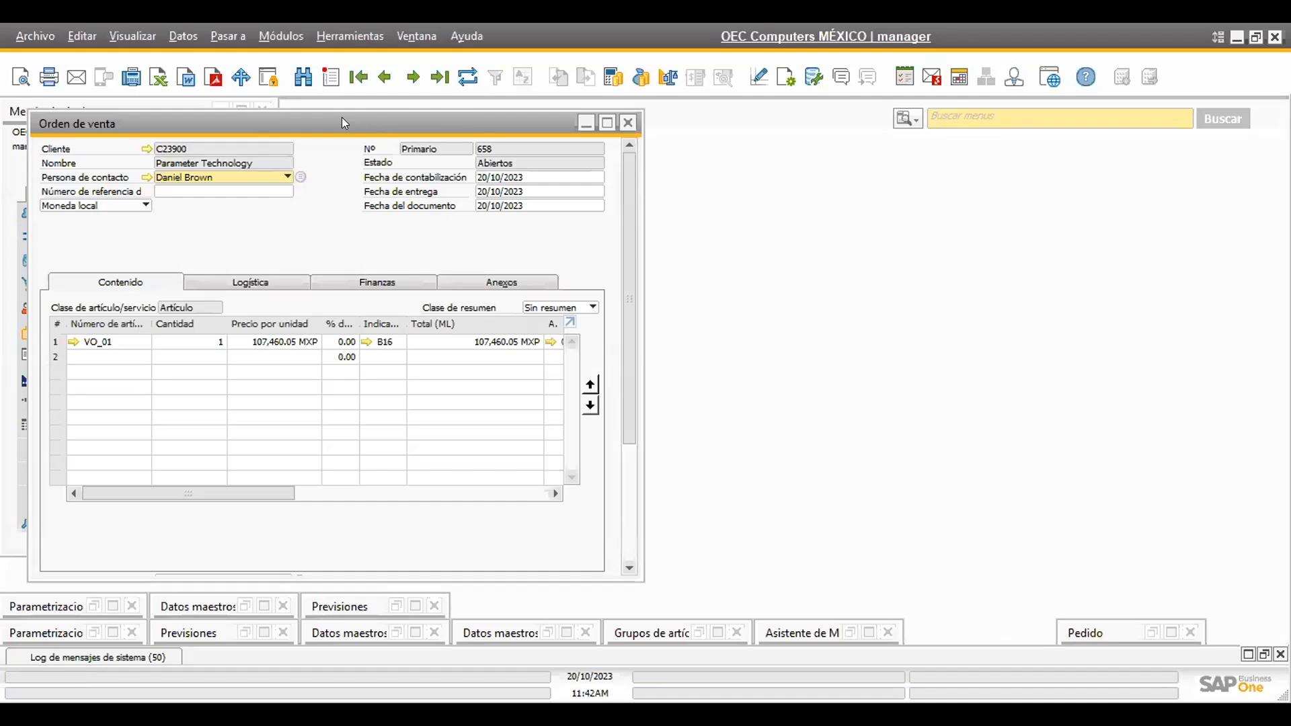
left_click_drag(342, 117, 658, 140)
left_click(330, 76)
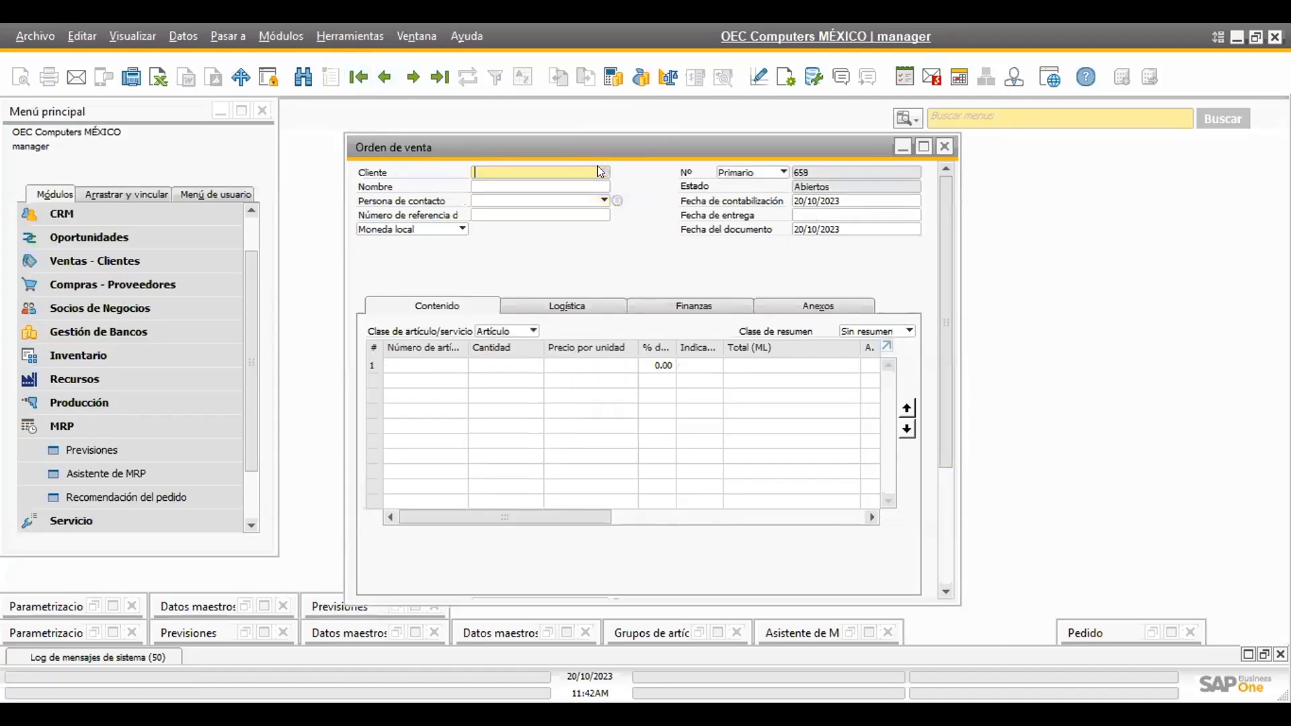
key("Tab")
double_click(366, 355)
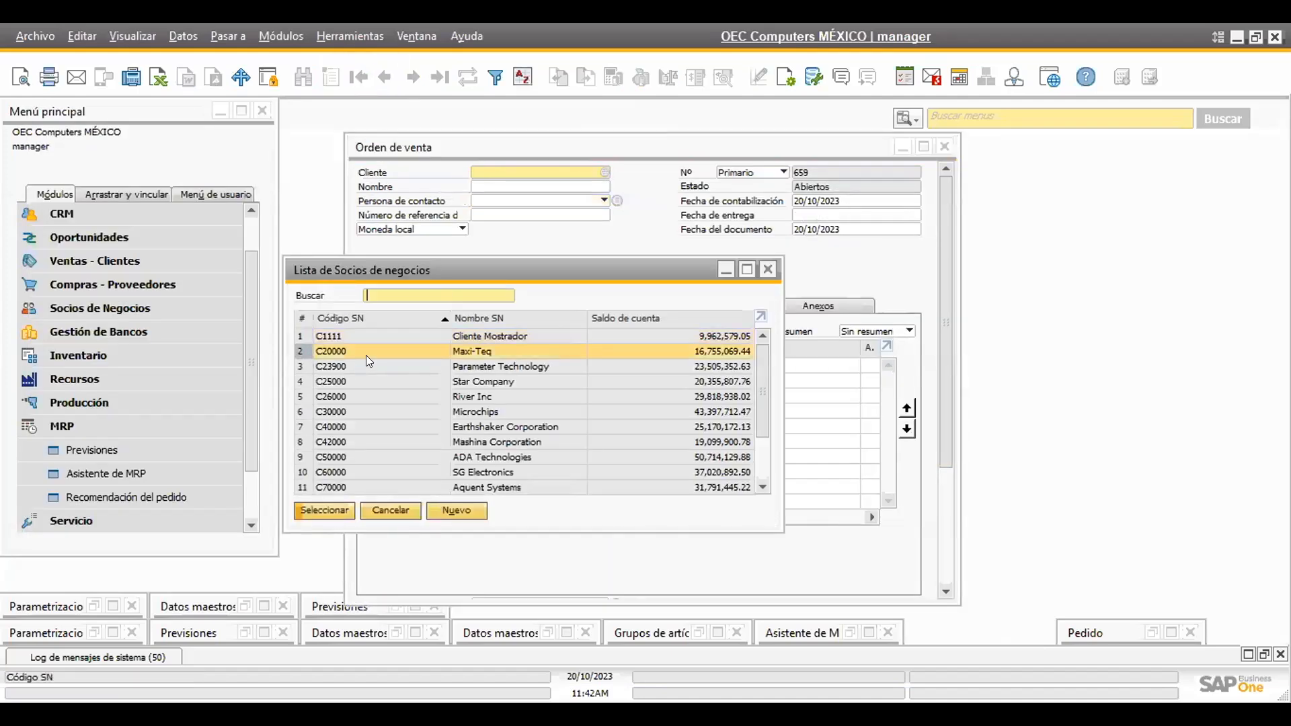
Search the item list for VO_001 and add that item to the first order line
left_click(461, 366)
key("Tab")
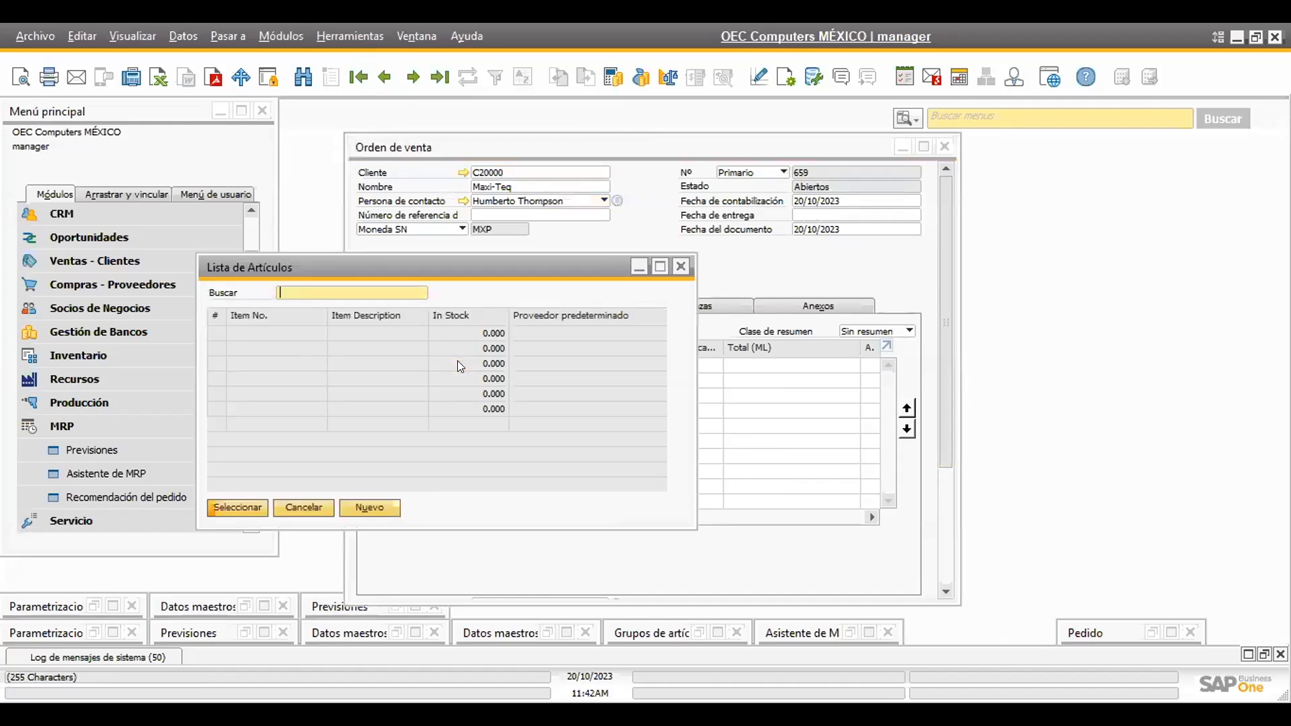
type("V00")
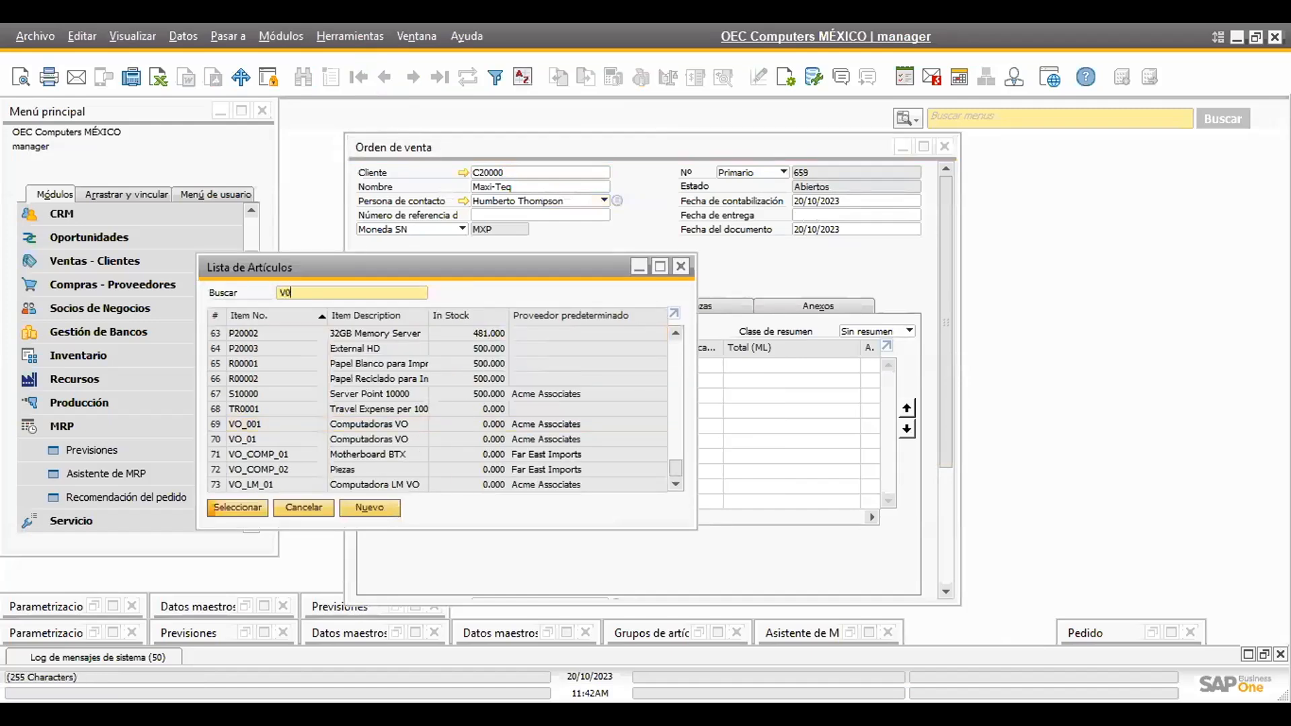
key("BackSpace")
type("_001")
double_click(247, 420)
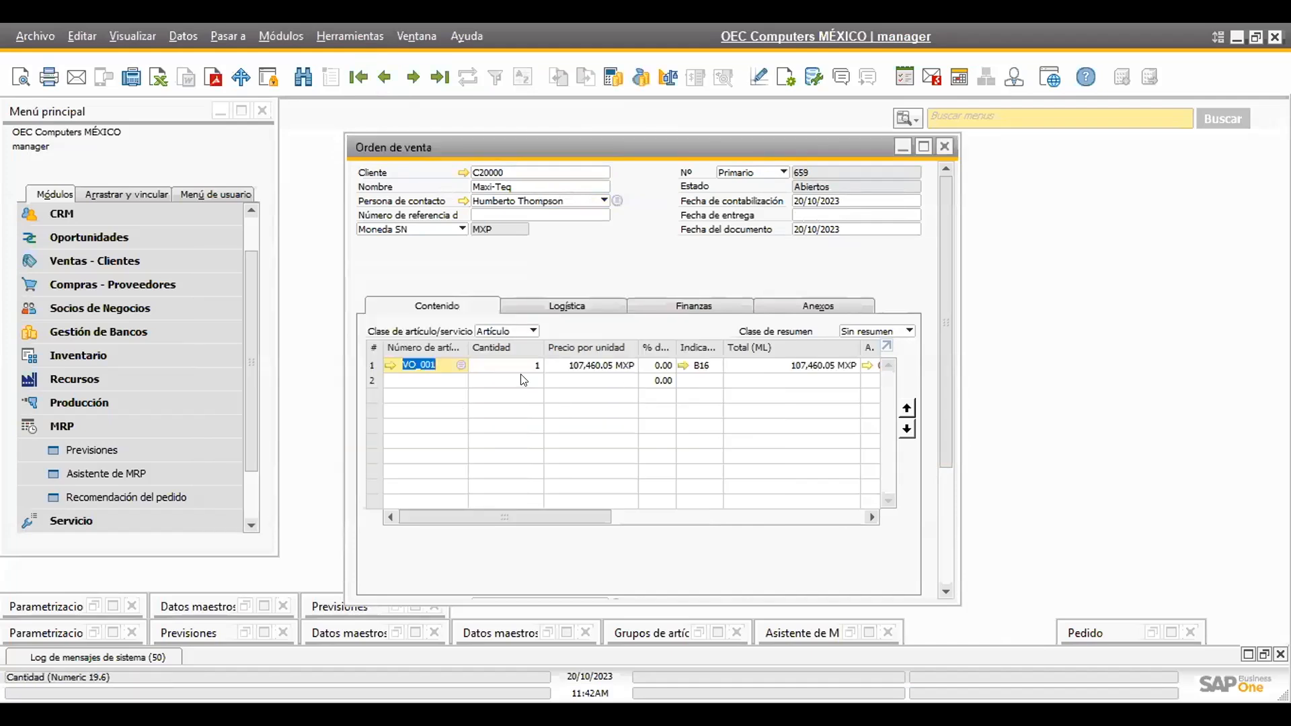
Set the VO_001 line's quantity to 5 and check its warehouse and the remaining line columns
left_click(520, 369)
type("5")
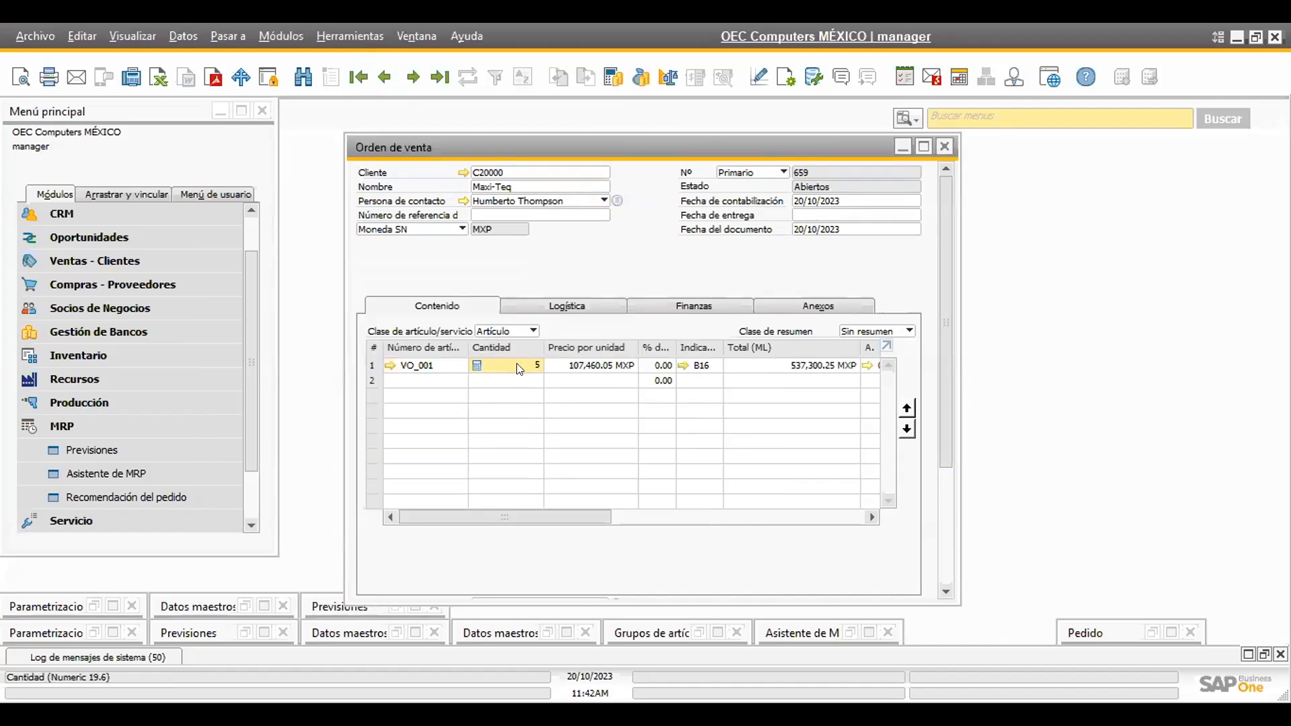
key("Tab")
left_click(446, 562)
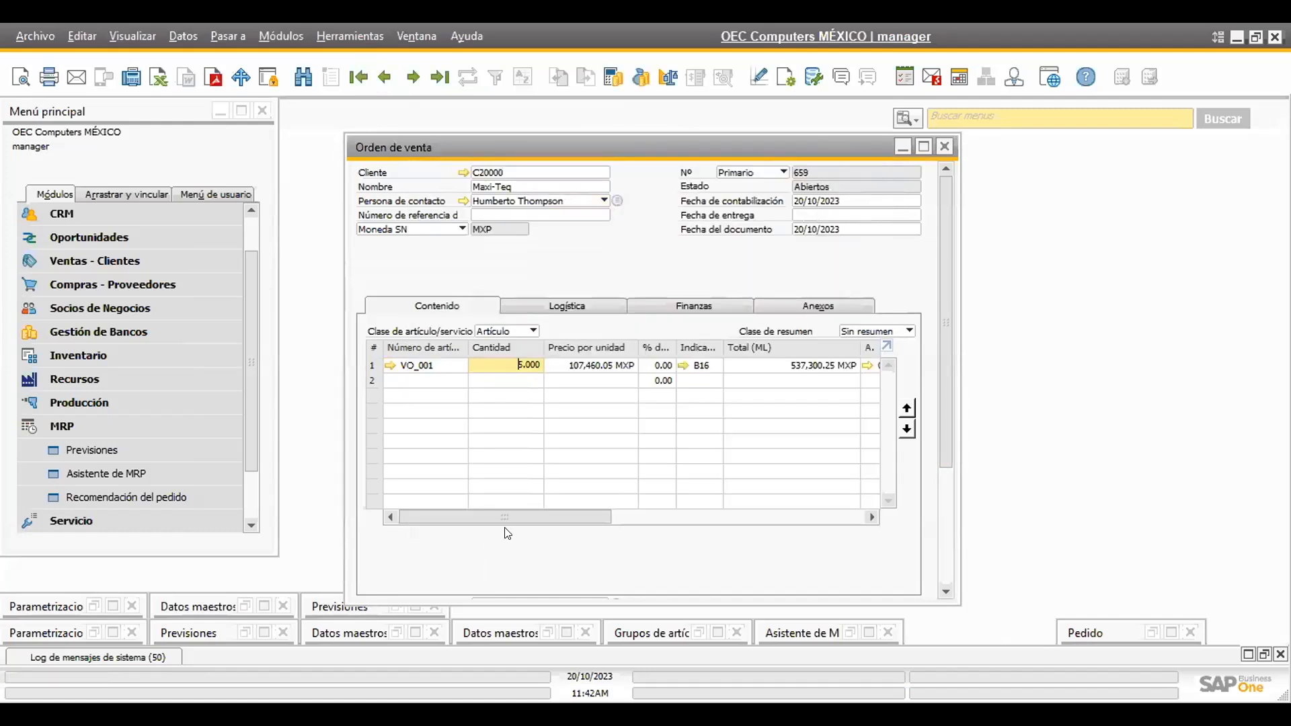
key("Tab")
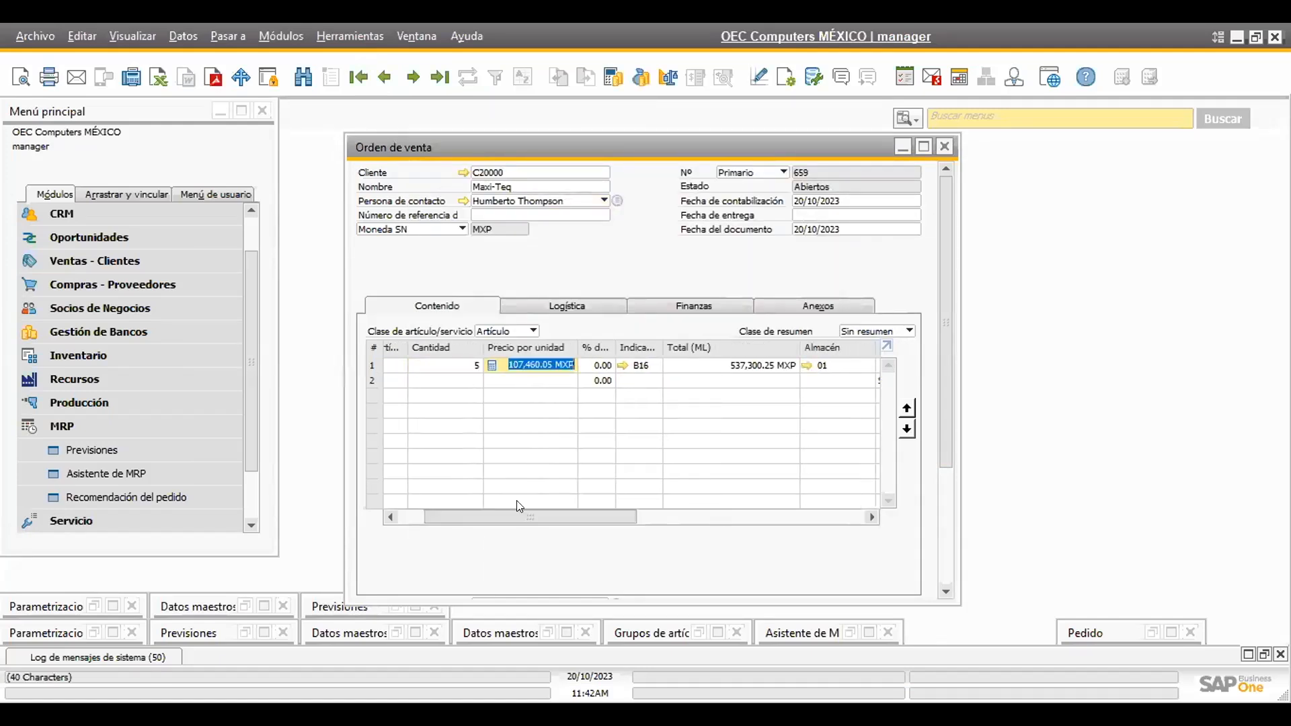
left_click(829, 364)
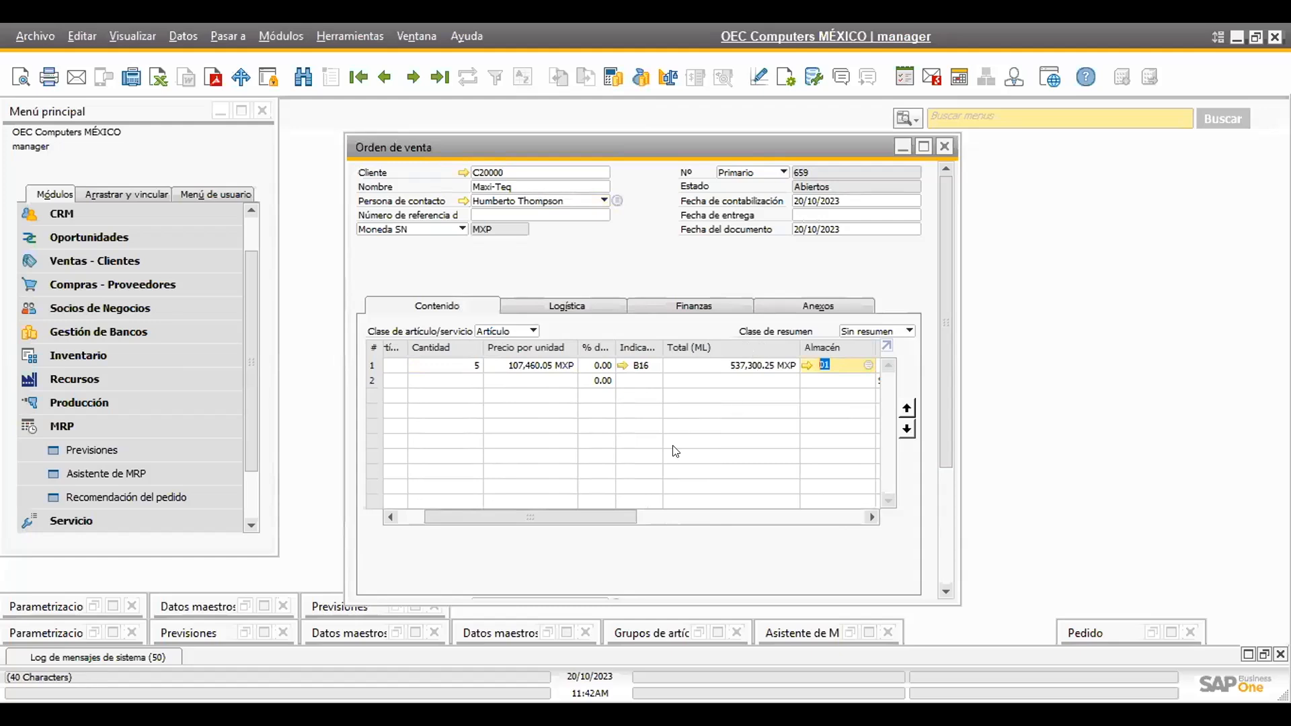
left_click_drag(577, 517, 576, 471)
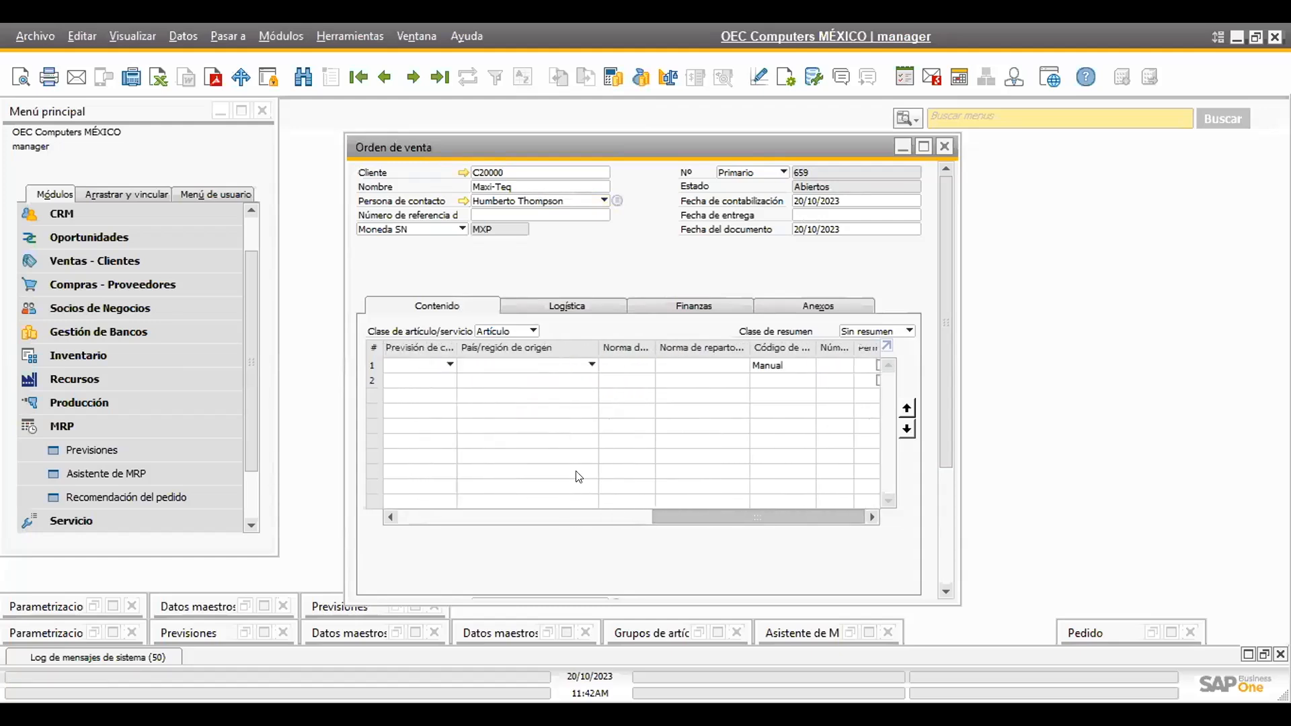
Try to set the sales order's posting date to 20/11/2023 from the calendar
left_click(834, 200)
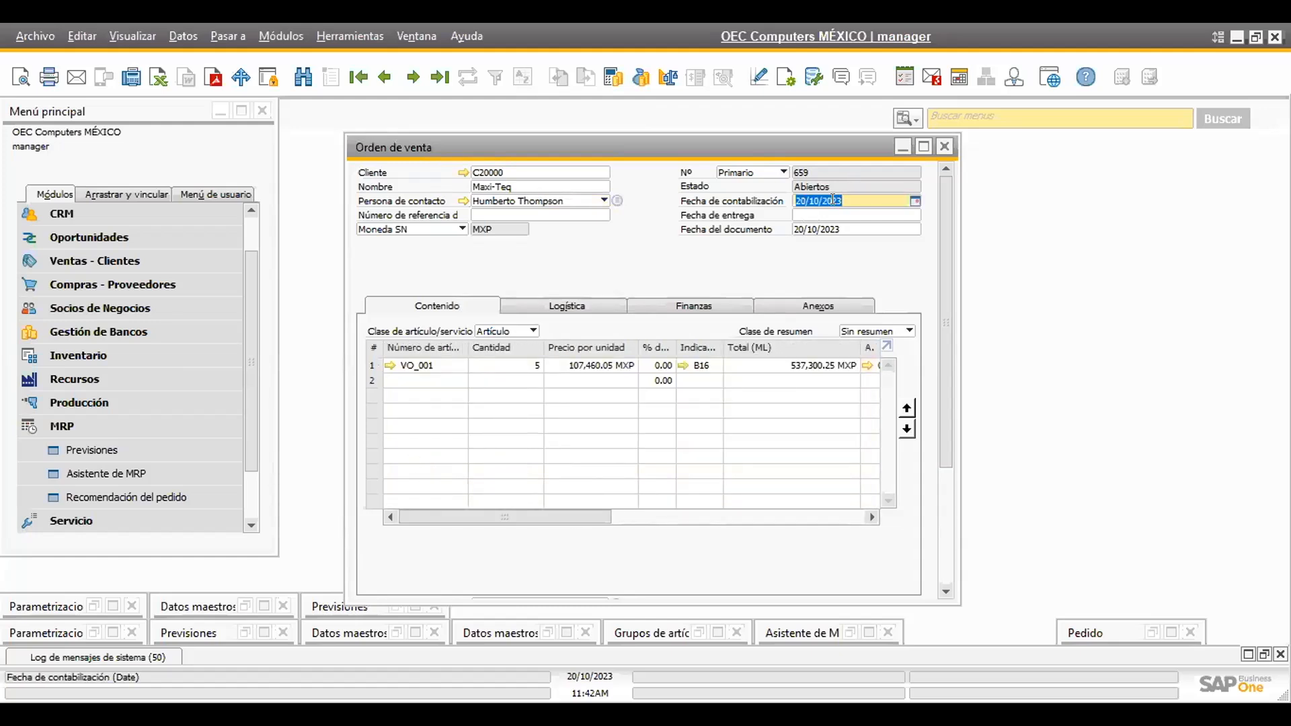
left_click(916, 201)
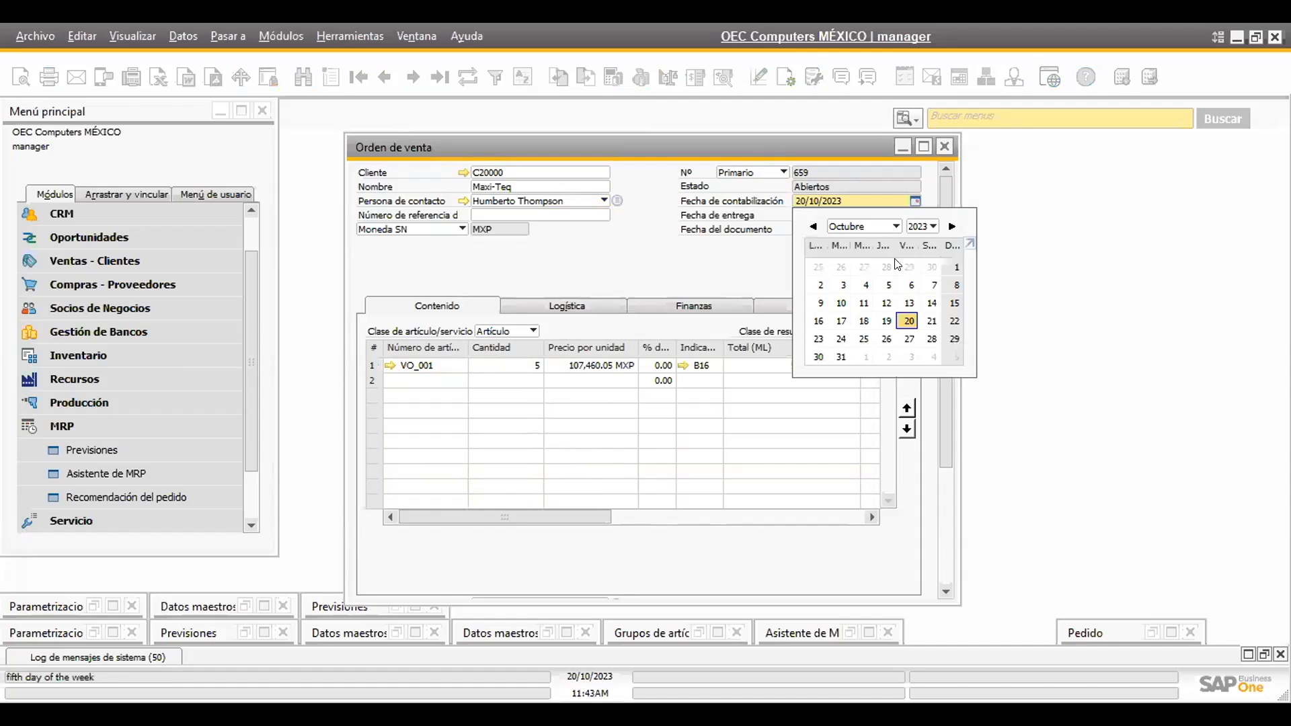
left_click(952, 227)
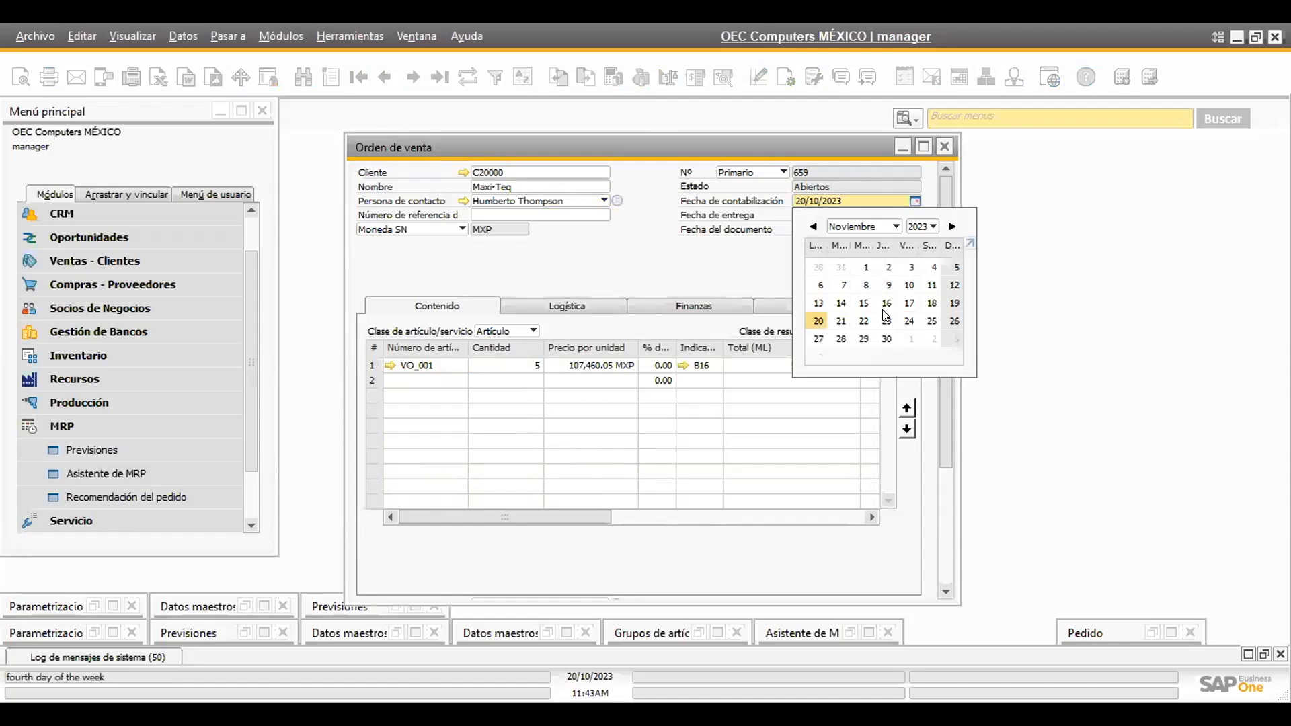
left_click(819, 320)
left_click_drag(842, 200, 778, 199)
key("Tab")
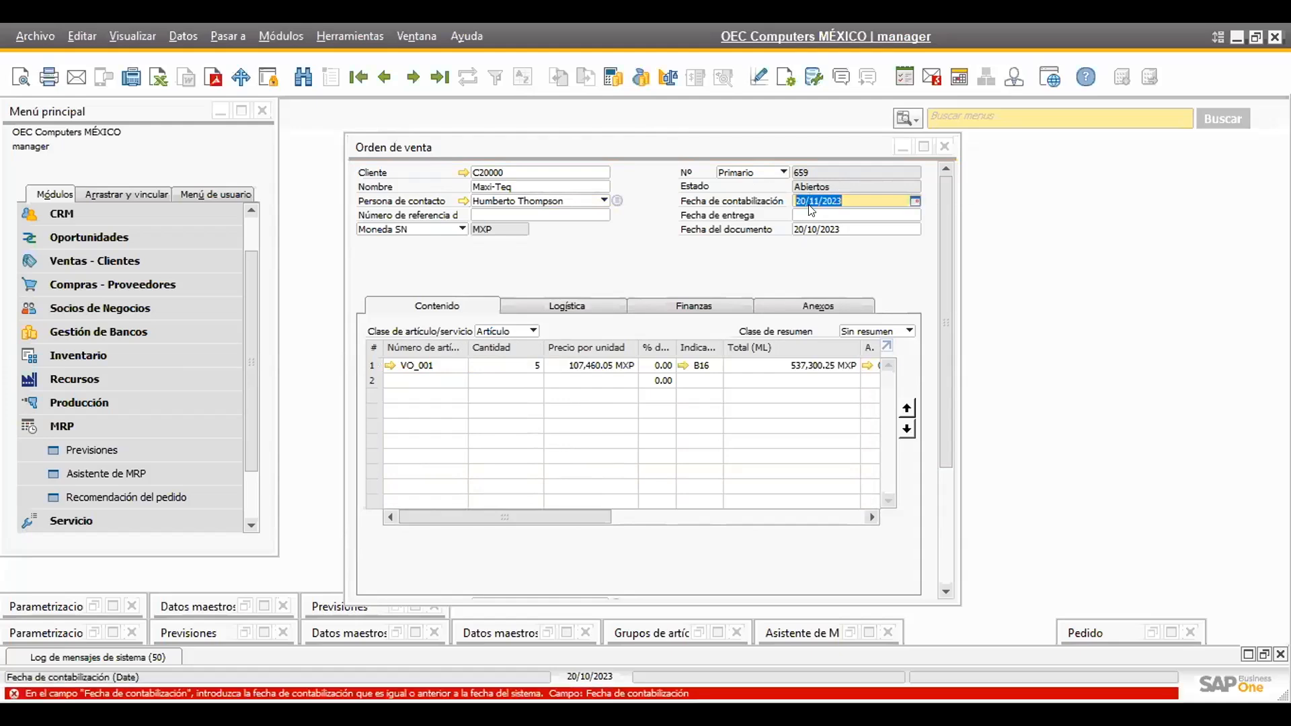
left_click(833, 218)
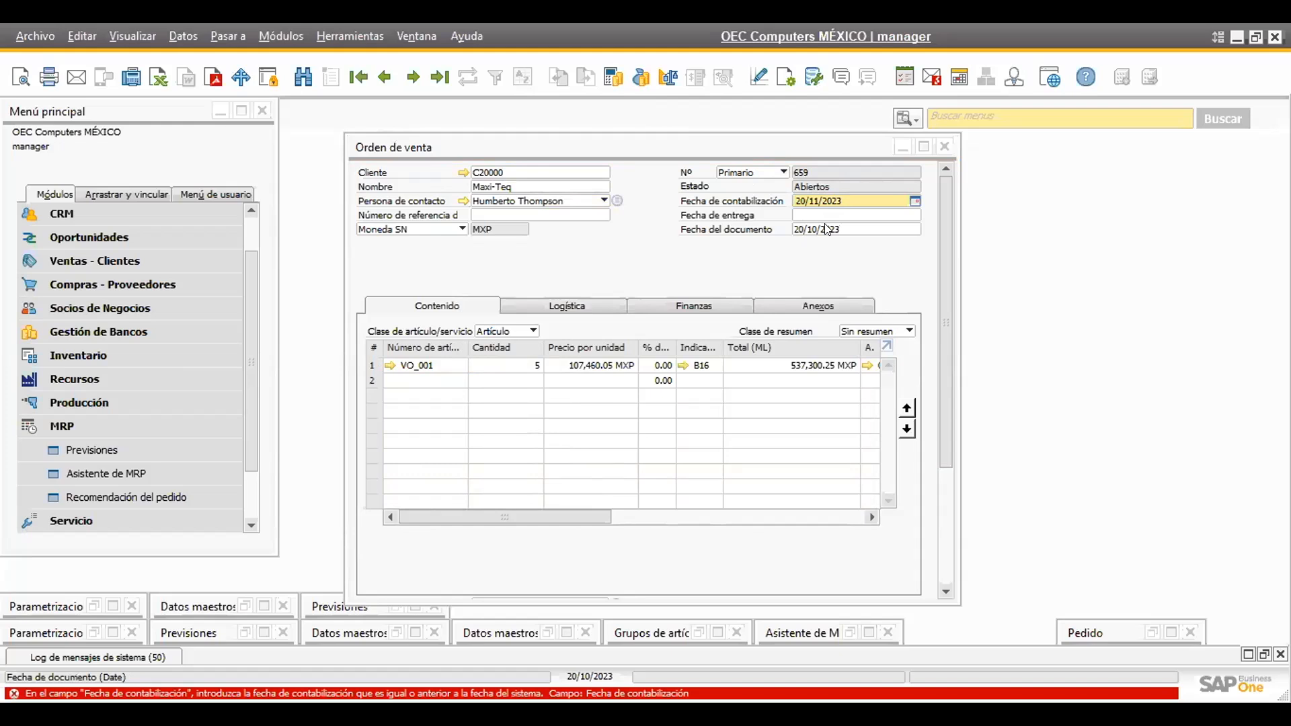
Copy the date 20/11/2023 into the document date and try it again as the posting date
left_click(876, 199)
key("ctrl+c")
key("BackSpace")
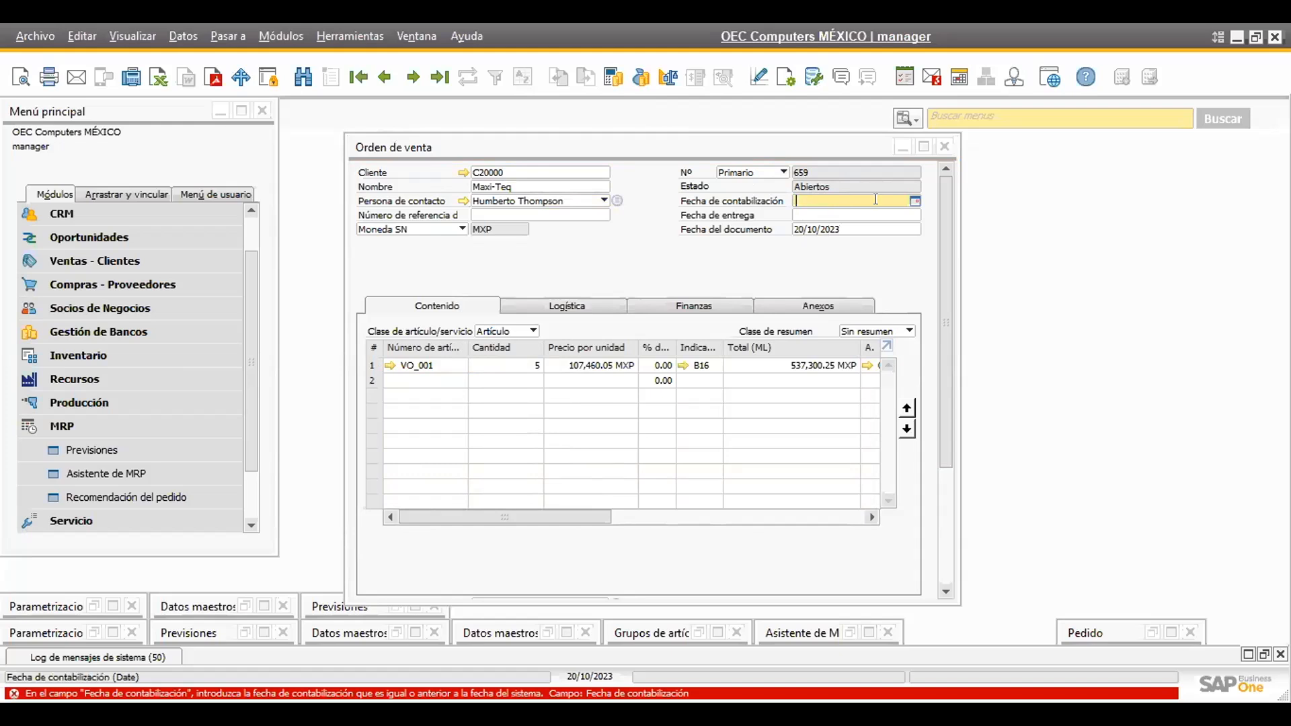
left_click(846, 227)
key("ctrl+v")
left_click(841, 199)
key("ctrl+v")
left_click(826, 215)
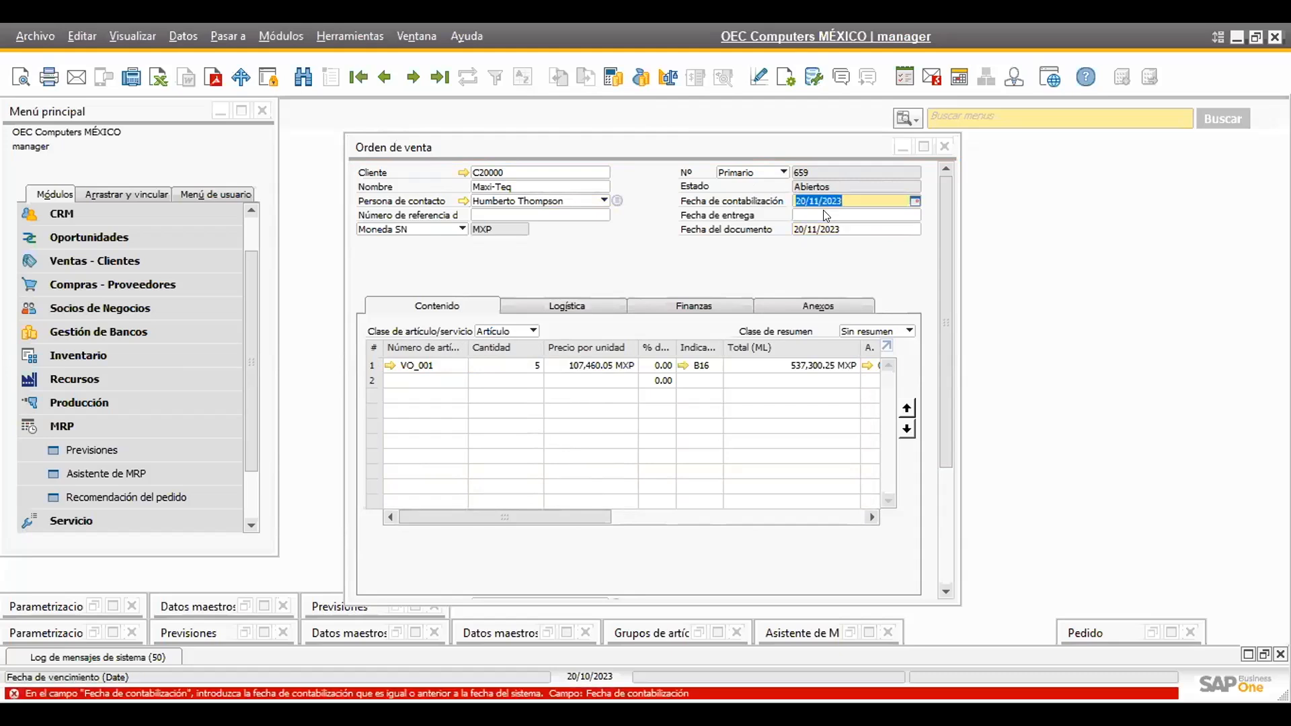
Set the posting date to 10/10/2023 and close the exchange rates window without entering a rate
left_click(914, 201)
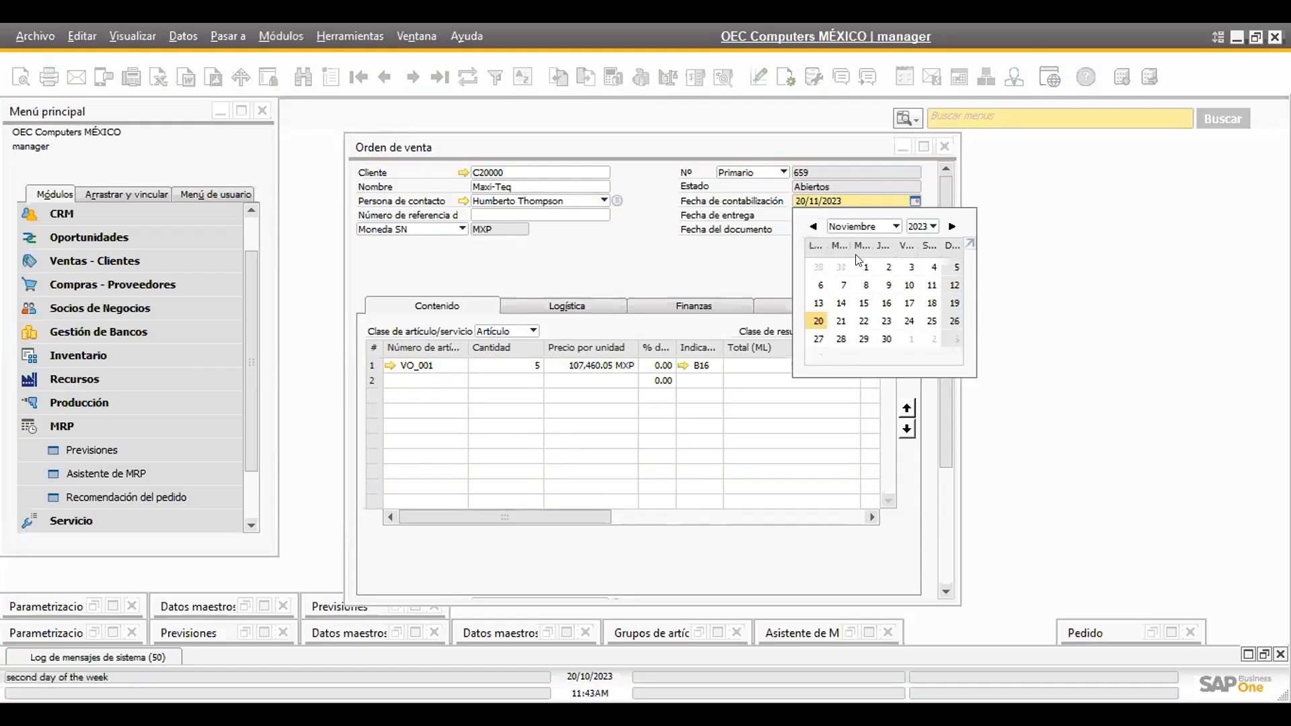
left_click(814, 227)
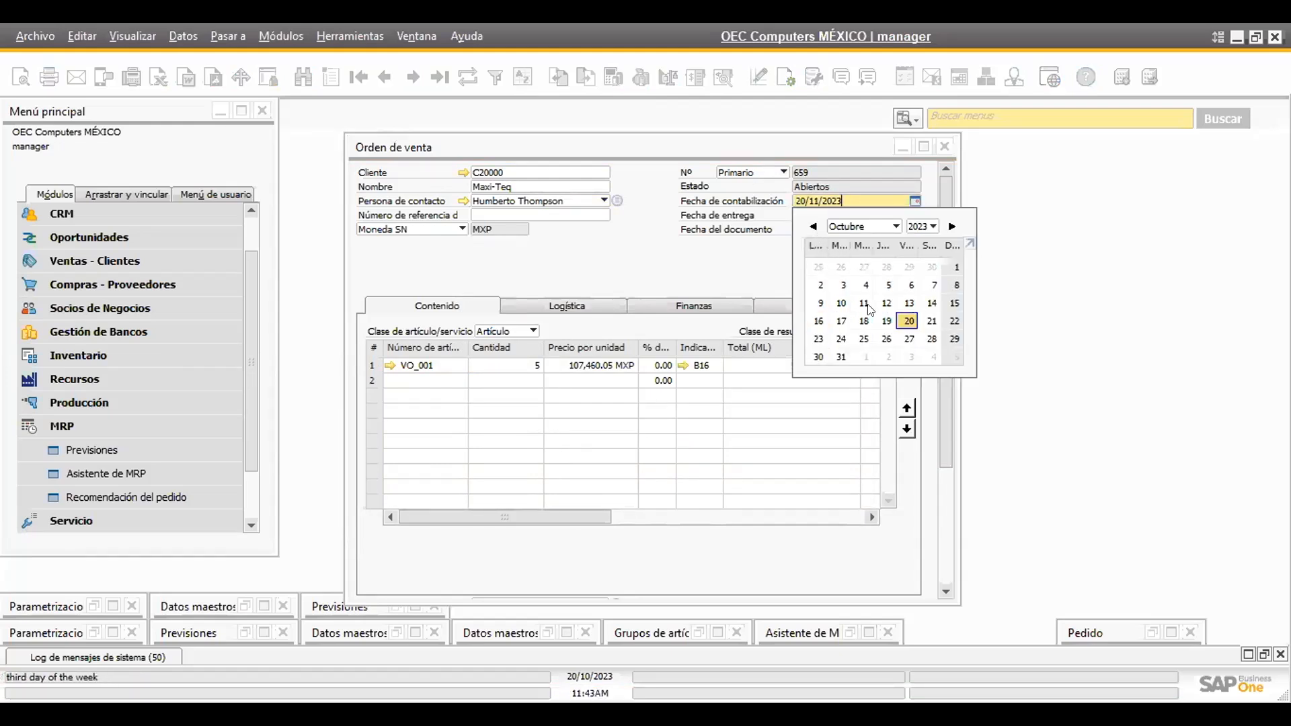
left_click(840, 304)
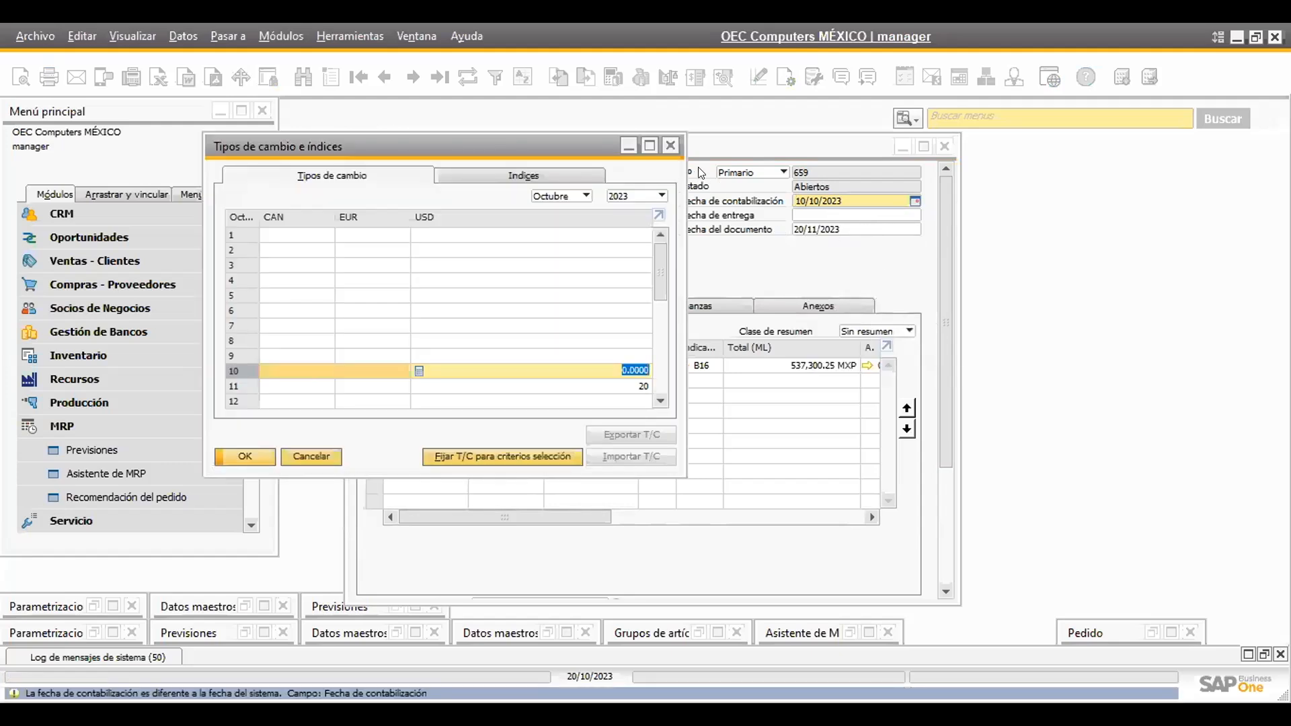
left_click(671, 146)
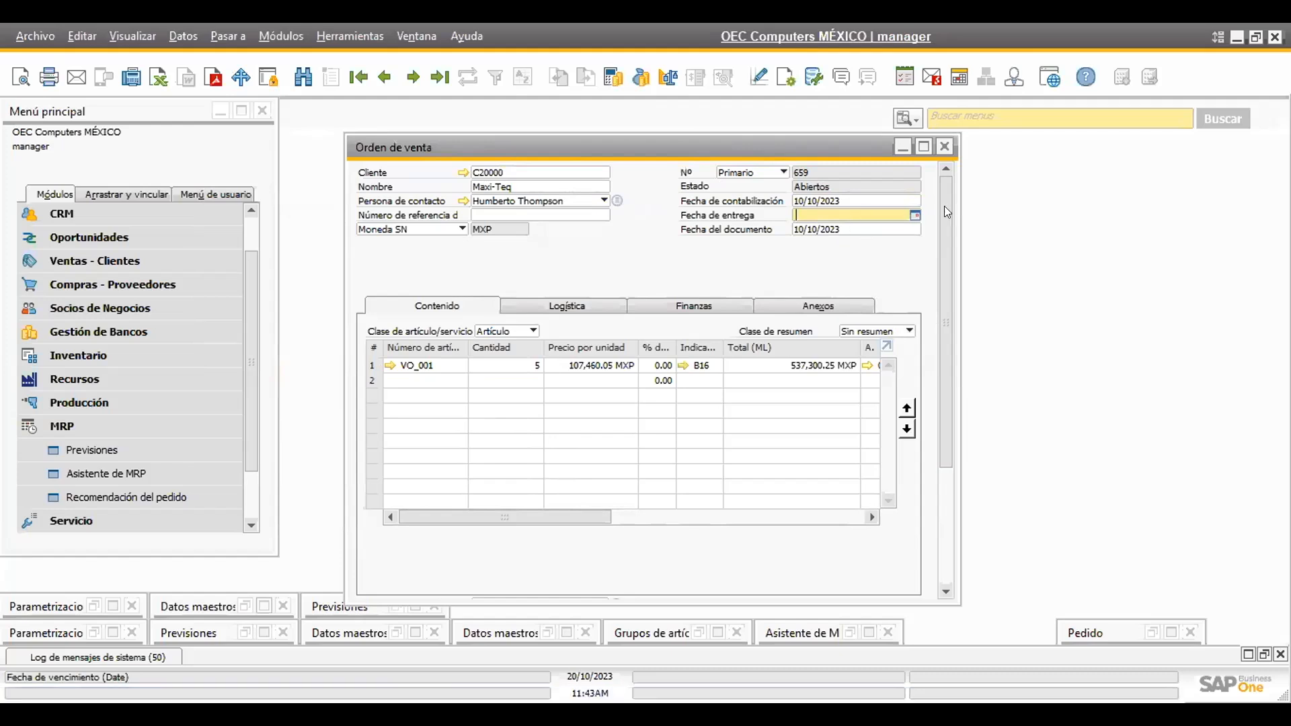
Set the delivery date to 10/10/2023, look over the order line's columns and shift the order window slightly
left_click(915, 215)
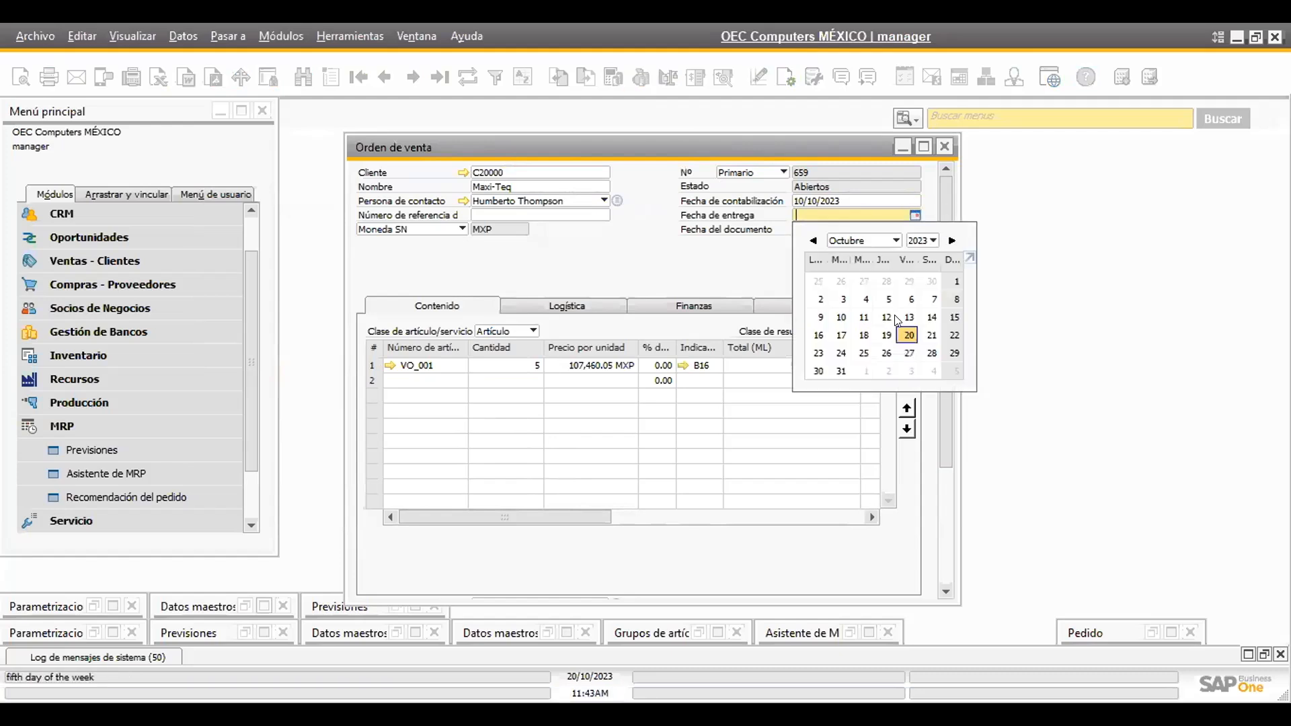
left_click(841, 319)
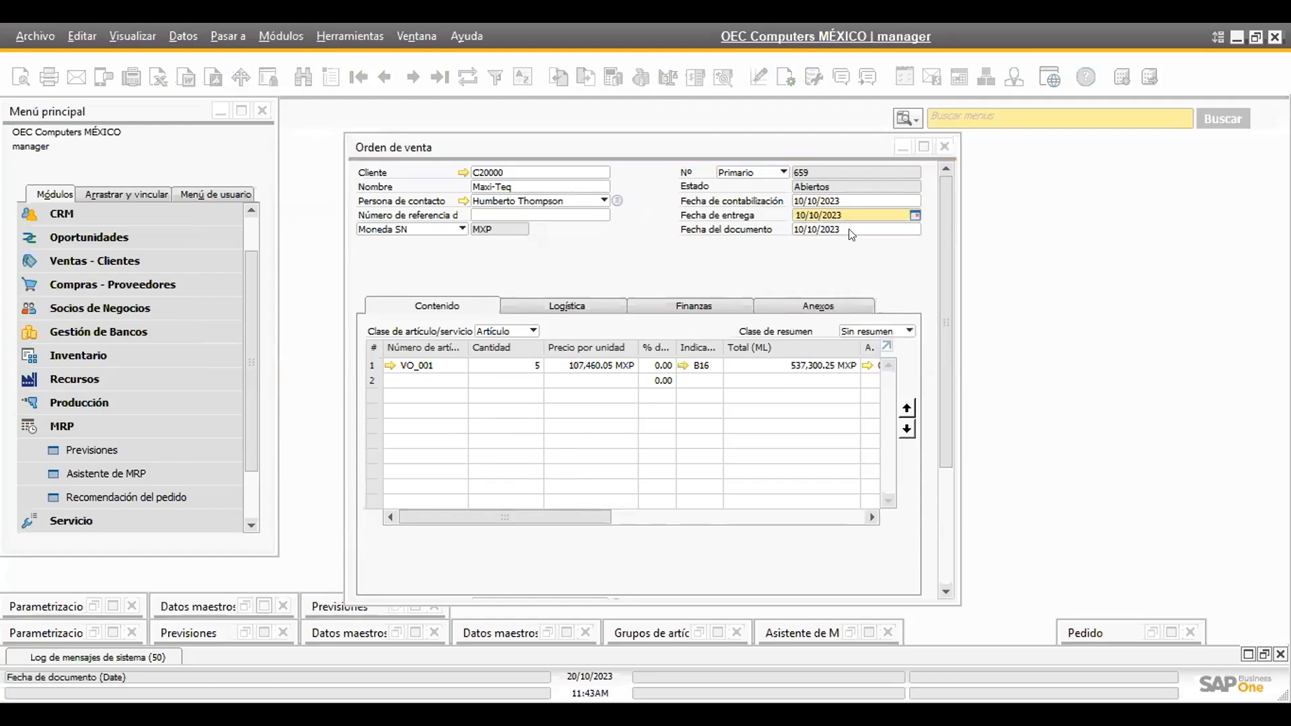
left_click(460, 408)
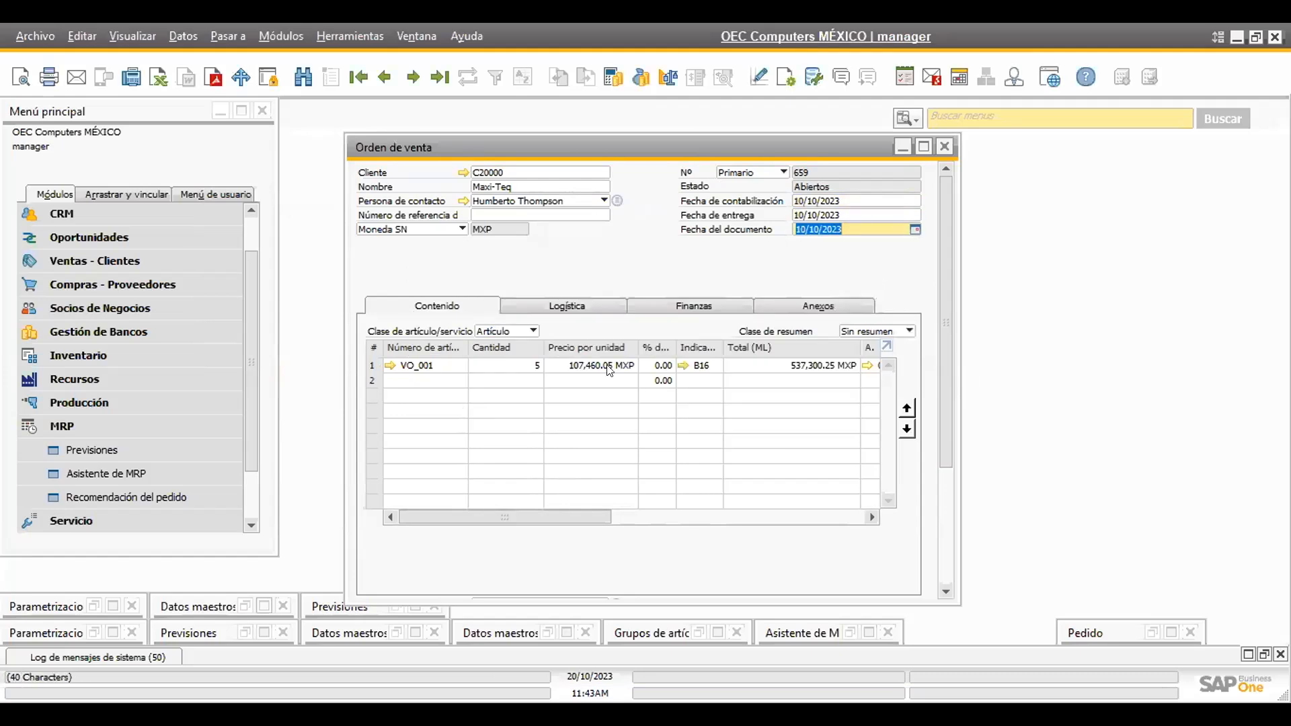
left_click_drag(510, 516, 420, 434)
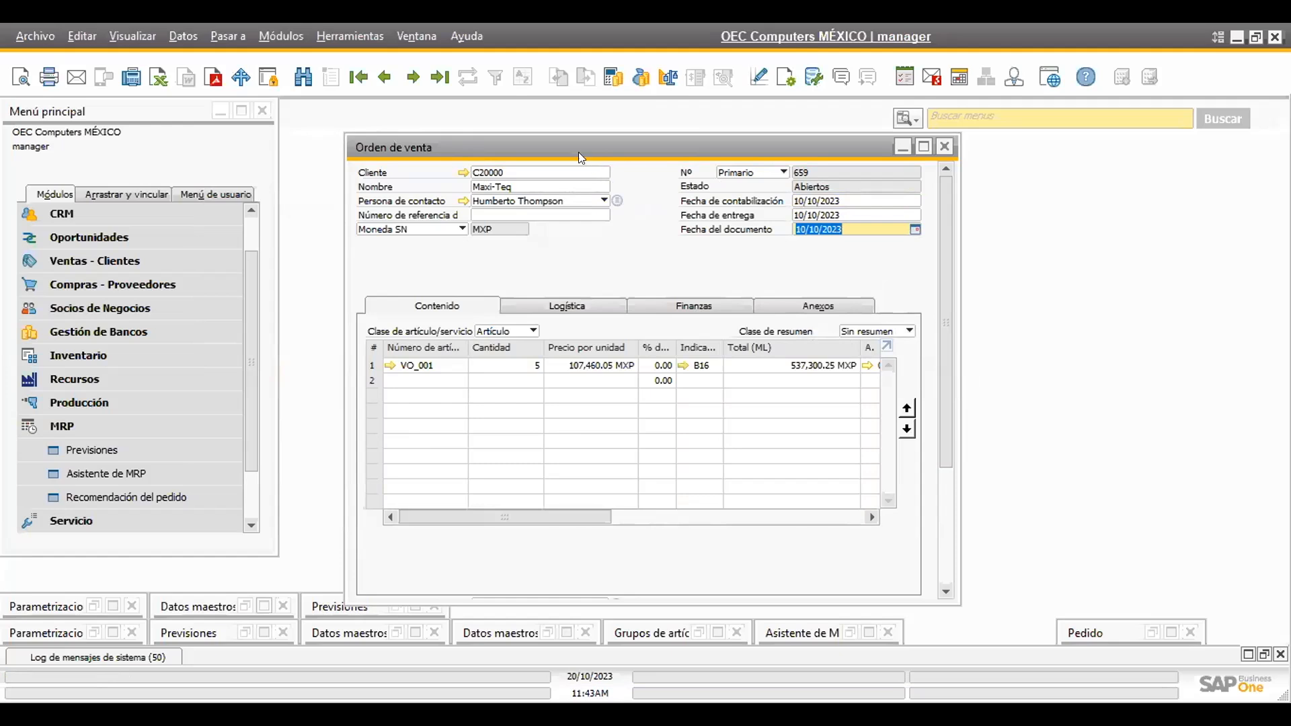
left_click_drag(566, 148, 543, 130)
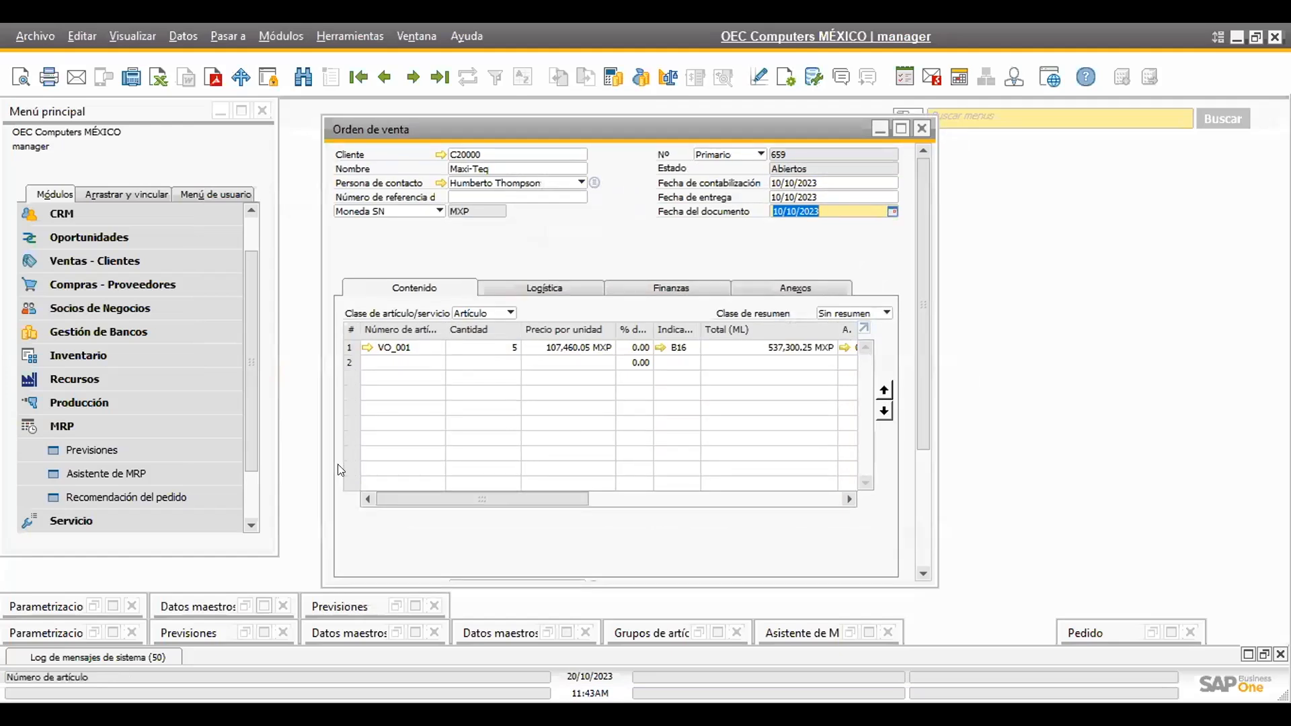
Review the start and end dates of the VO_2023_Q4 forecast and close the forecast window
left_click(247, 631)
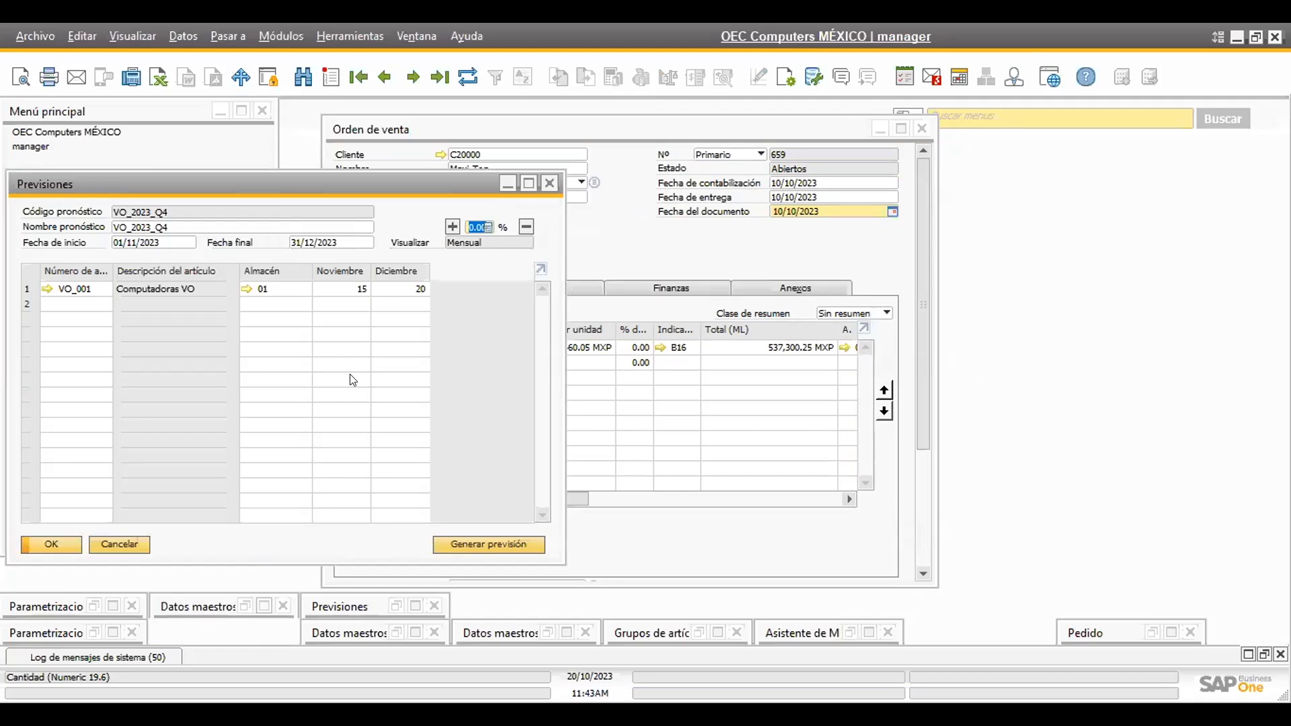
left_click(164, 241)
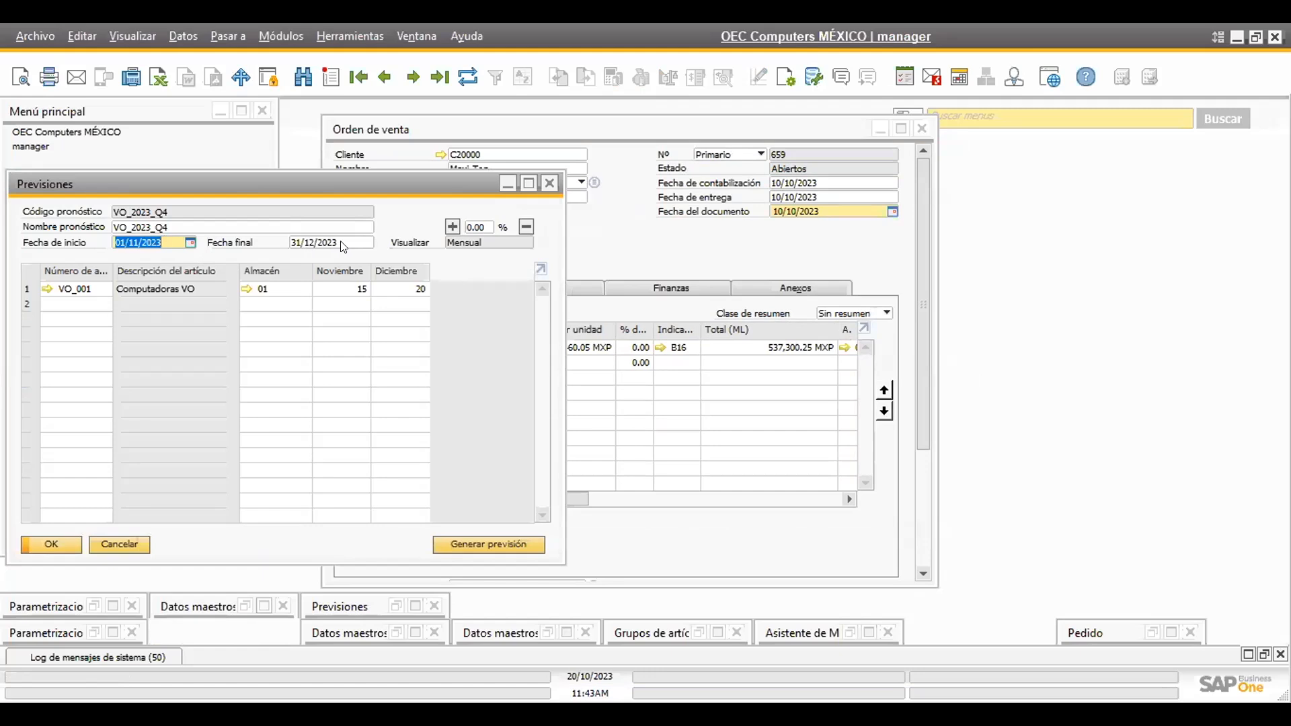
left_click(310, 243)
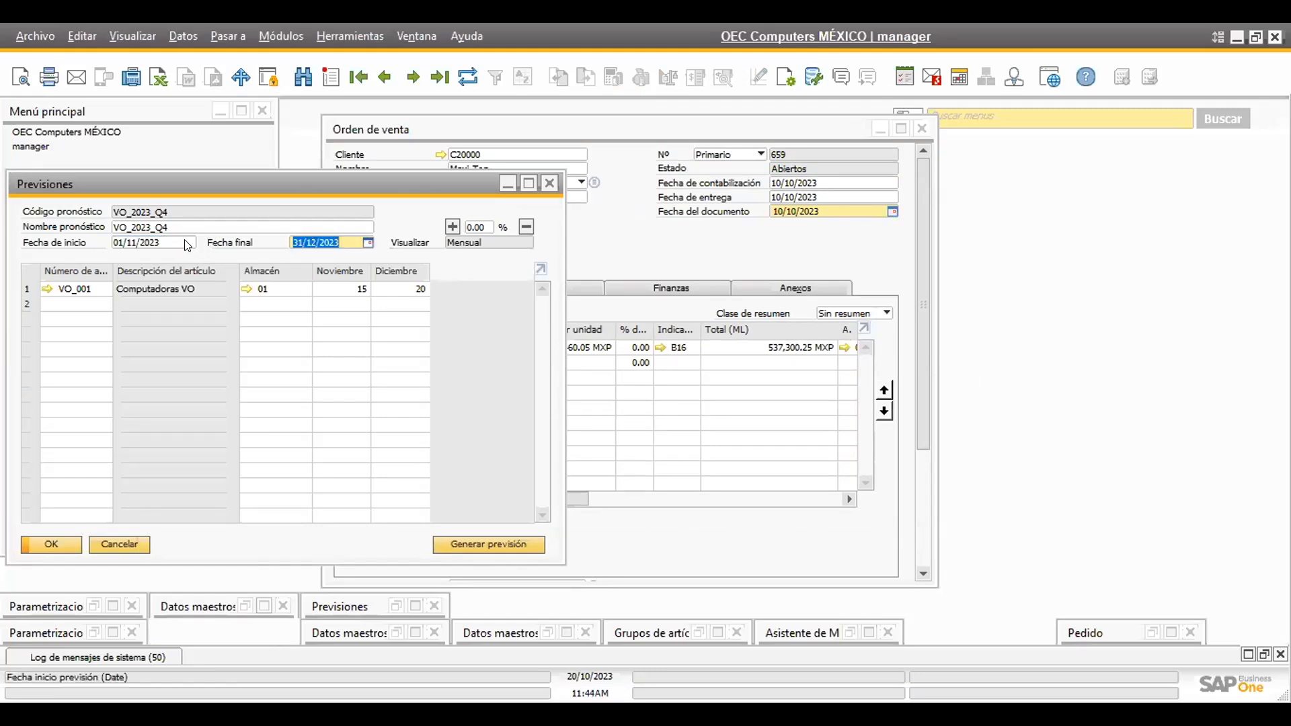
left_click(550, 186)
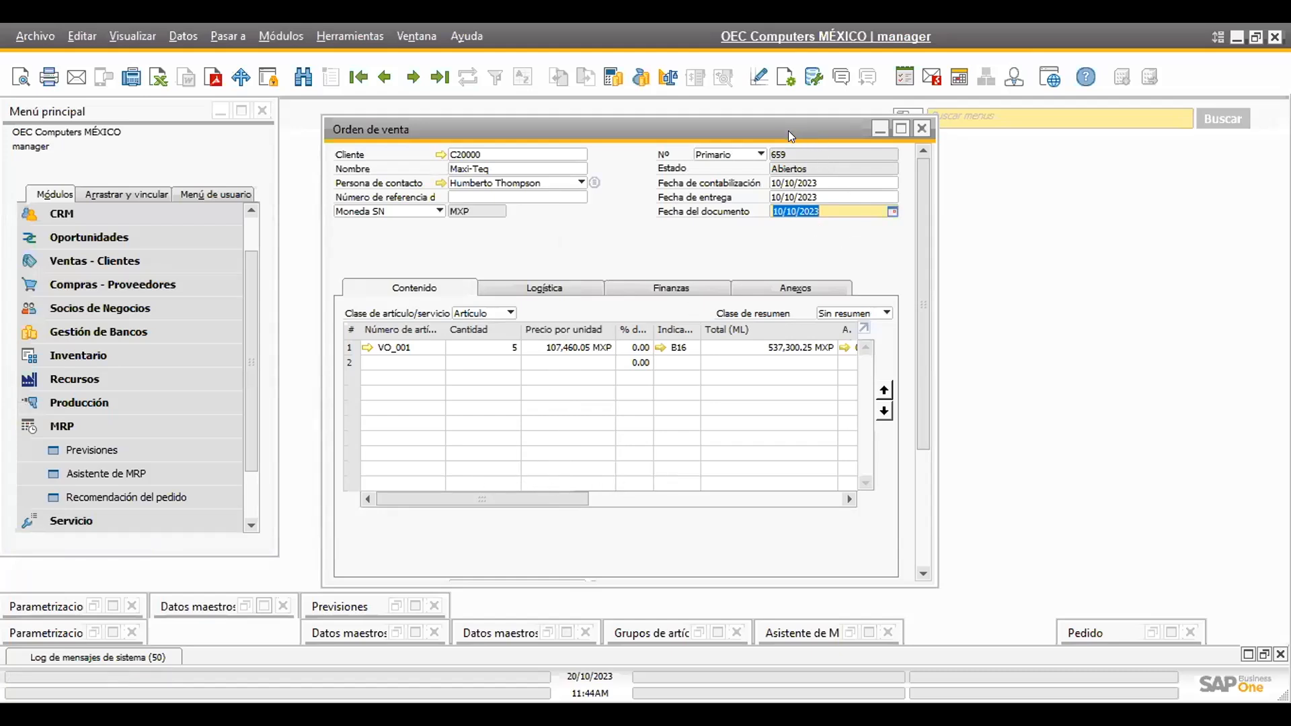
Open the sales order's form settings at the table format column list, dismissing the company selection window
left_click_drag(792, 137, 765, 165)
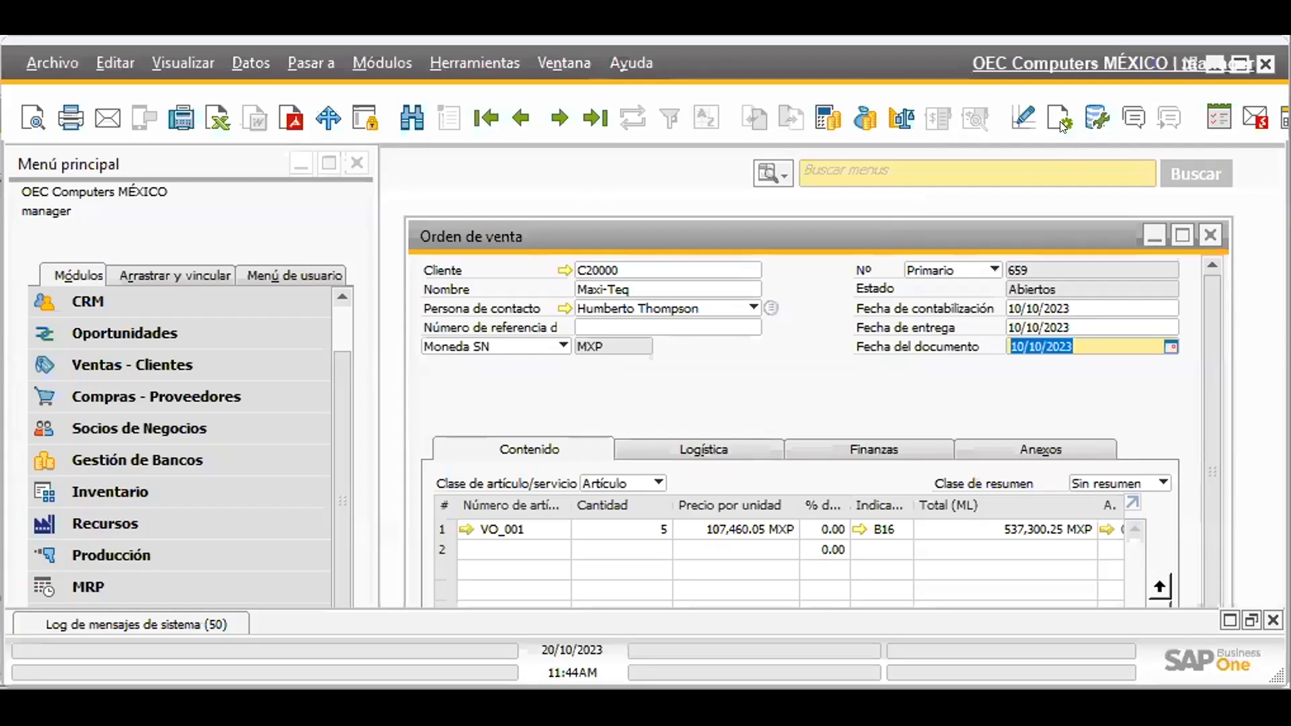
left_click(786, 78)
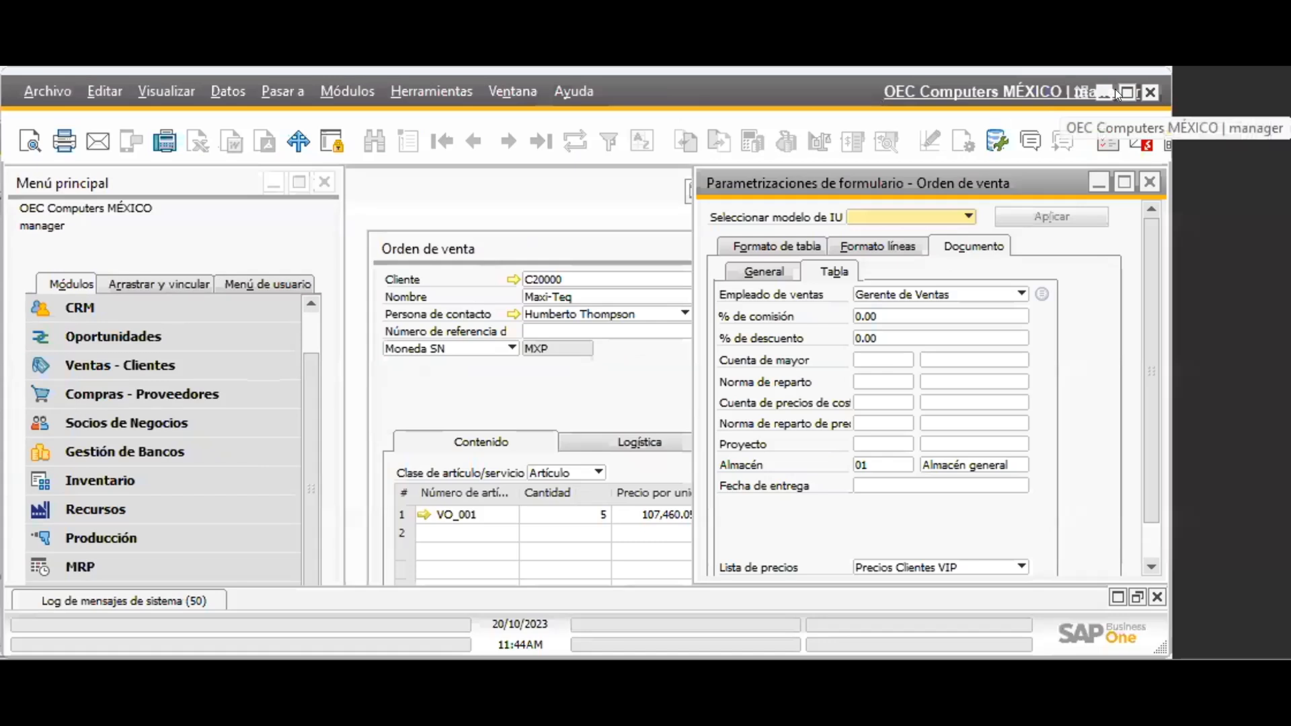
left_click(1115, 89)
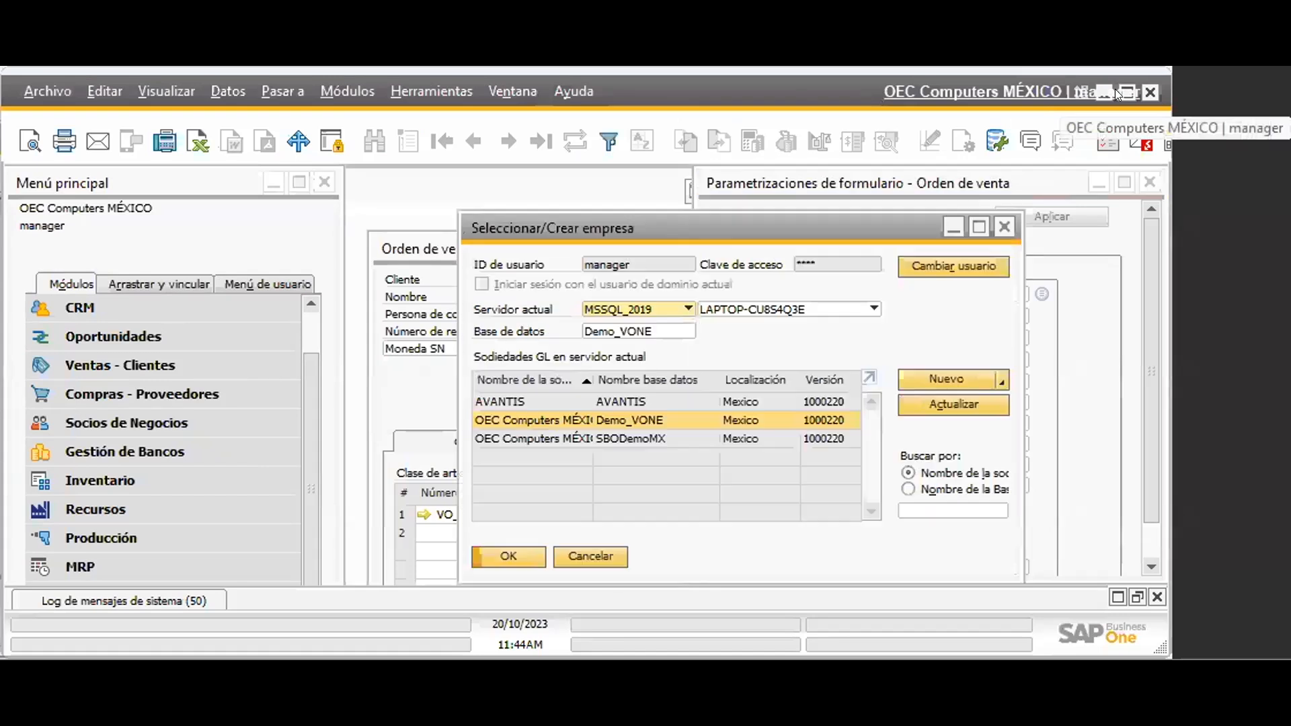
left_click(1005, 228)
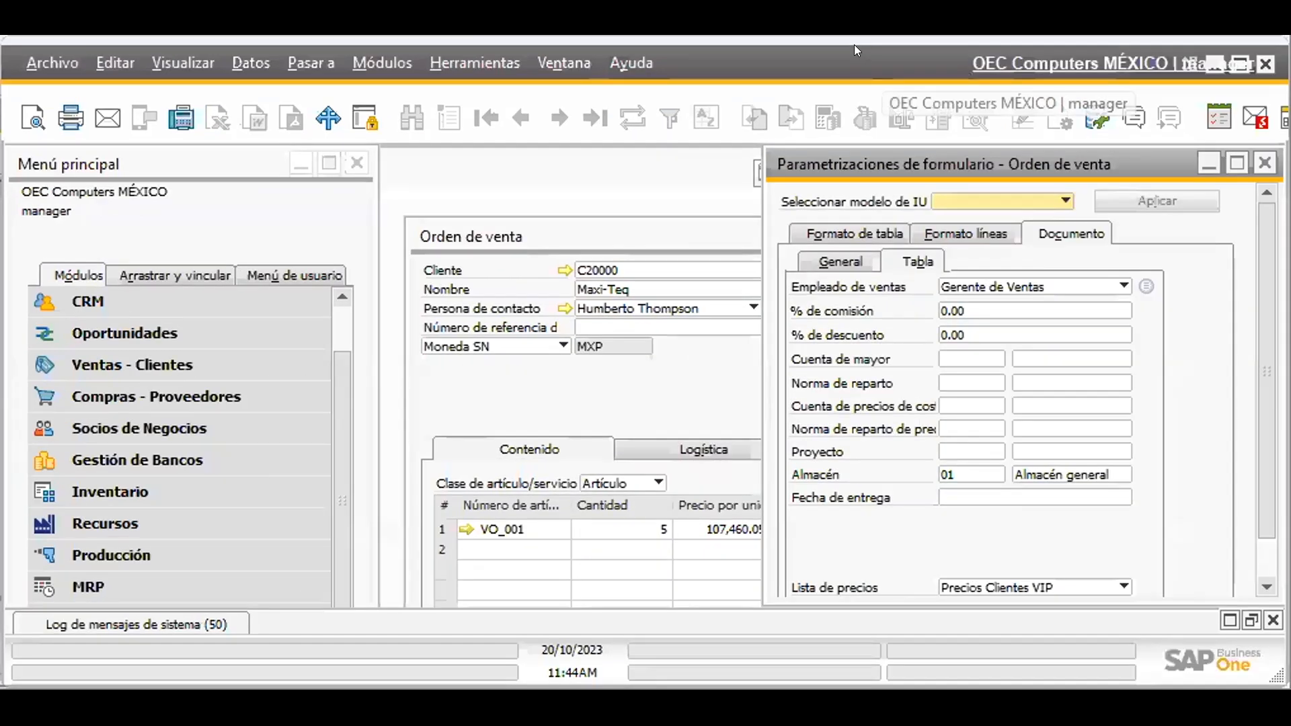
double_click(854, 47)
left_click(821, 148)
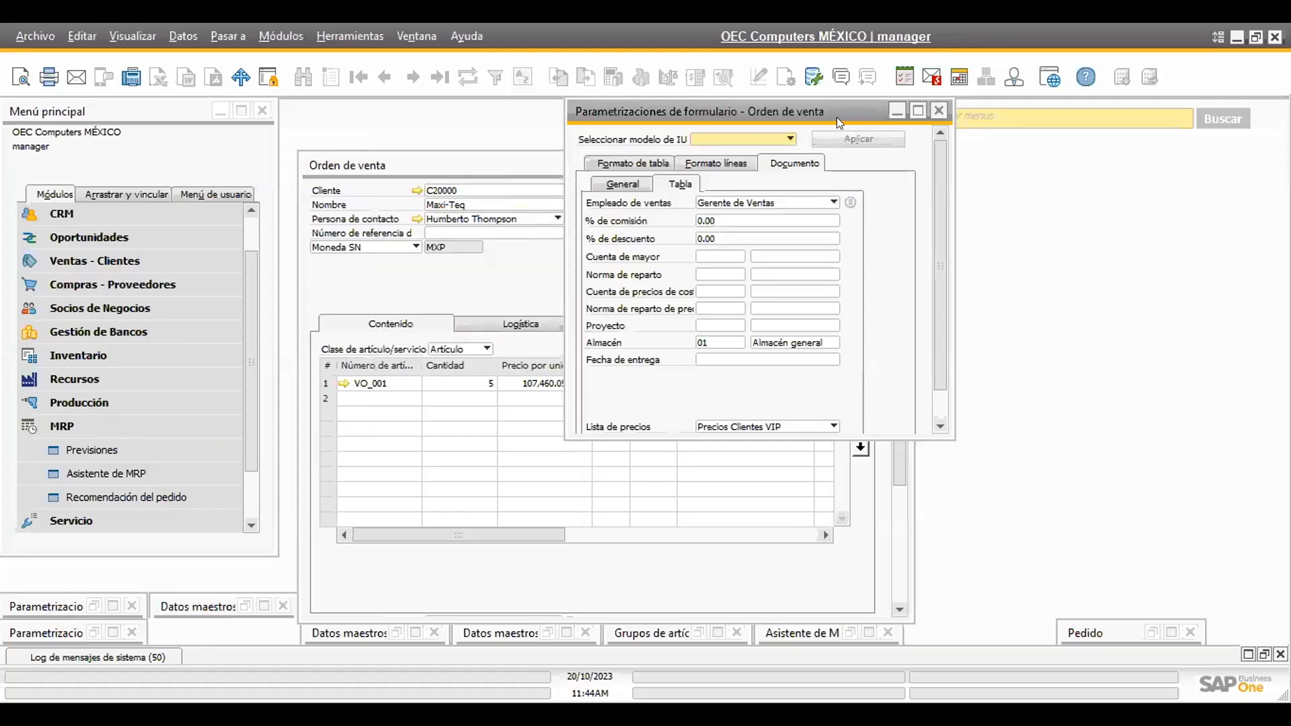
left_click_drag(824, 113, 746, 187)
left_click(553, 237)
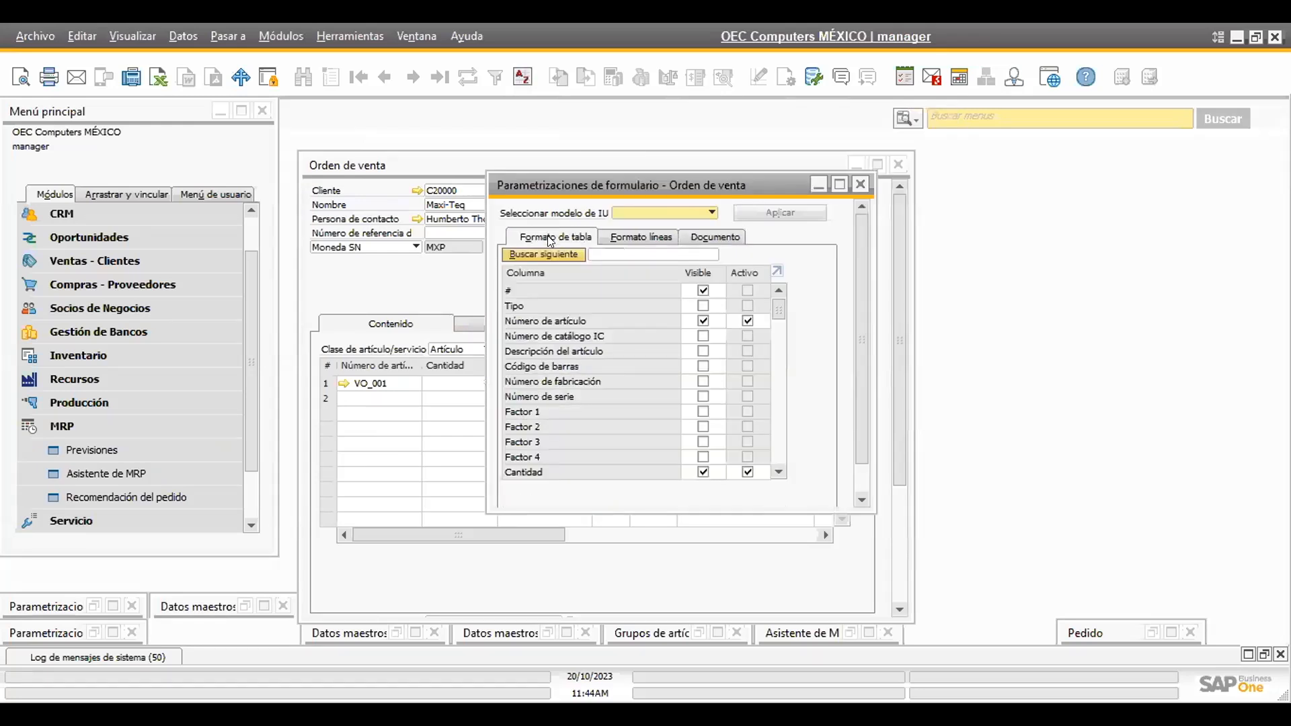
Look through the order table's available columns and search them for "PREV"
scroll(726, 394, "down", 6)
scroll(726, 397, "down", 10)
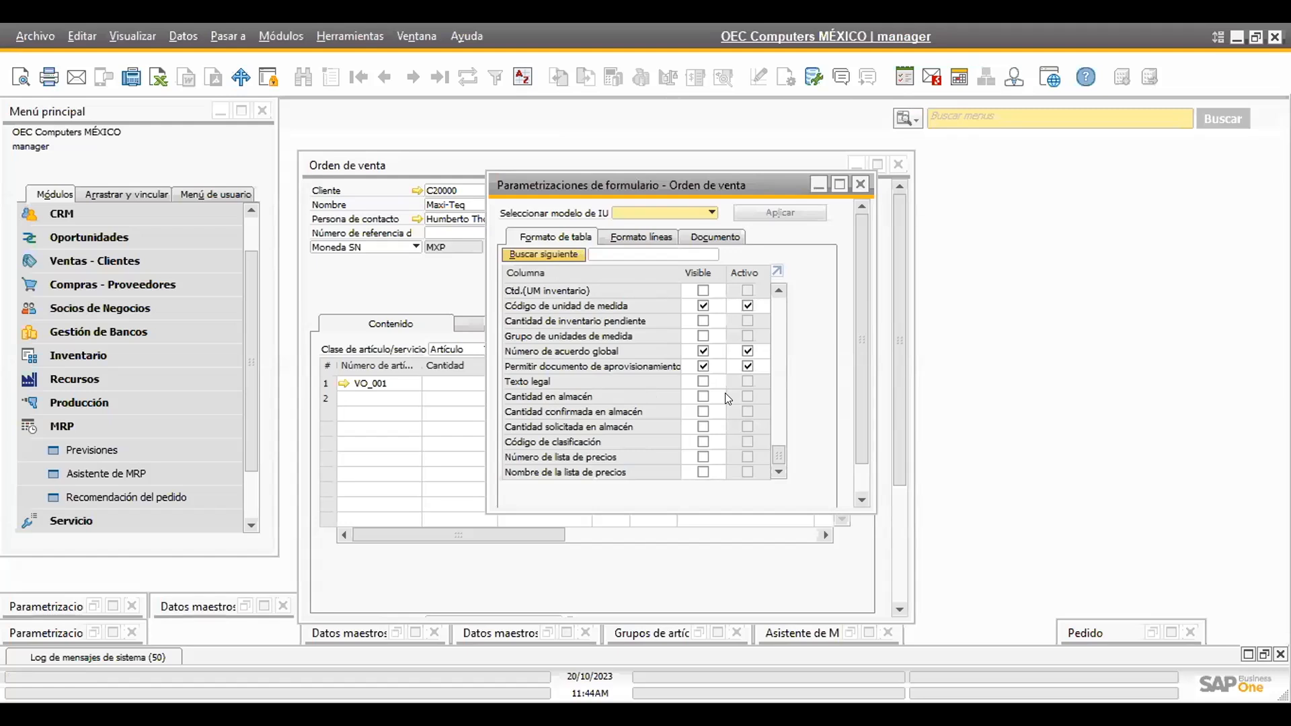
scroll(727, 397, "up", 10)
scroll(728, 399, "up", 5)
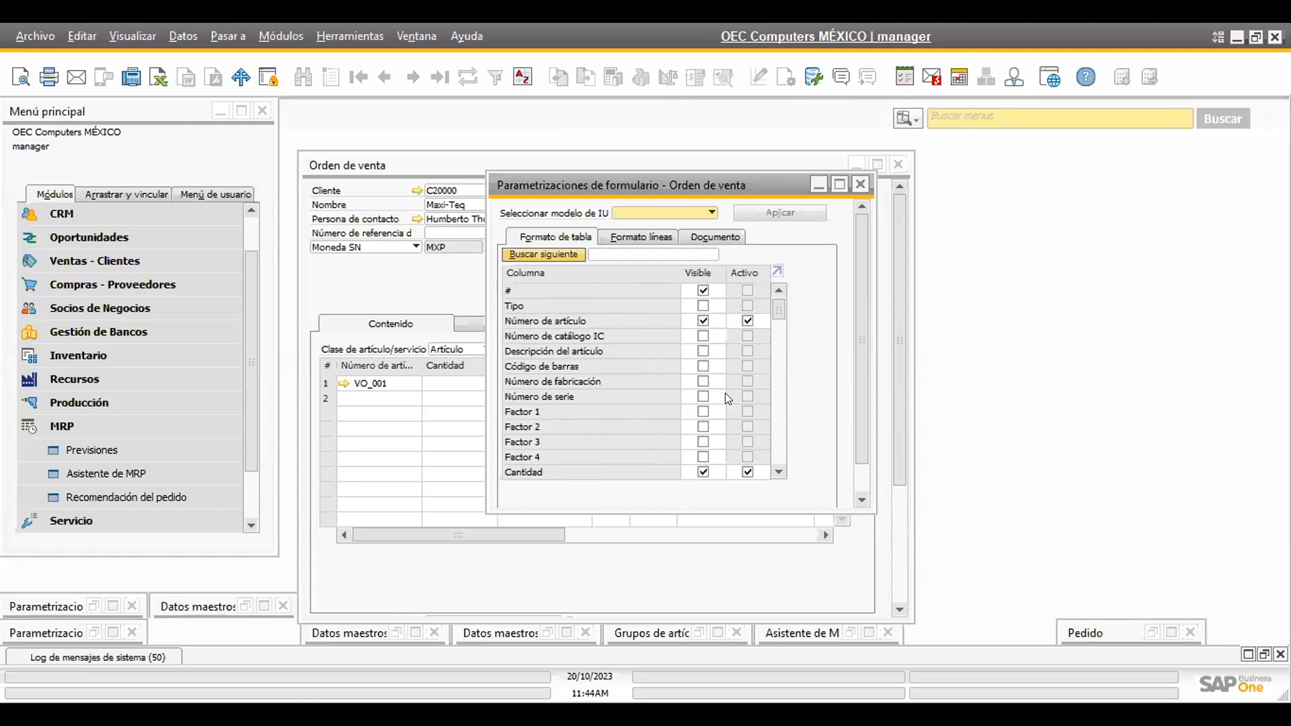
left_click(635, 254)
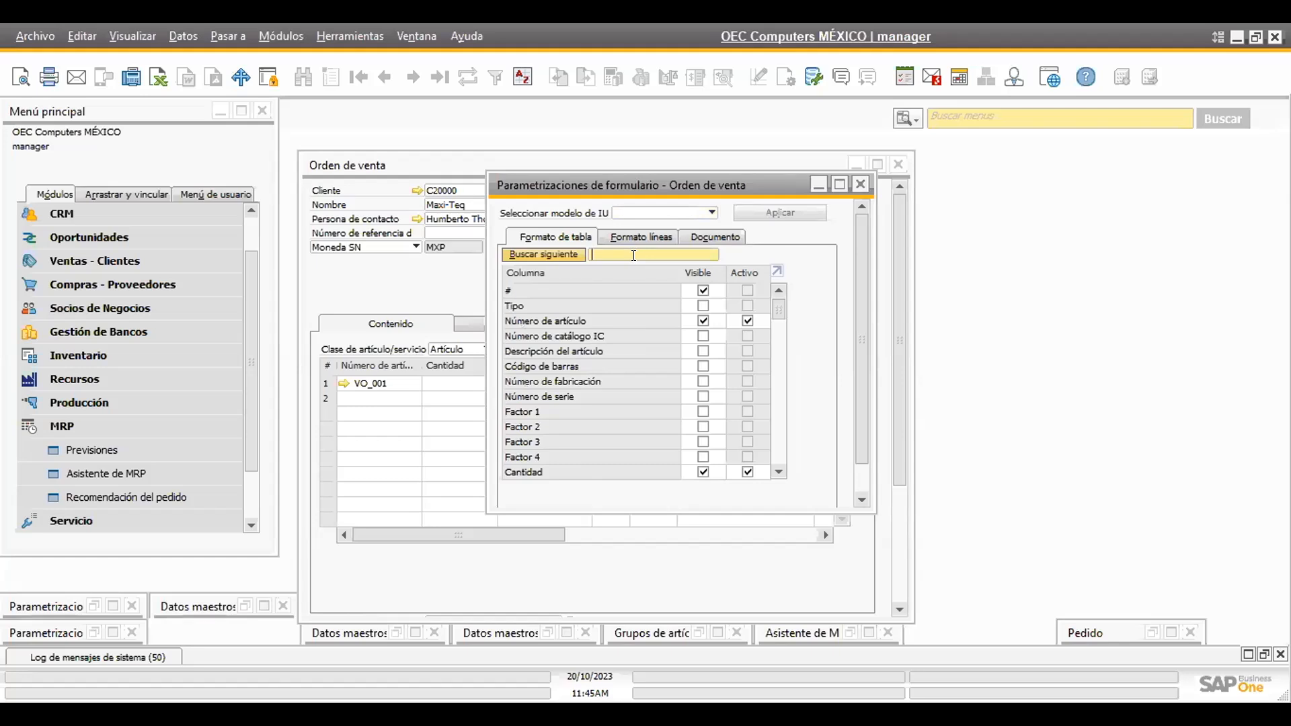
type("PREV")
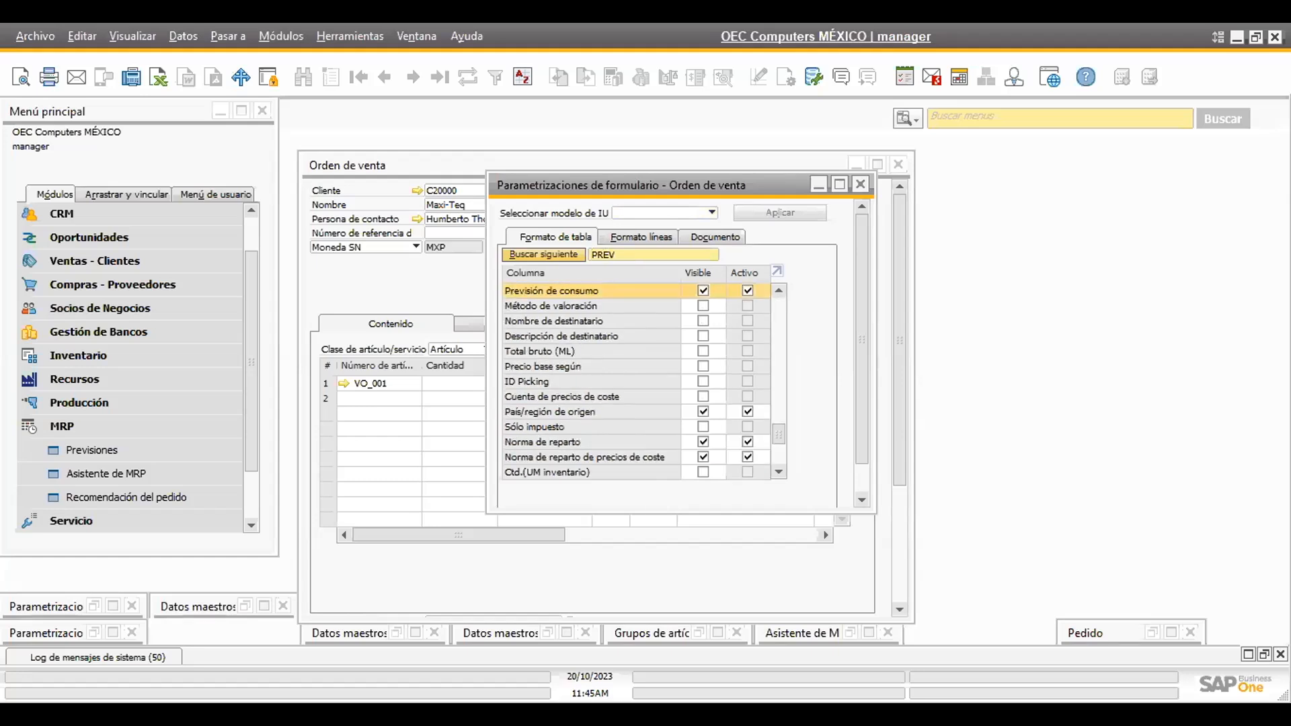
Switch the Previsión de consumo column's visibility off and on again, and confirm the form settings
left_click(702, 290)
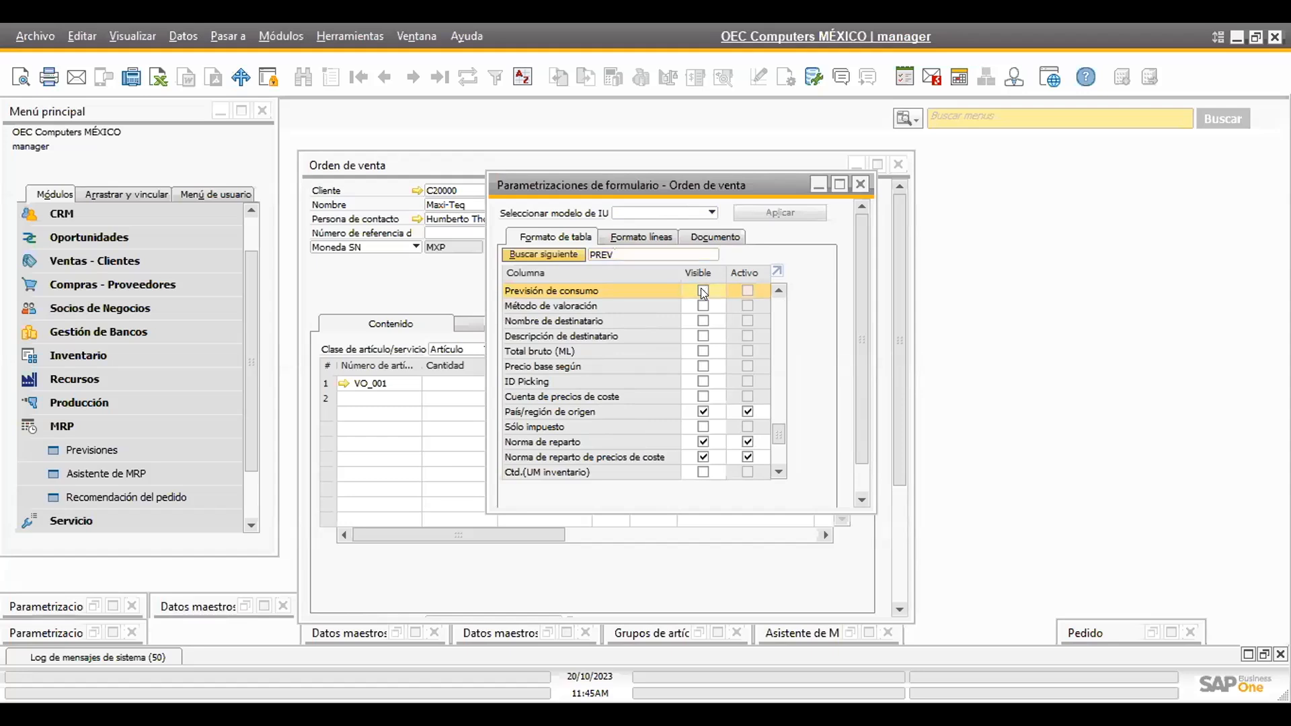
left_click(702, 291)
left_click_drag(868, 505, 878, 591)
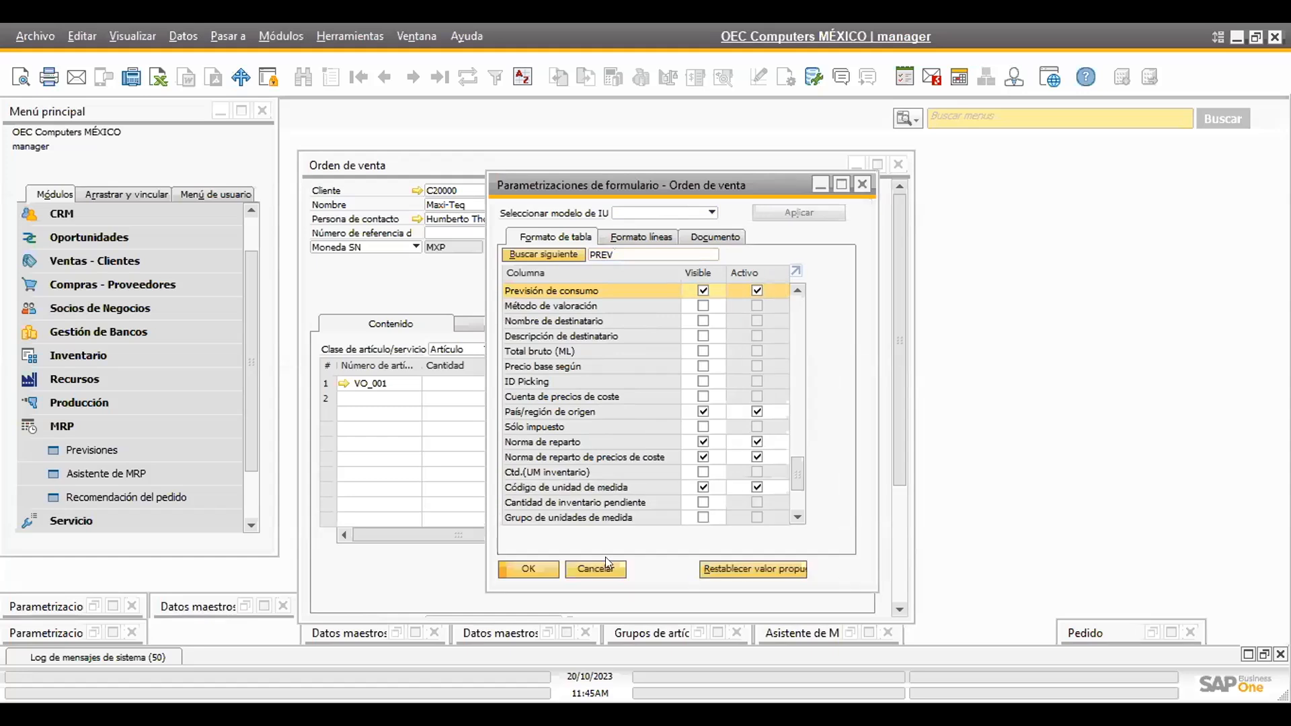
left_click(522, 569)
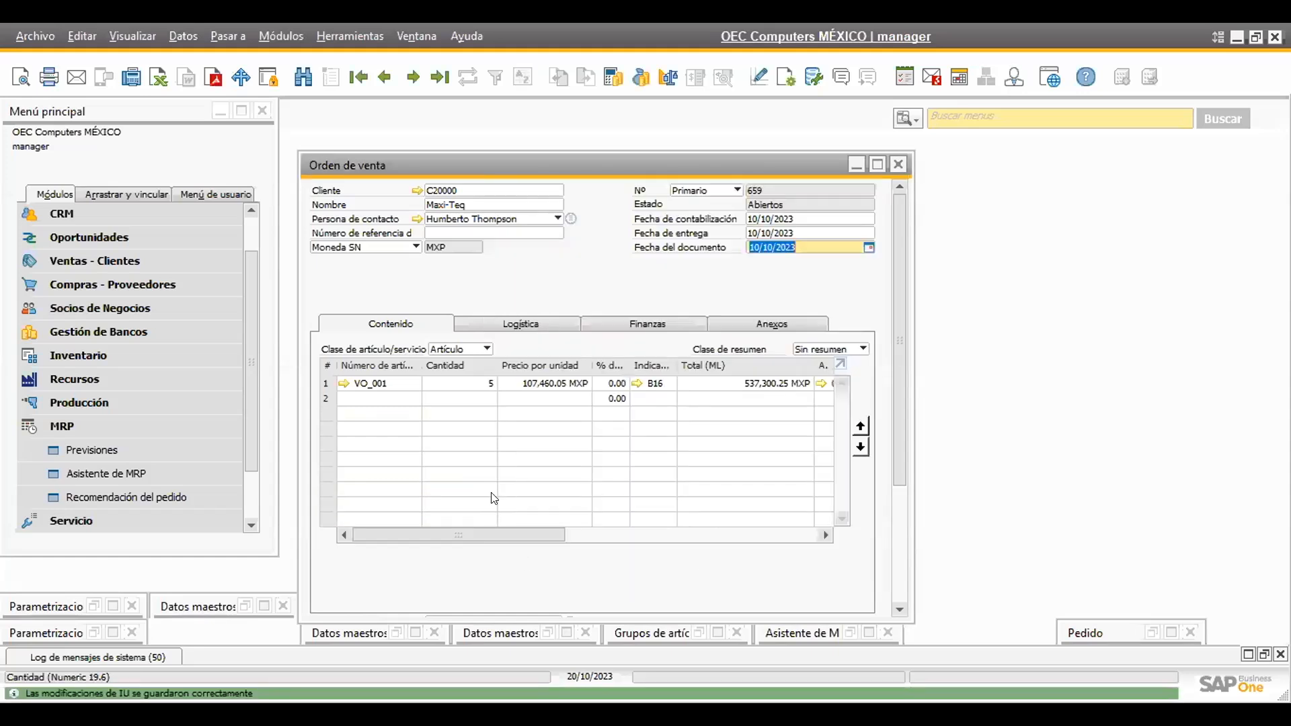
Try the value No for Previsión de consumo on the VO_001 order line and set it back to Sí
left_click_drag(415, 529, 565, 538)
left_click(592, 383)
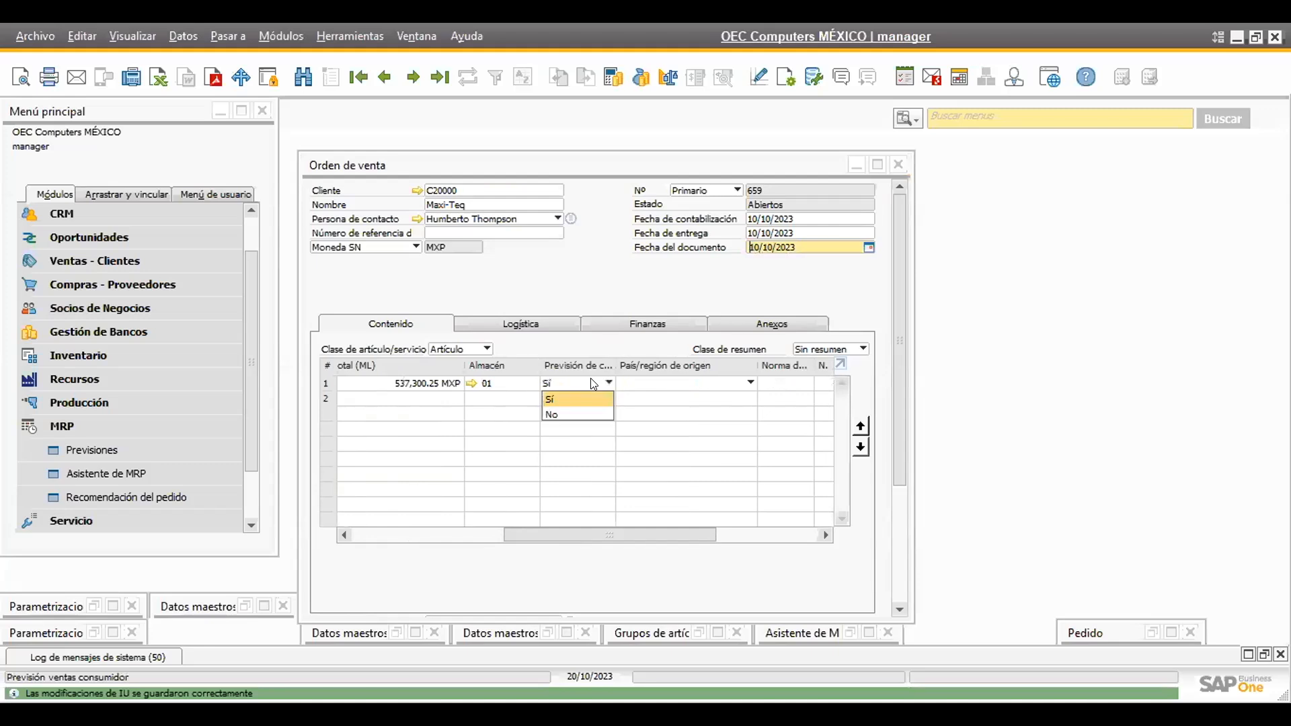
left_click(576, 411)
left_click(585, 382)
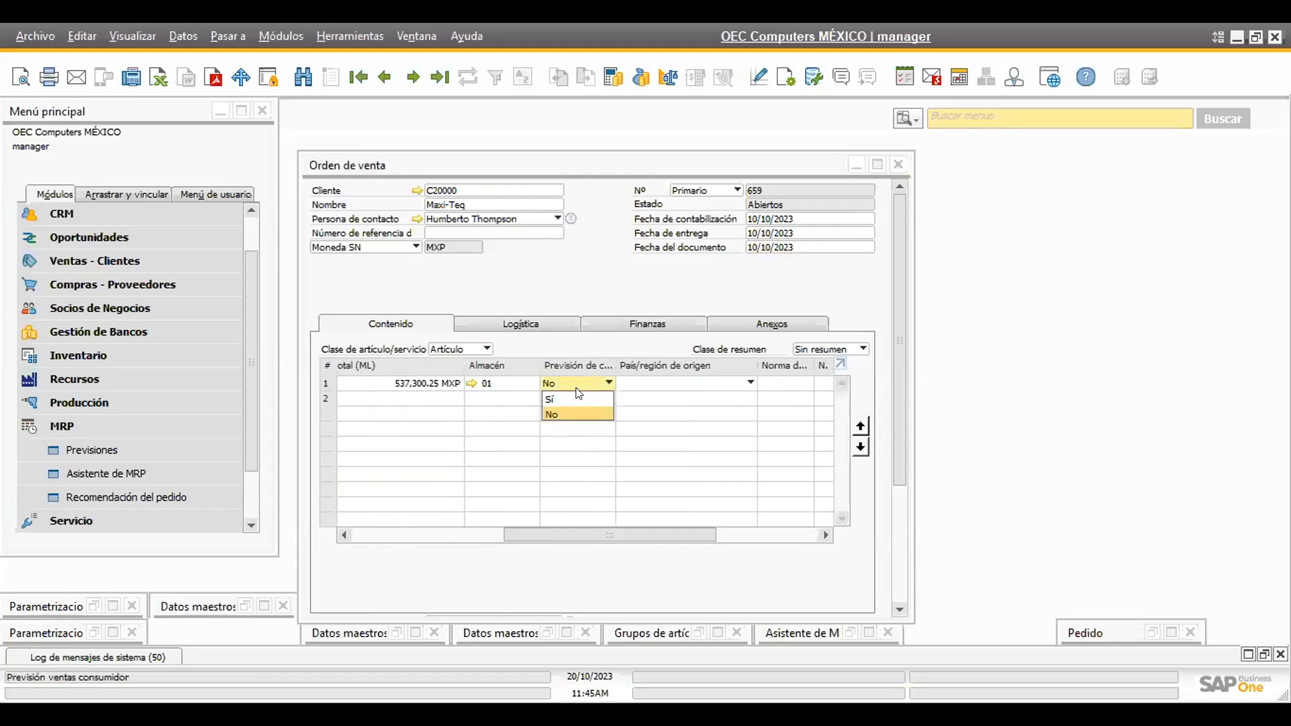
left_click(567, 397)
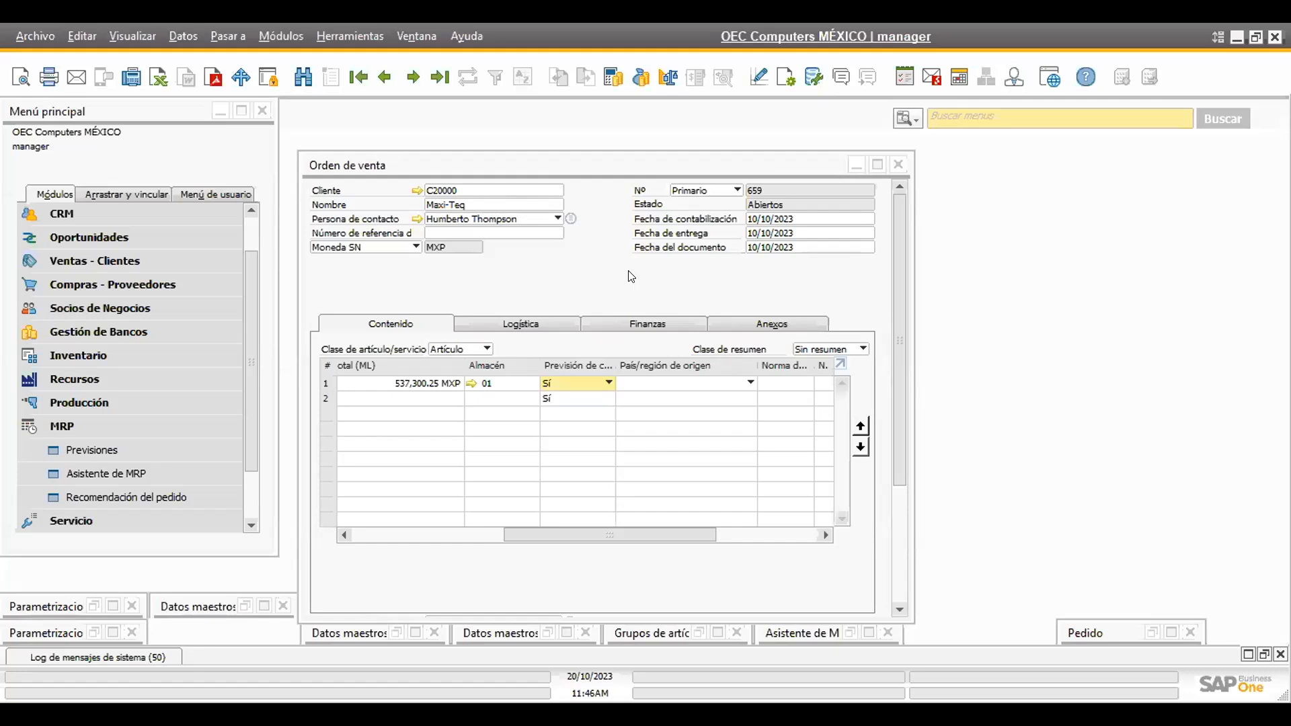
Set the sales order's delivery date to 10/11/2023 from the calendar and shift the order window slightly
left_click(797, 233)
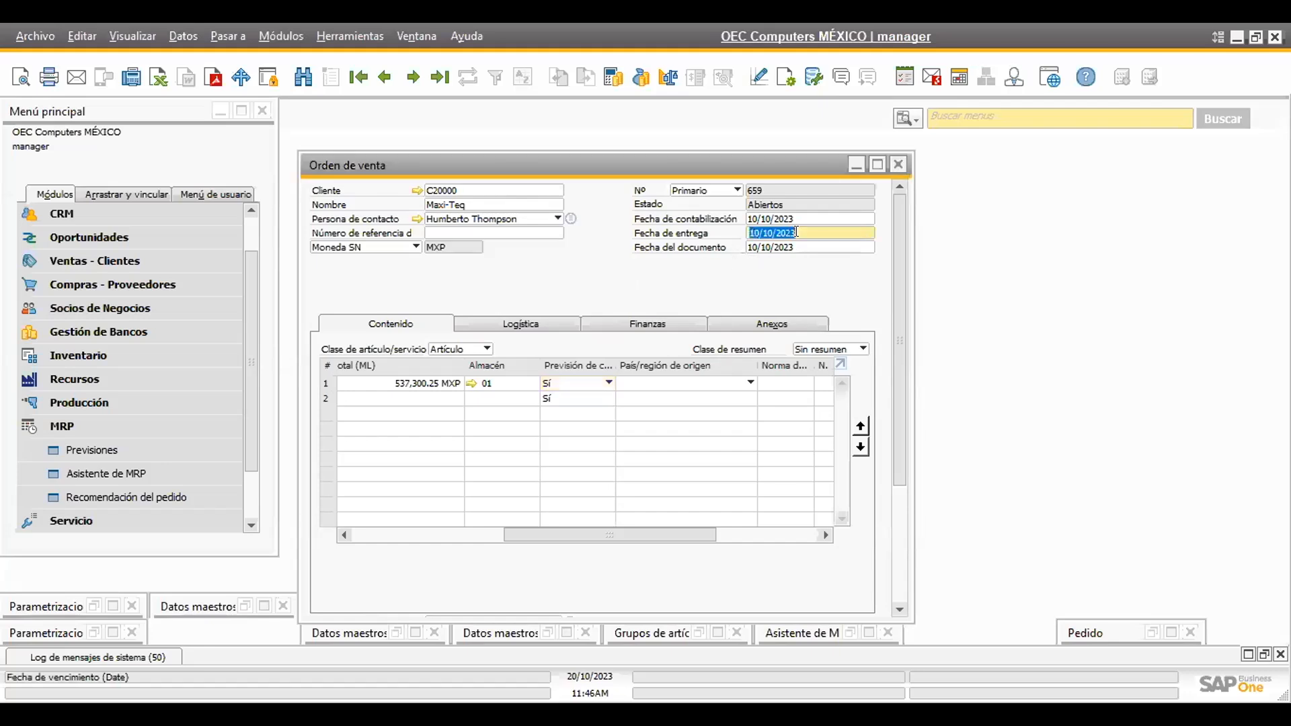
left_click(868, 233)
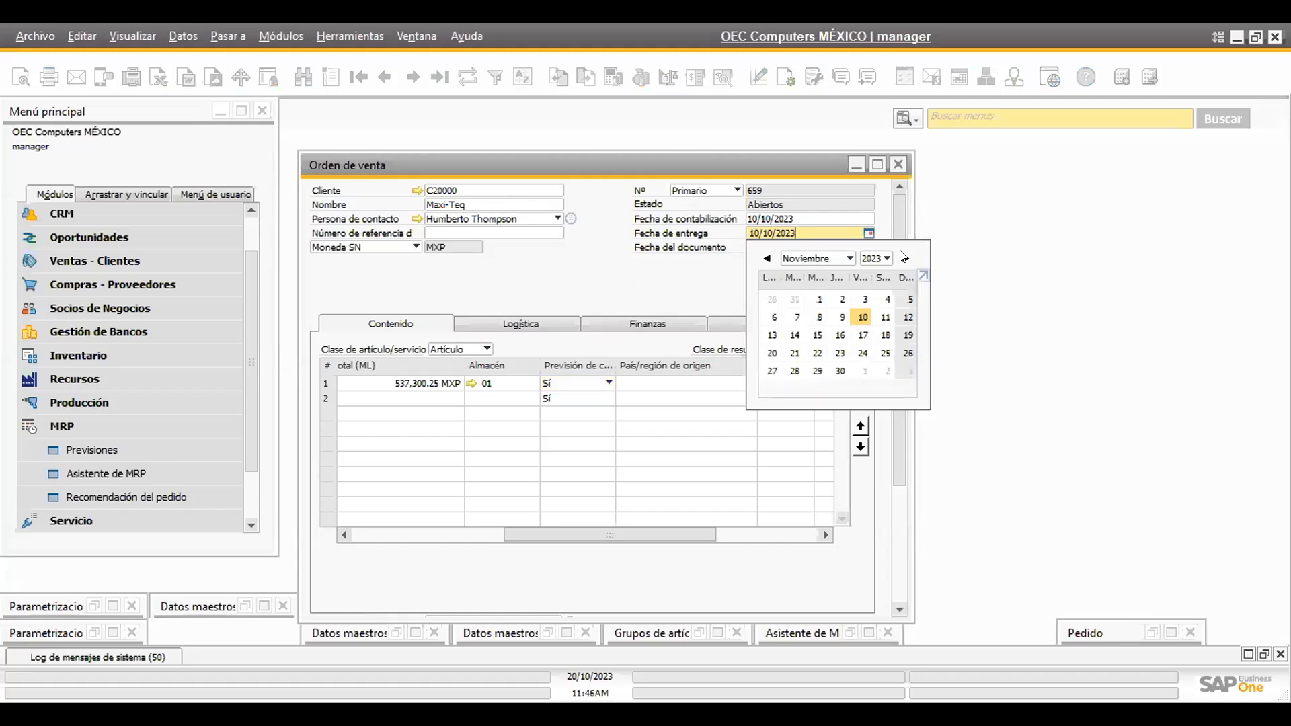
left_click(860, 316)
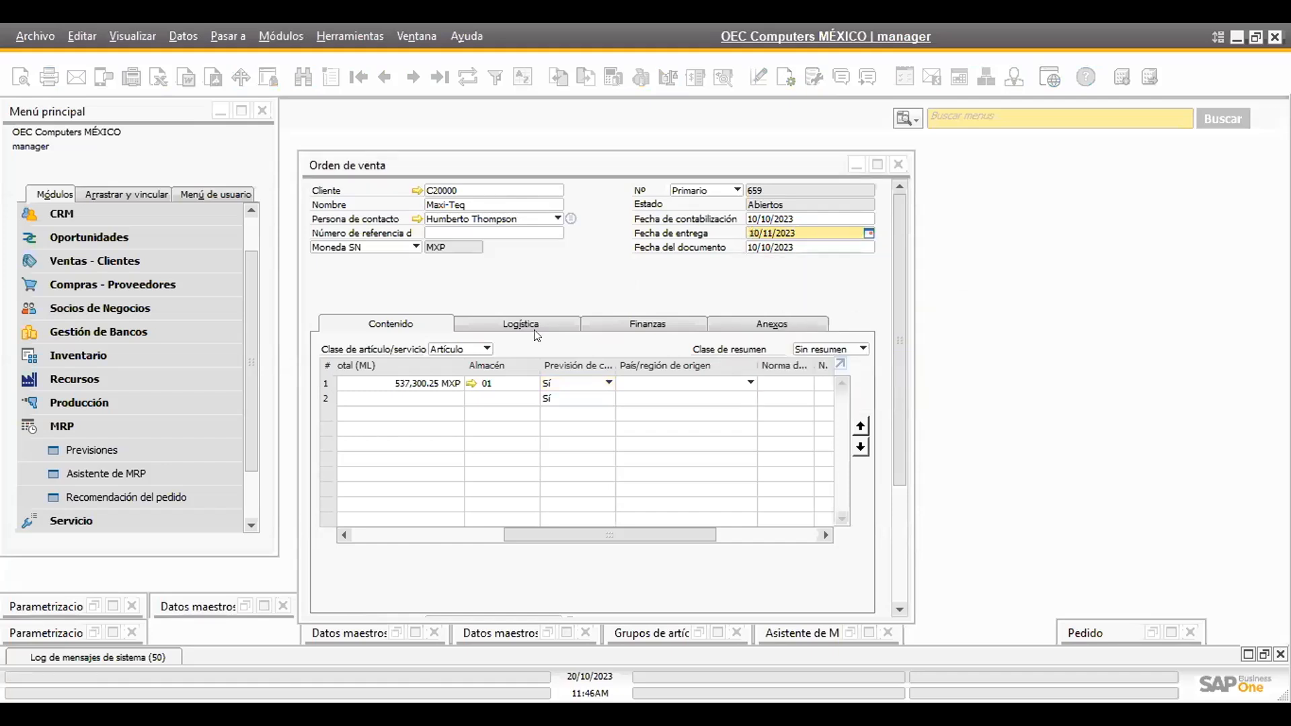
left_click_drag(552, 527, 383, 542)
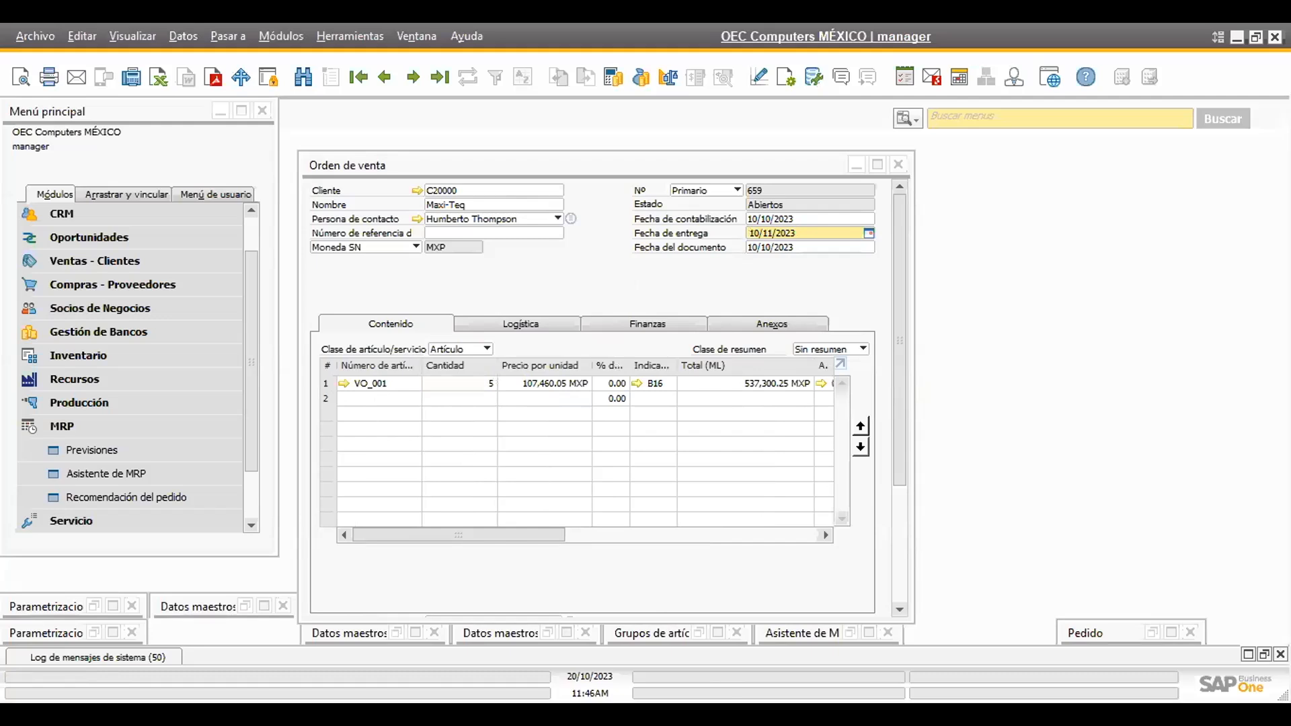
left_click(521, 163)
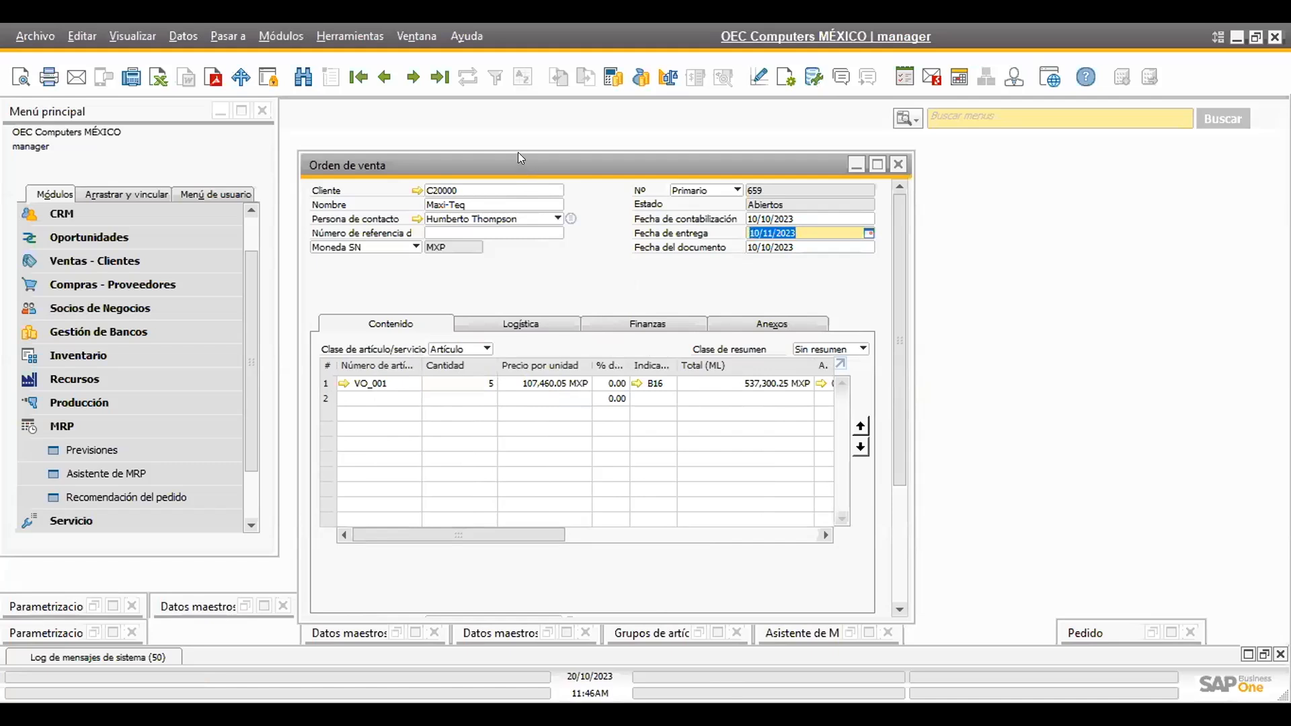
left_click_drag(519, 153, 514, 130)
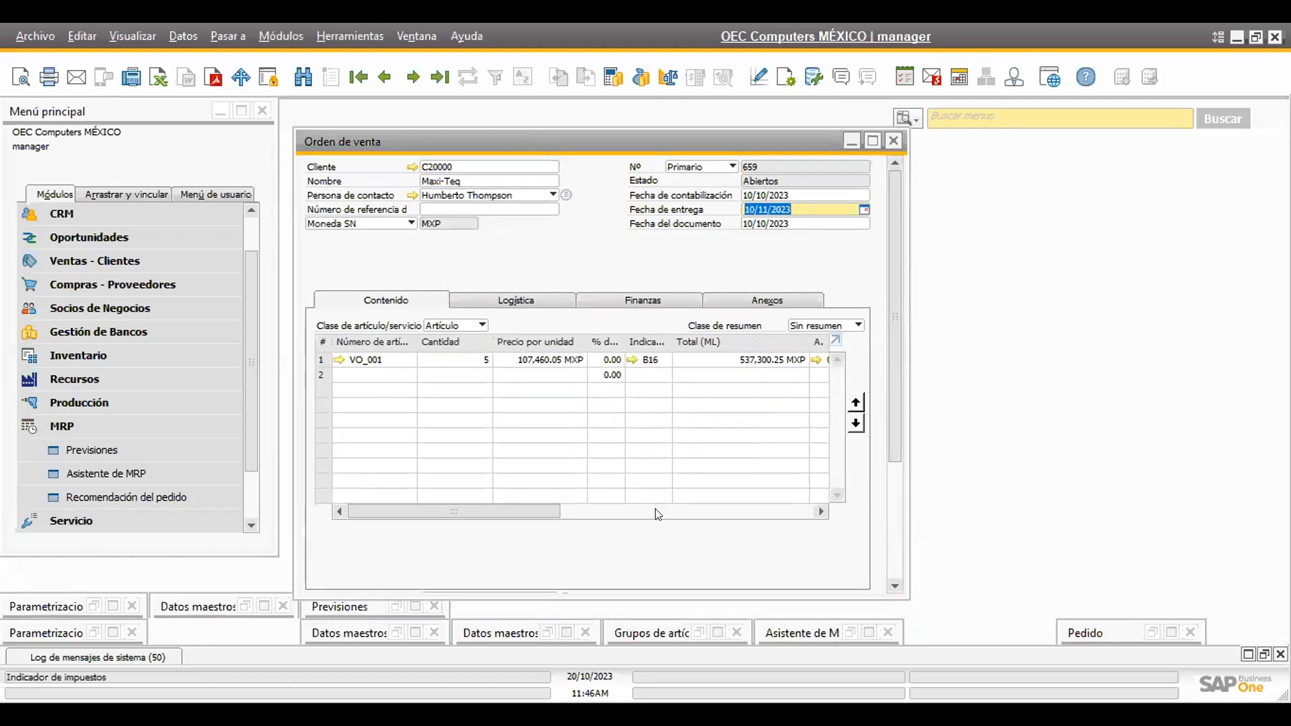
Save the sales order with the Agregar y ver option, accept the document date prompt and minimize the order
left_click(722, 655)
scroll(518, 286, "down", 5)
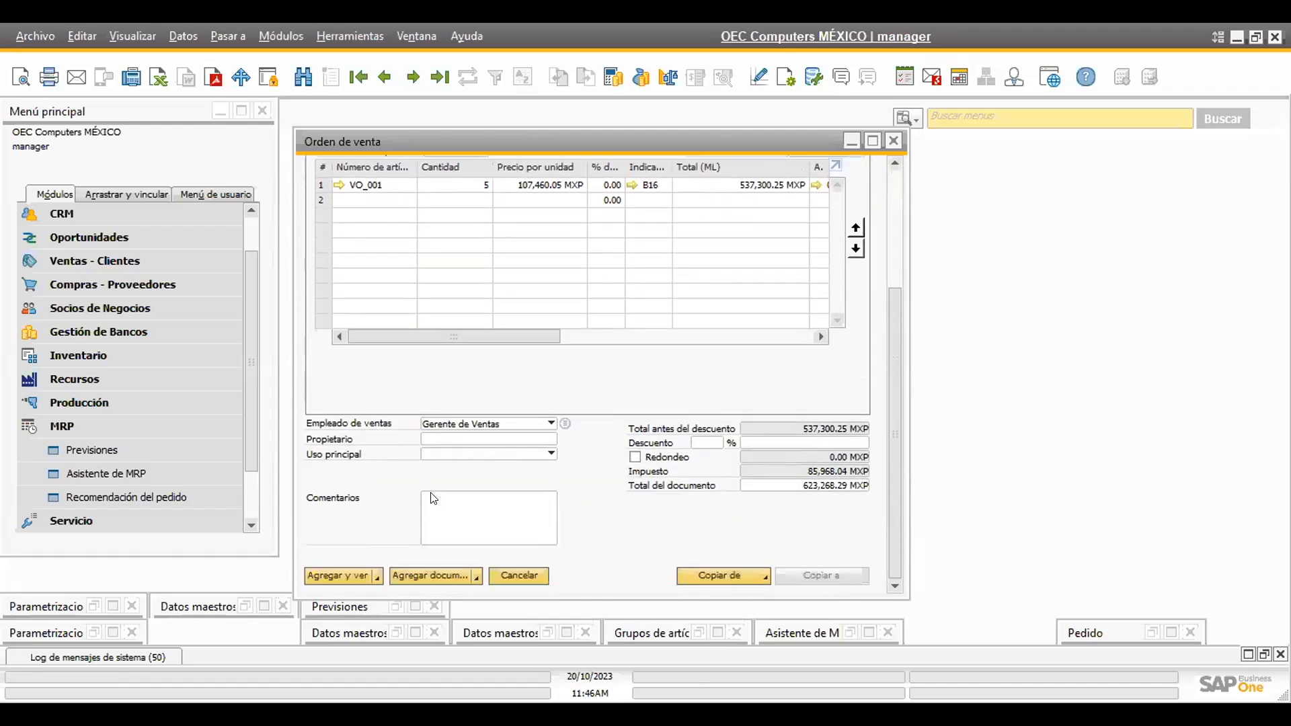
left_click(379, 573)
left_click(449, 405)
left_click(377, 577)
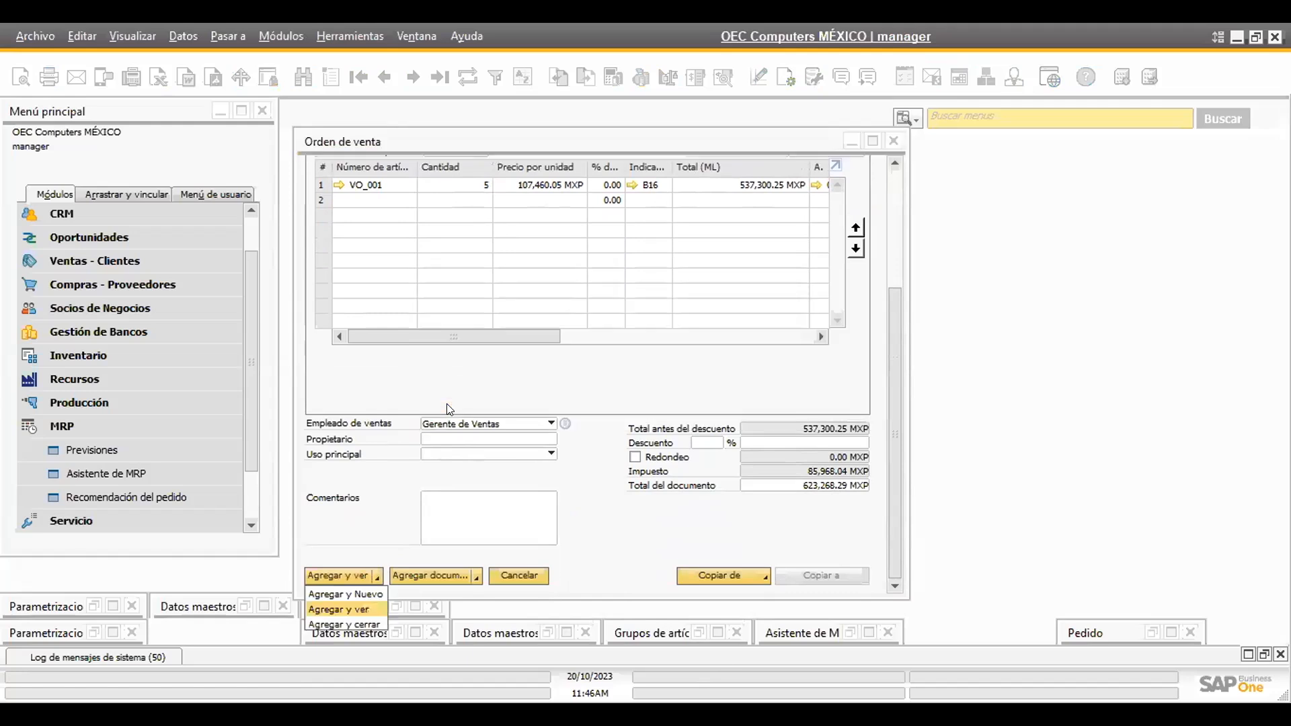
left_click(352, 610)
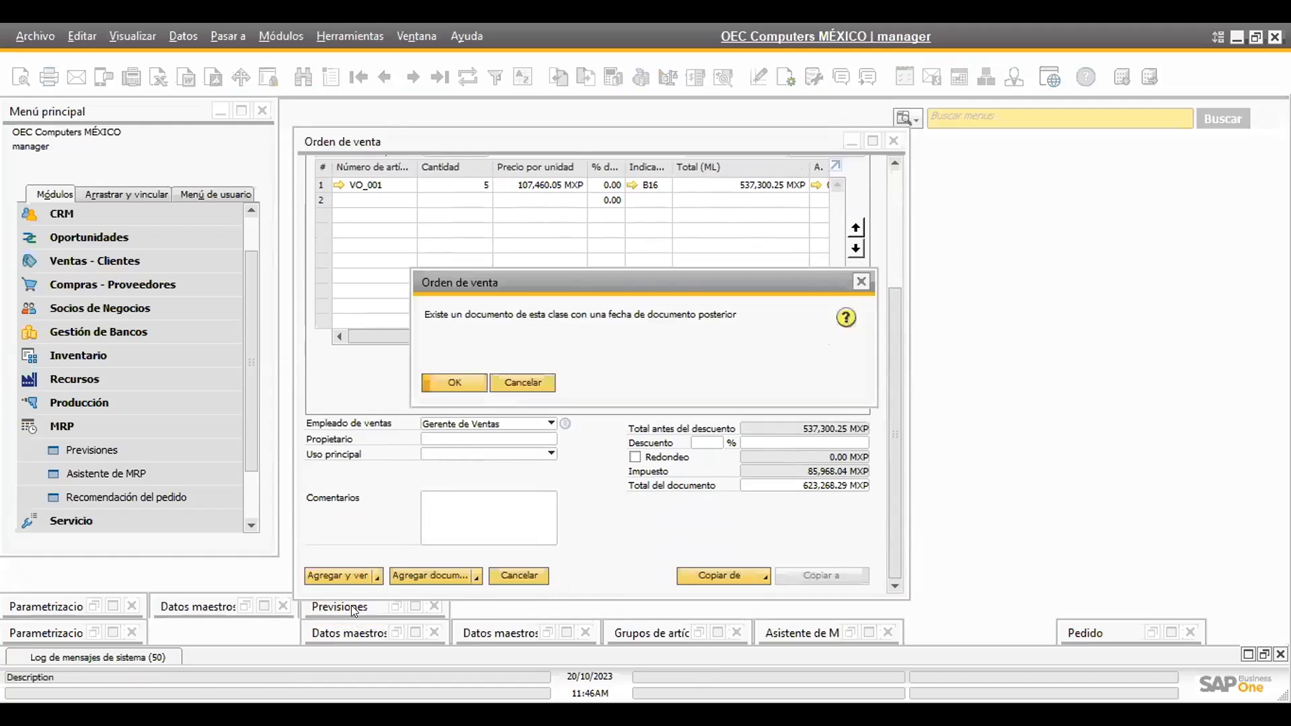
left_click(446, 382)
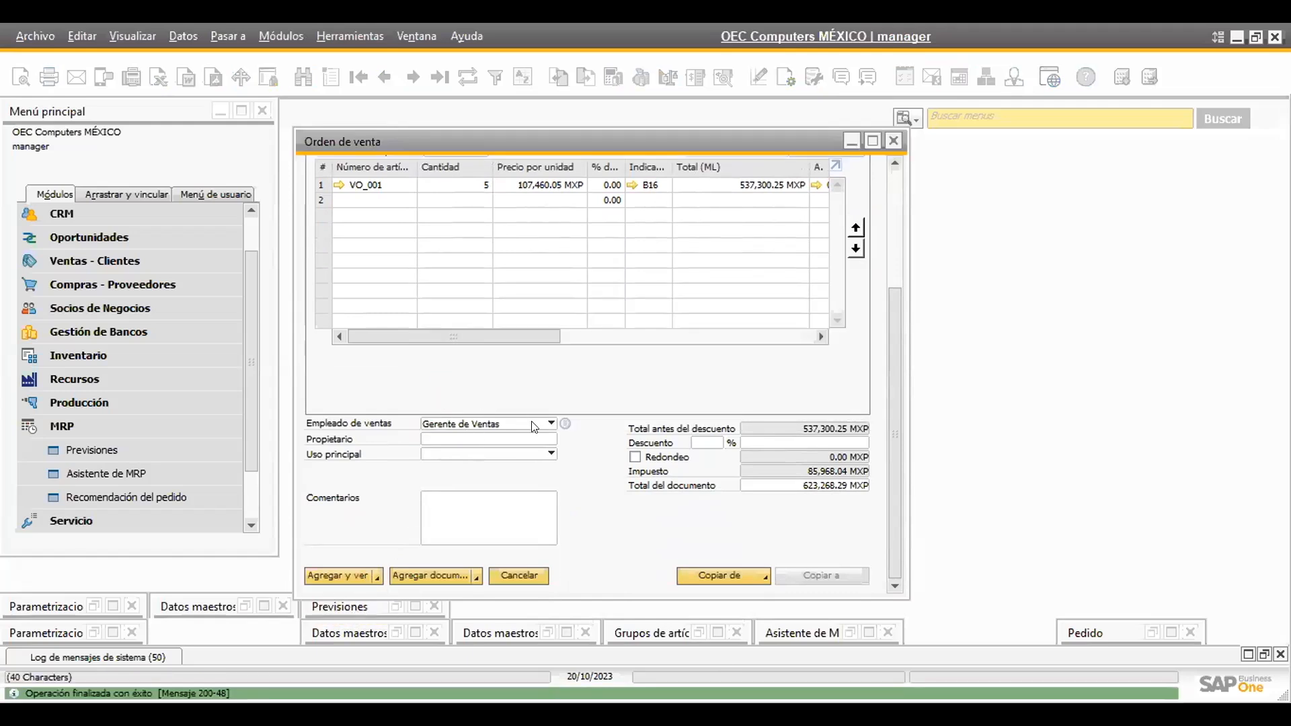
left_click(853, 140)
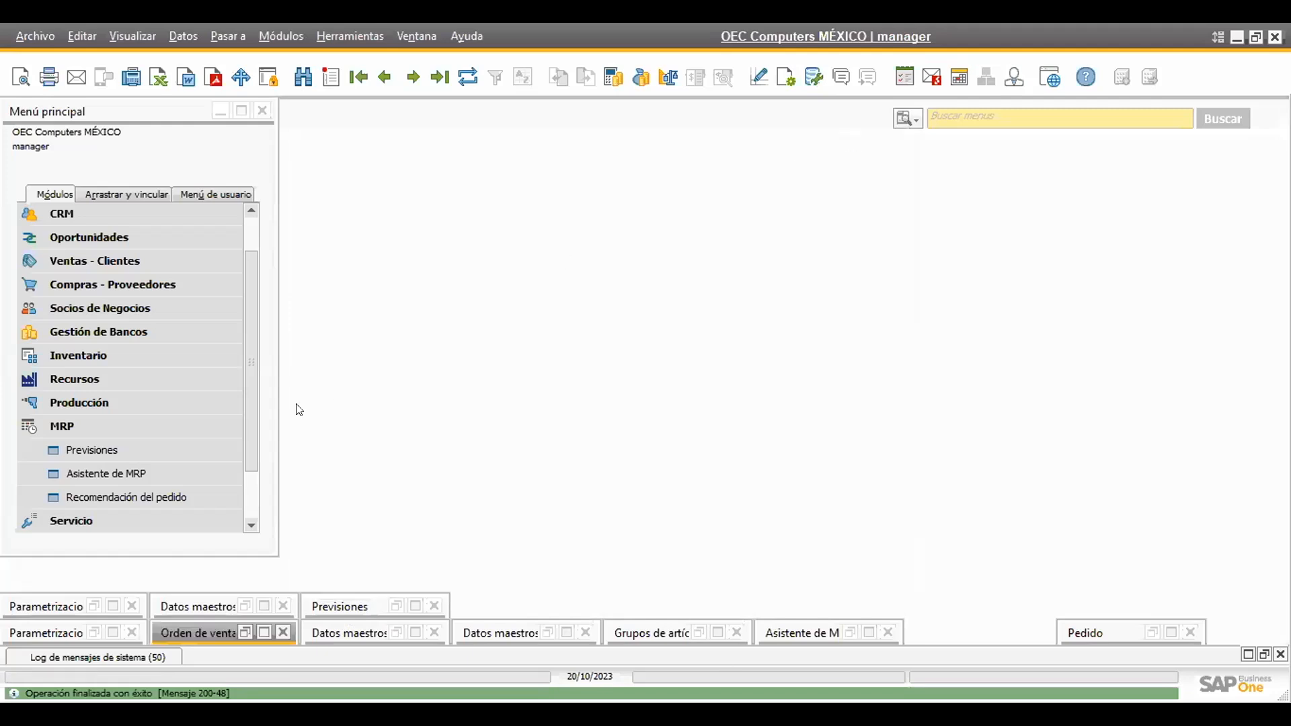
Start a new MRP wizard, place its window beside the main menu and maximize the application window again
left_click(110, 473)
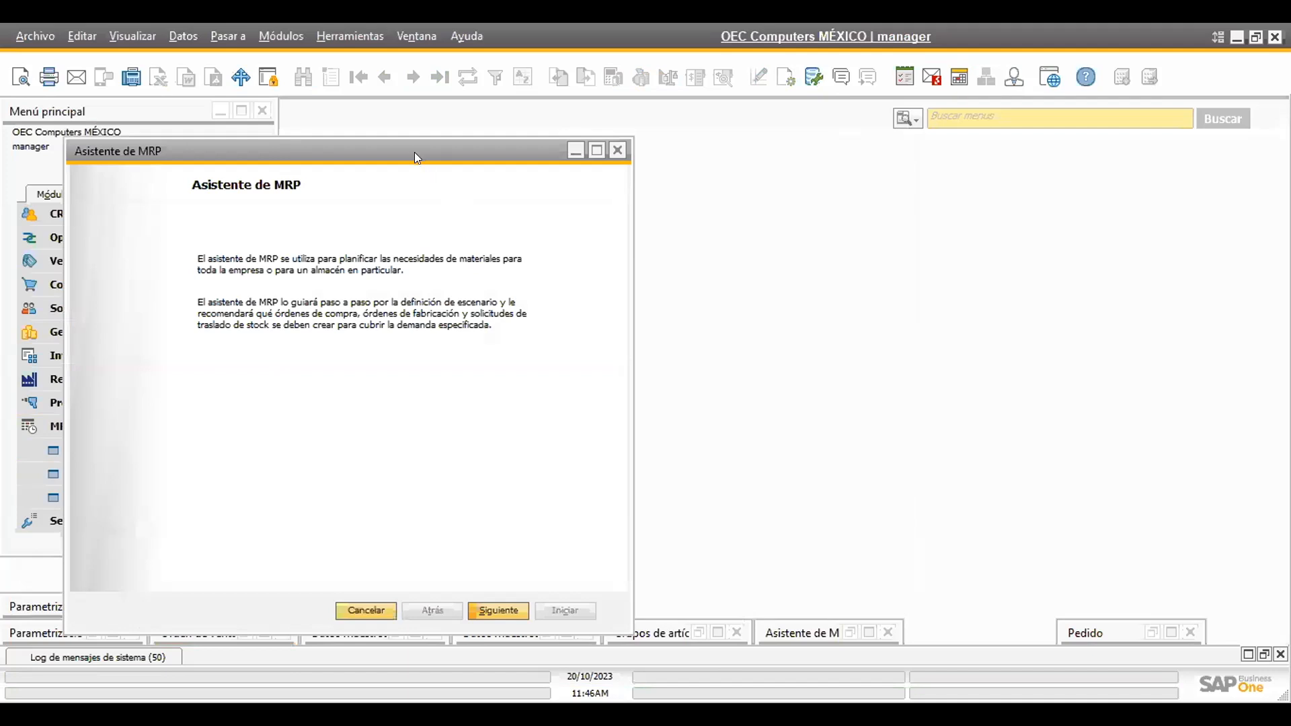
left_click_drag(415, 149, 684, 126)
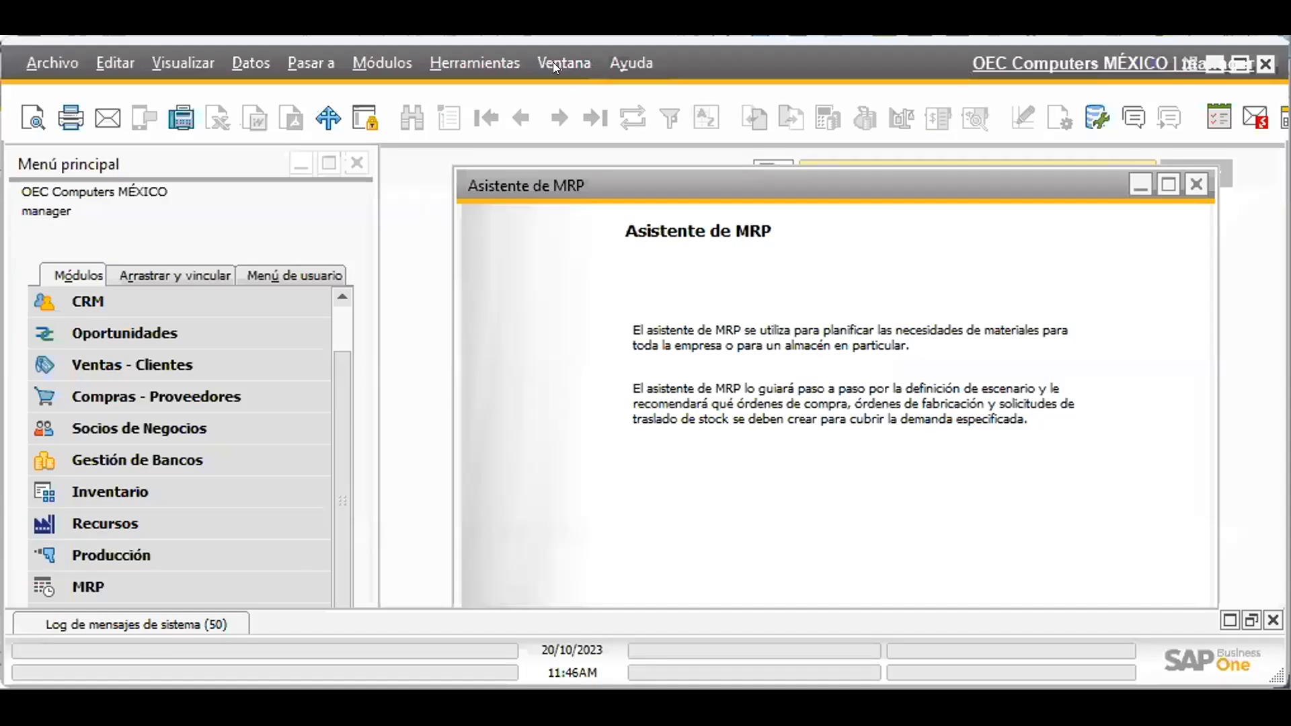
left_click(417, 37)
left_click(659, 132)
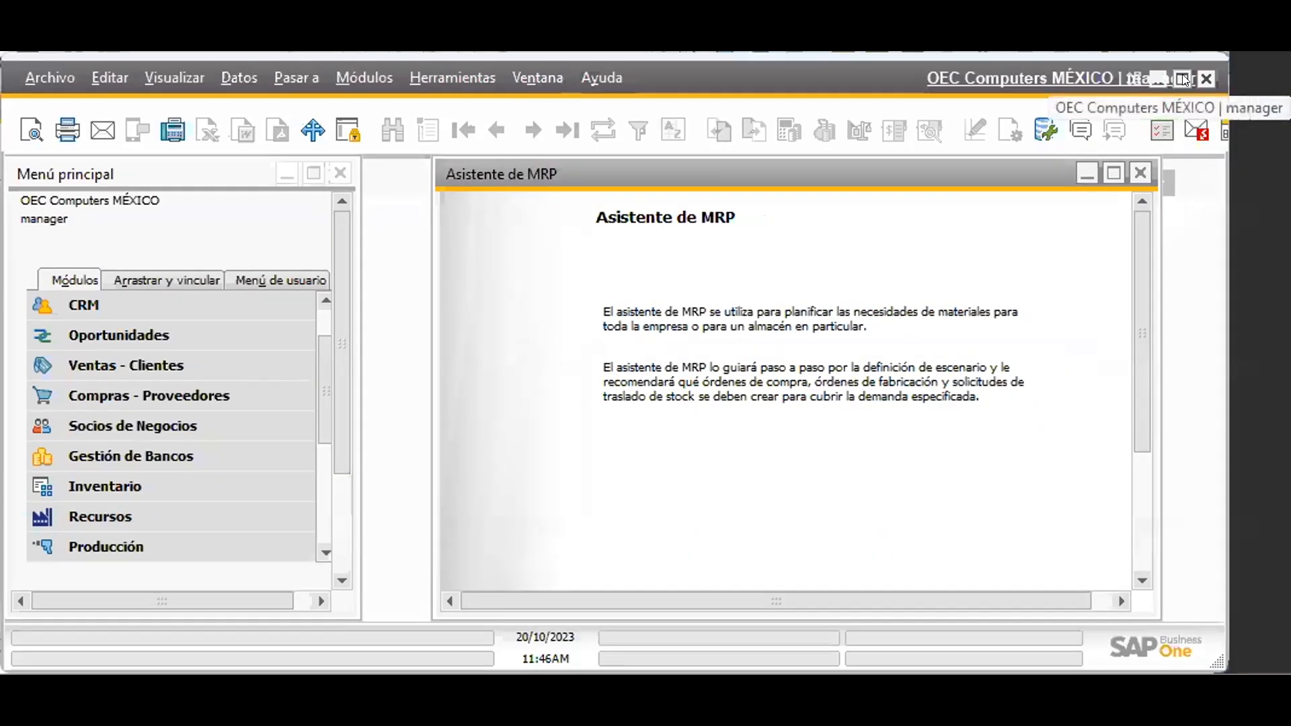
left_click(1185, 80)
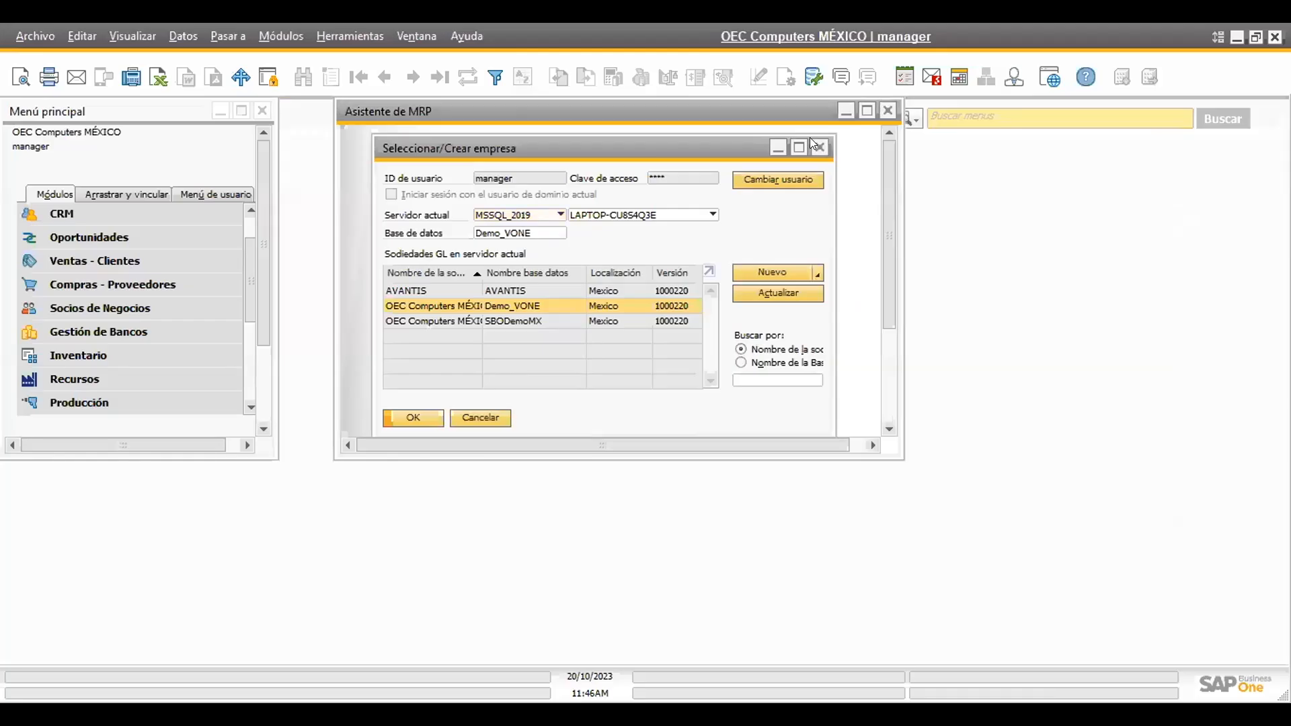
Move and enlarge the MRP wizard window so its controls show, and continue to the scenario selection
left_click(1053, 220)
left_click_drag(622, 138, 590, 174)
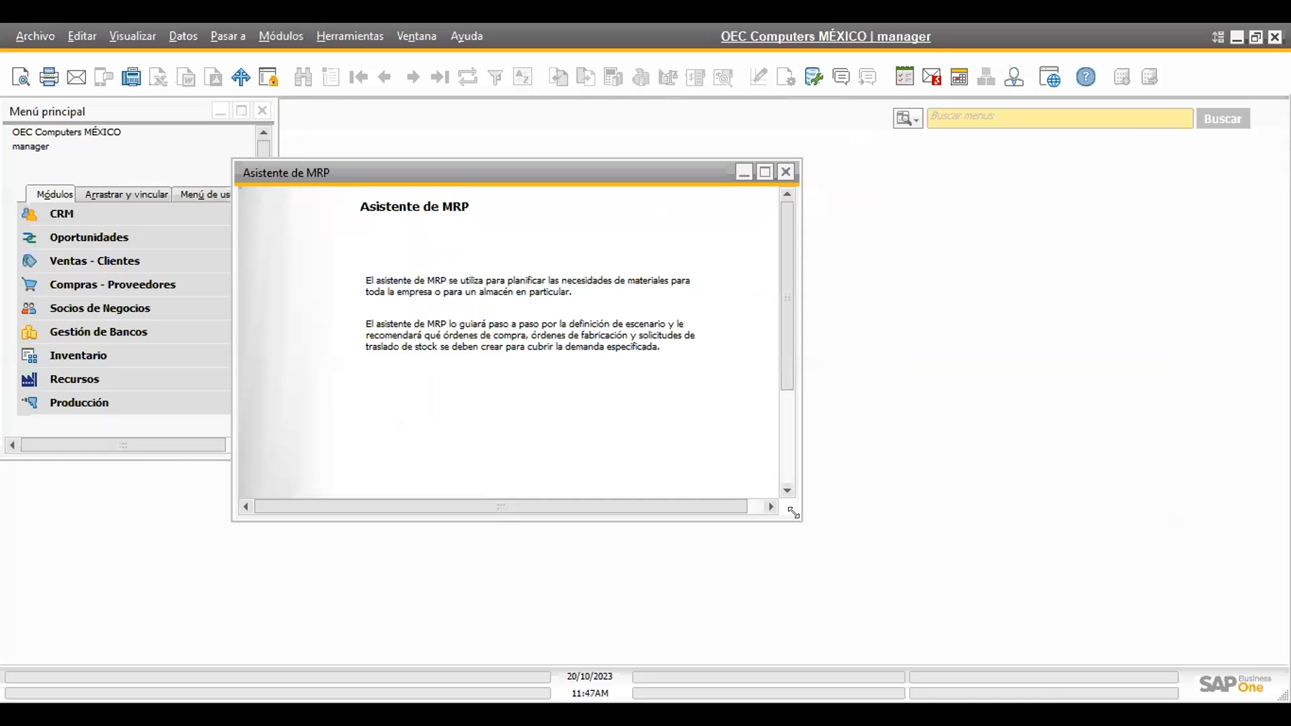
left_click_drag(794, 513, 1081, 642)
left_click_drag(867, 171, 865, 159)
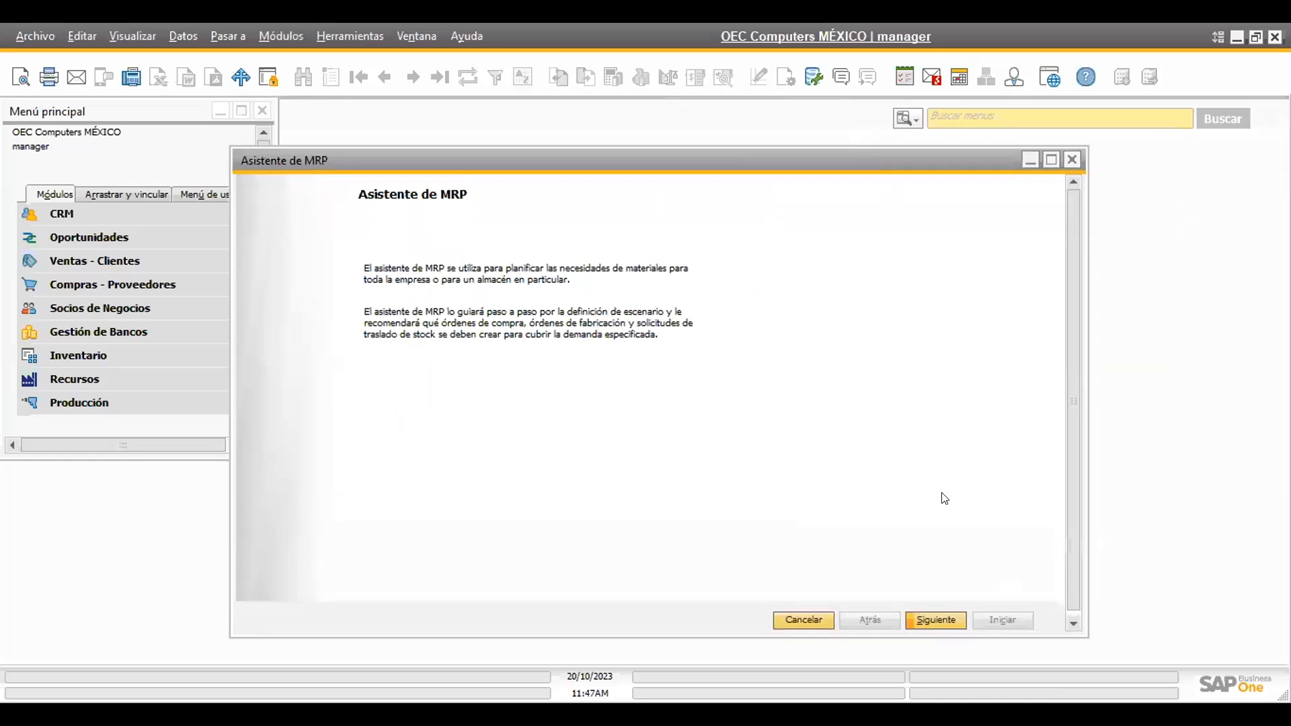
left_click(928, 597)
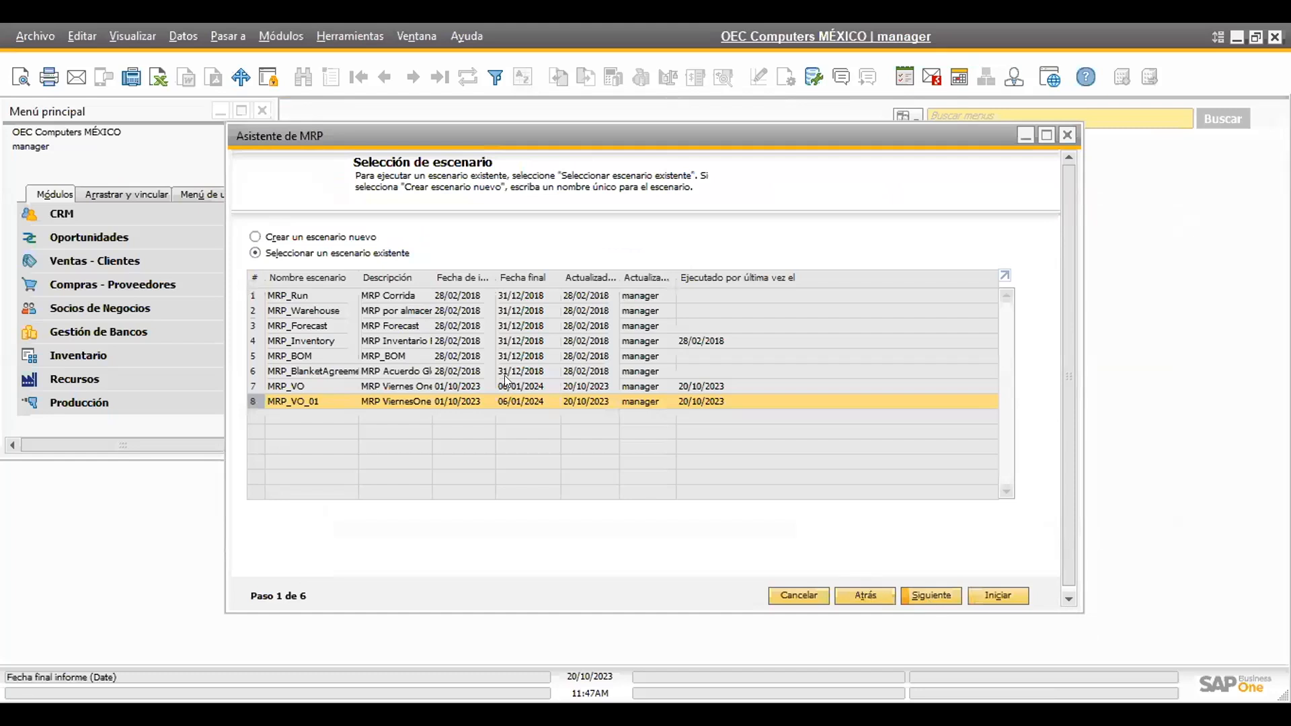
Look through the existing MRP scenarios in the list, including MRP_Run, MRP_Inventory and MRP_VO
left_click(335, 355)
left_click(293, 309)
left_click(290, 294)
left_click(295, 339)
left_click(295, 359)
left_click(296, 370)
left_click(302, 387)
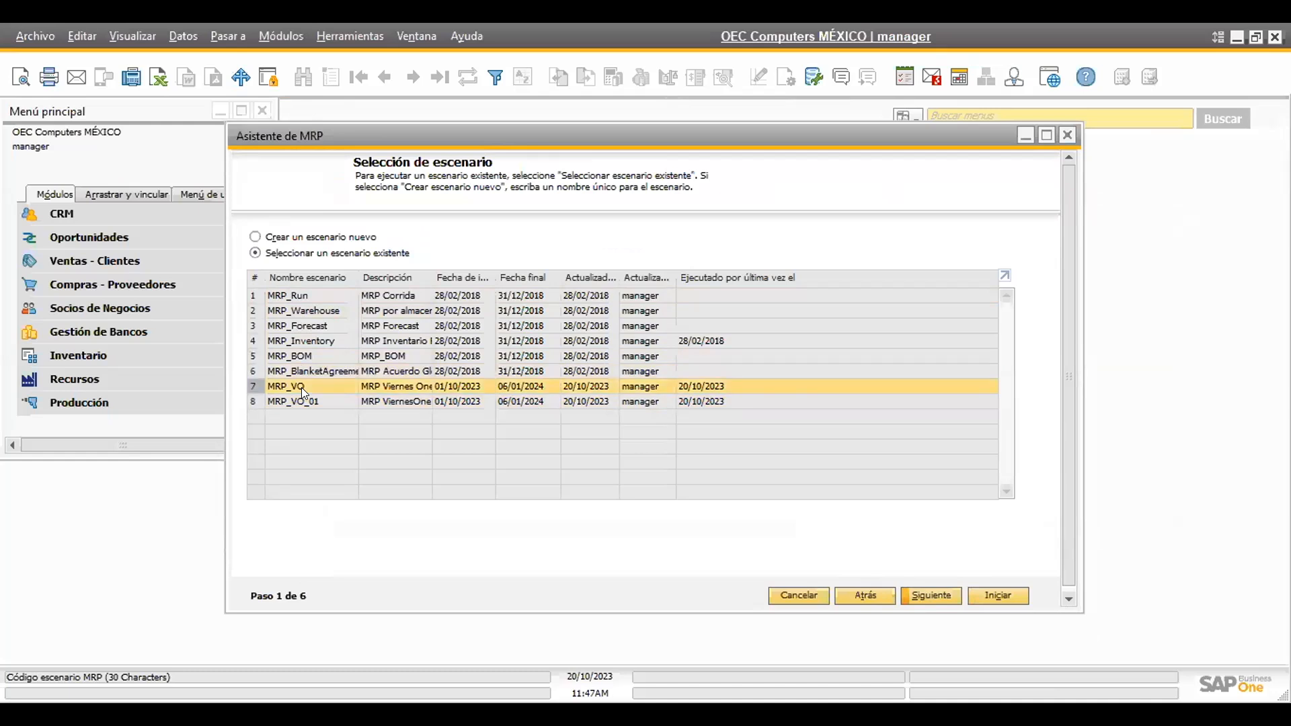
Create a new scenario with VO_2023_NOV_DIC as both name and description, and continue to its details
left_click(255, 237)
left_click(389, 296)
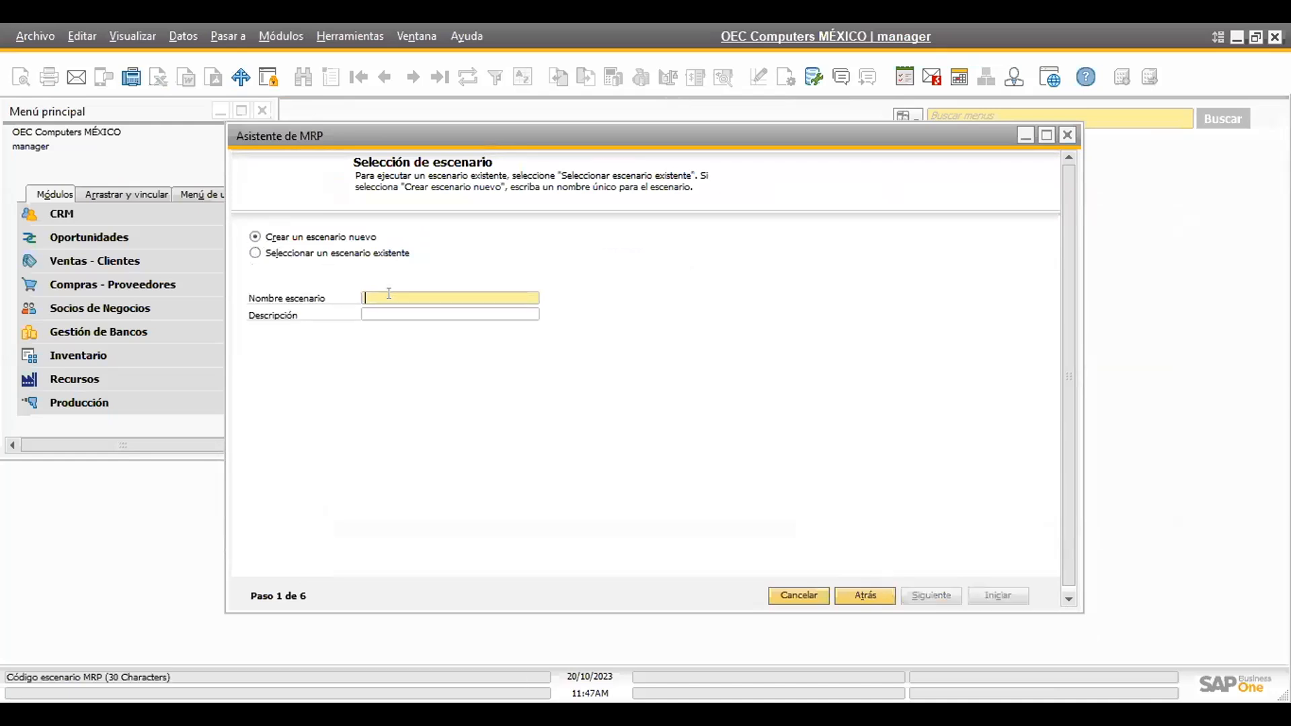
type("VO")
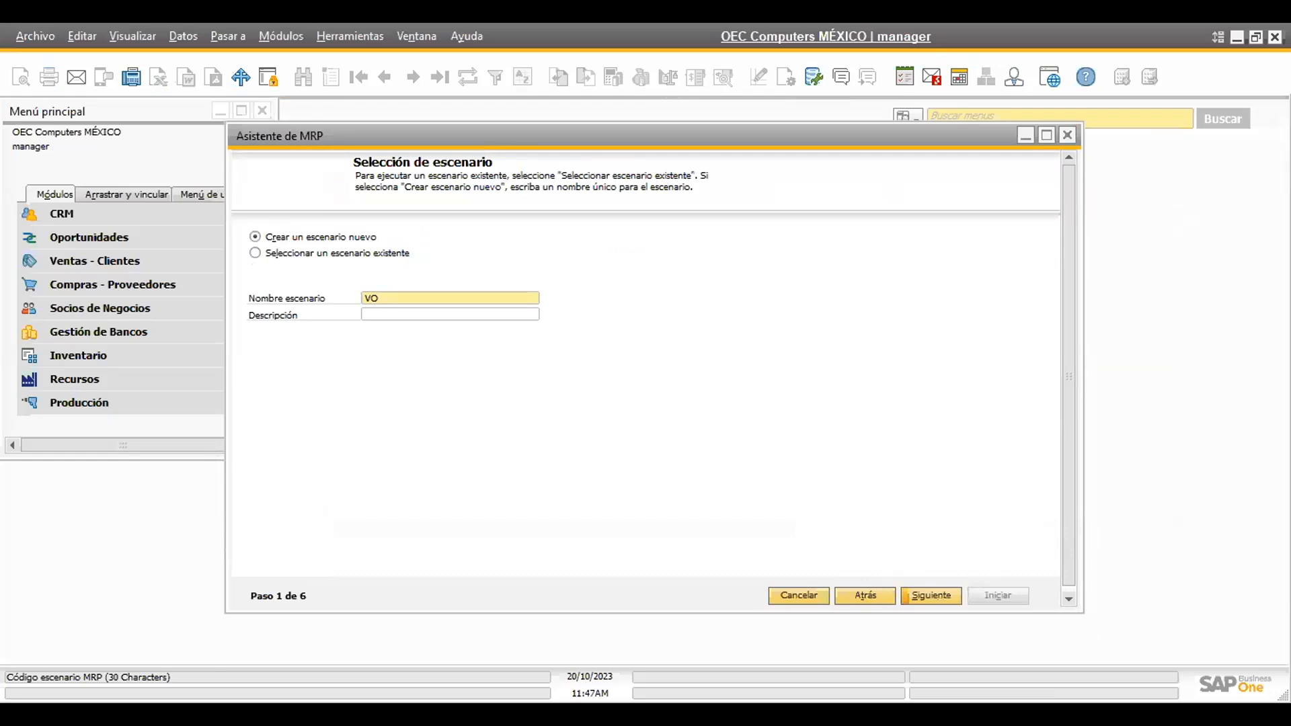
type("_2023_NOV_DIC")
double_click(387, 296)
key("ctrl+c")
left_click(399, 316)
key("ctrl+v")
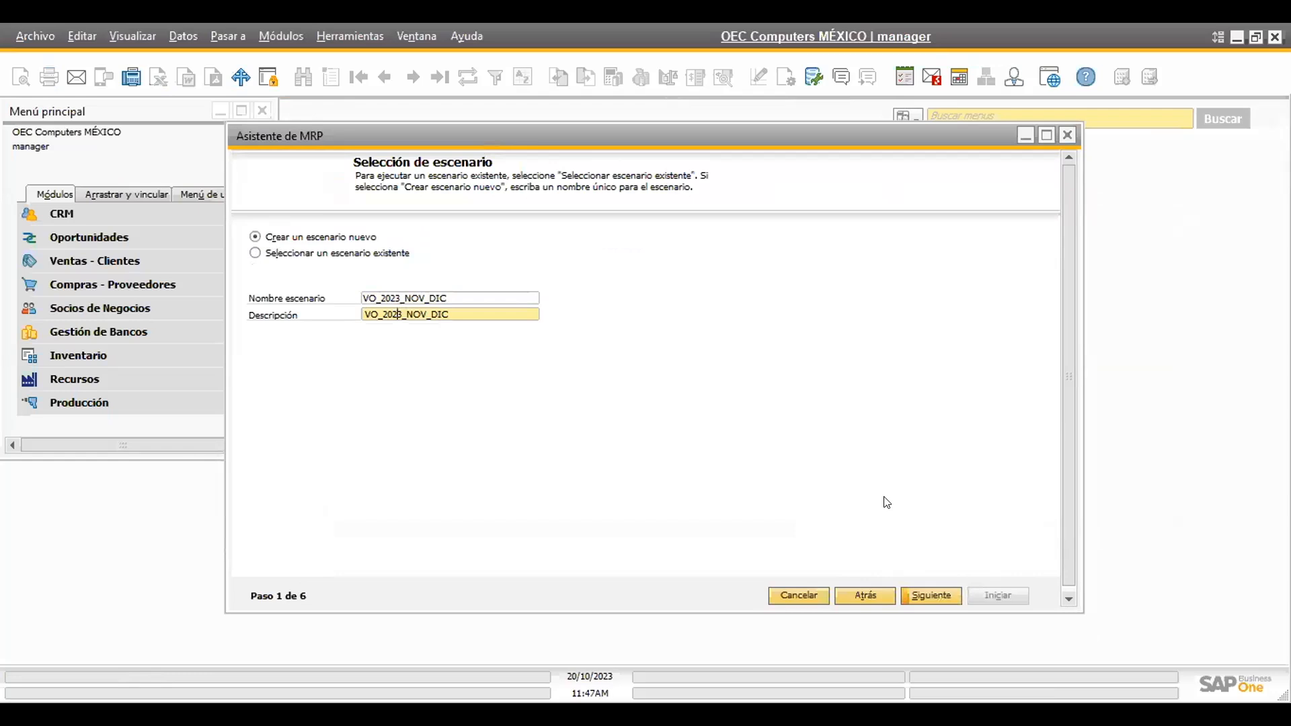
left_click(940, 596)
Set the planning horizon from 01/11/2023 to 31/12/2023 and display the data in periods of 1 week (Semanas)
left_click(619, 267)
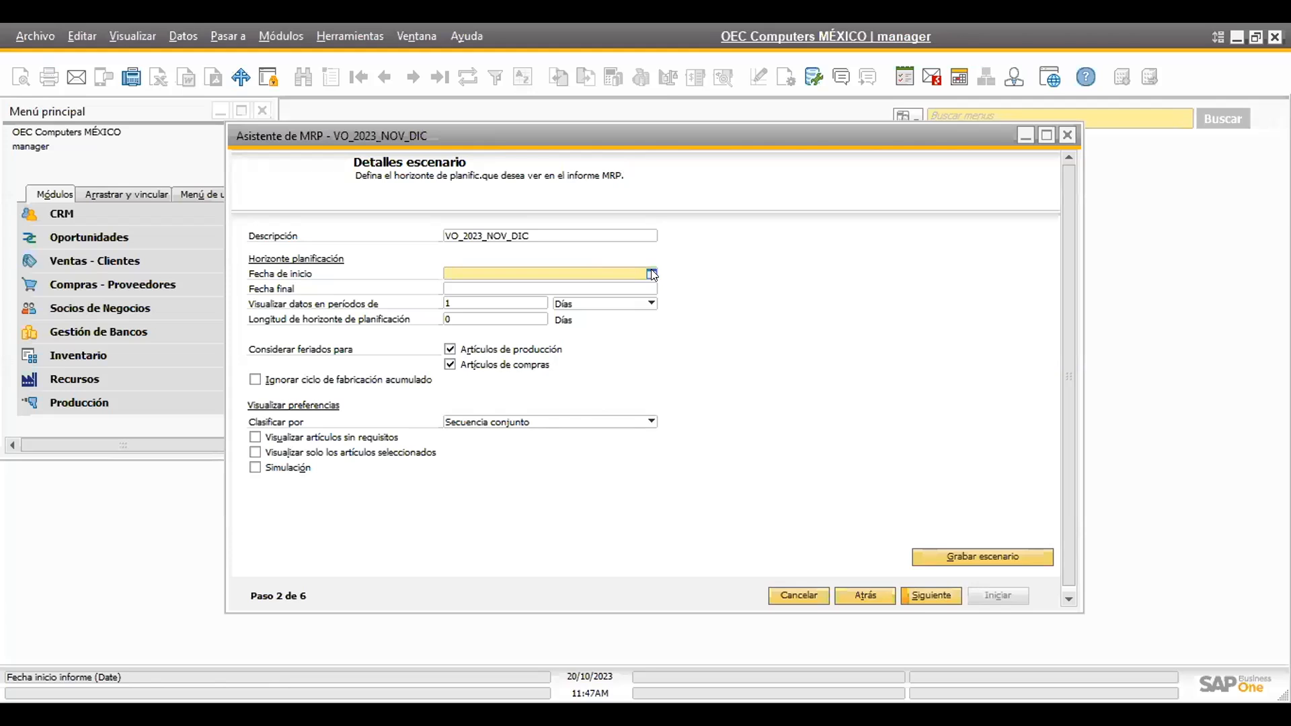
left_click(651, 273)
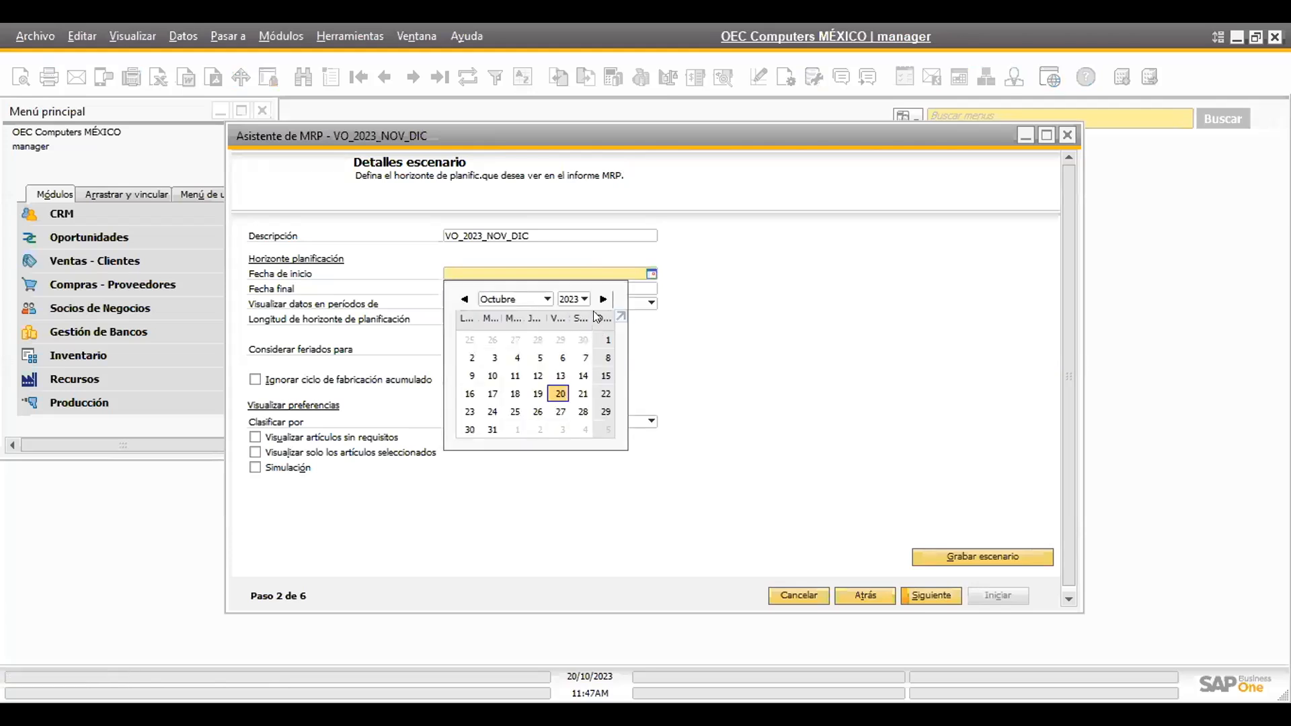
left_click(606, 299)
left_click(515, 339)
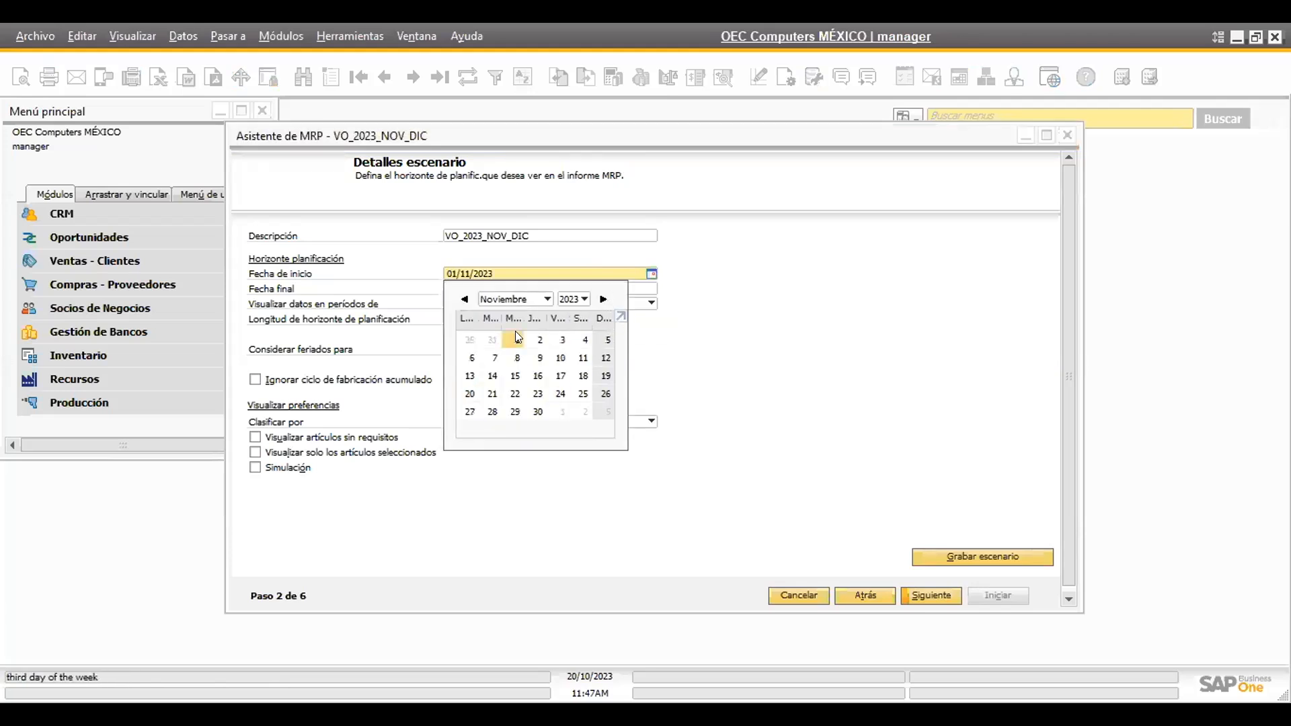
left_click(651, 289)
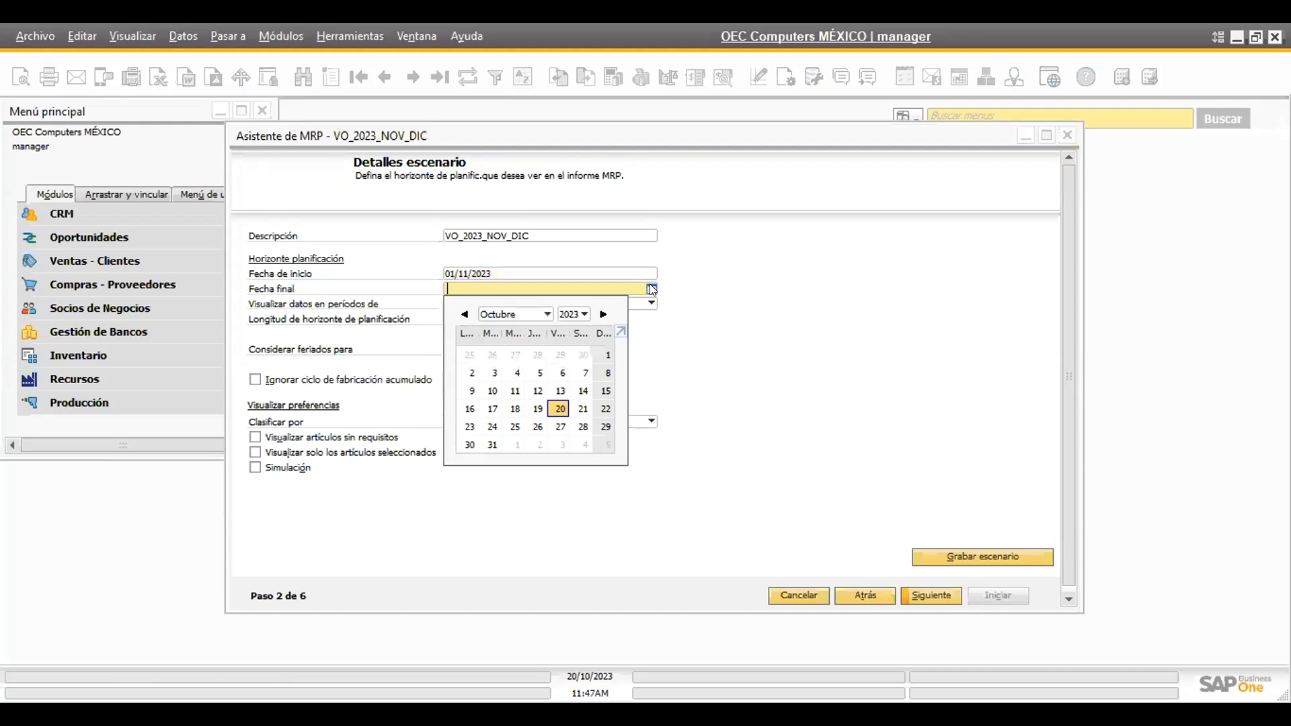
left_click(601, 315)
left_click(601, 314)
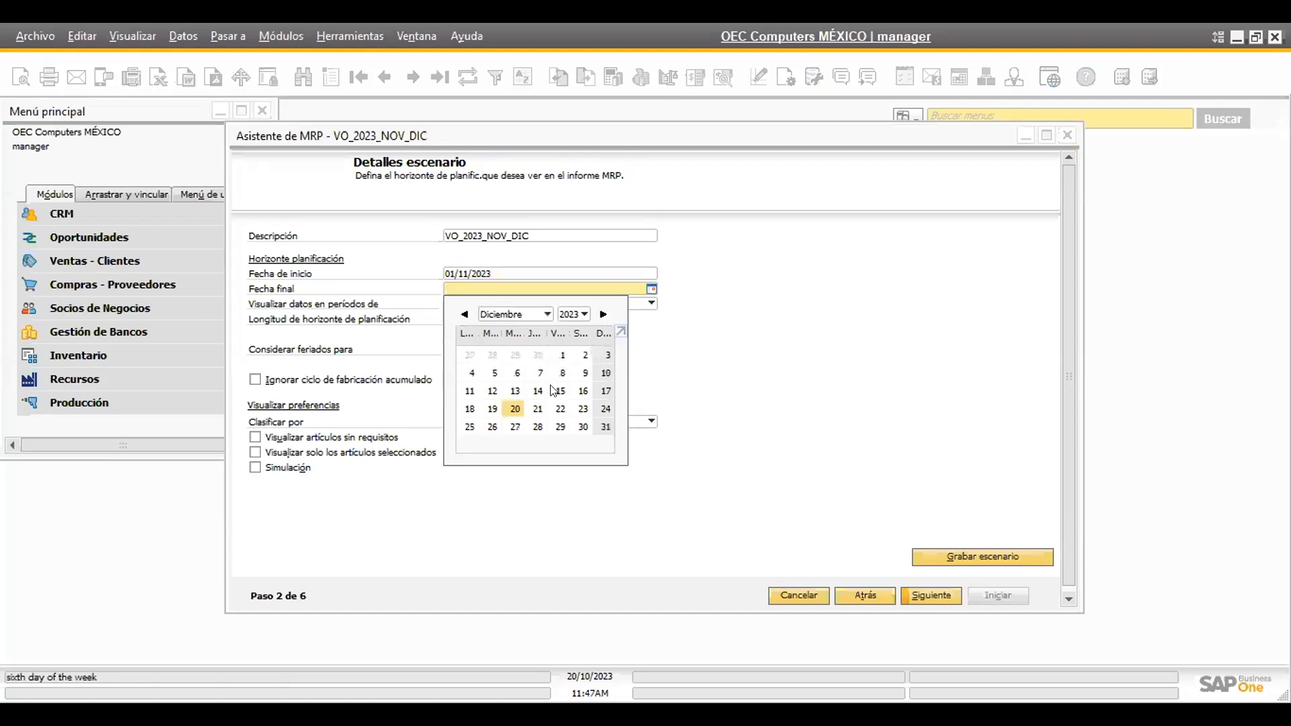
left_click(599, 425)
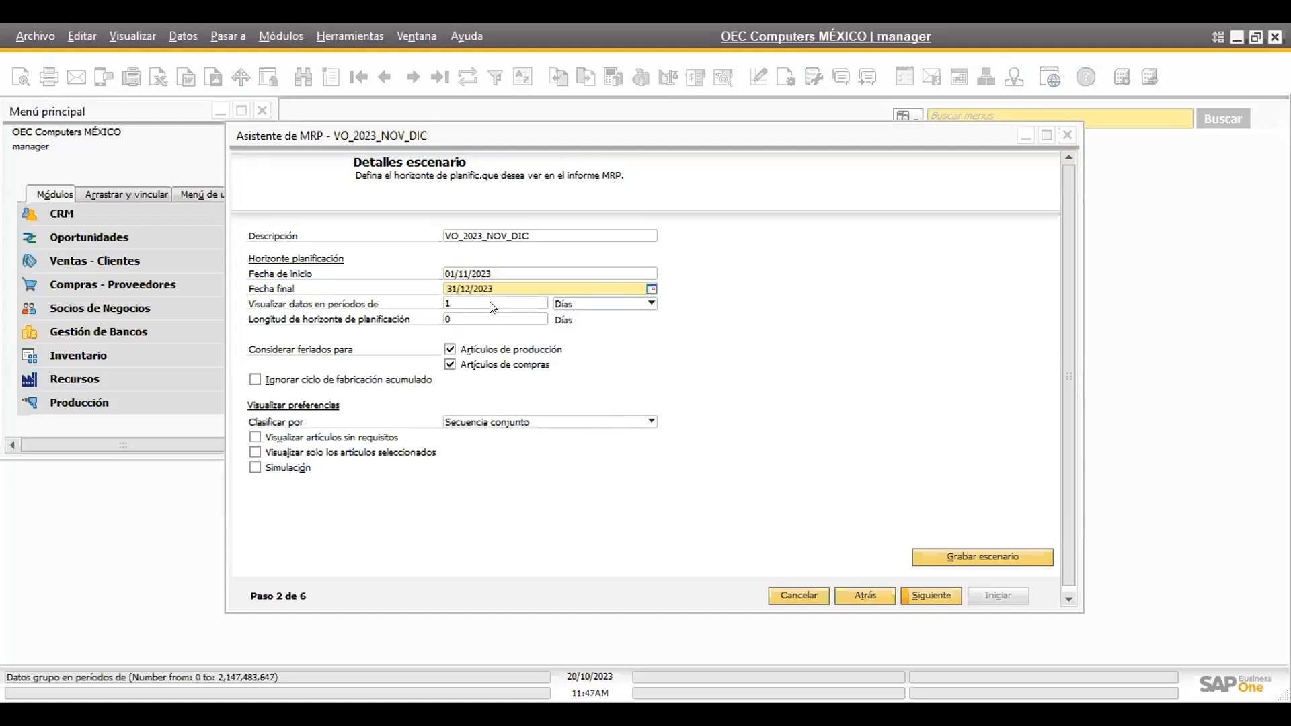
left_click(594, 304)
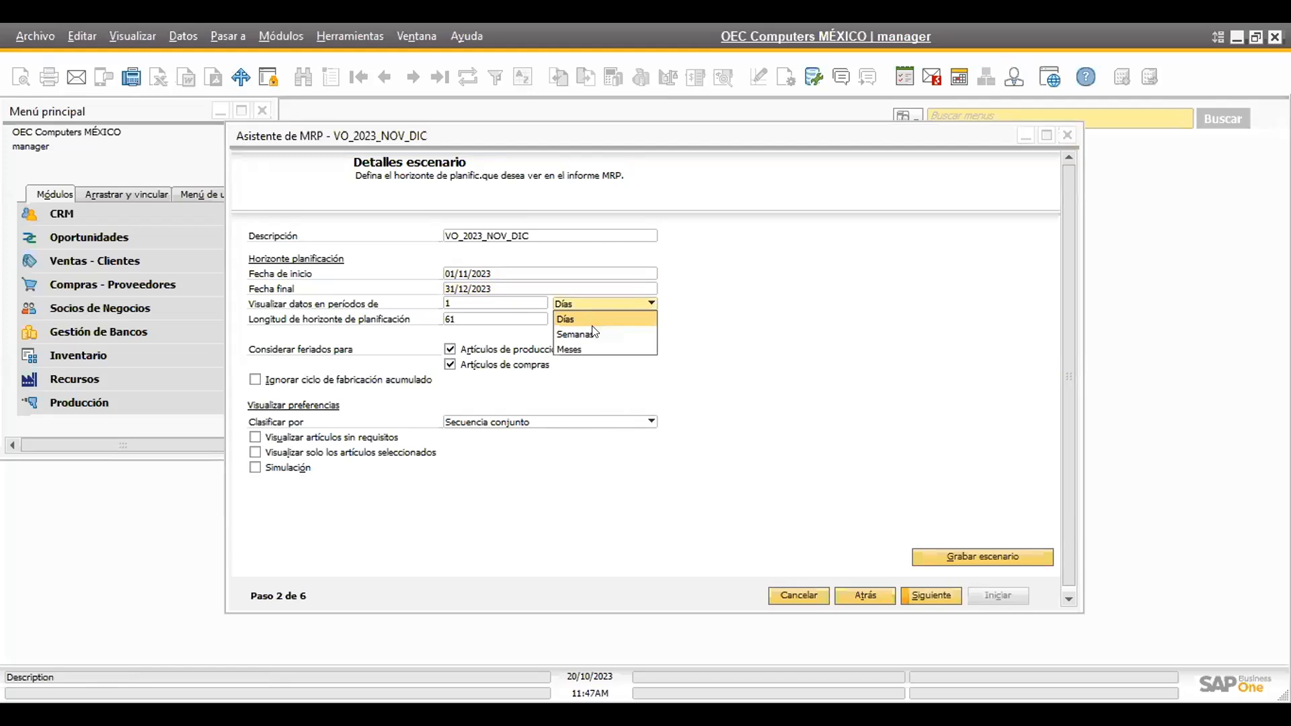
left_click(595, 334)
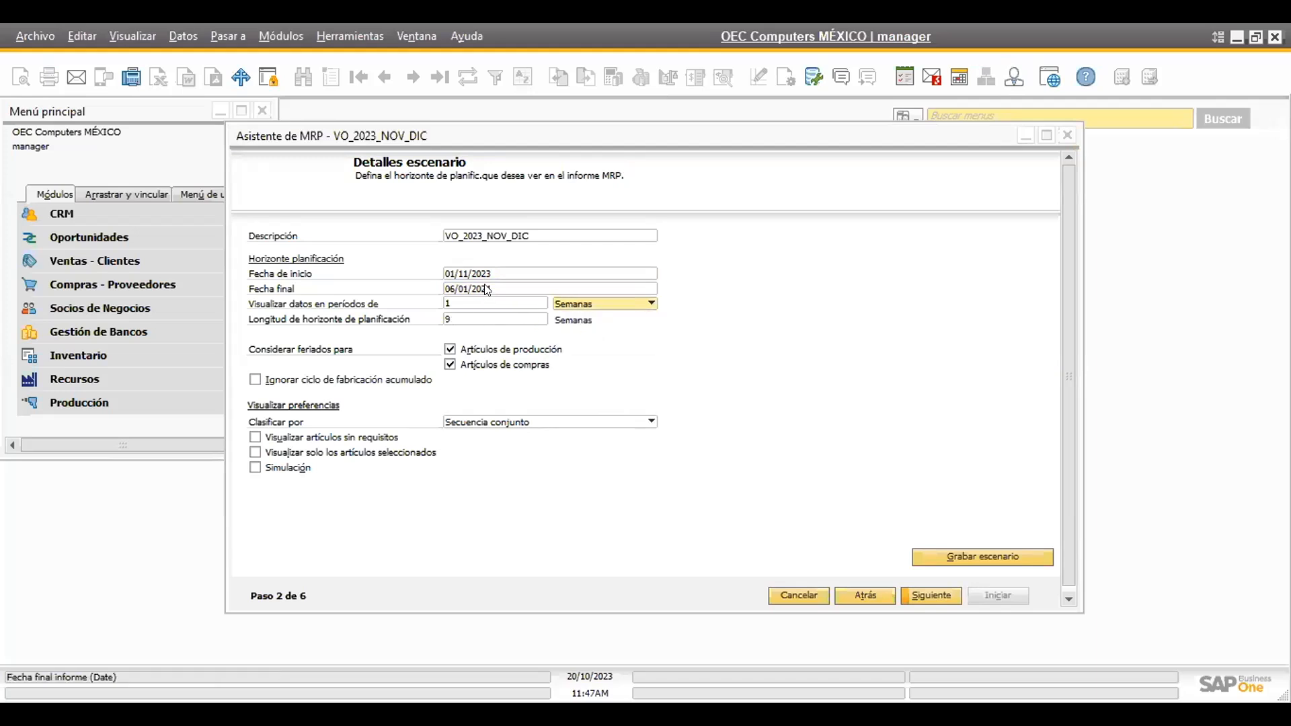
Try 07/01/2024 and 31/12/2023 as the horizon's end date and go to the planning horizon length
left_click(506, 290)
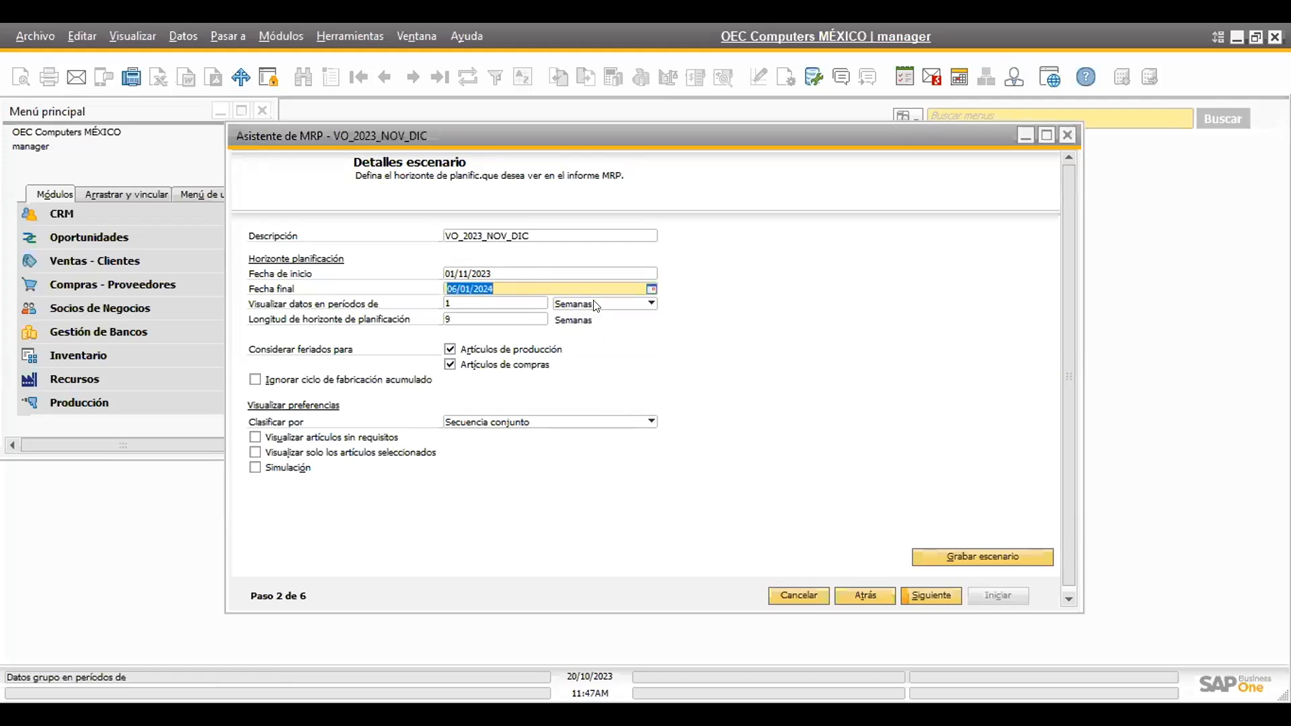
left_click_drag(511, 289, 438, 287)
left_click(651, 289)
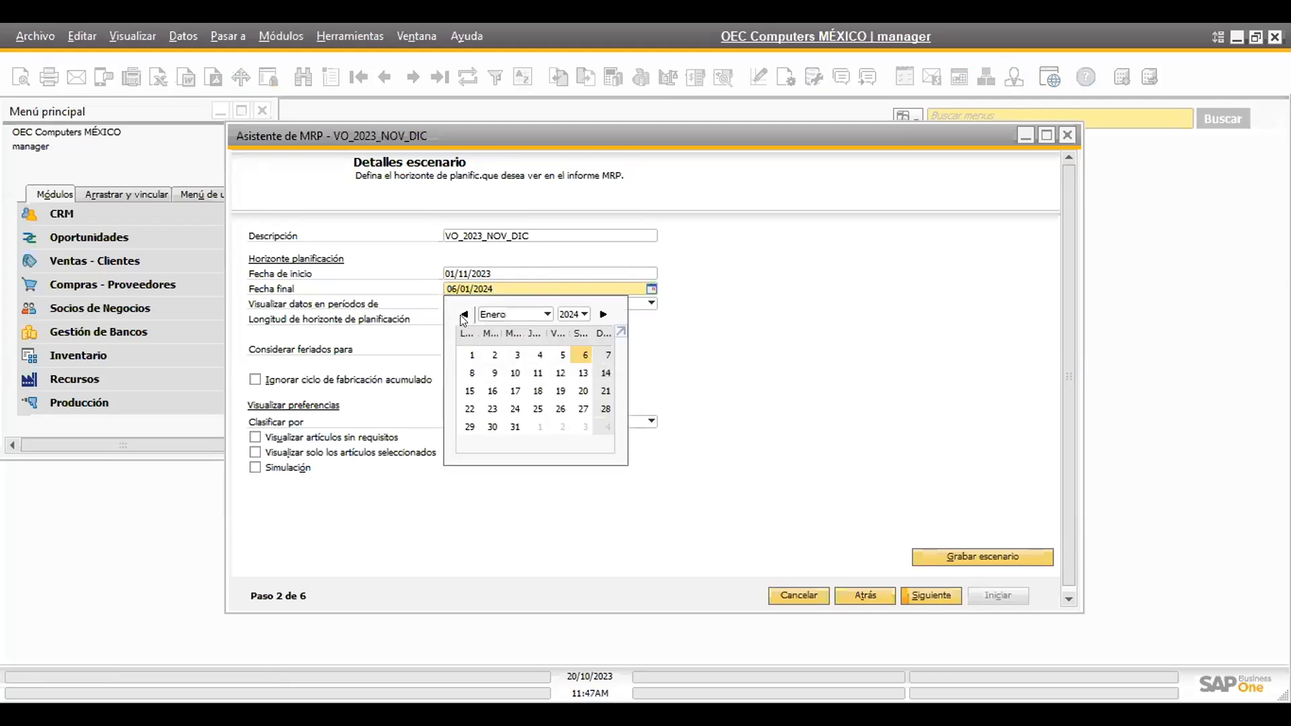
left_click(607, 355)
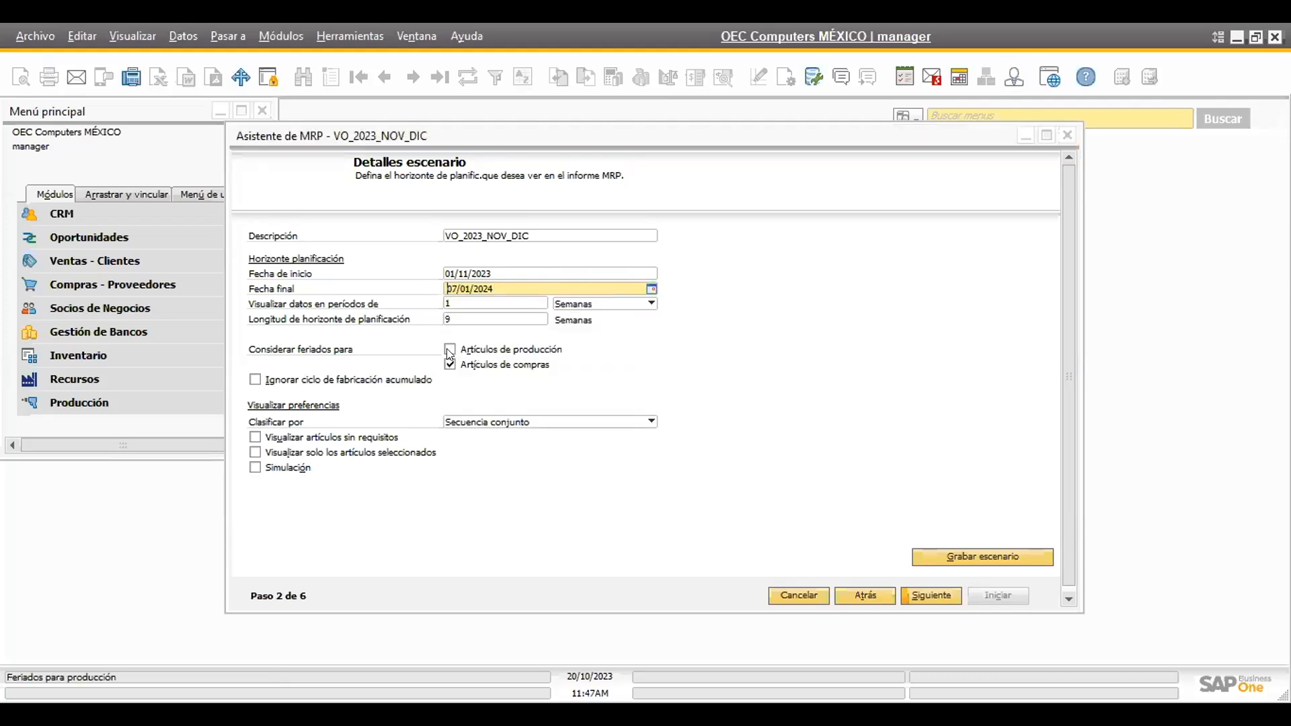
left_click(651, 274)
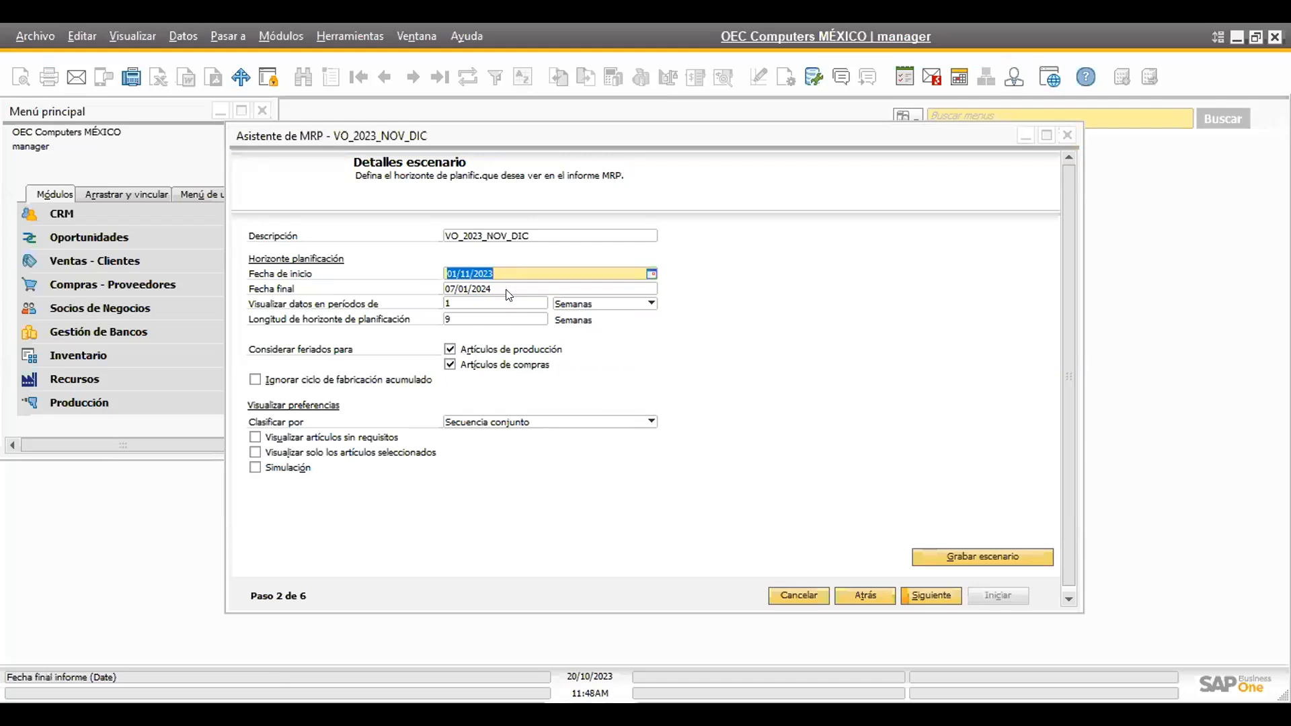
left_click(651, 289)
left_click(651, 289)
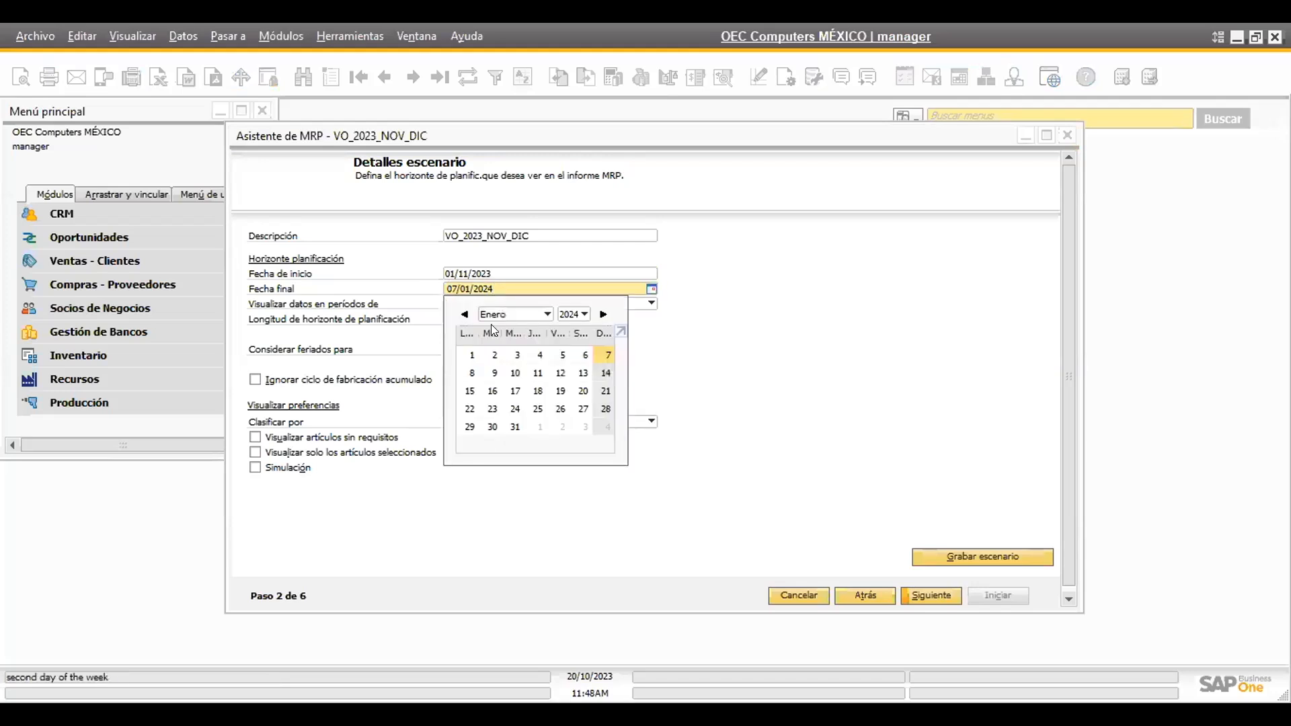
left_click(464, 314)
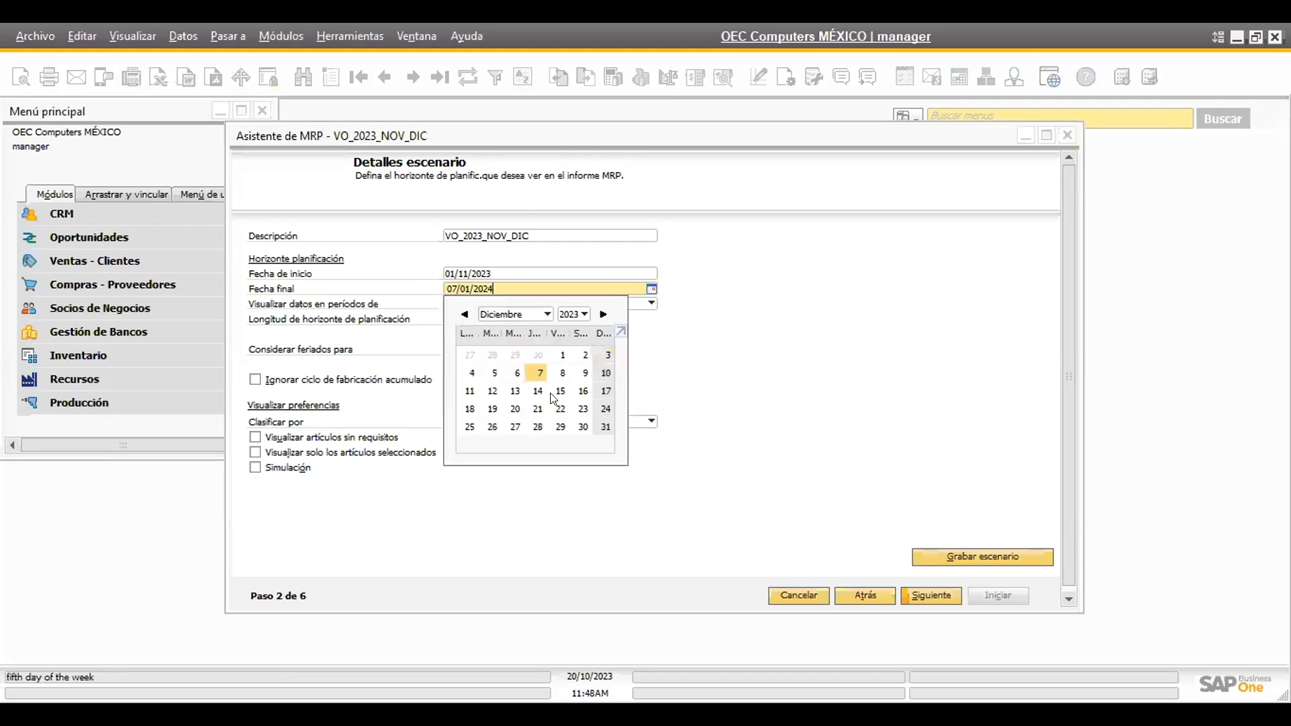
left_click(602, 427)
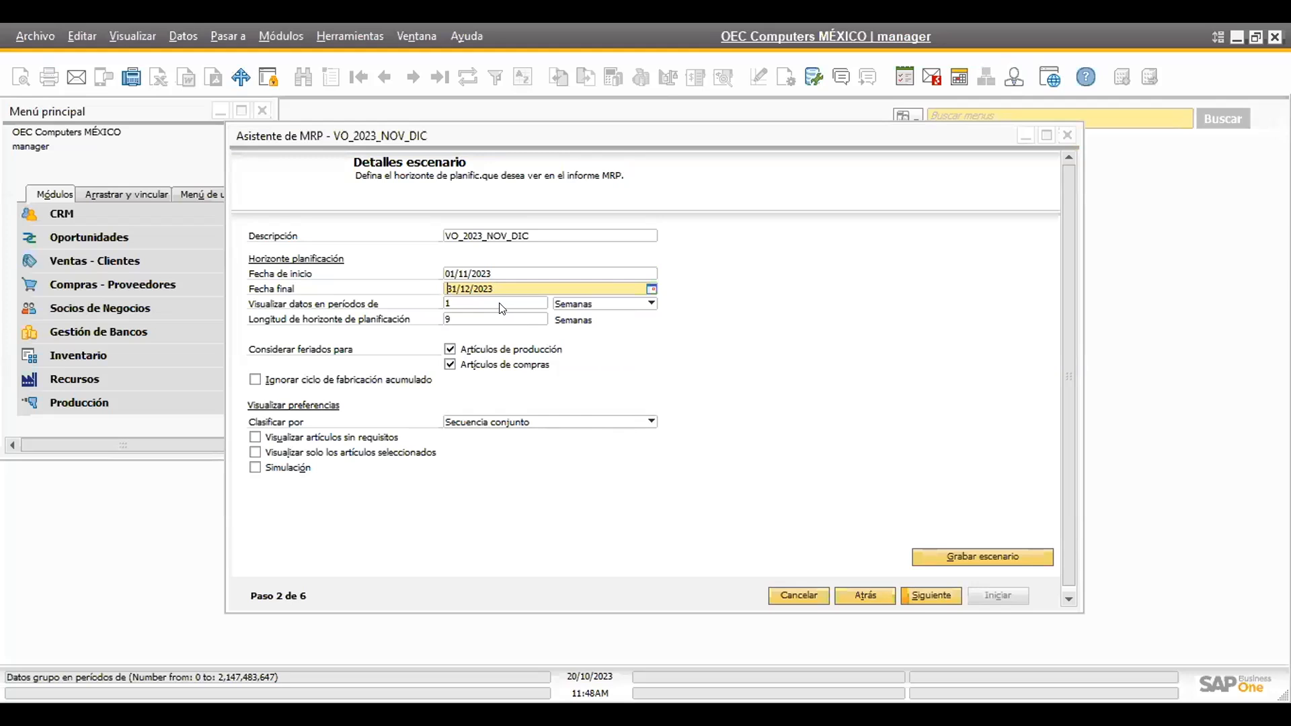
key("Tab")
left_click(491, 319)
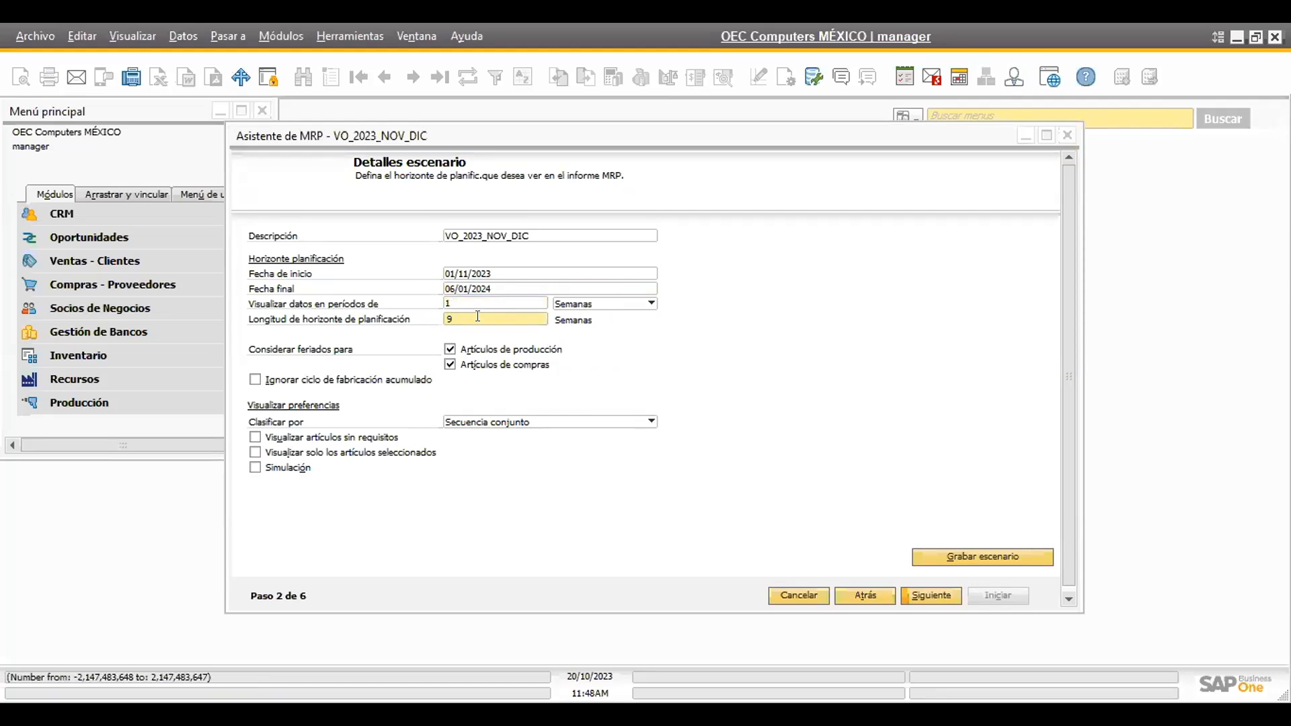
Try disabling holiday consideration for production and purchase items, and enable both options again
left_click(449, 350)
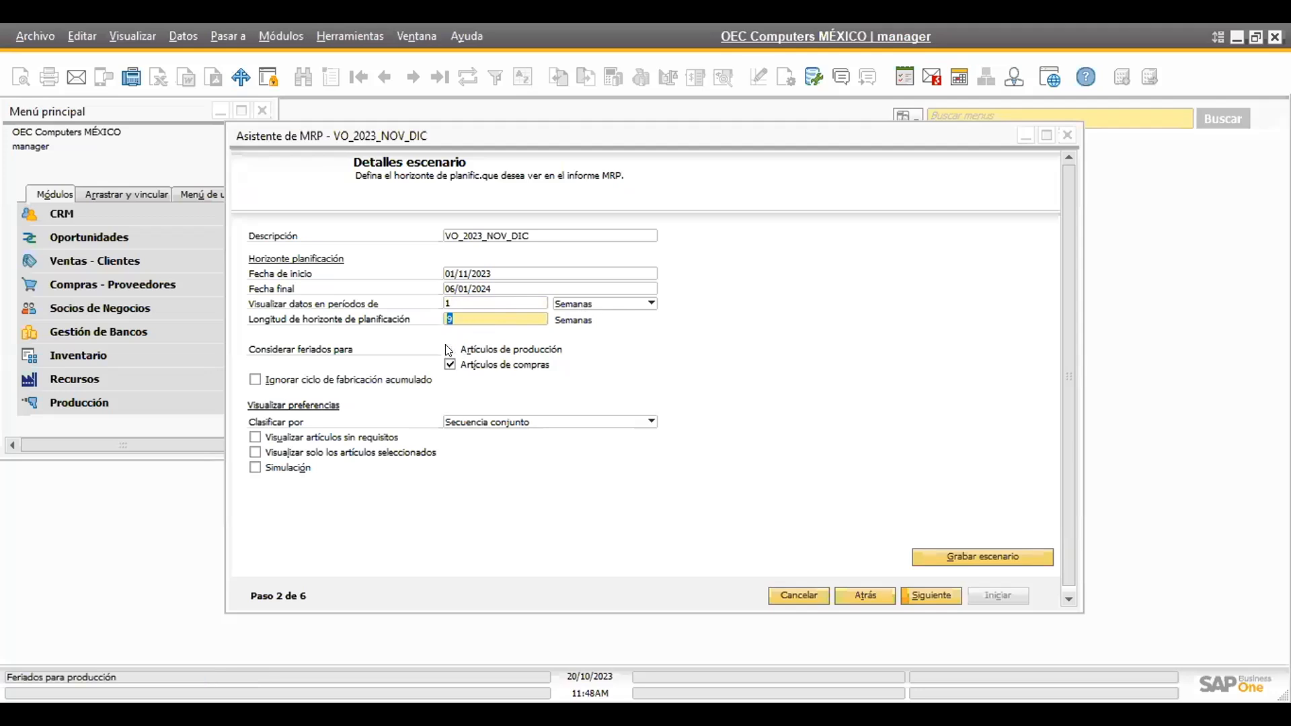
left_click(450, 364)
left_click(451, 364)
left_click(450, 349)
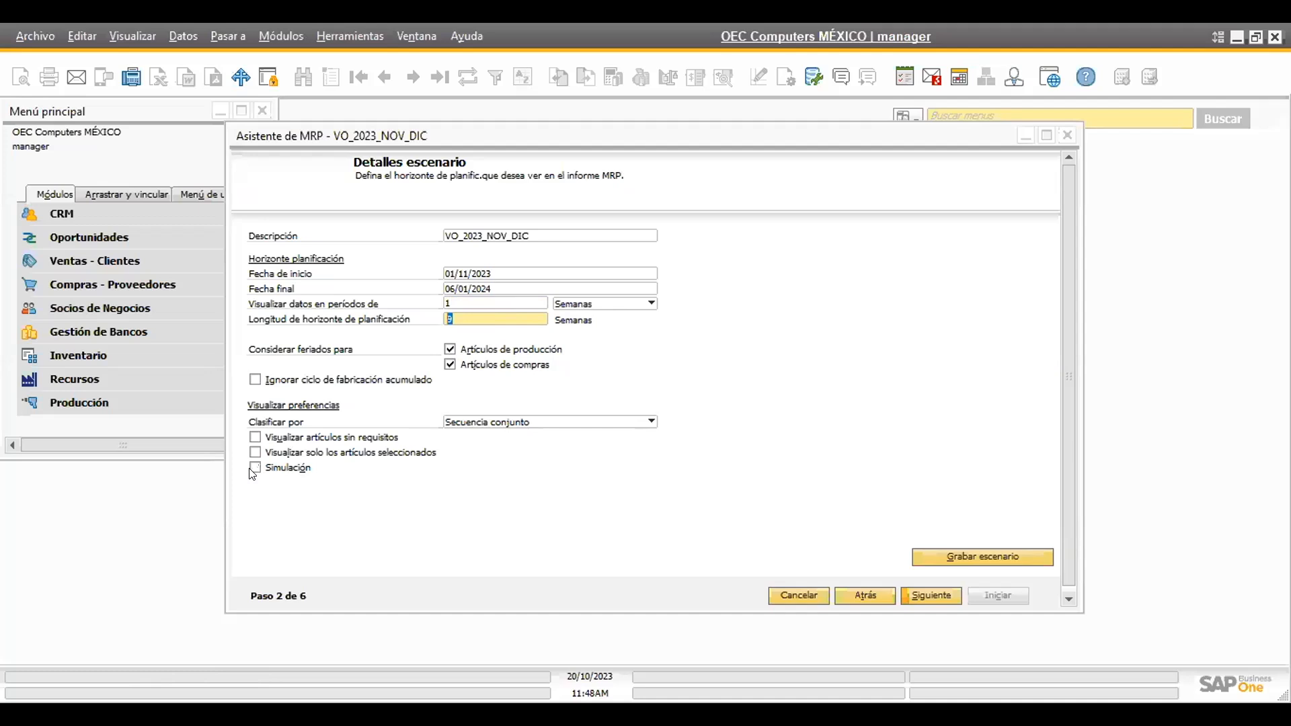
Try to save the VO_2023_NOV_DIC scenario and continue with the start date 01/11/2023
left_click(985, 556)
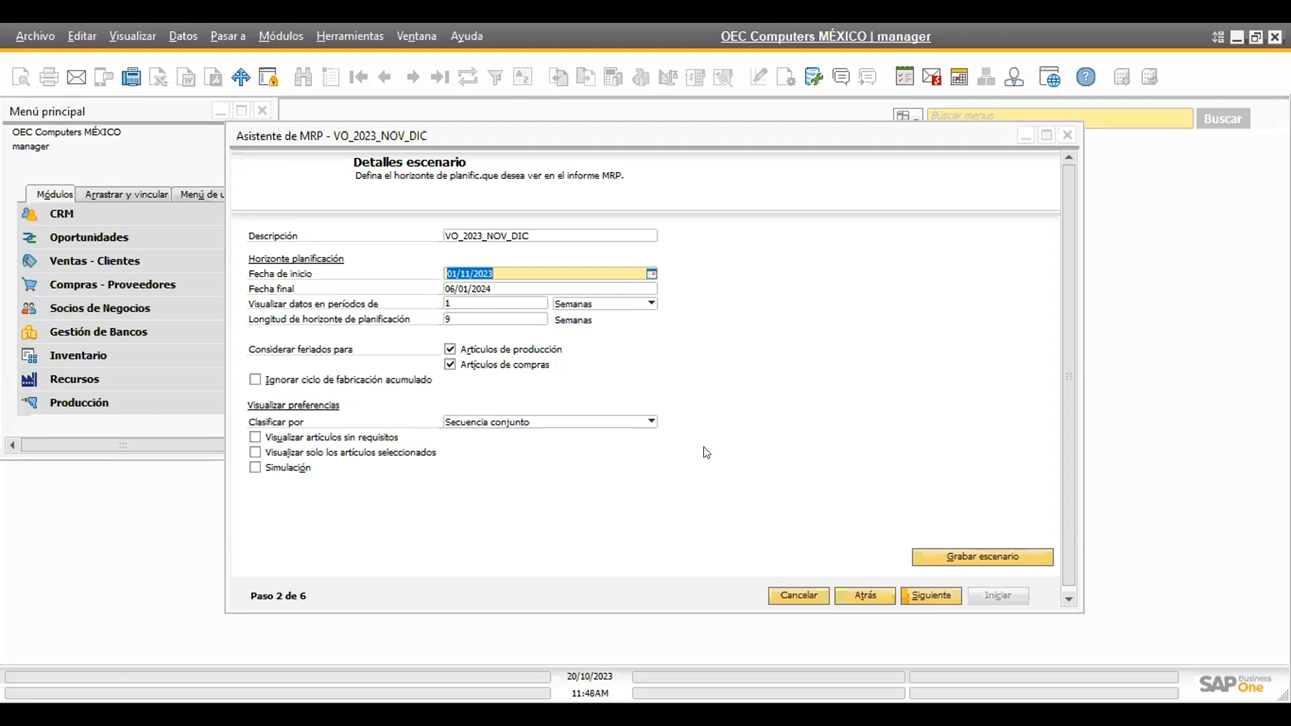
left_click(925, 597)
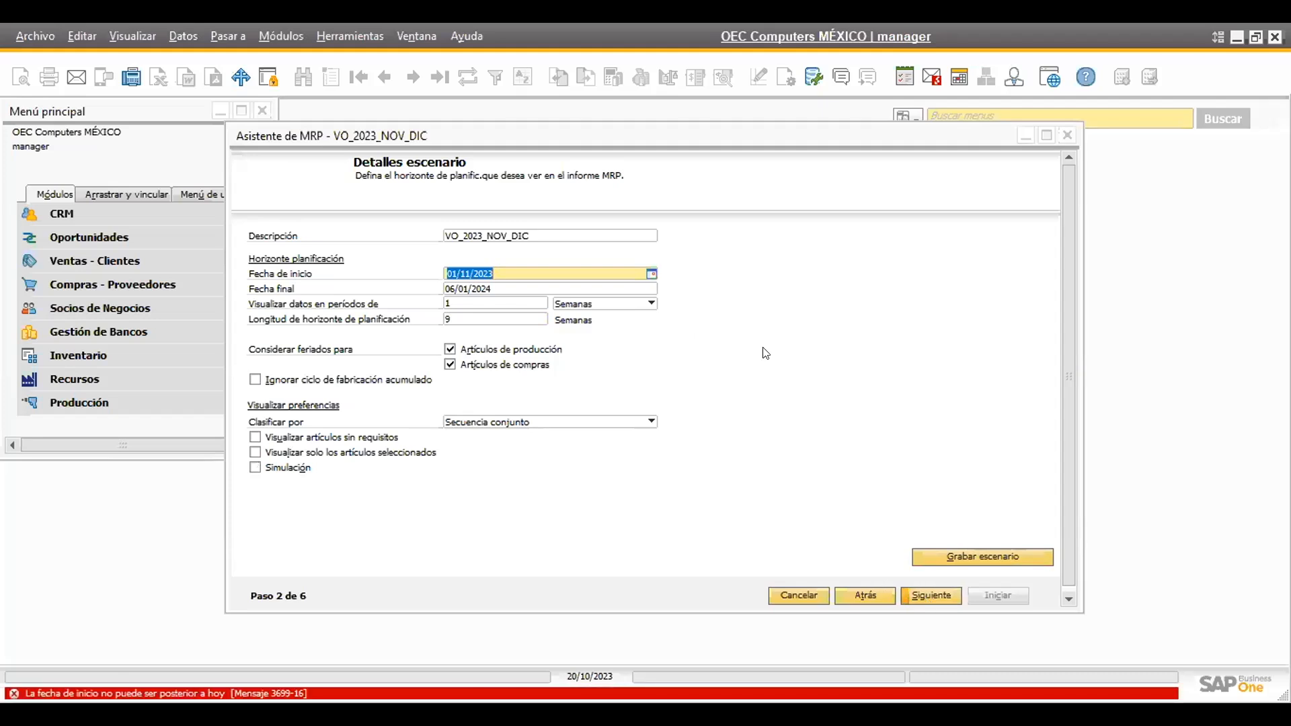
Set the scenario's start date to 01/10/2023 and continue to the item selection
left_click(651, 274)
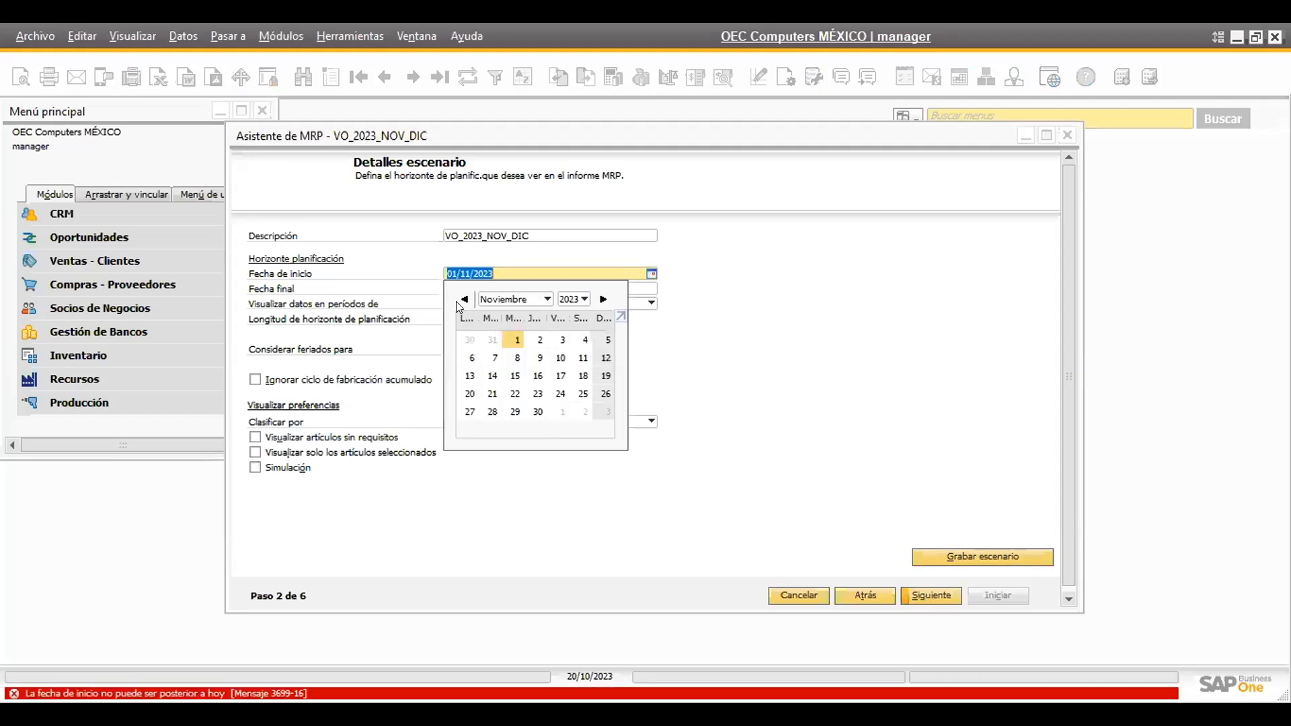
left_click(464, 299)
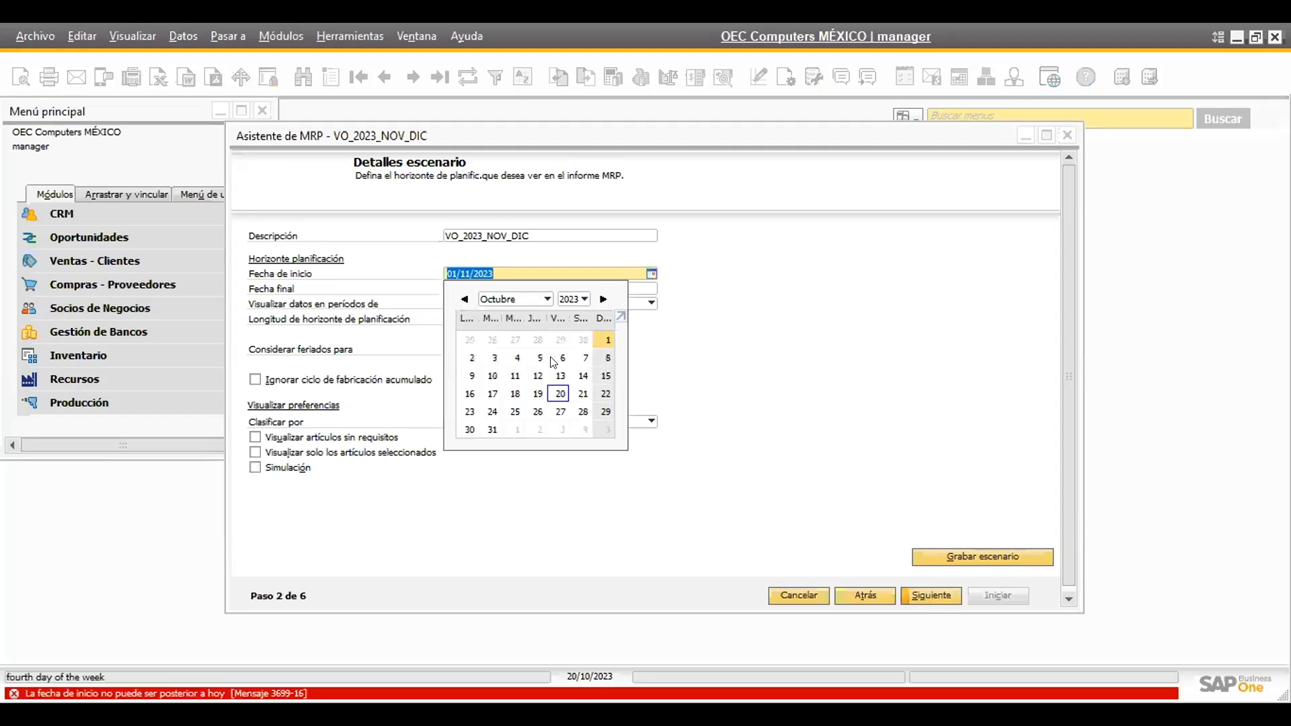
left_click(605, 336)
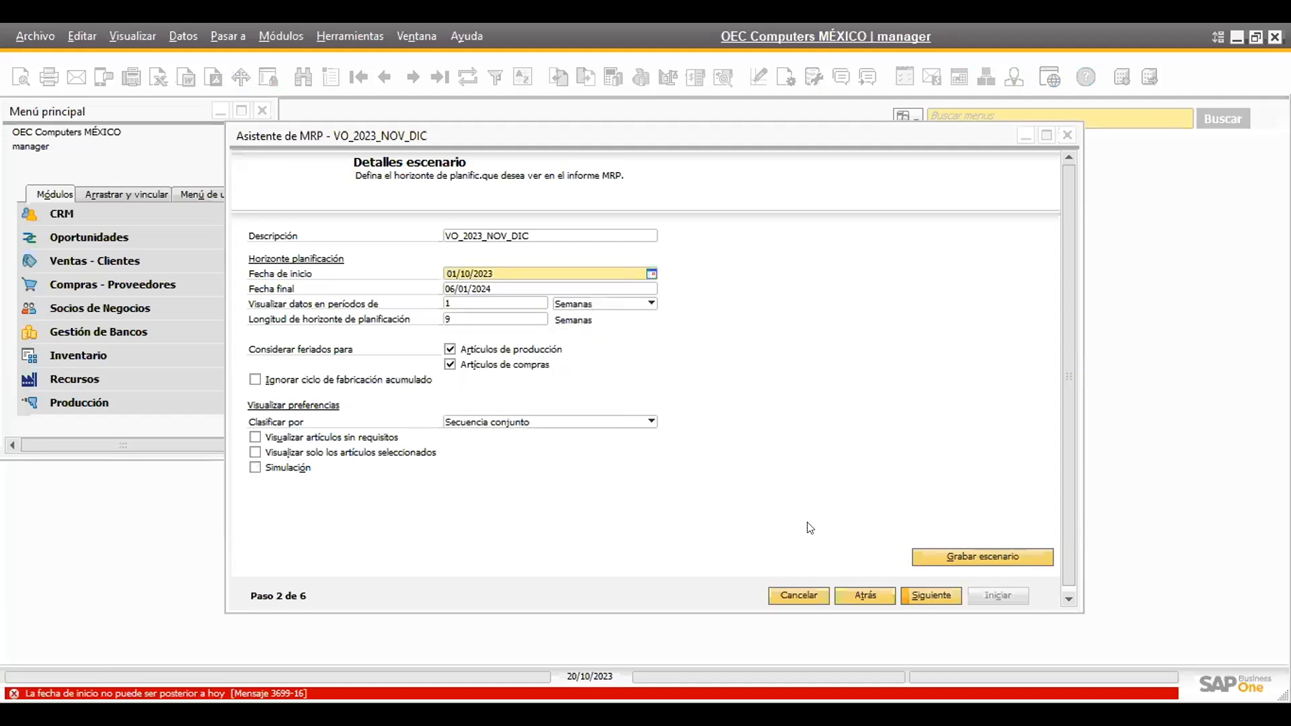
left_click(932, 593)
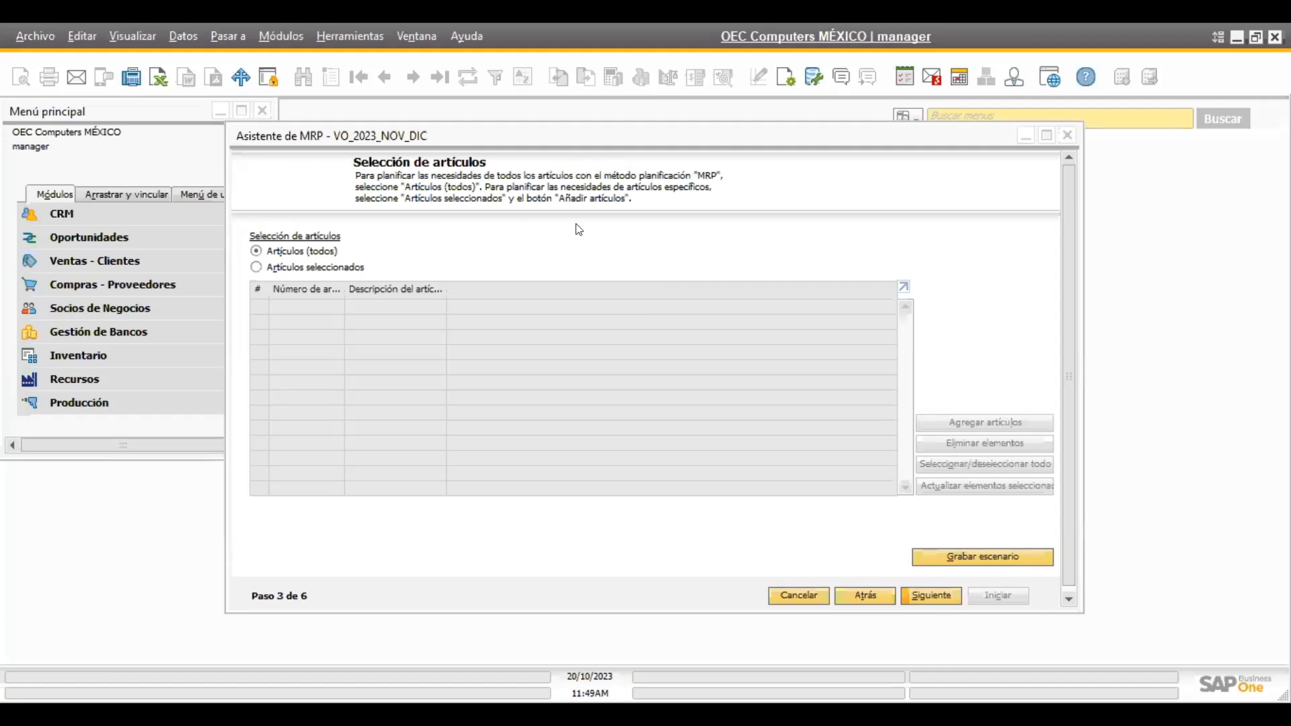
Restrict the scenario's planning to selected items (Artículos seleccionados) instead of all items
left_click(257, 268)
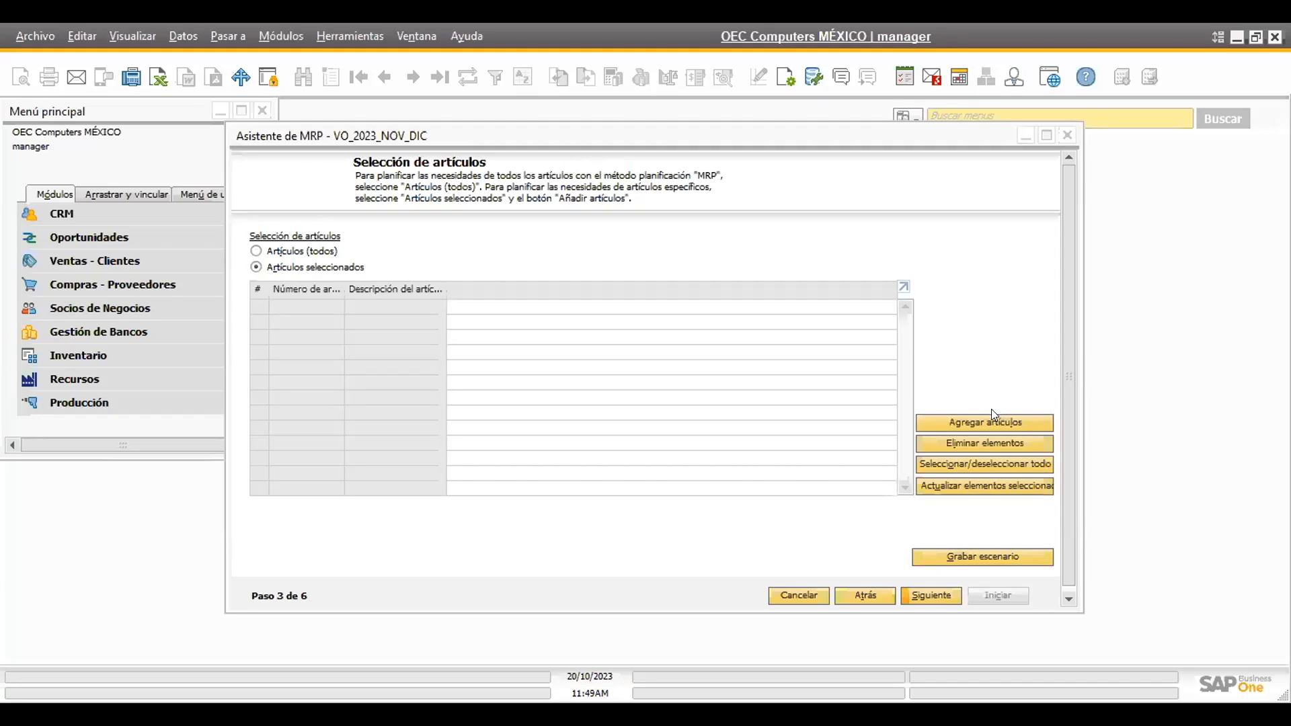
left_click(256, 251)
left_click(257, 267)
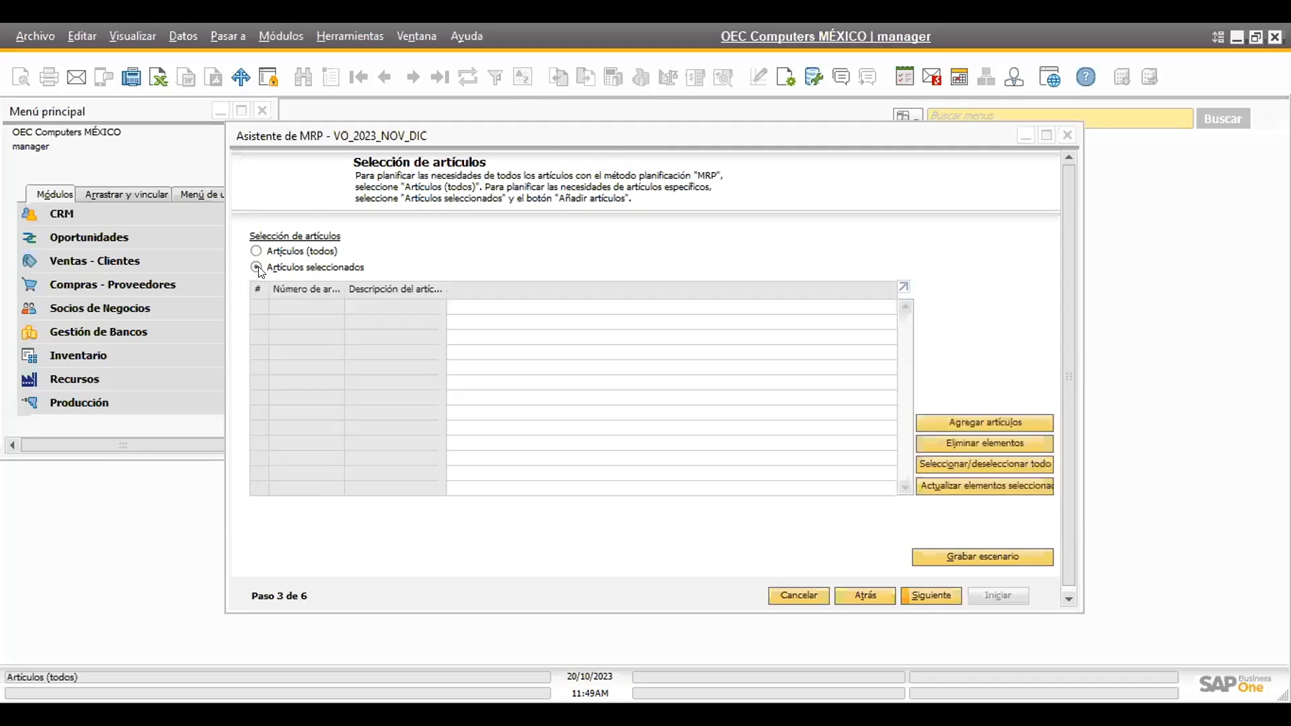
Add item VO_001 to the scenario's selected items, using VO_001 as both the start and end of the item number range
left_click(978, 423)
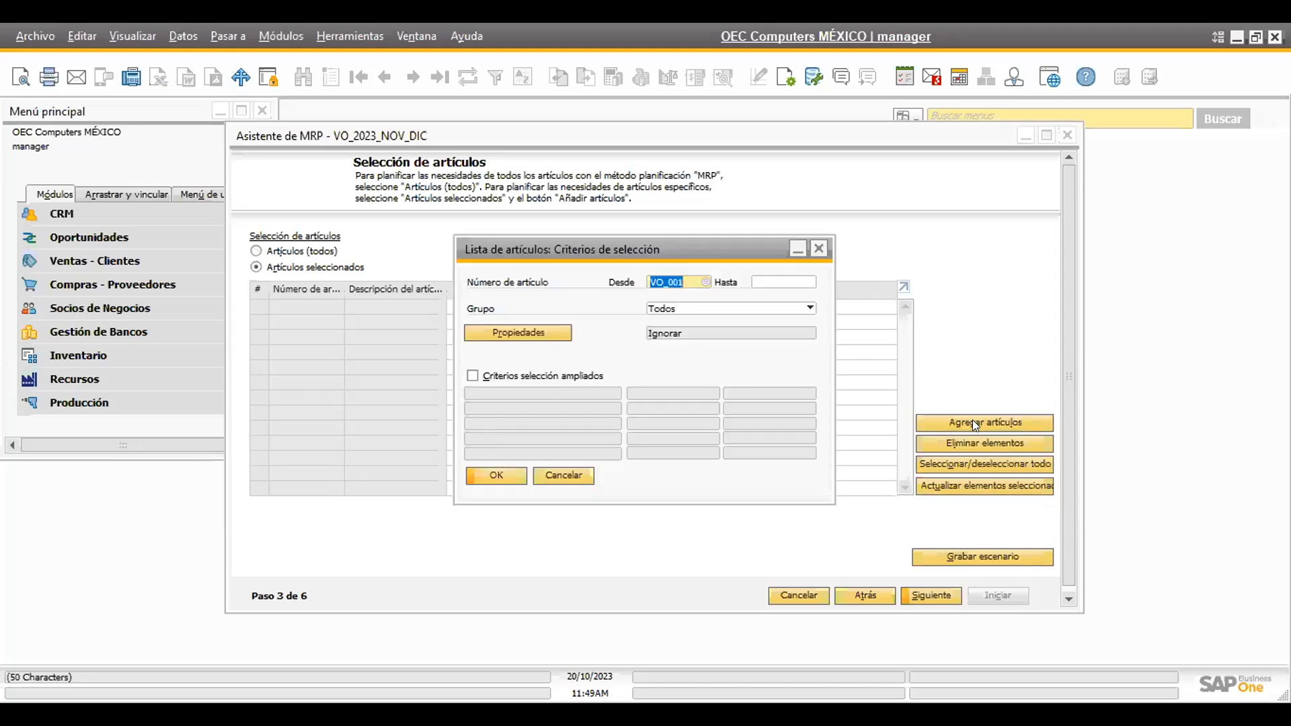
left_click(805, 281)
left_click(680, 279)
key("ctrl+c")
left_click(793, 282)
left_click(801, 281)
key("ctrl+v")
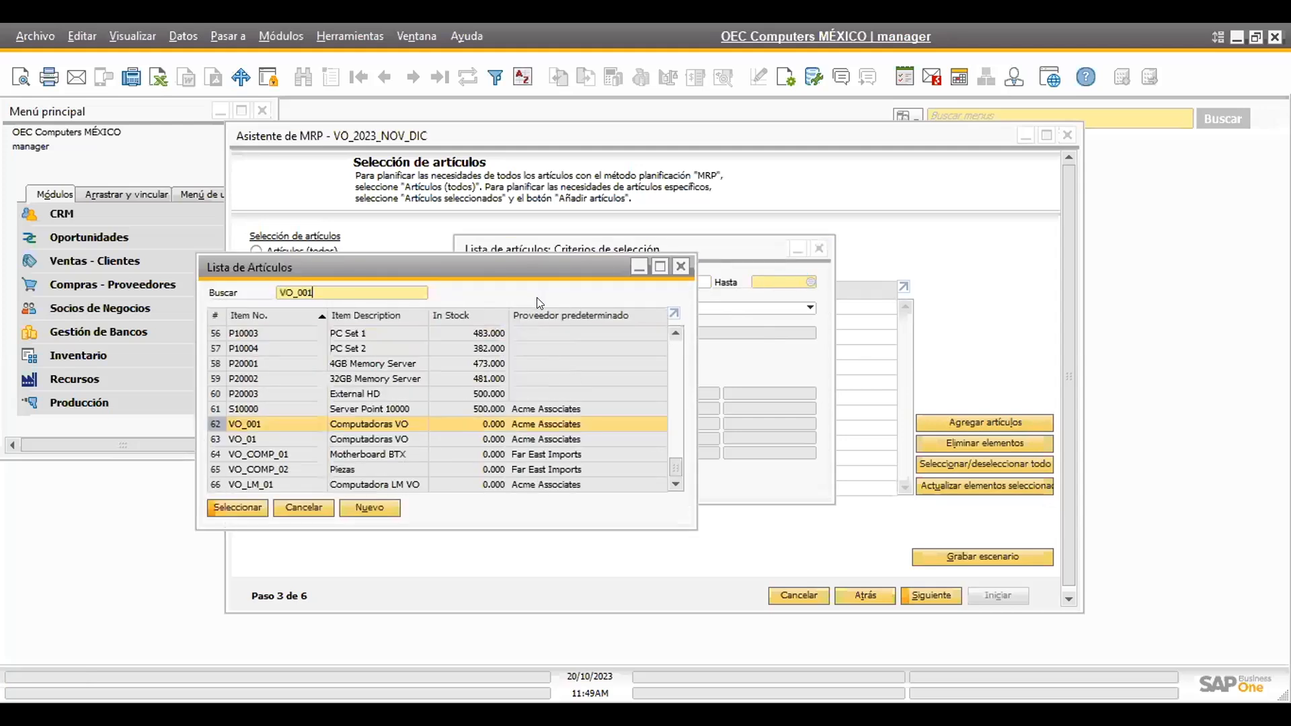
double_click(263, 422)
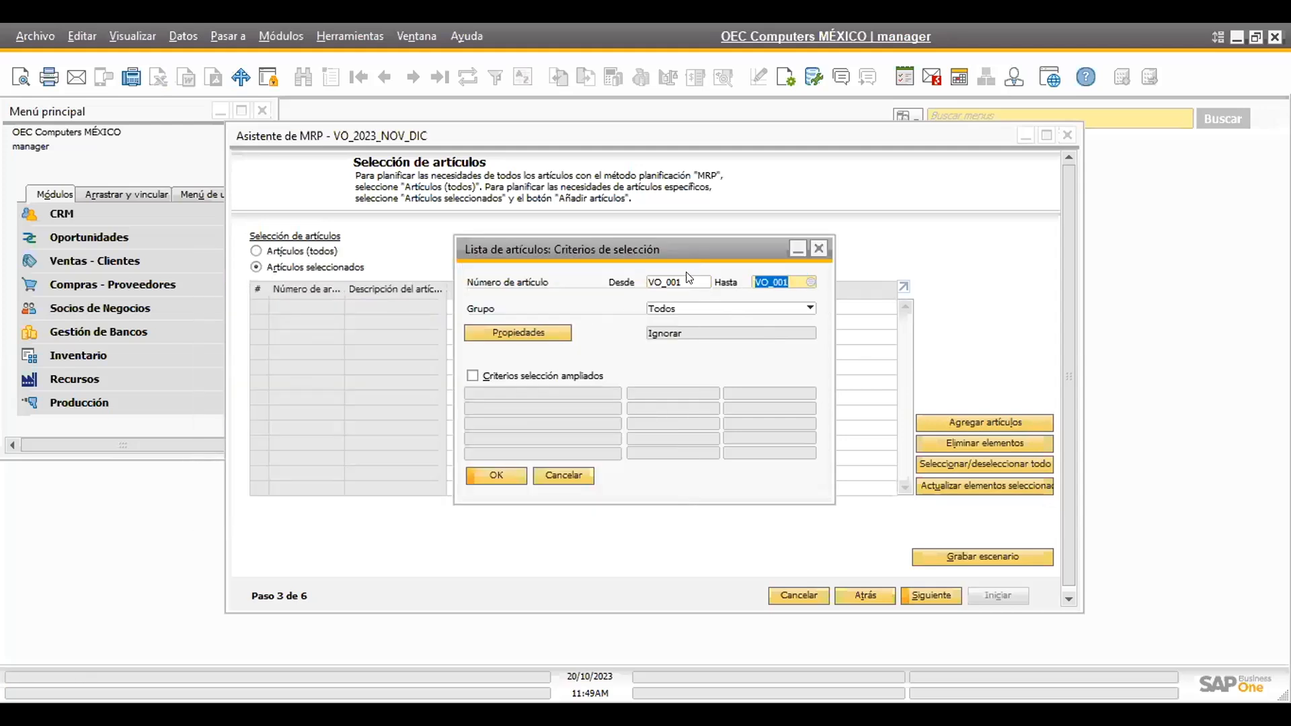
left_click(494, 471)
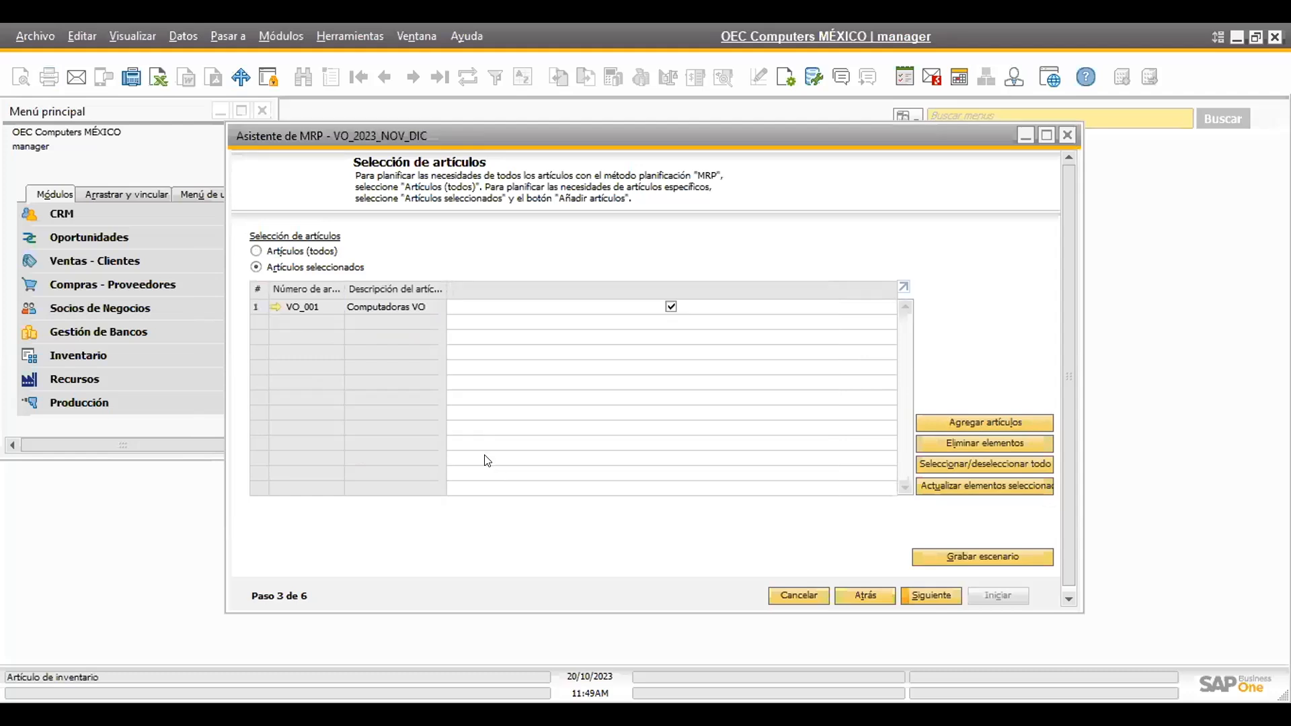
Add the items in the number range from A00001 to VO_001 to the scenario's item list
left_click(971, 422)
left_click(706, 283)
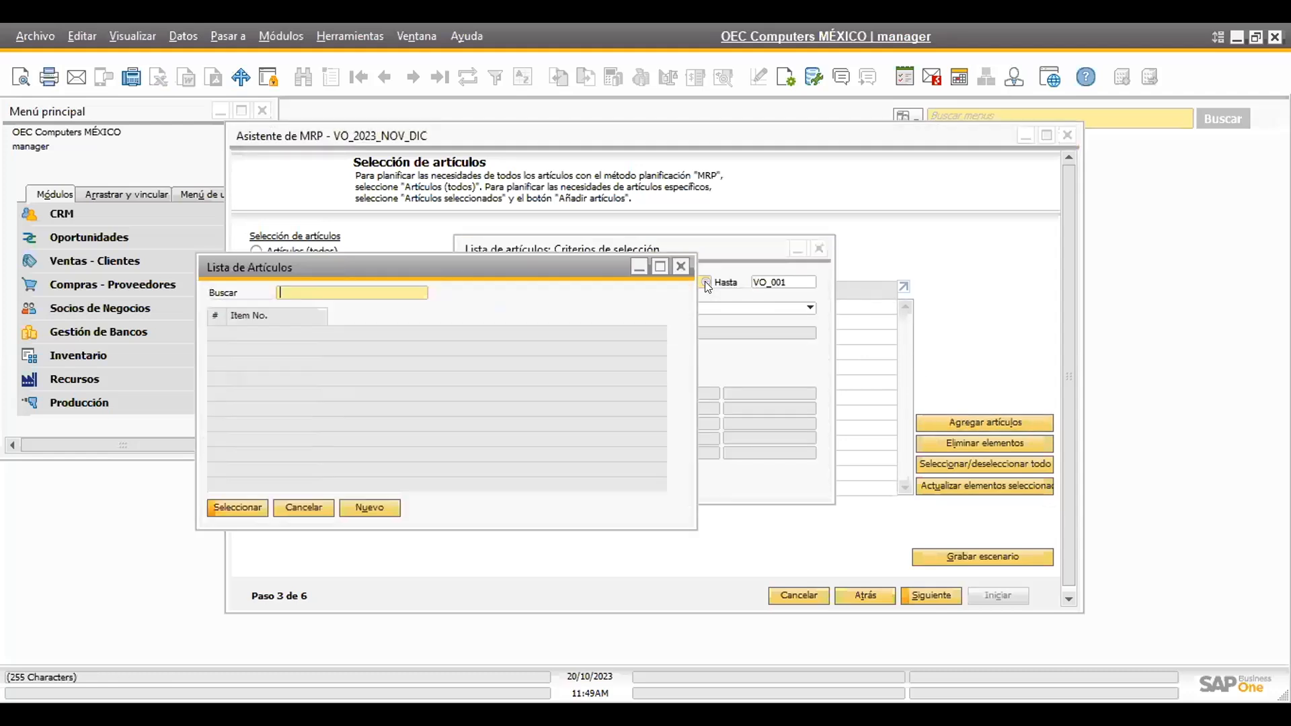
double_click(280, 331)
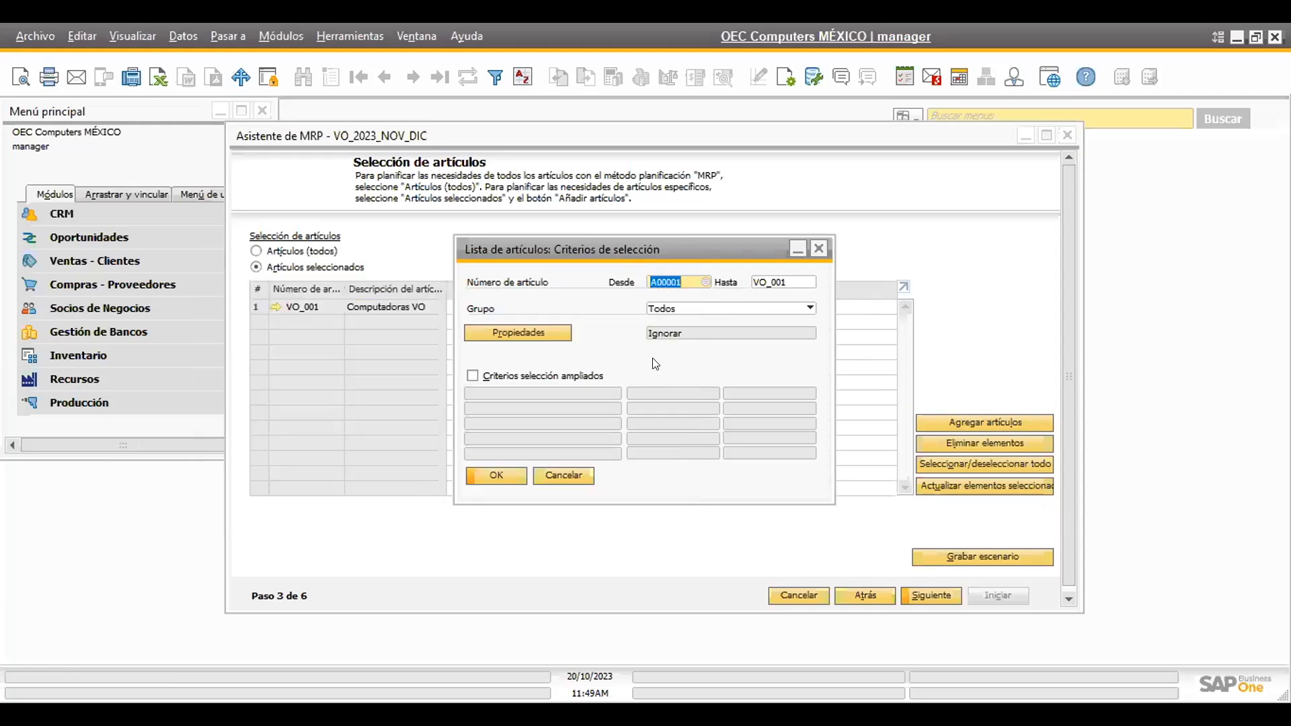
scroll(554, 421, "down", 7)
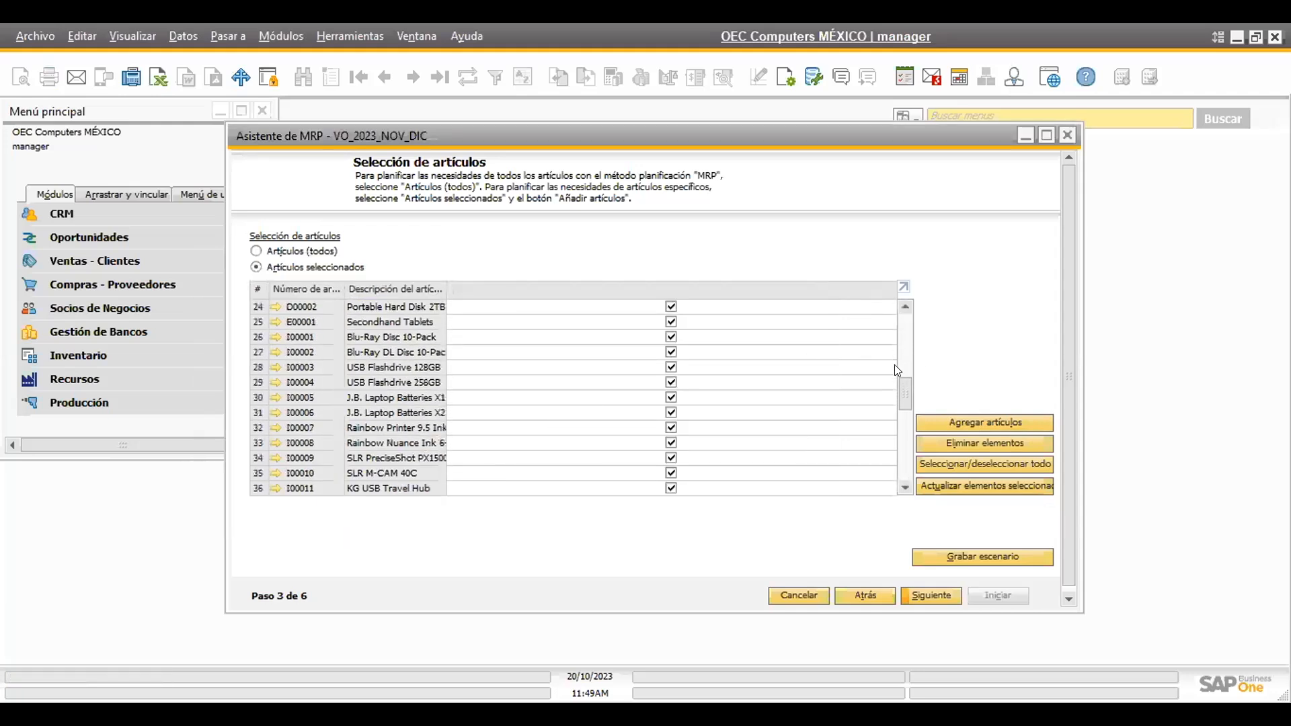
Deselect every item in the expanded item list except VO_001, and restore the list to its normal size
left_click_drag(902, 391, 906, 285)
left_click(905, 285)
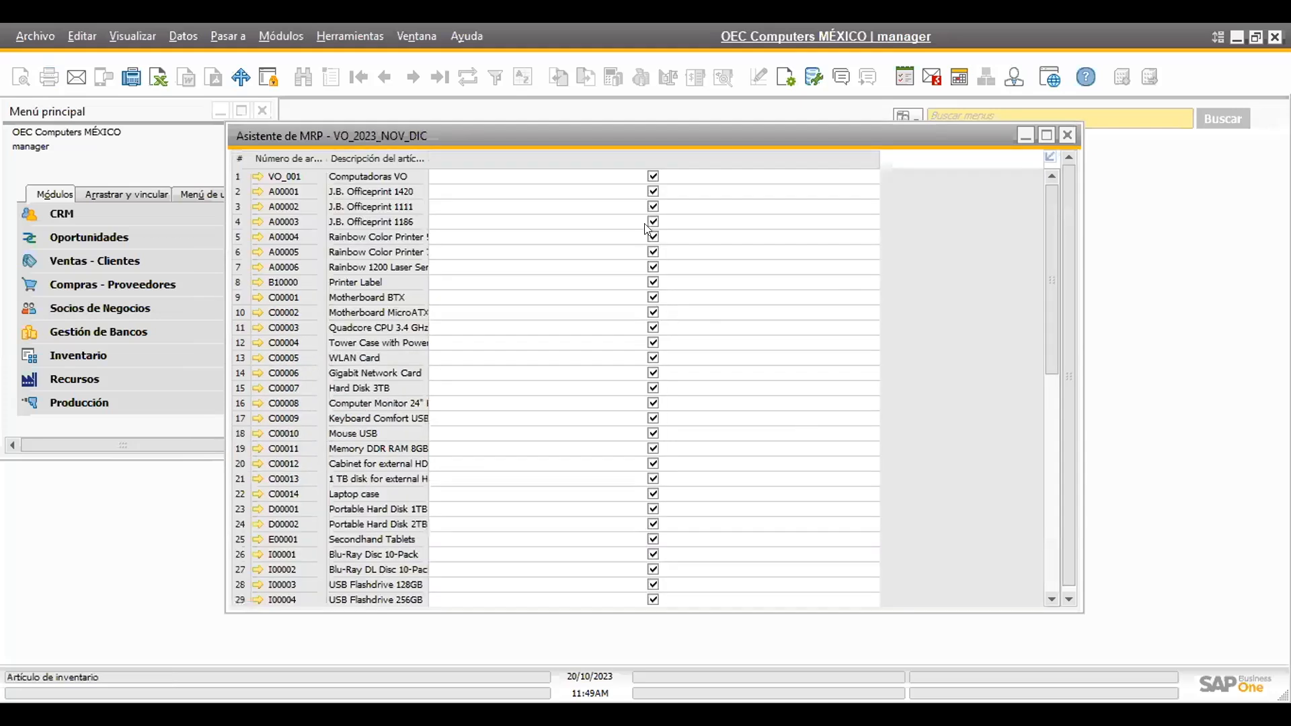
left_click(653, 192)
left_click_drag(1046, 231, 1036, 589)
left_click(653, 600)
left_click_drag(1044, 415, 1048, 166)
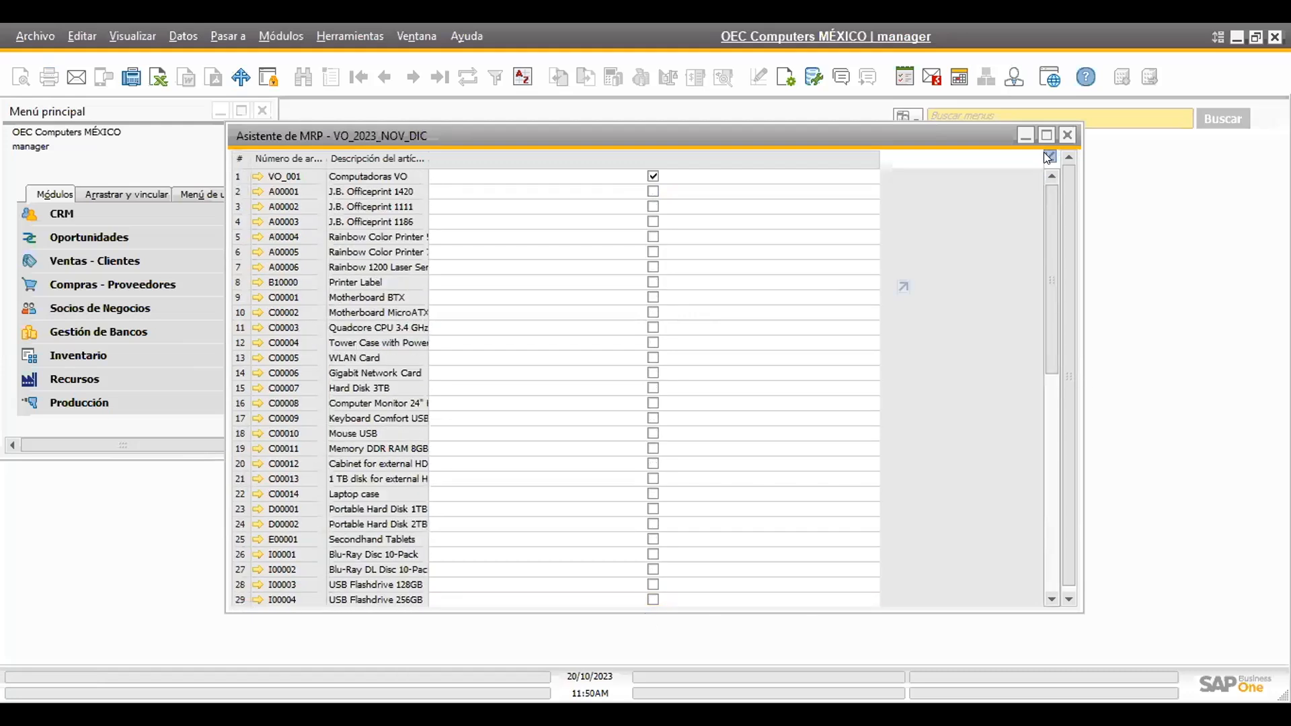
left_click(1047, 155)
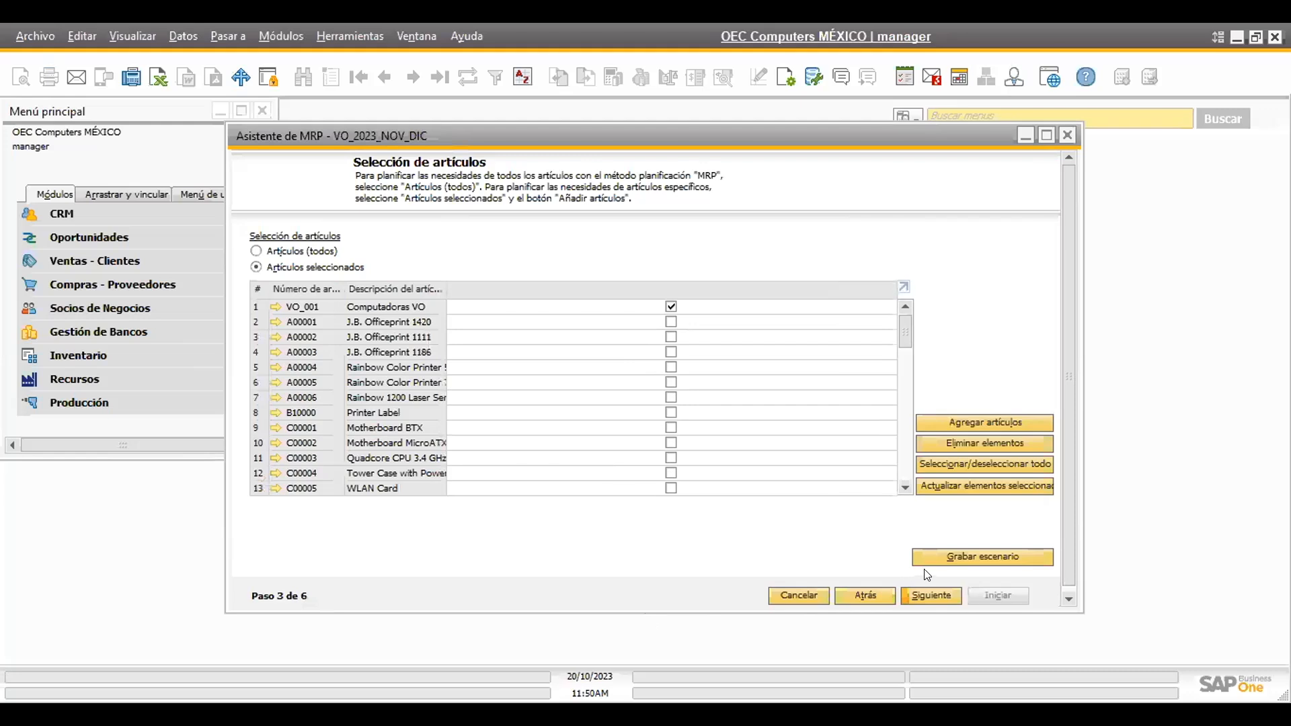
Save the scenario and set its inventory data source to run by warehouse (Almacén) instead of company
left_click(935, 553)
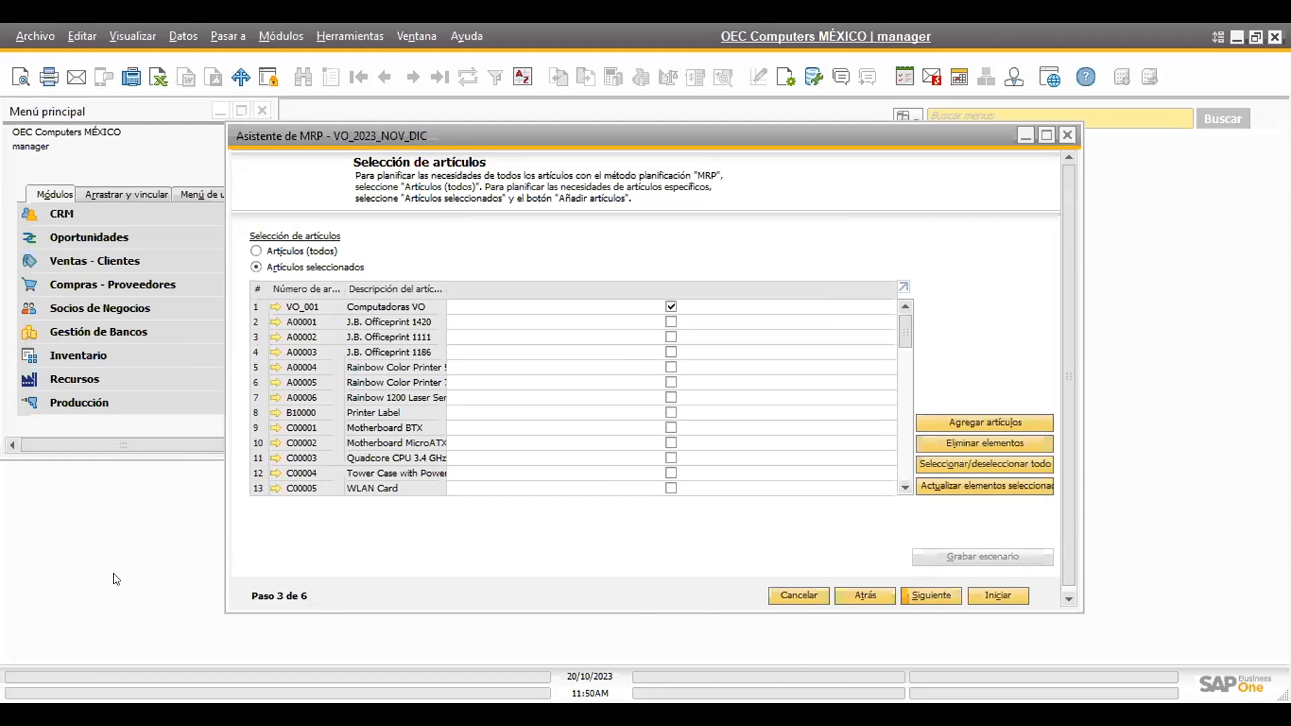
left_click(929, 592)
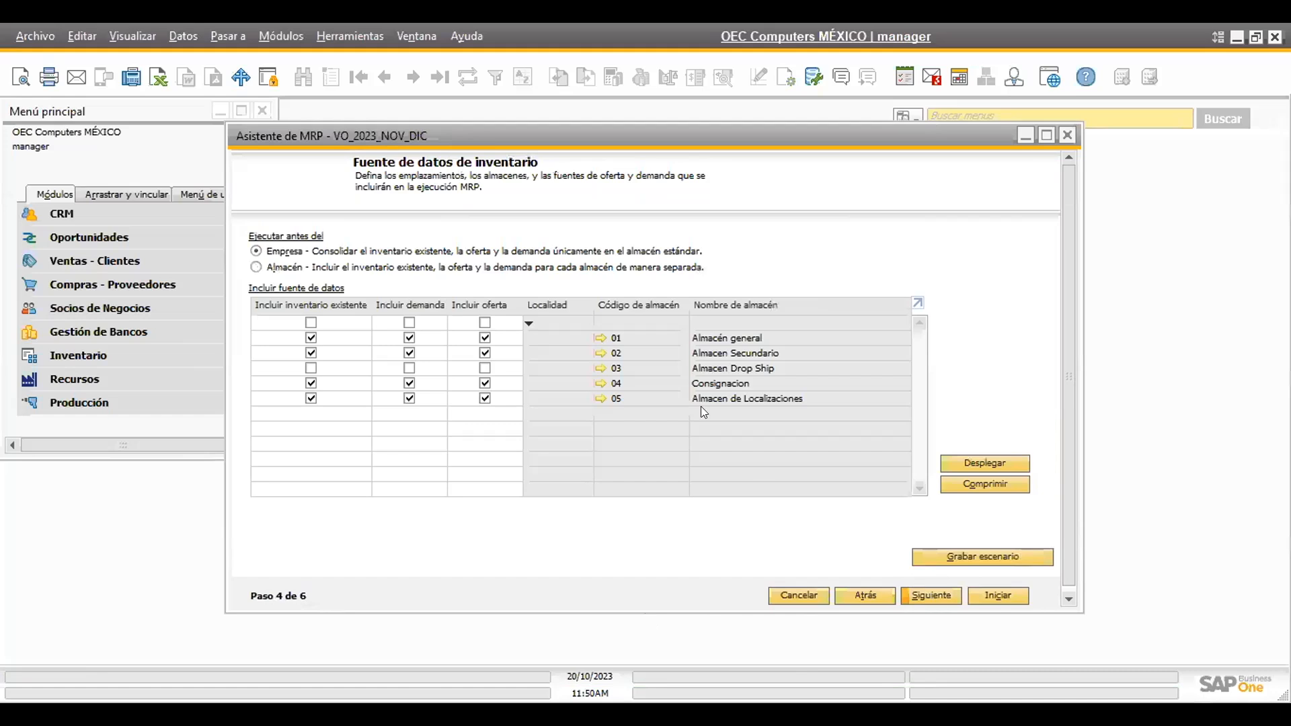
left_click(256, 268)
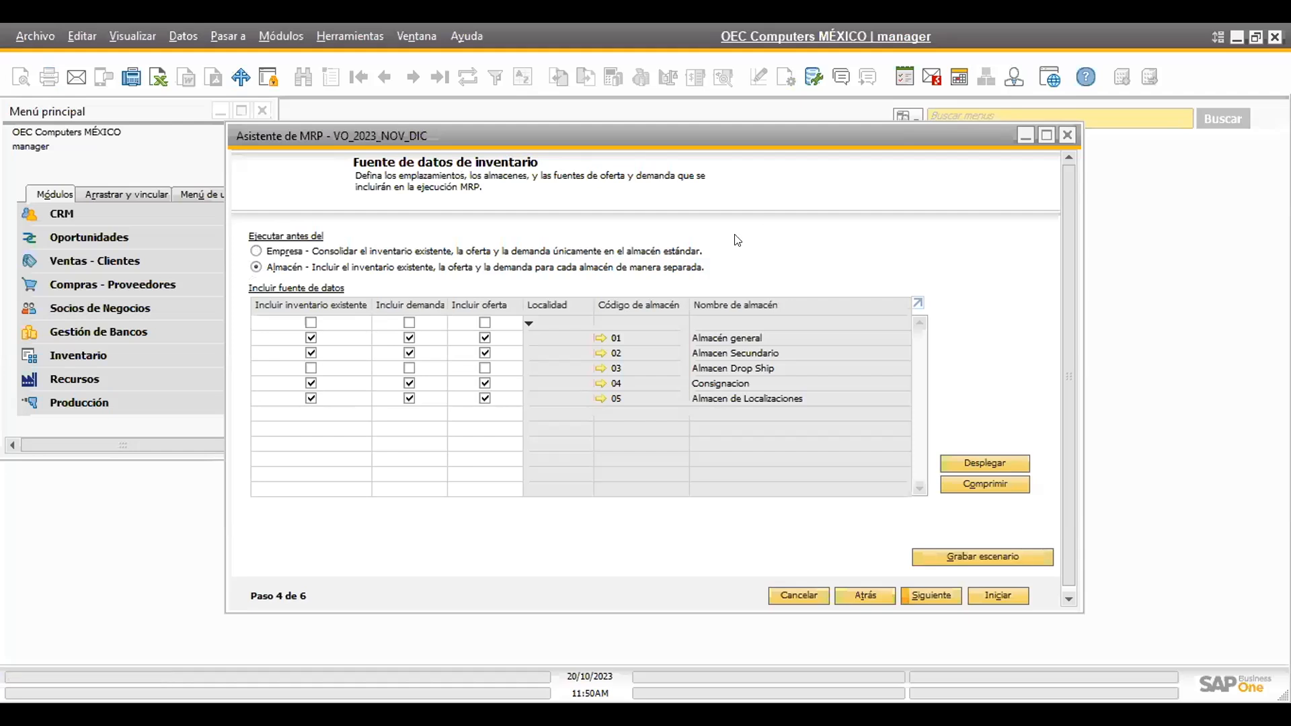
Return to the item selection and open the inventory data in the master record of item VO_001
left_click(882, 589)
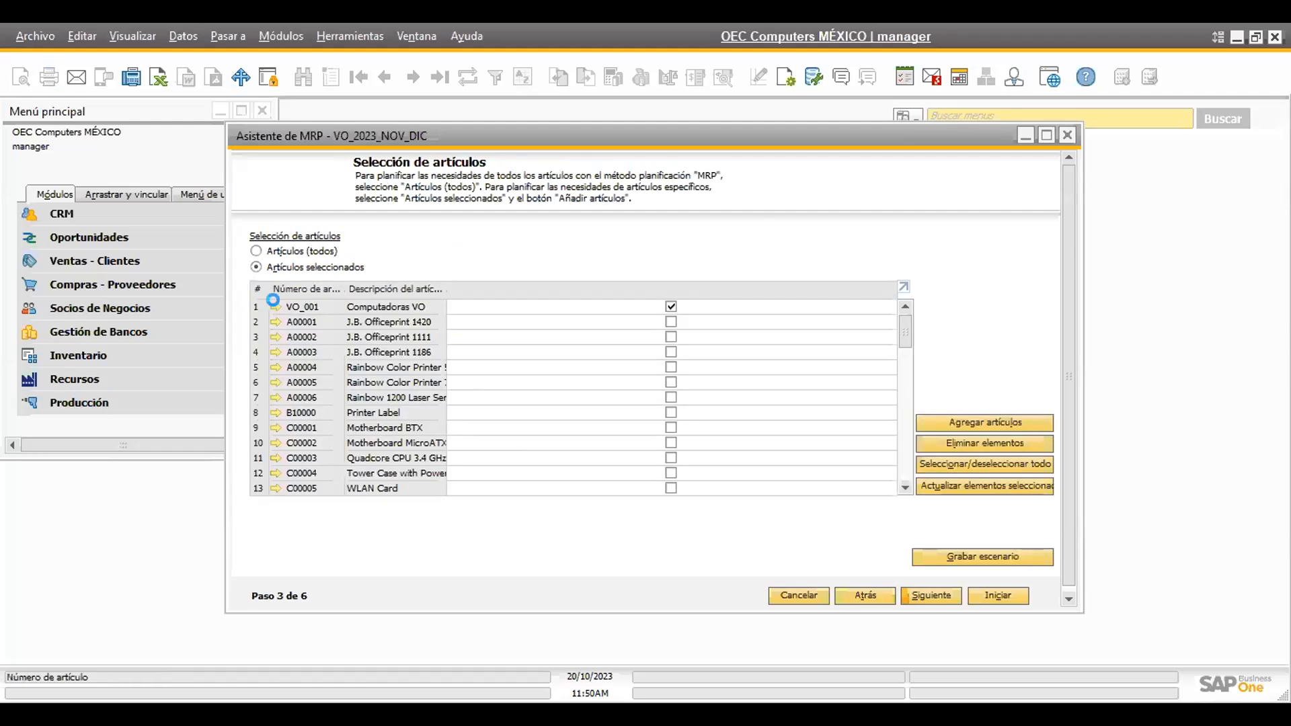
left_click(644, 261)
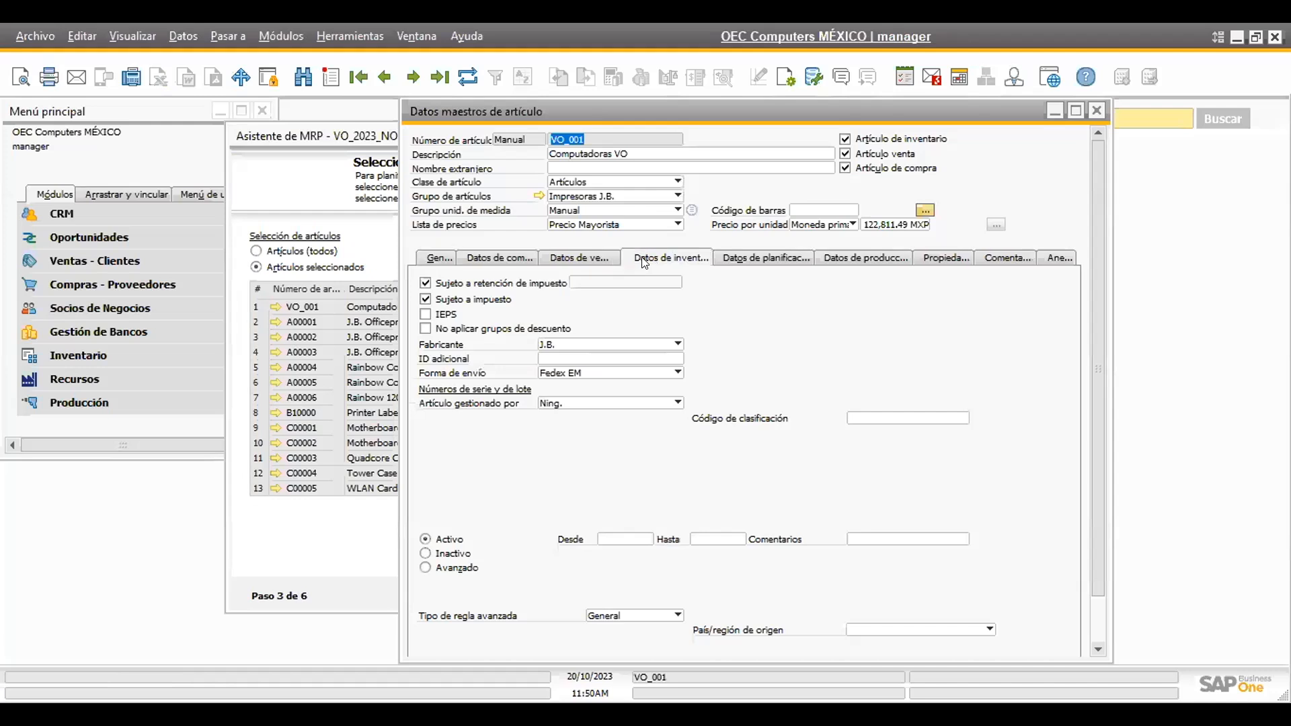
left_click(605, 257)
left_click(669, 261)
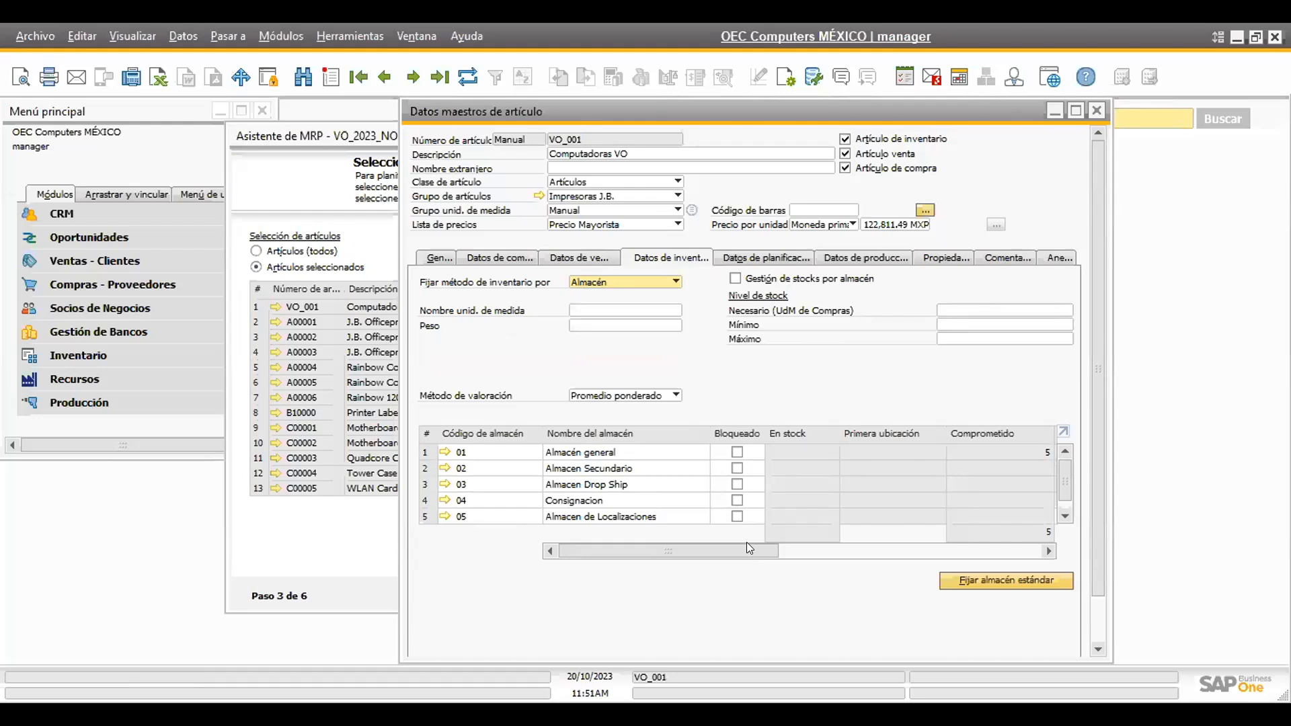
Examine item VO_001's stock, committed, ordered and available quantities per warehouse, and return to the wizard's inventory data source settings
left_click_drag(748, 544, 860, 553)
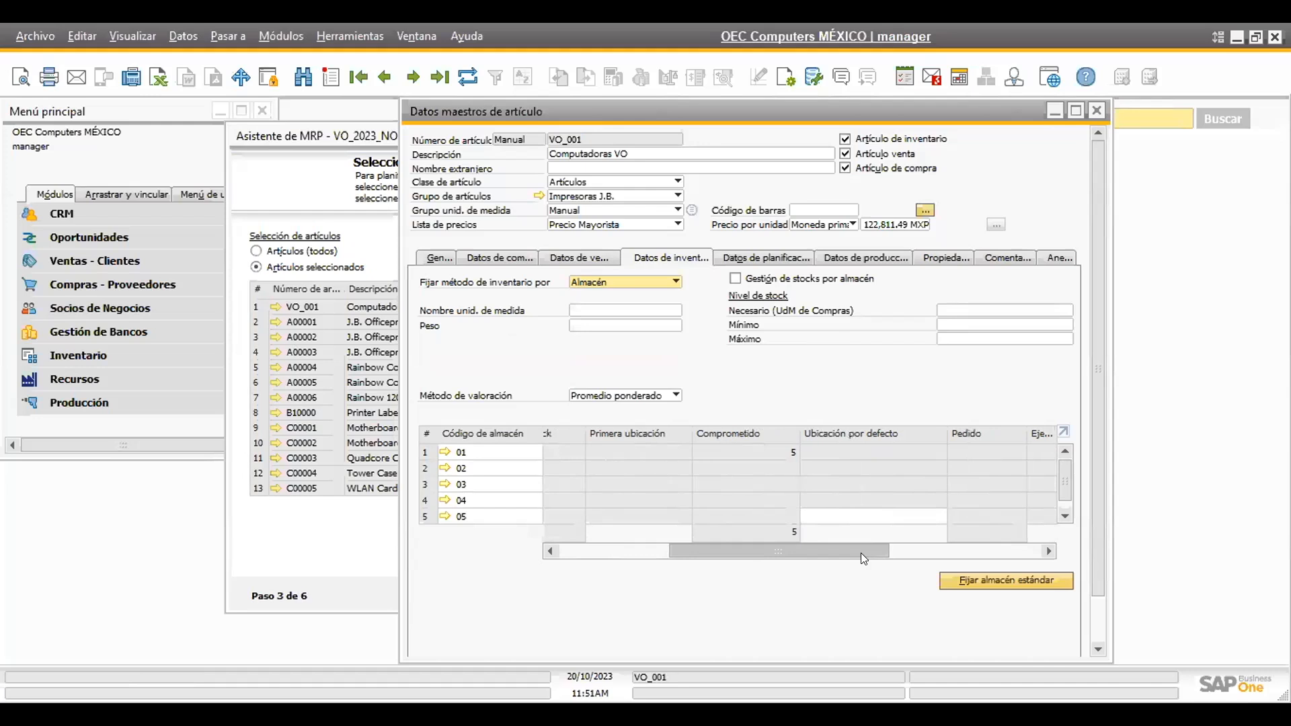
left_click_drag(861, 553, 1034, 551)
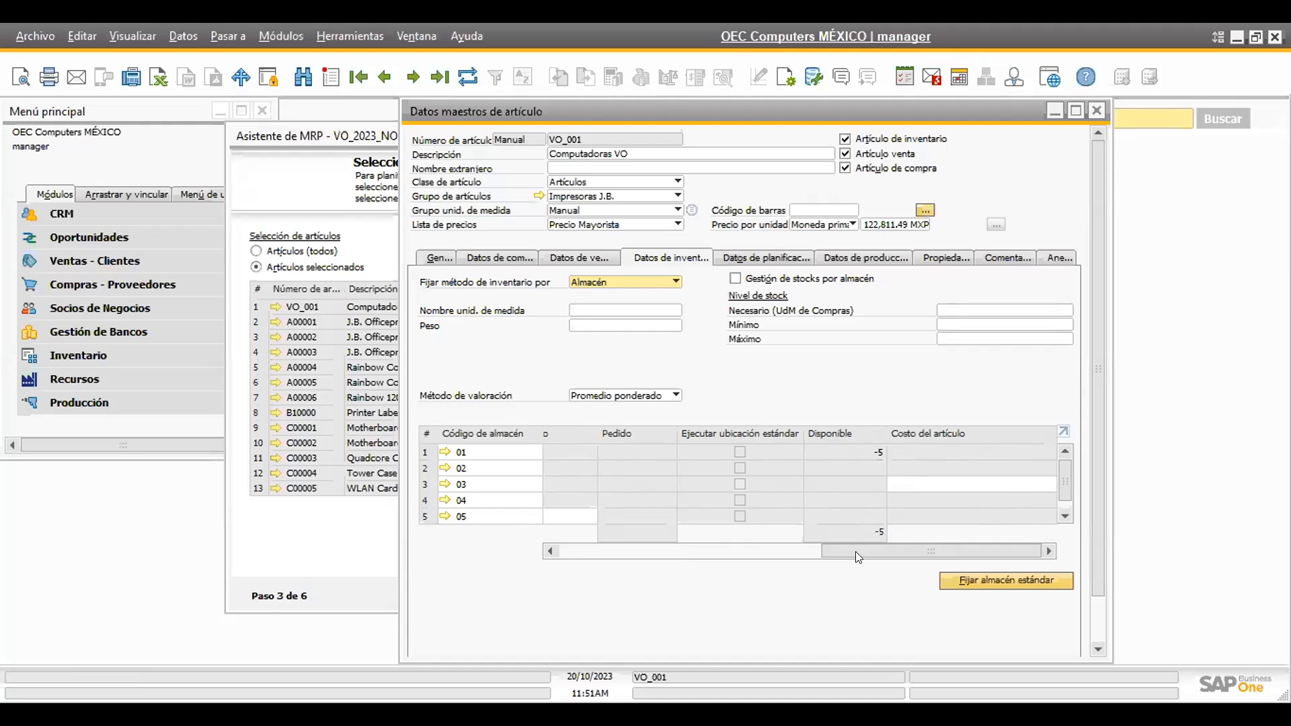
left_click_drag(855, 553, 737, 551)
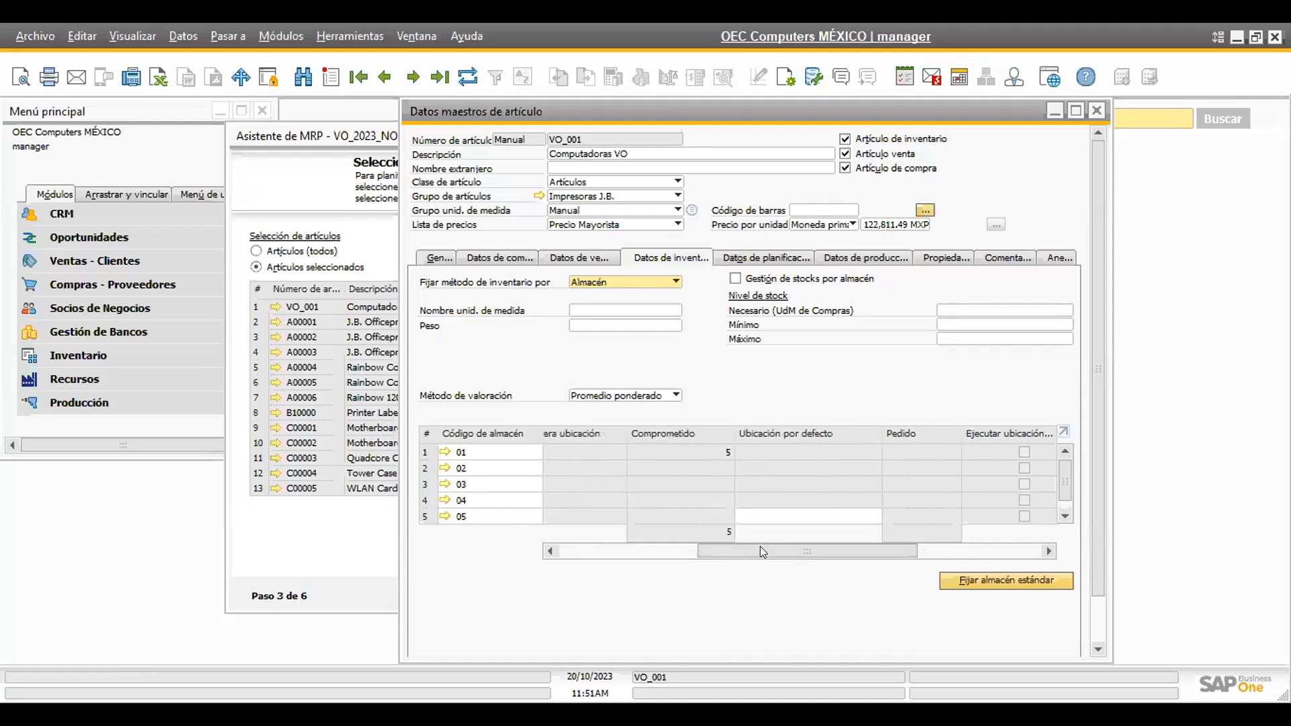
left_click_drag(749, 543, 641, 528)
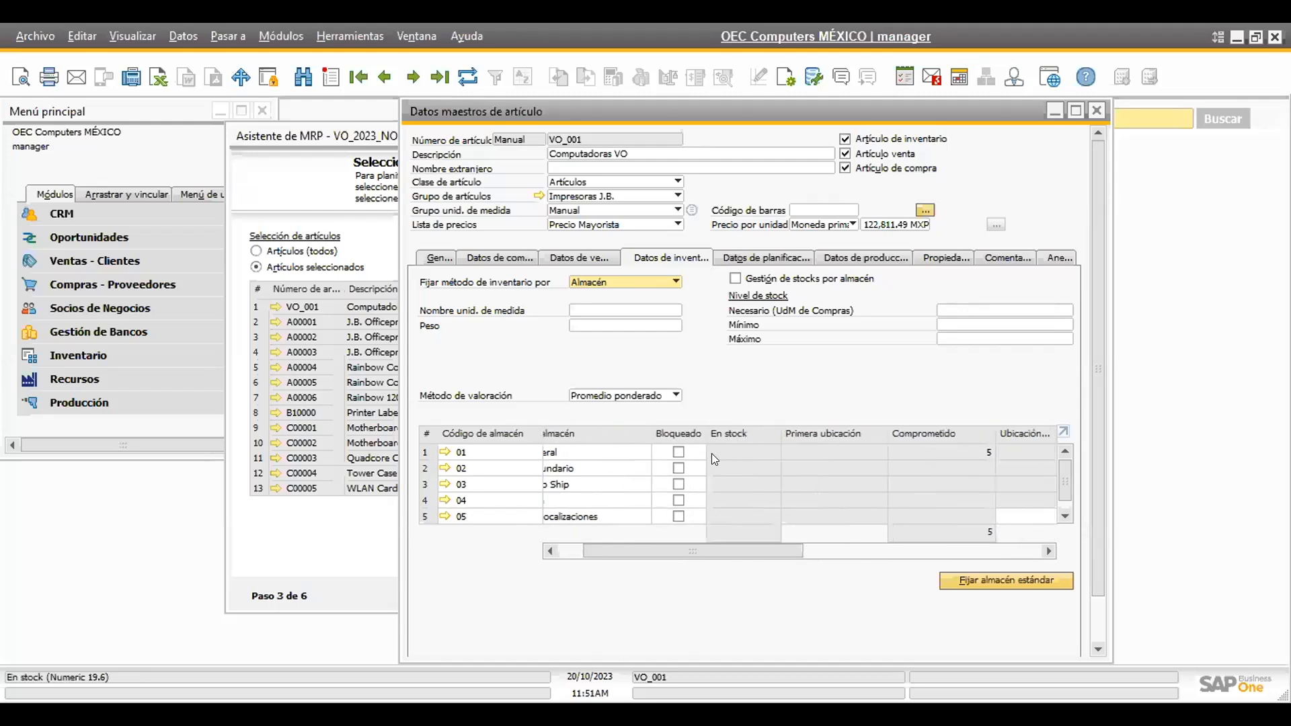
left_click_drag(651, 543, 703, 522)
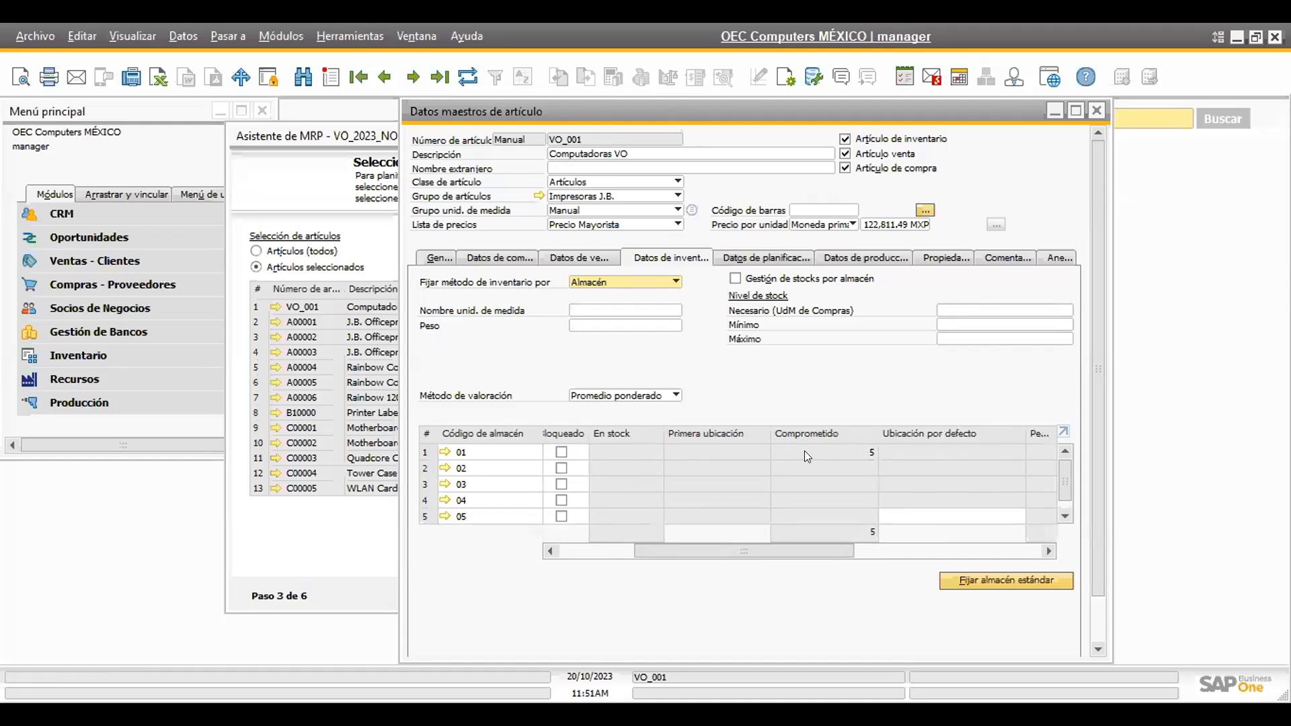
left_click_drag(740, 543, 855, 542)
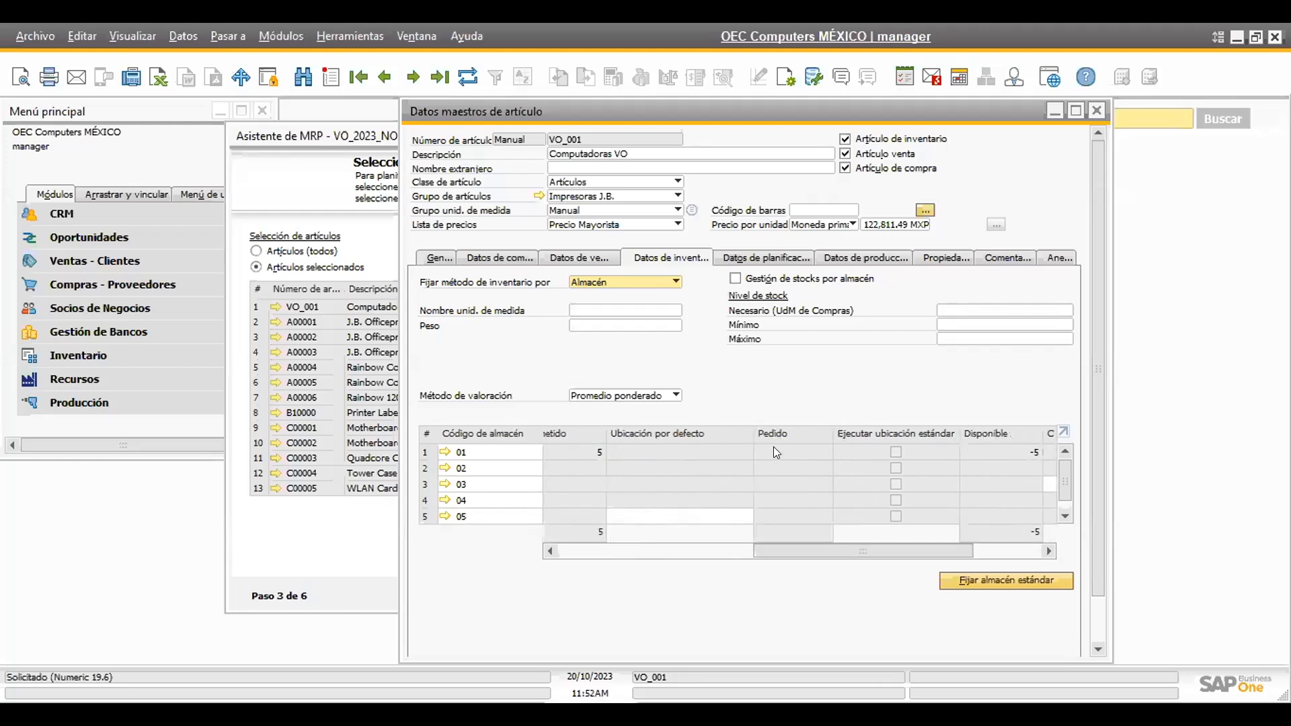
left_click_drag(849, 542, 927, 545)
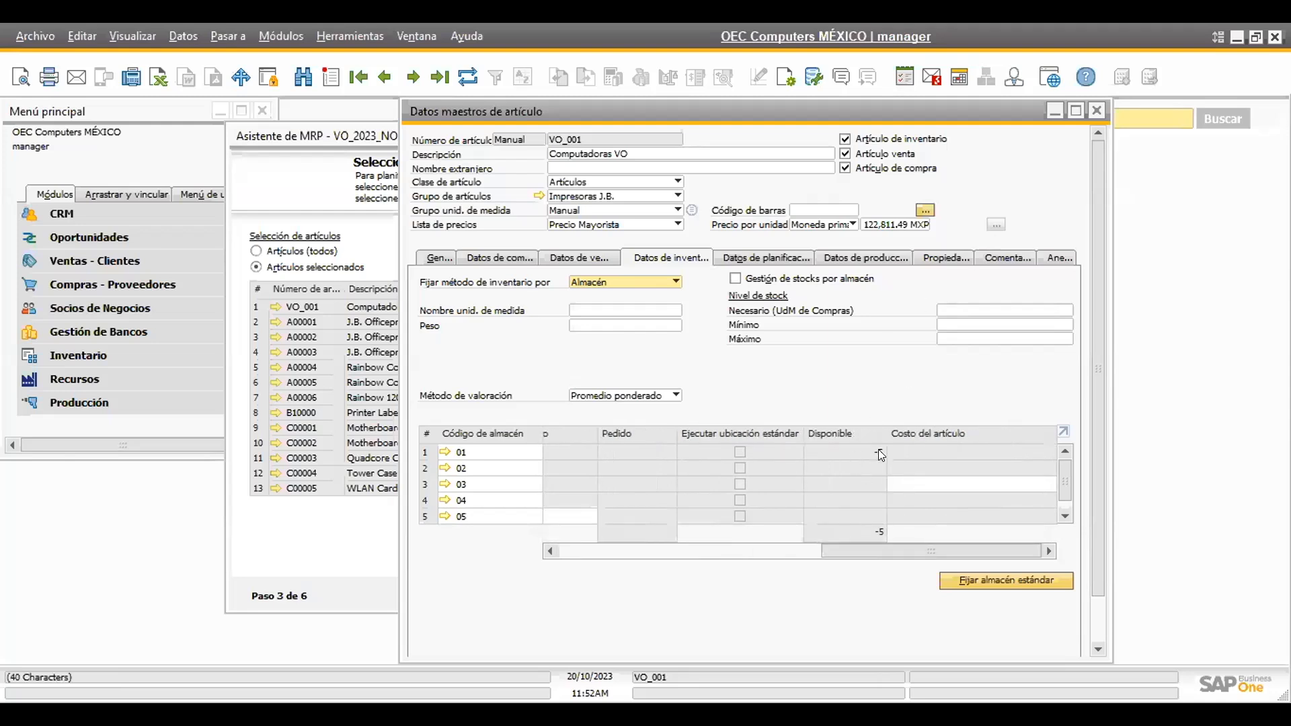
left_click(1097, 113)
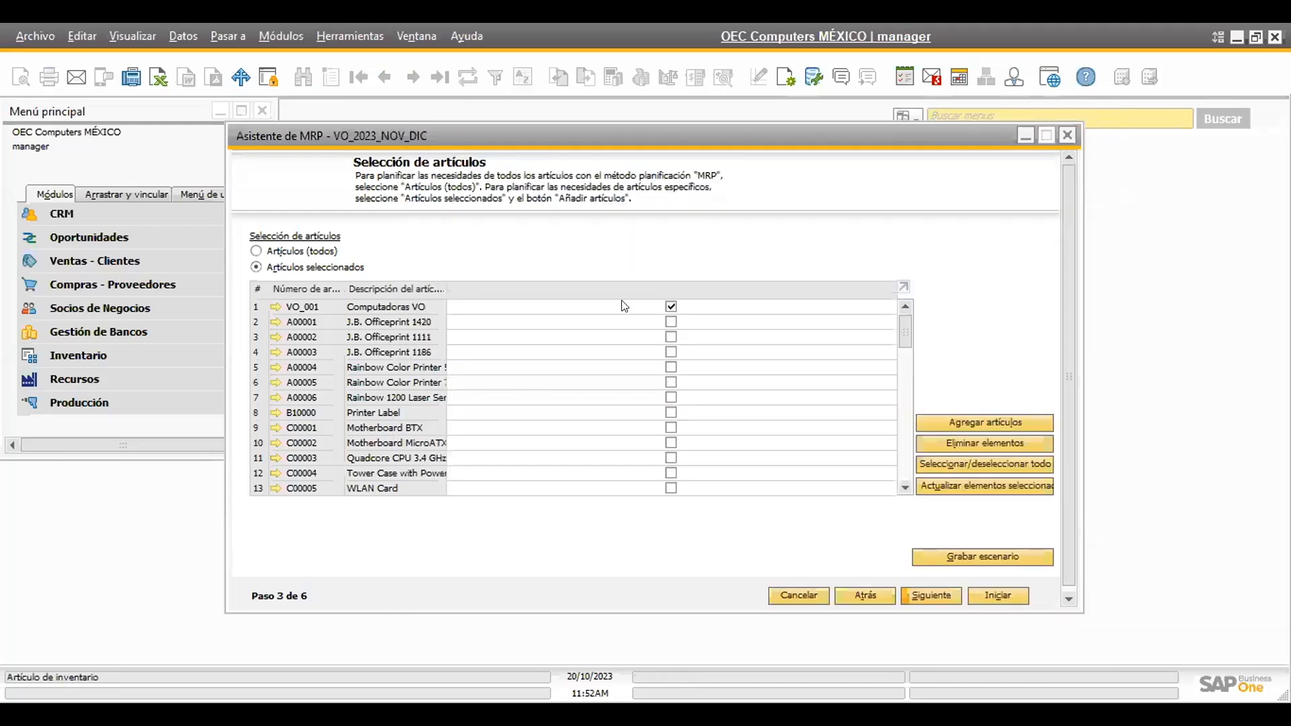
left_click(928, 595)
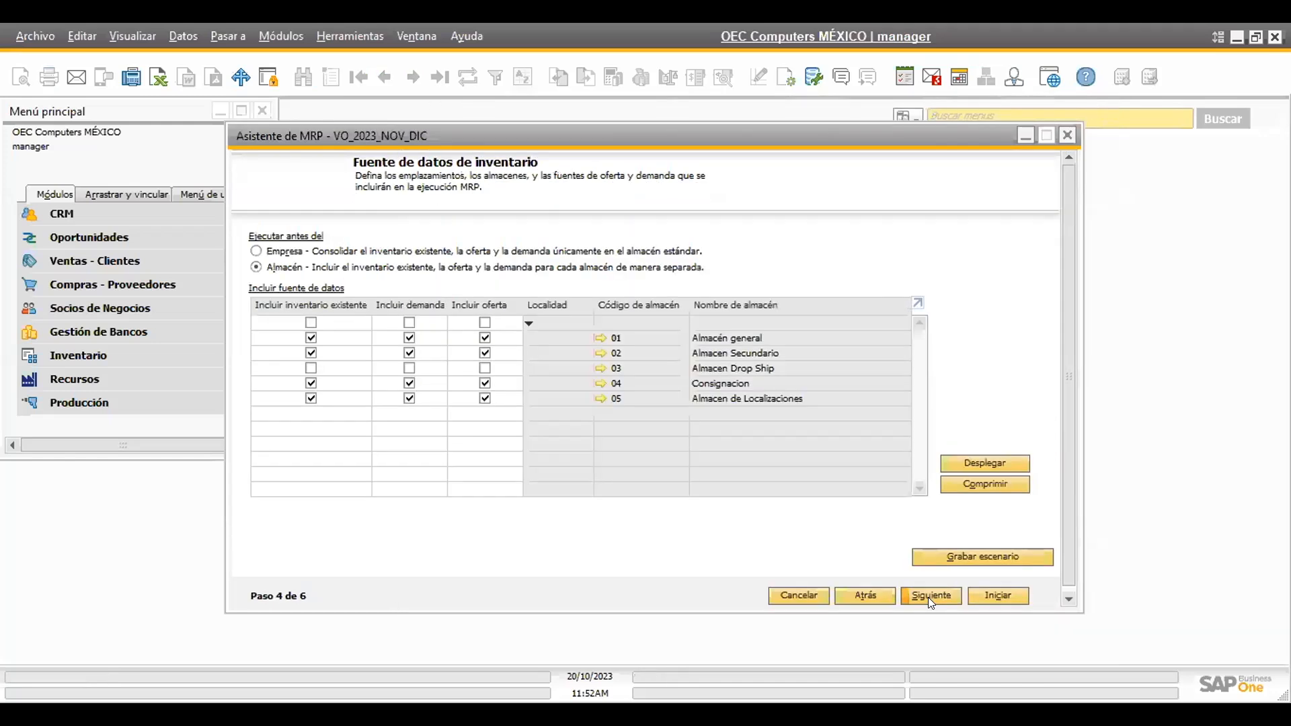
Try excluding existing inventory, demand and supply for warehouses 04 (Consignacion) and 05 (Almacen de Localizaciones)
left_click(311, 383)
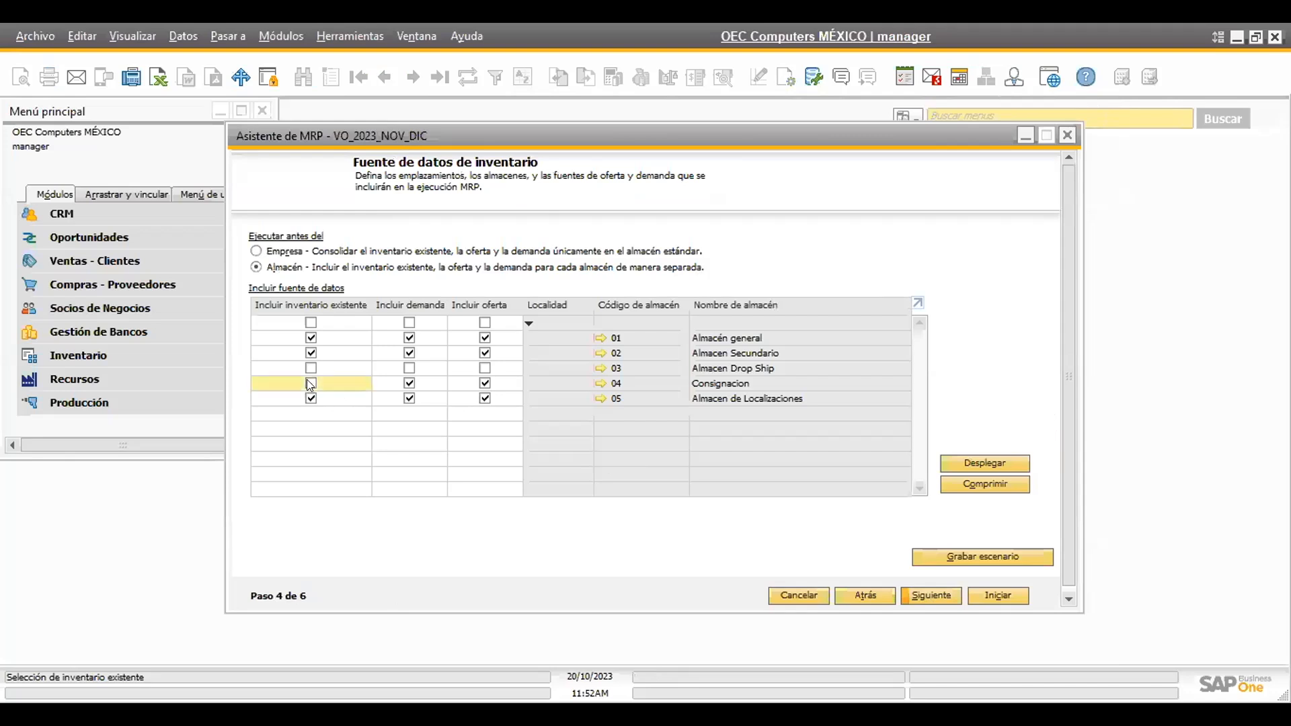
left_click(411, 389)
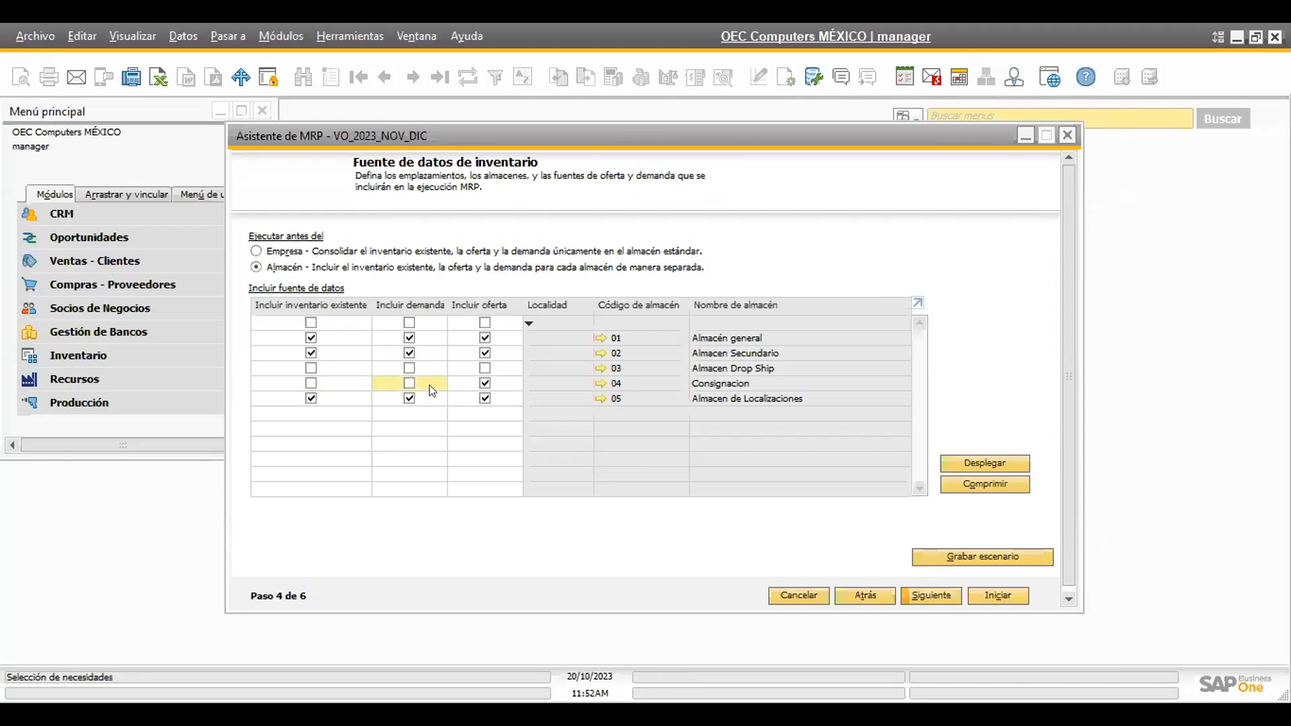
left_click(485, 387)
left_click(485, 398)
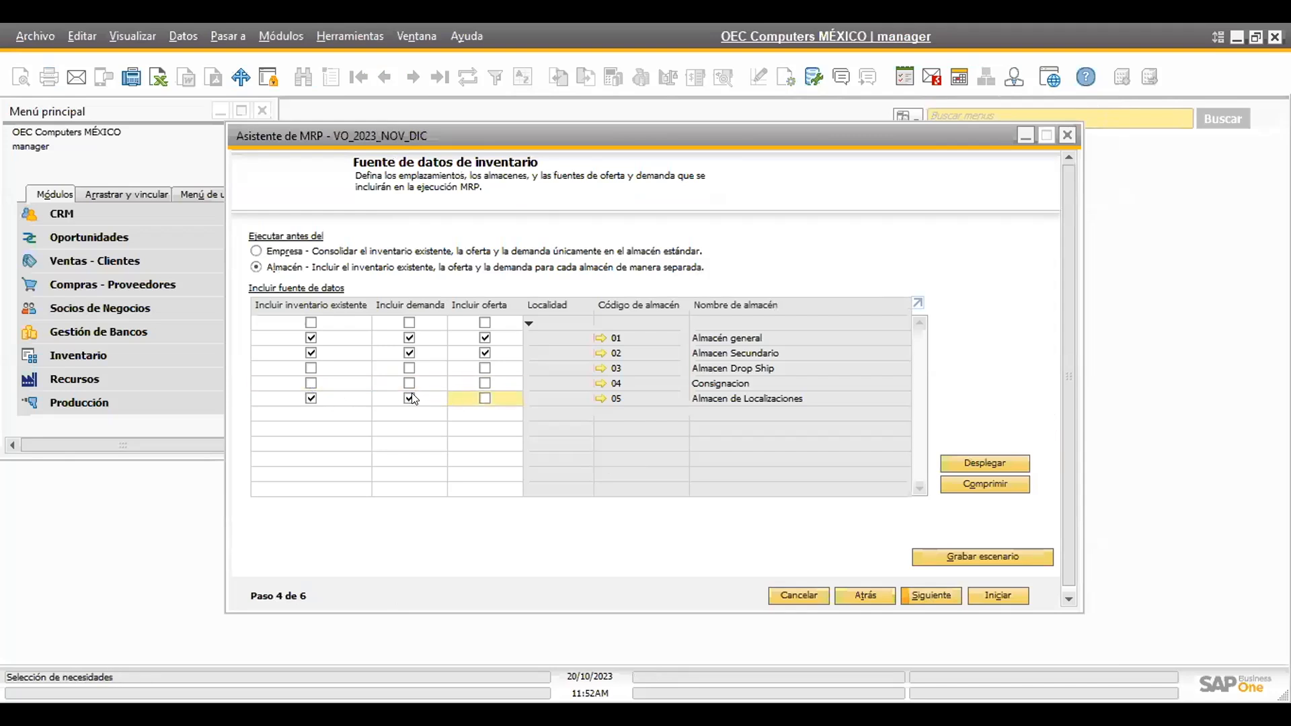
left_click(410, 398)
left_click(311, 398)
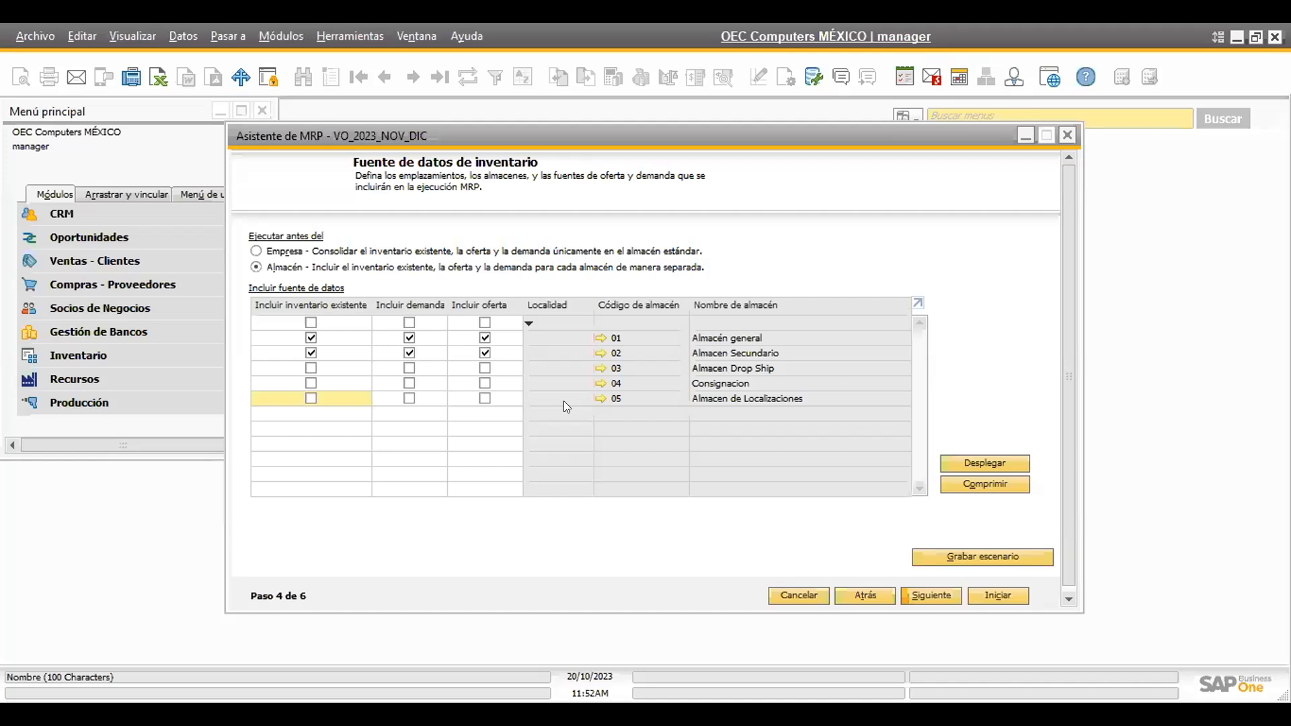
Include existing inventory, demand and supply for all warehouses in the MRP run, and expand the warehouse list
left_click(310, 323)
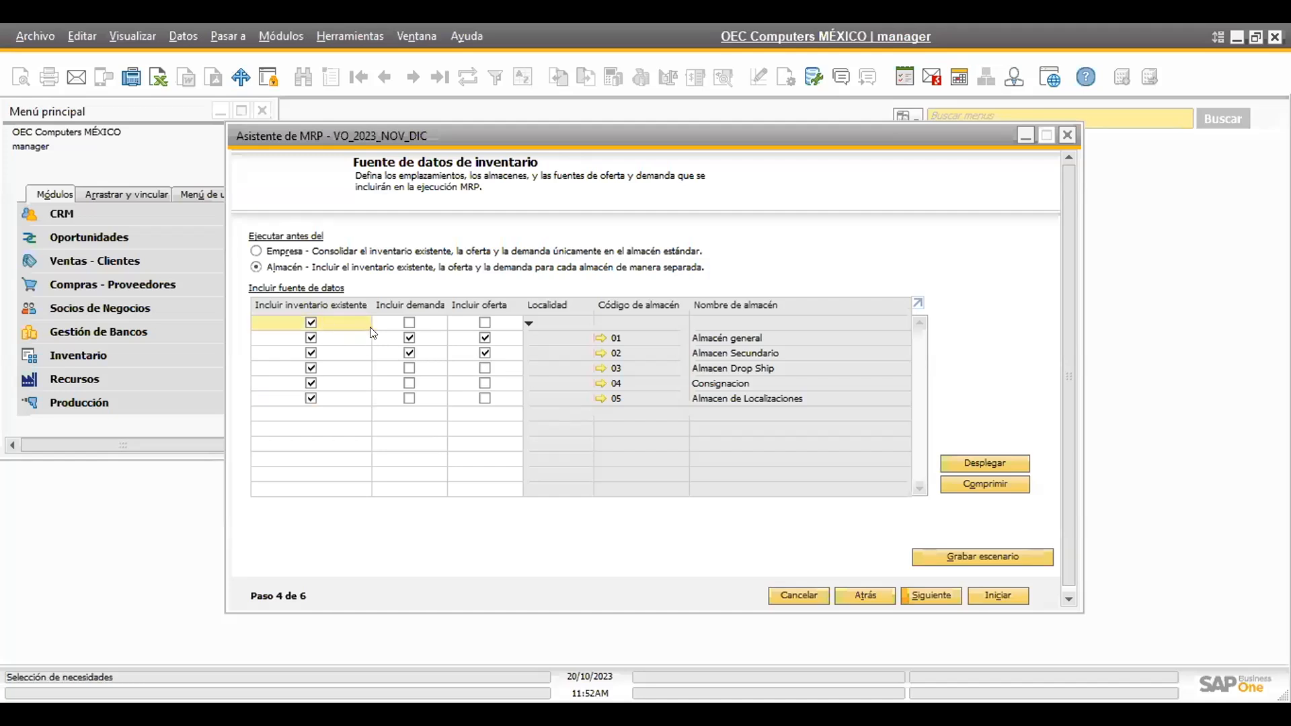
left_click(409, 323)
left_click(485, 322)
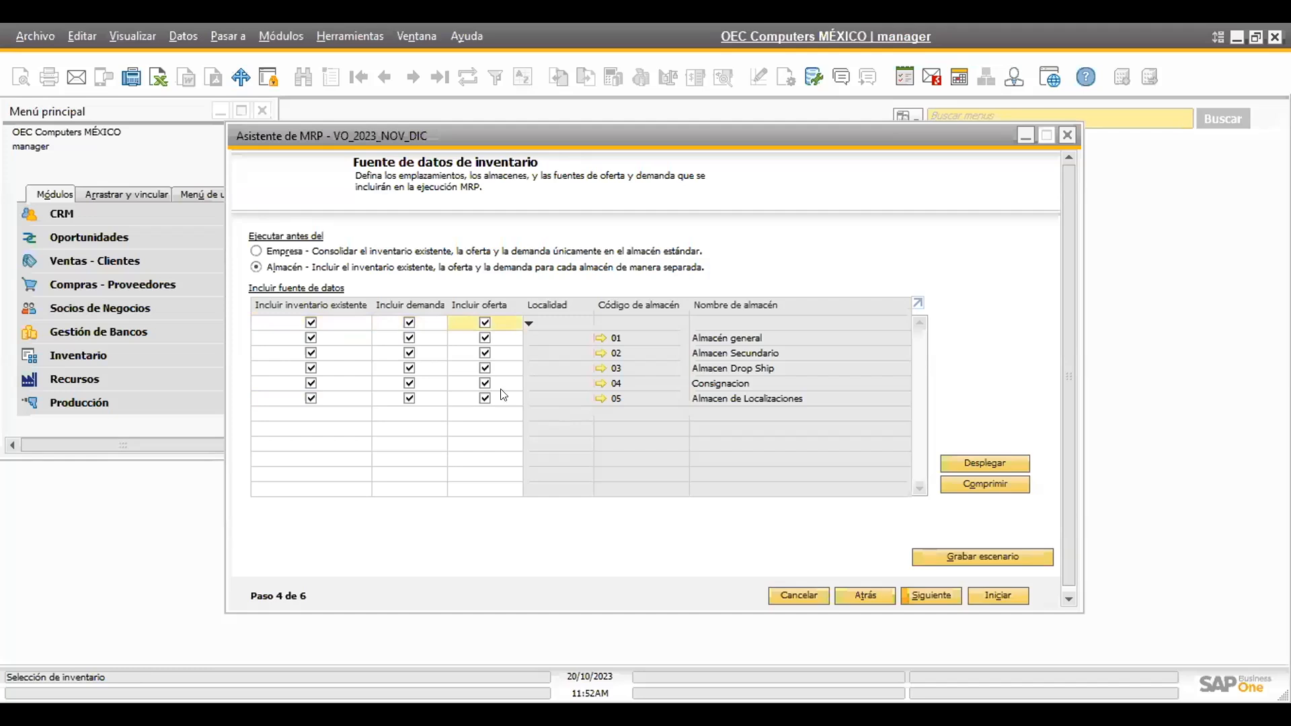
left_click(971, 459)
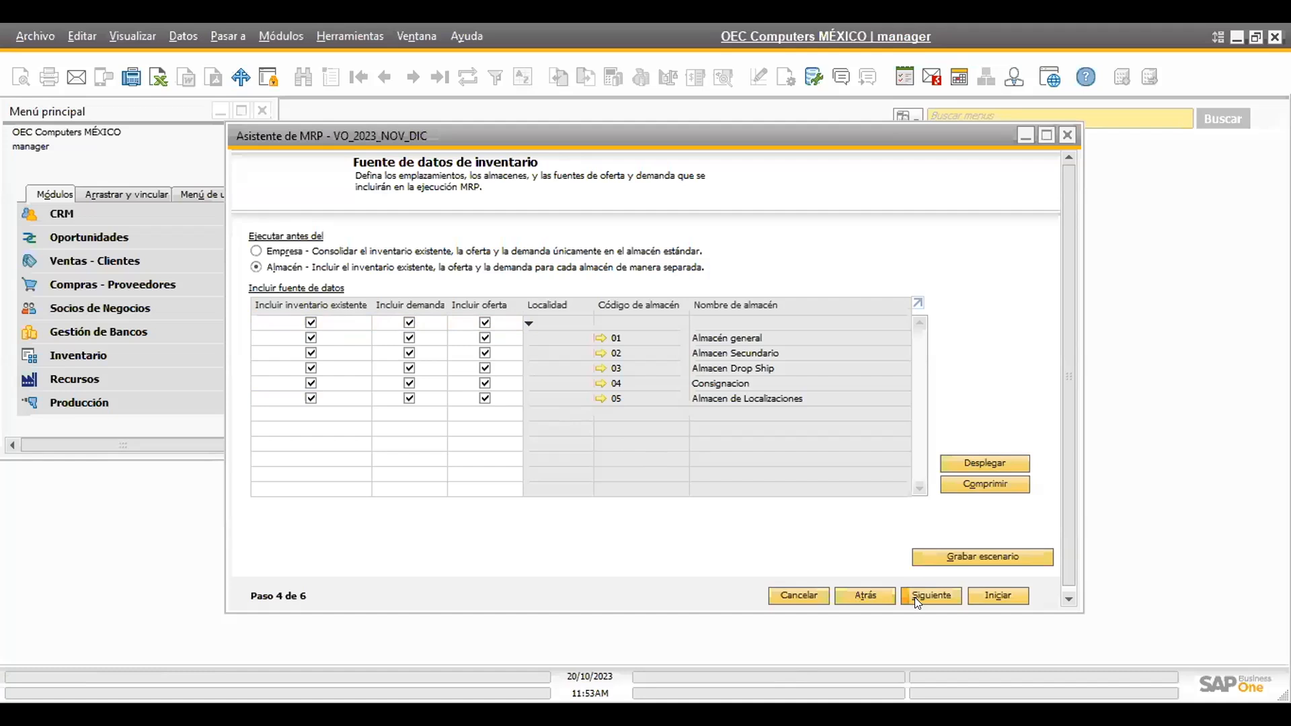
Open the MRP forecasts (Previsiones) and browse to the forecast 2023_Q4
scroll(121, 289, "down", 3)
left_click(84, 263)
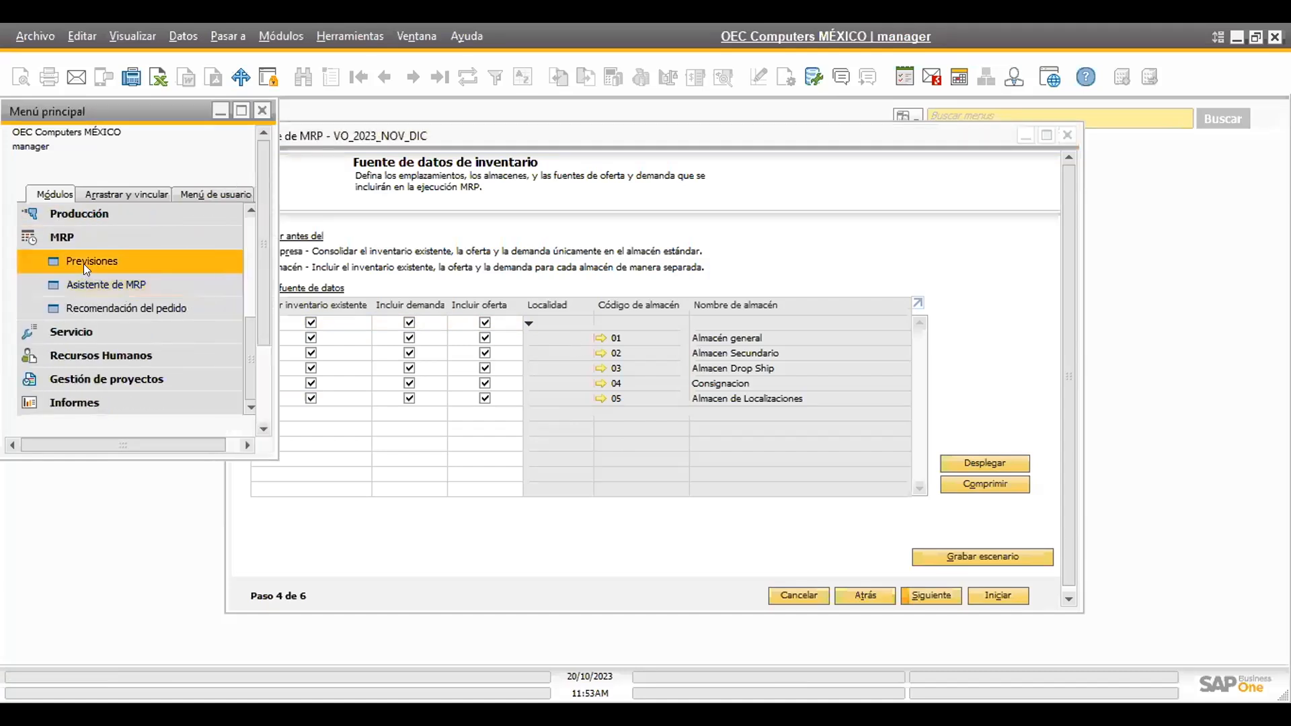
left_click(385, 76)
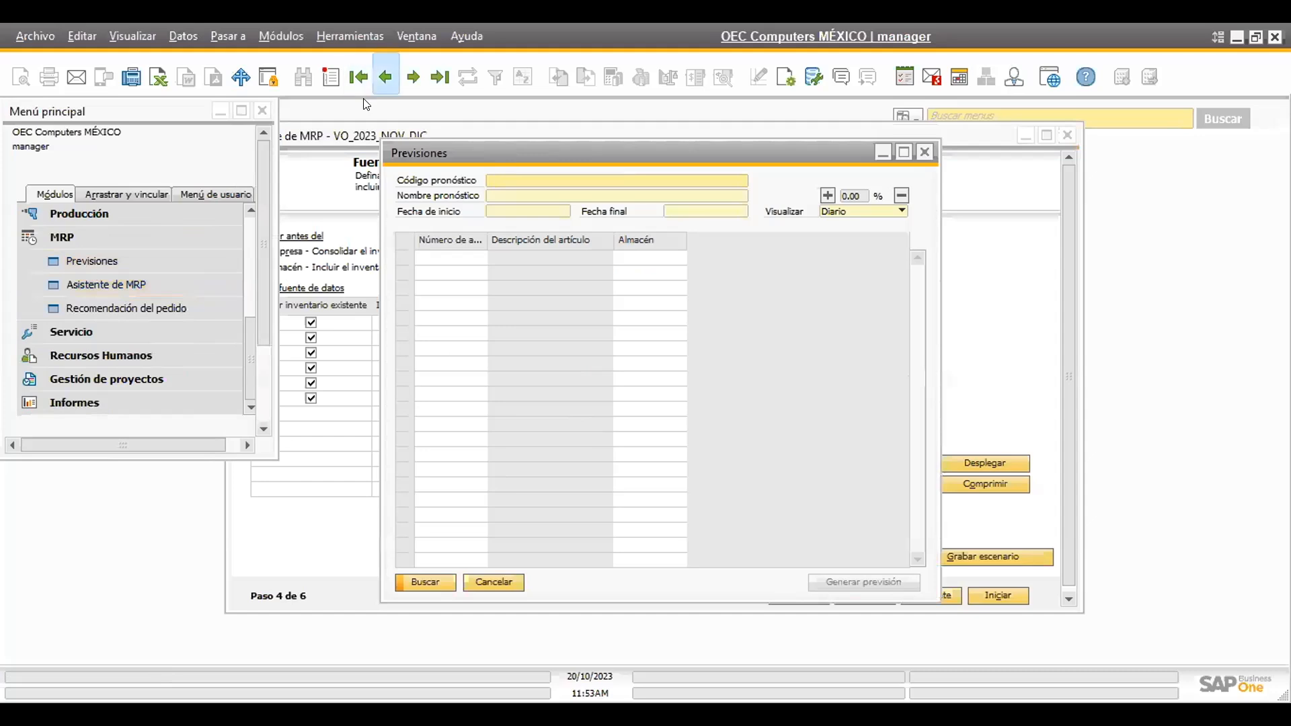
left_click(384, 76)
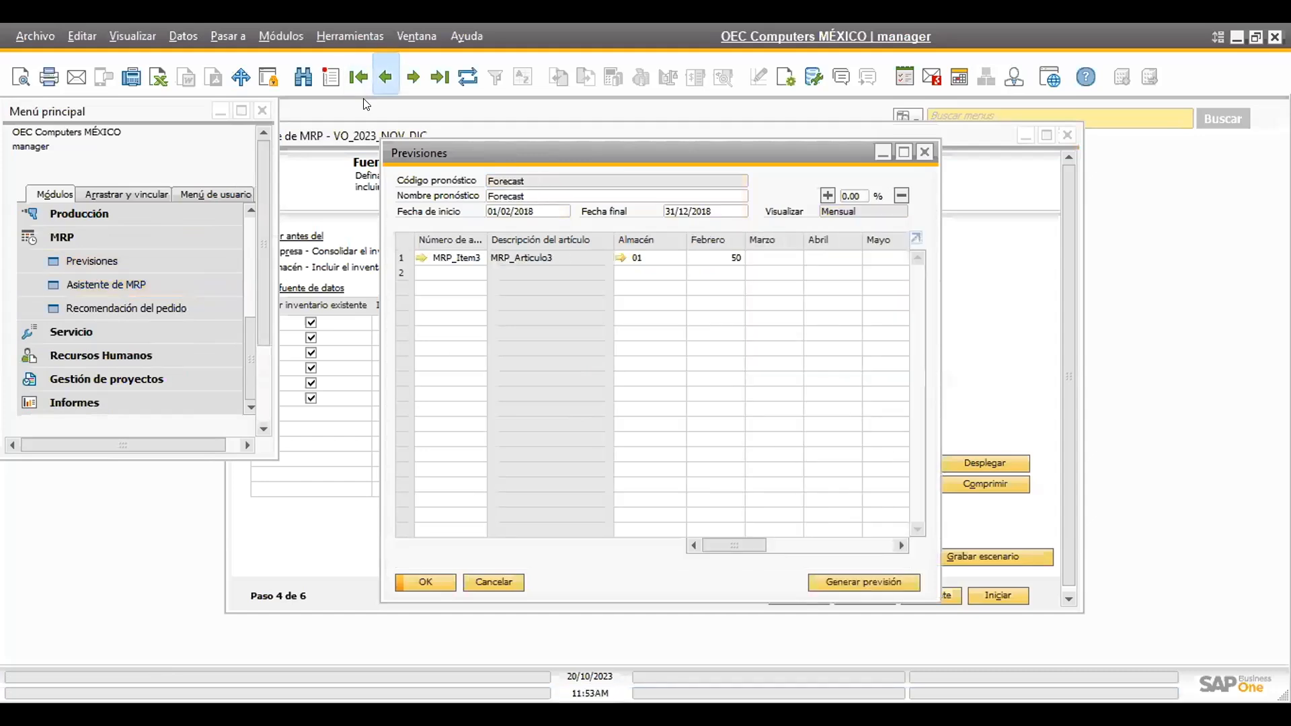
left_click(385, 76)
Examine the monthly quantities of item VO_01 per warehouse in forecast 2023_Q4, and close the forecast
left_click(457, 259)
left_click(459, 274)
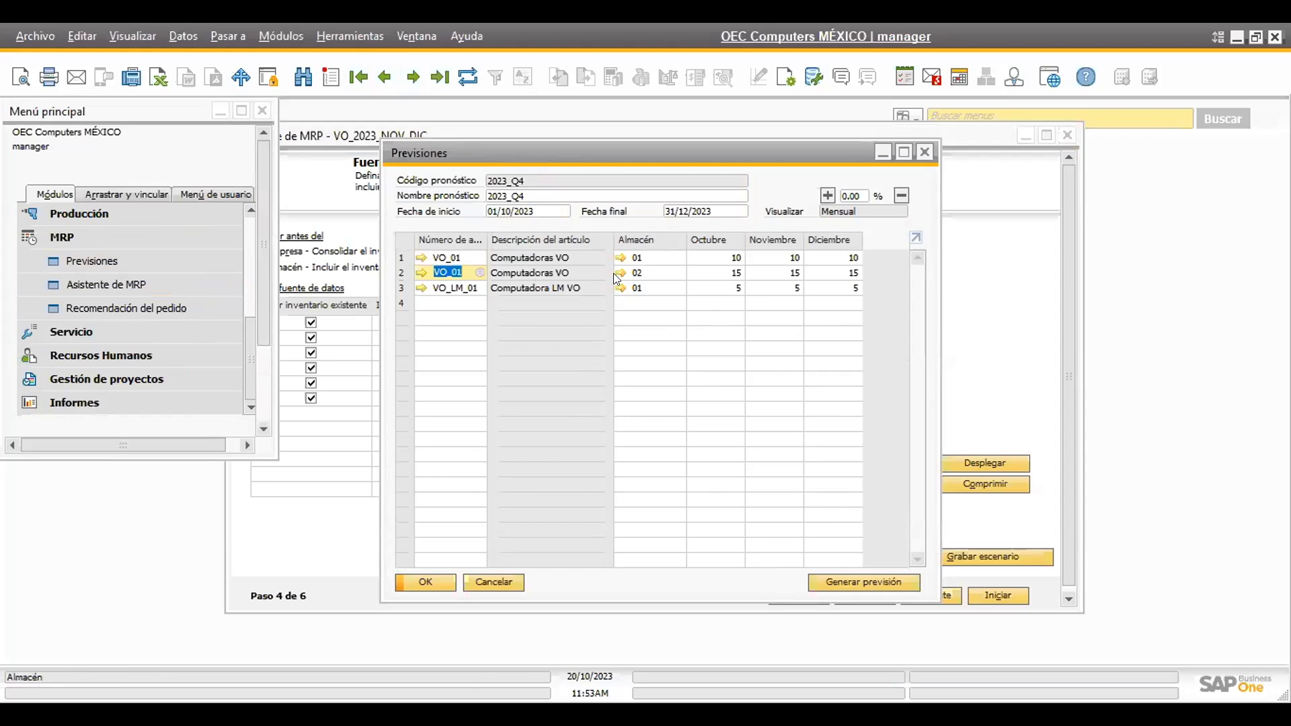
left_click(653, 258)
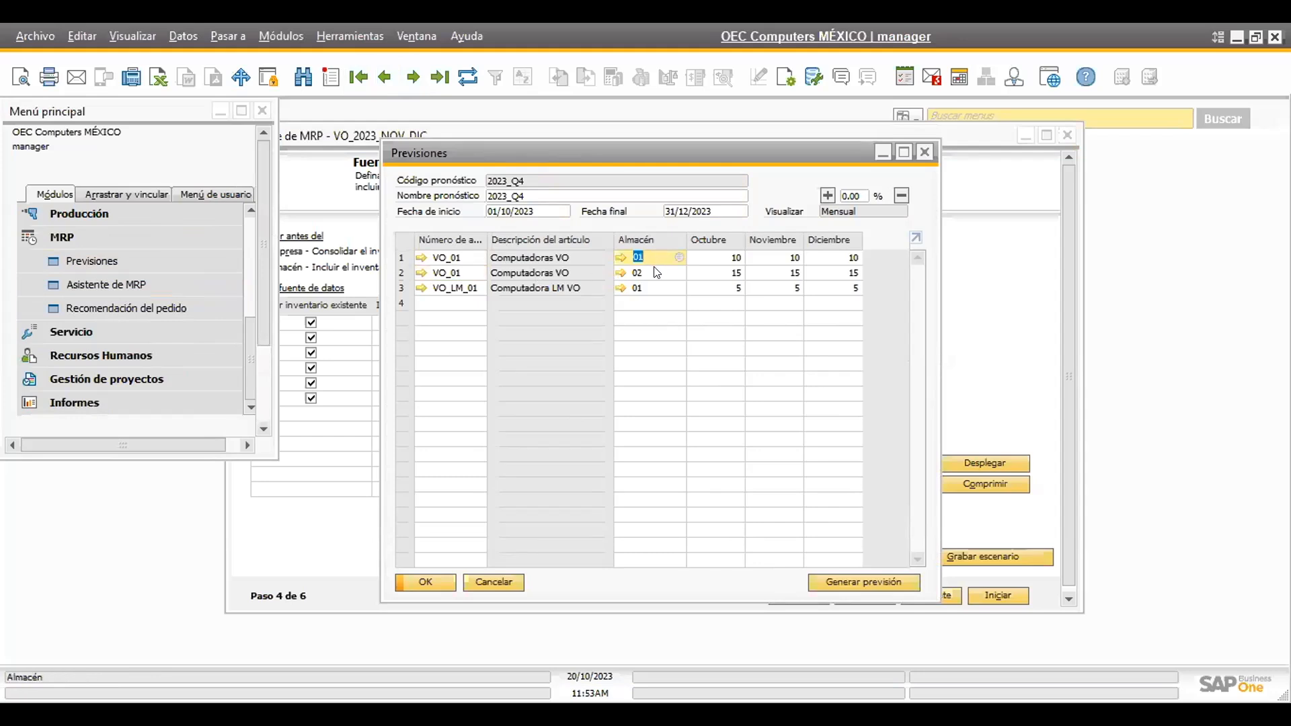
left_click(654, 272)
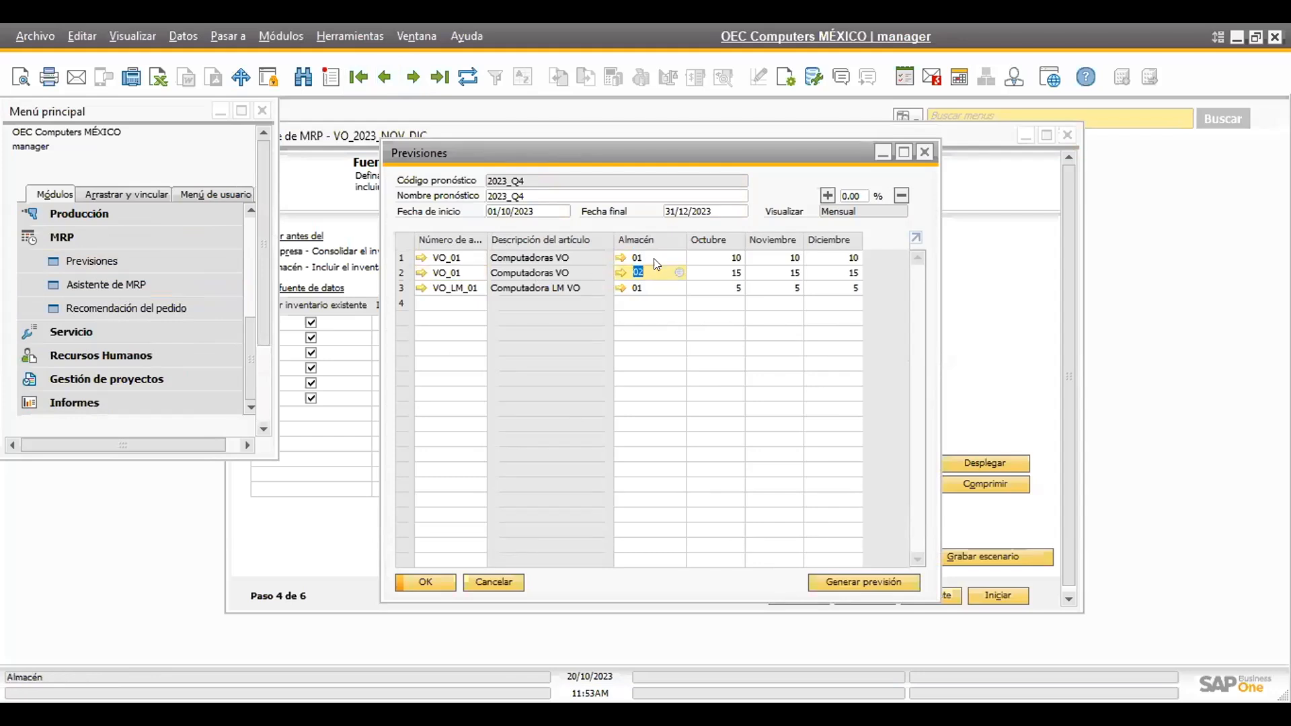
left_click(704, 262)
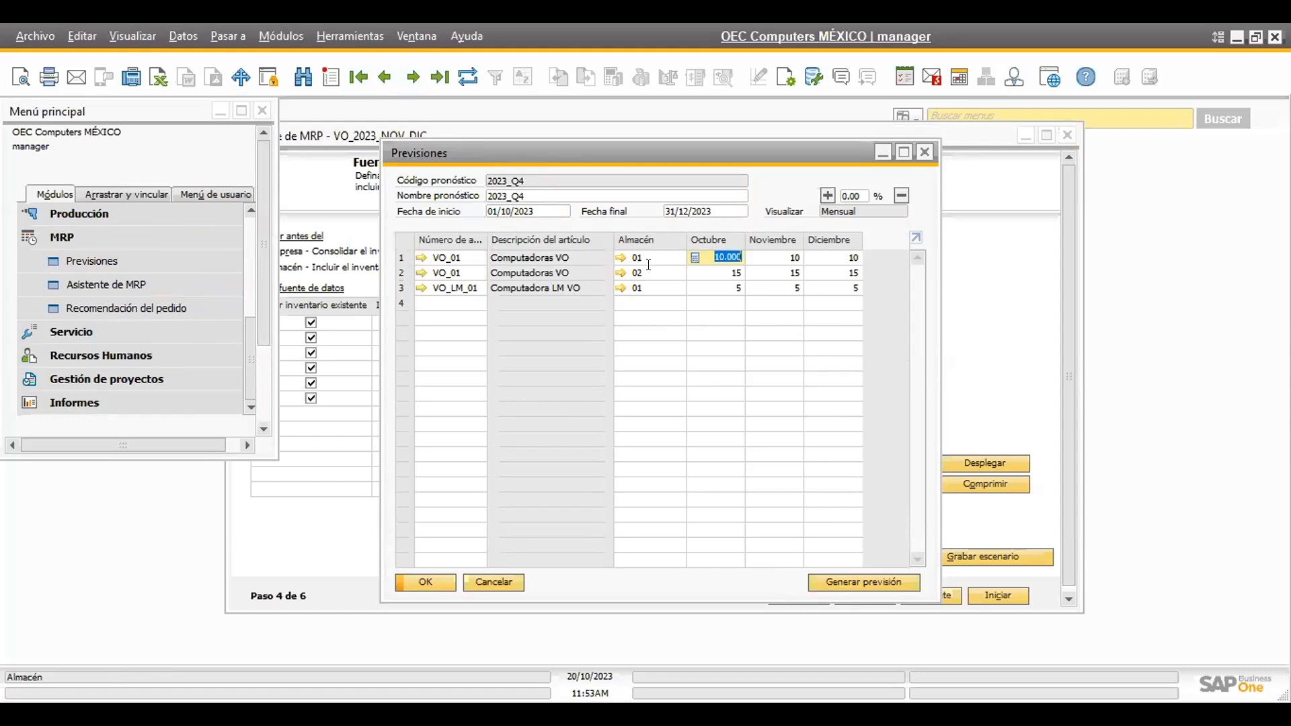
left_click(651, 273)
left_click(734, 269)
left_click(764, 273)
left_click(833, 273)
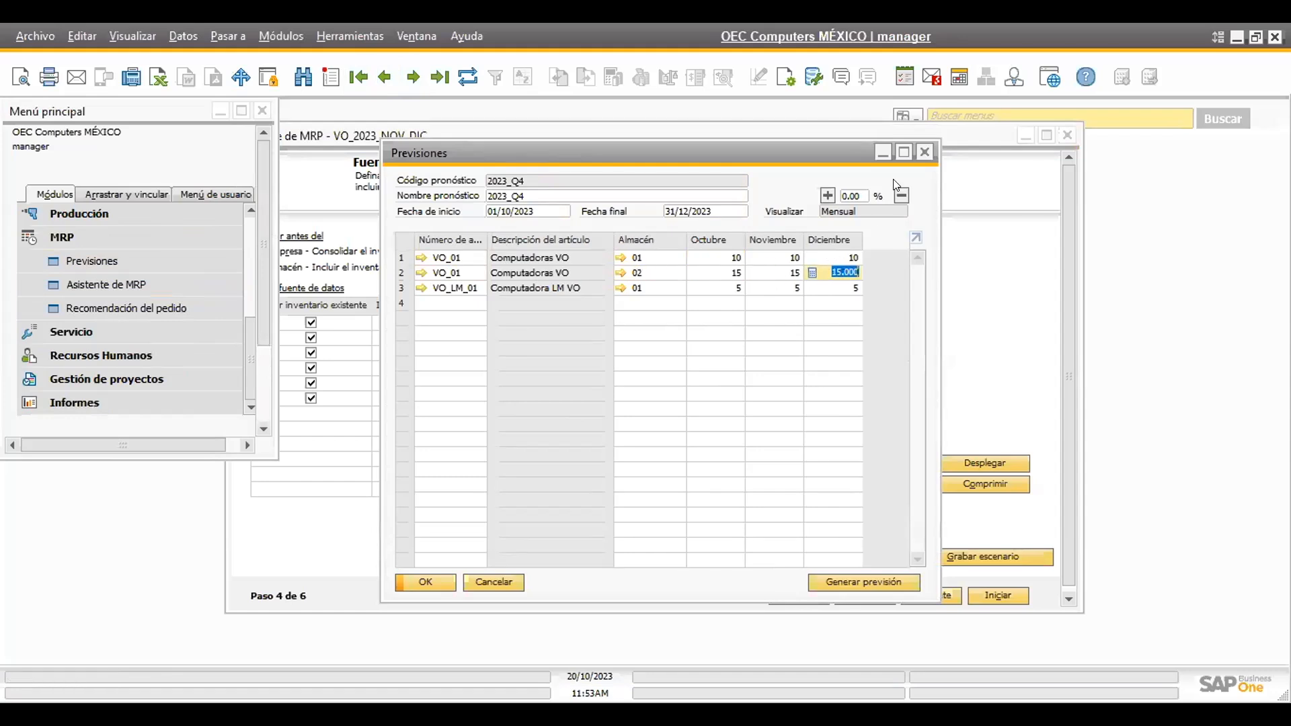
left_click(925, 154)
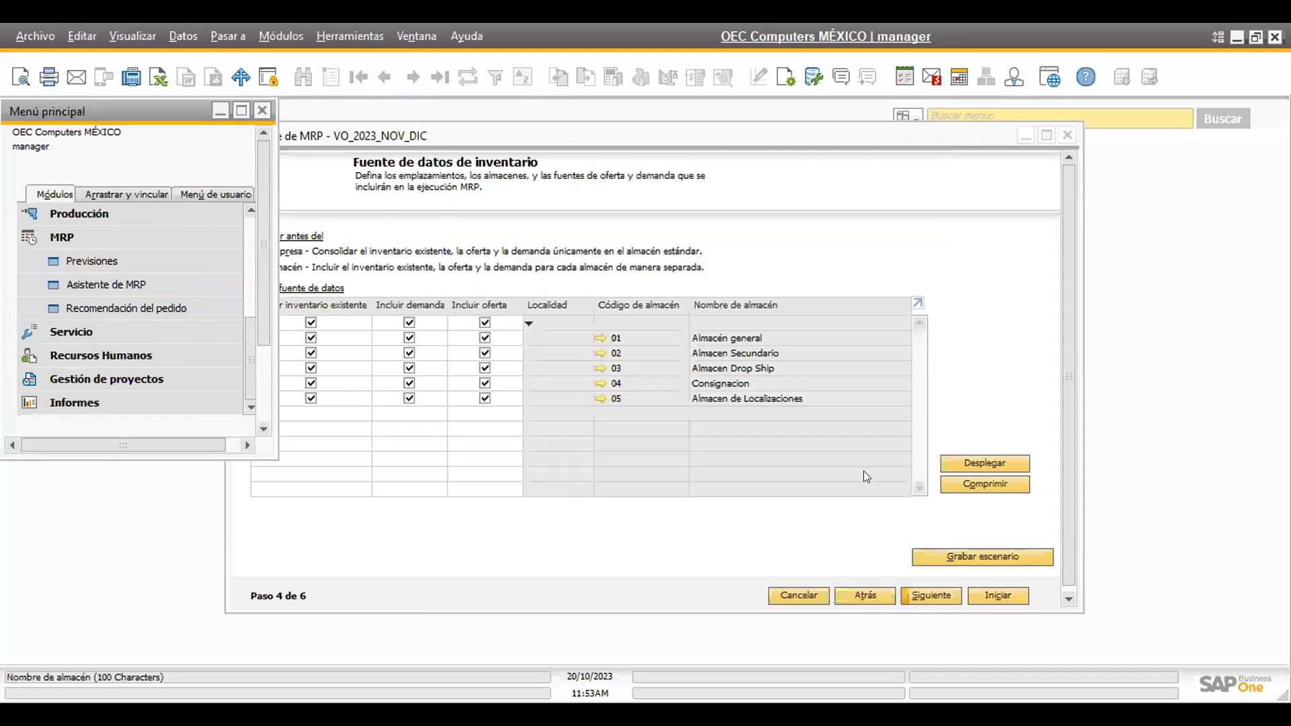
Advance to the document data sources, keep the planning horizon range, include transfer requests (Solicitudes de traslado), and leave the stock level blank
left_click(927, 592)
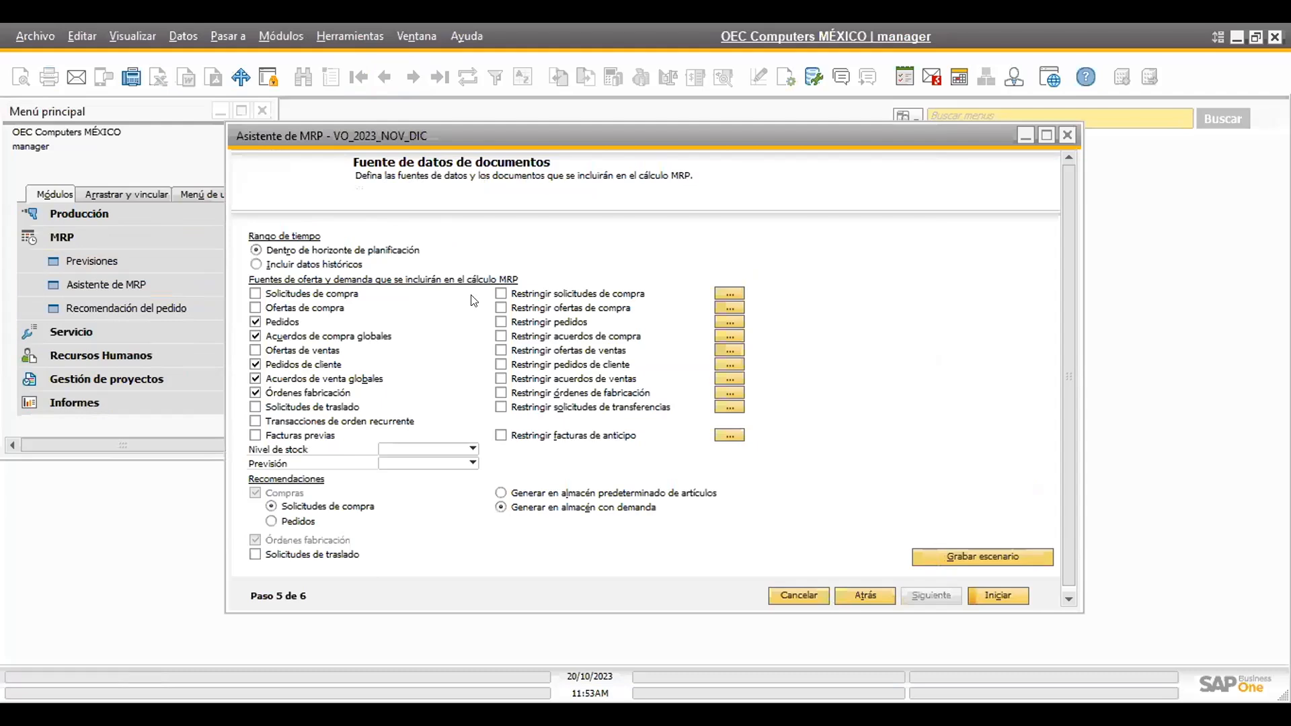
left_click(258, 250)
left_click(255, 351)
left_click(428, 451)
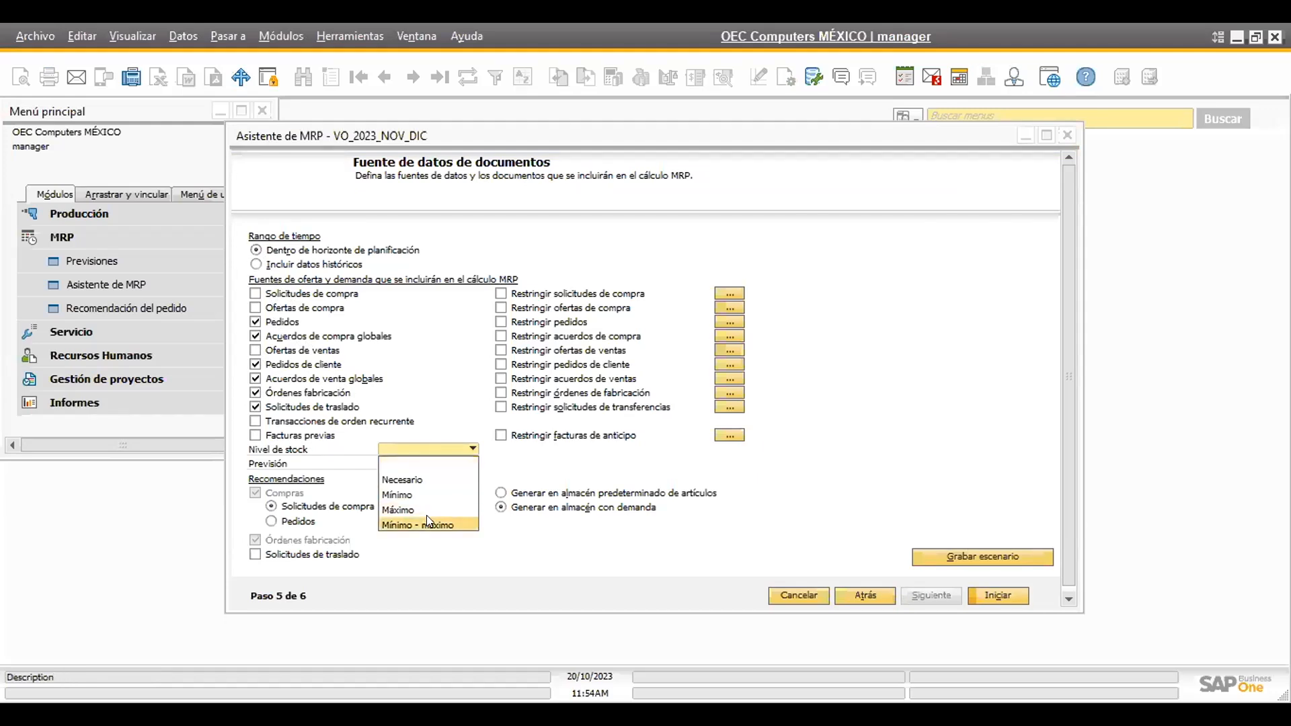
left_click(564, 481)
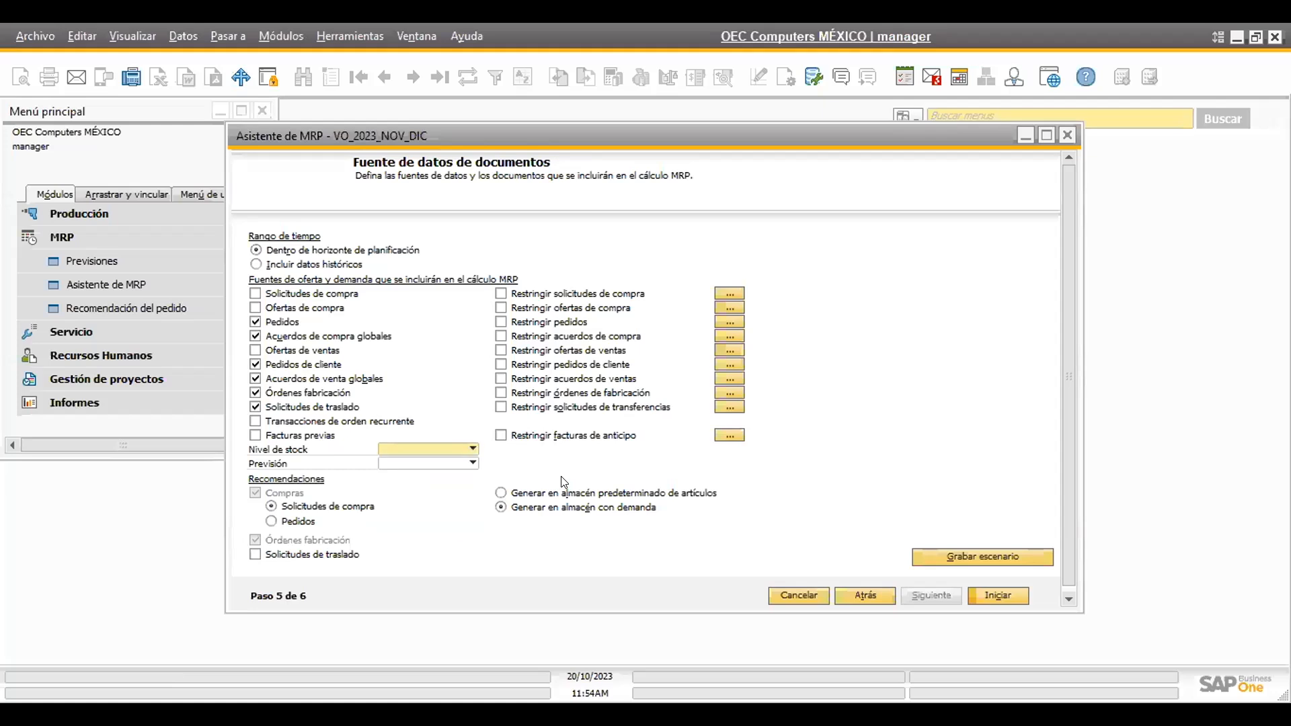
Use forecast VO_2023_Q4 as a demand source for the MRP run, and review its monthly quantities
left_click(460, 465)
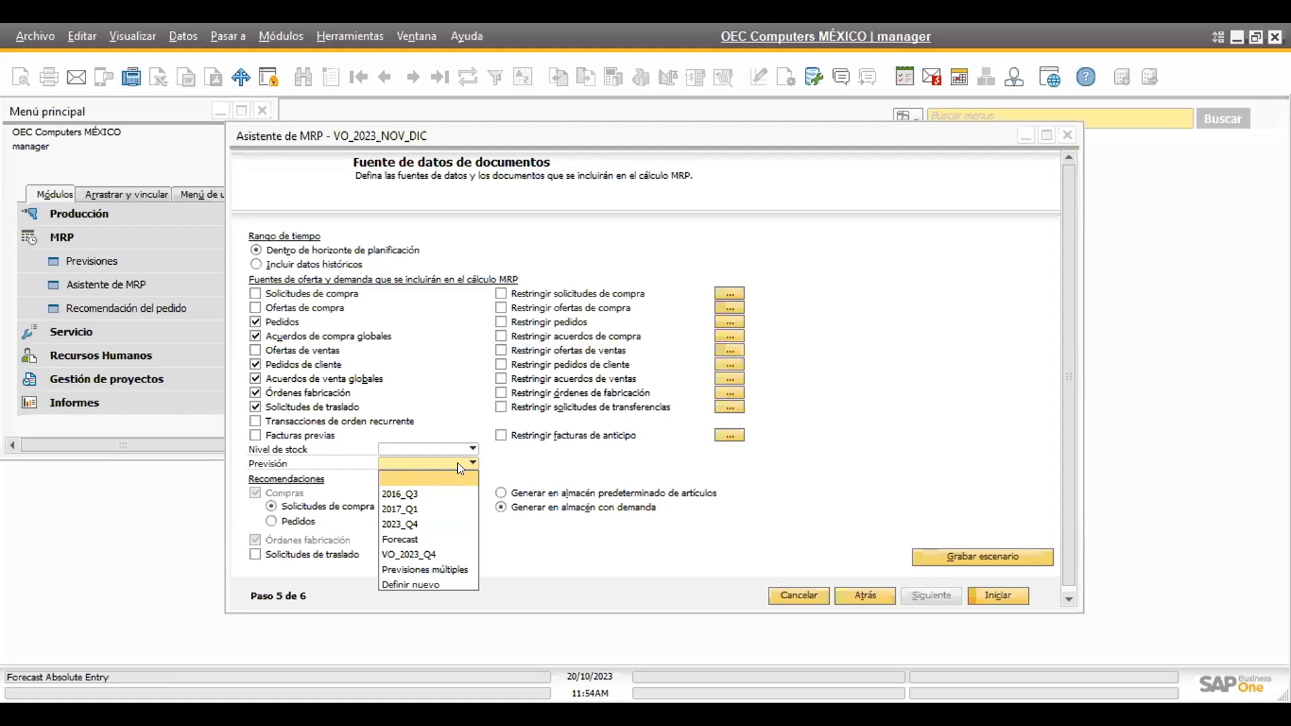
left_click(423, 553)
left_click(369, 464)
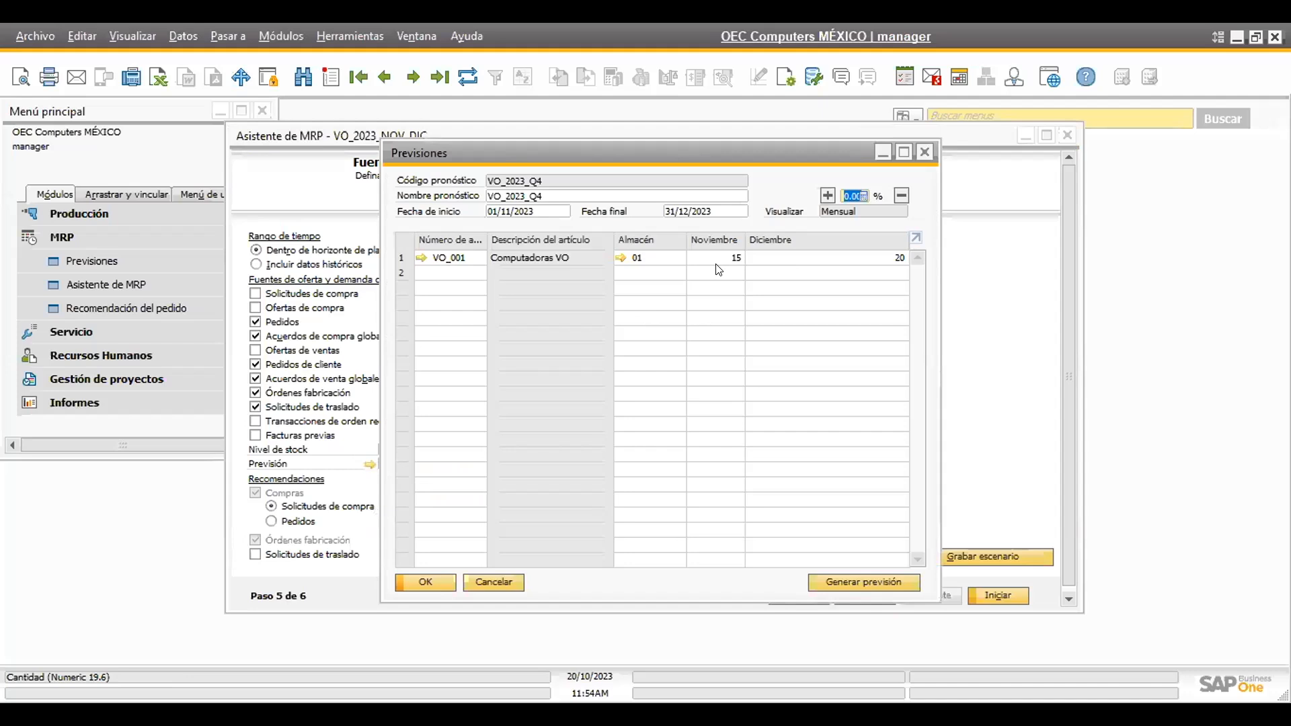
left_click(923, 152)
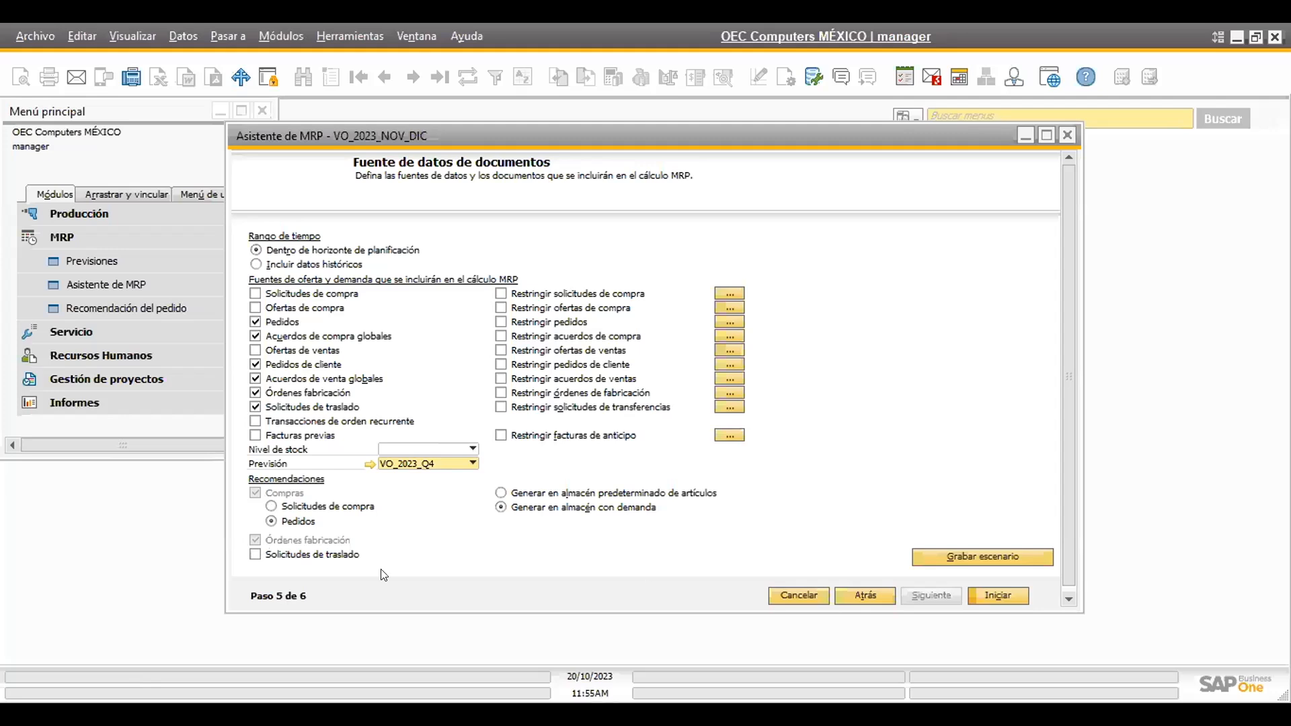
Set the recommendations to purchase orders (Pedidos) and transfer requests, run the MRP scenario, and expand the results of item VO_001
left_click(252, 555)
left_click(999, 594)
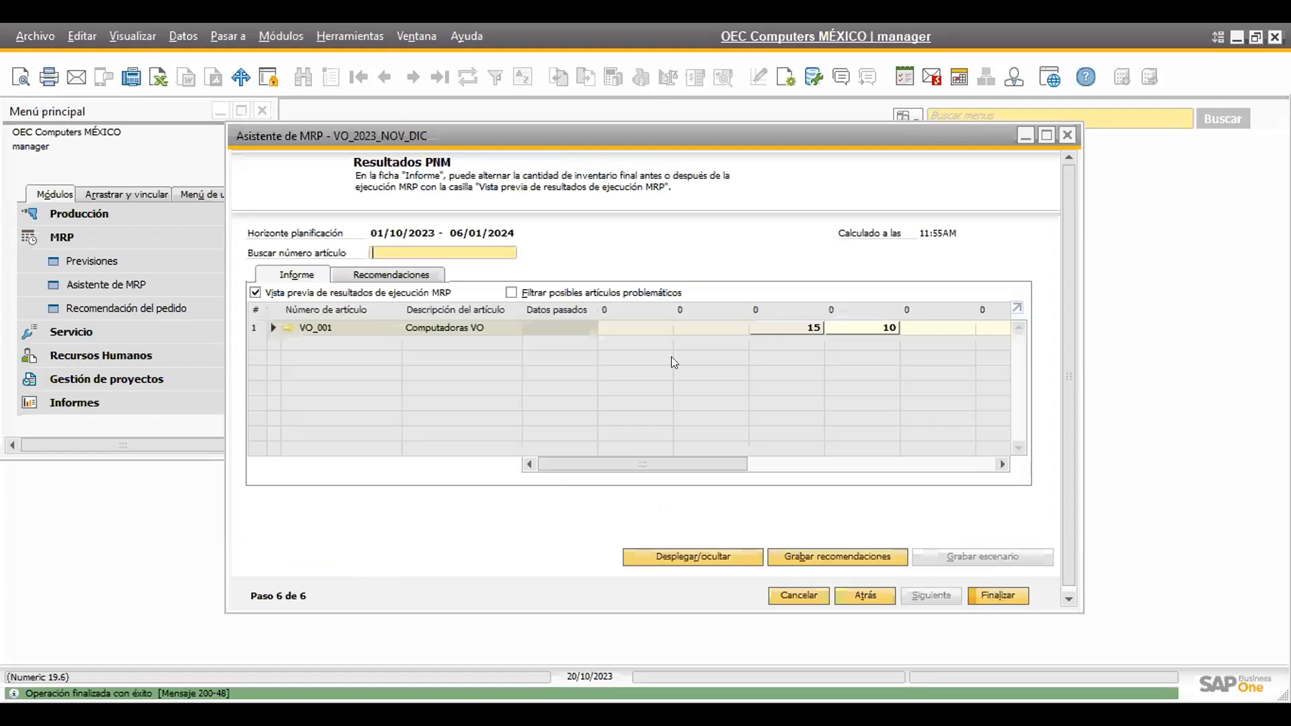
left_click_drag(606, 464, 507, 457)
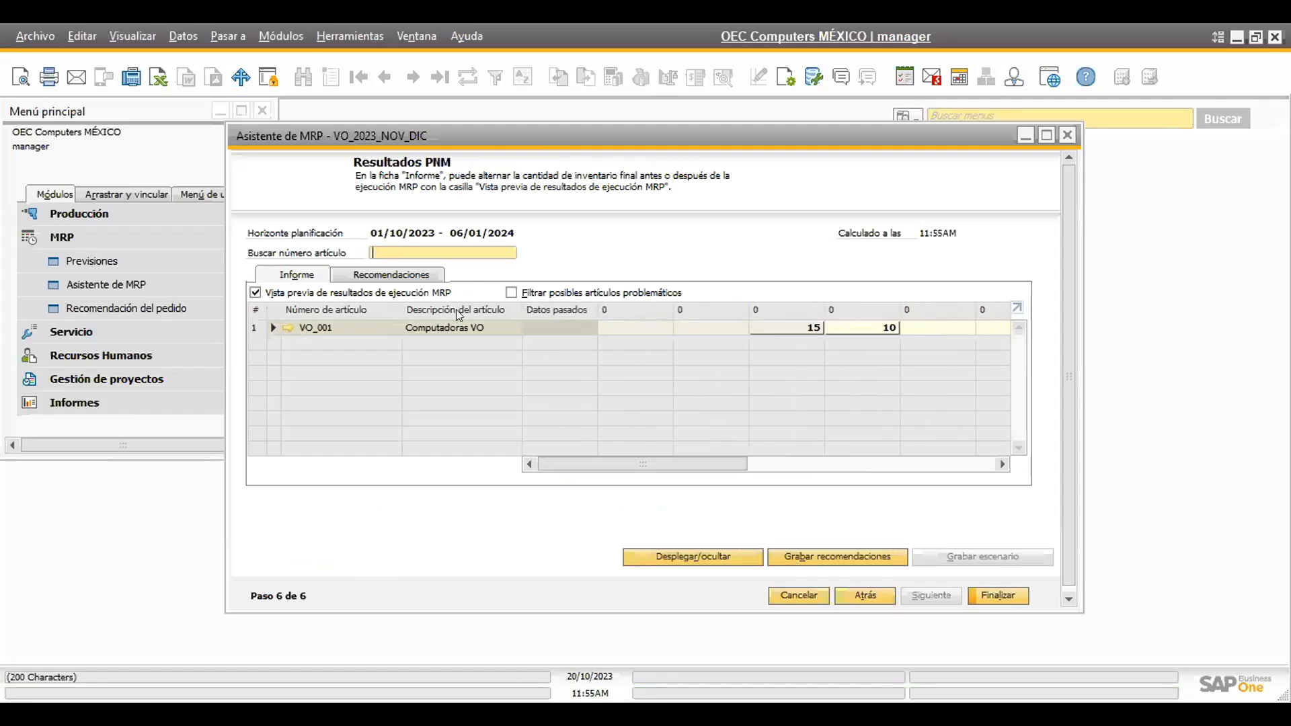
left_click(653, 555)
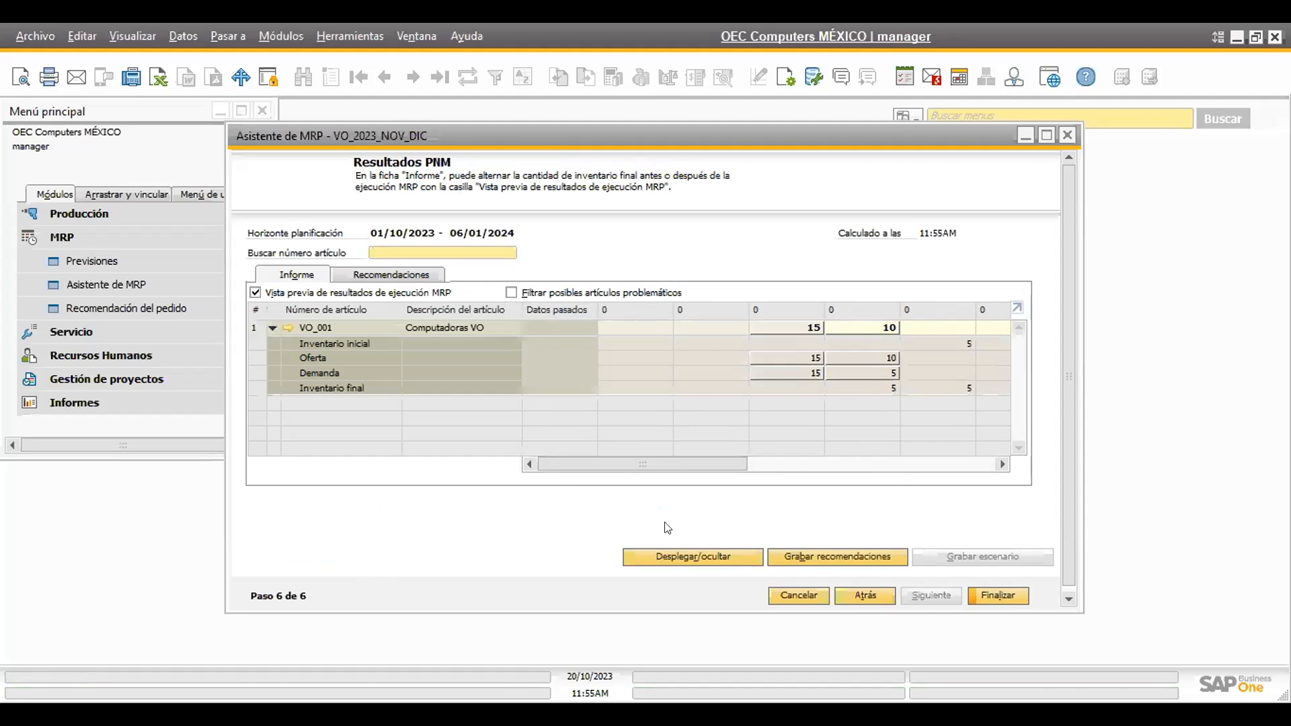
mouse_move(619, 464)
left_mouse_down()
mouse_move(854, 470)
mouse_move(599, 455)
left_mouse_up()
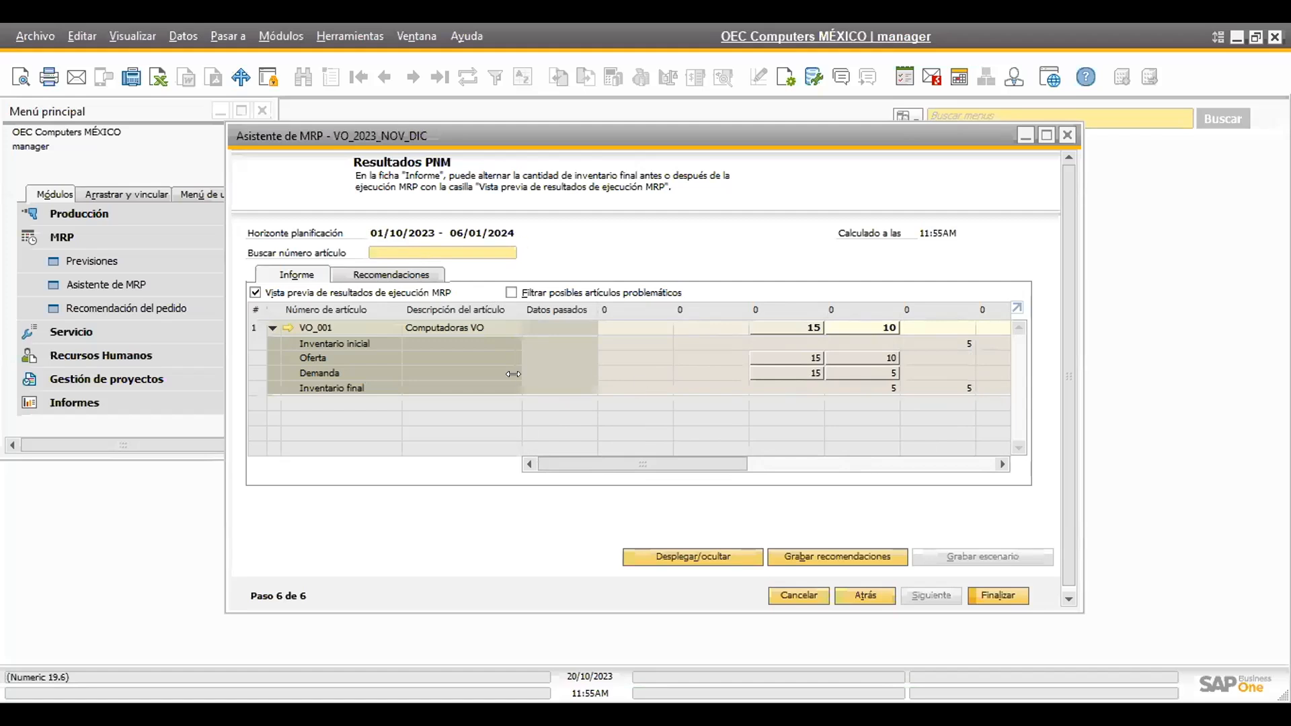
Open forecast VO_2023_Q4 beside the wizard and examine item VO_001's supply, demand and inventory per period in the MRP report
left_click(112, 262)
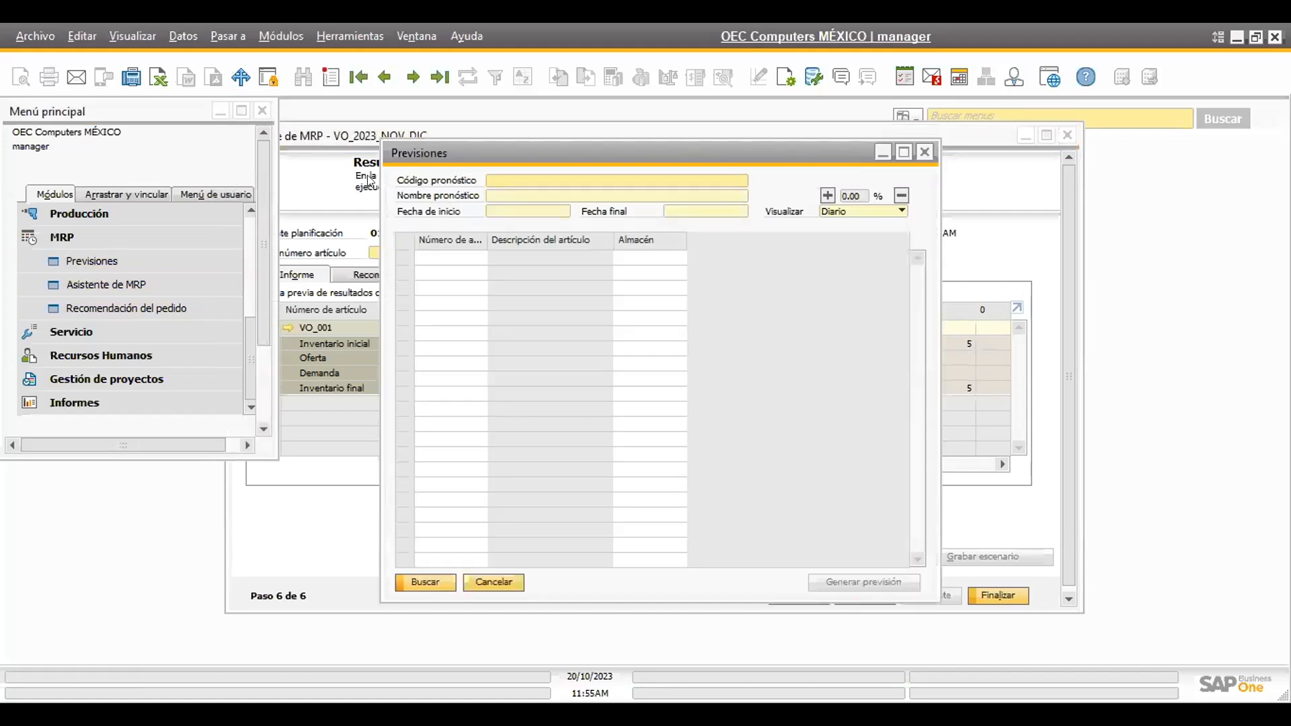
left_click(441, 76)
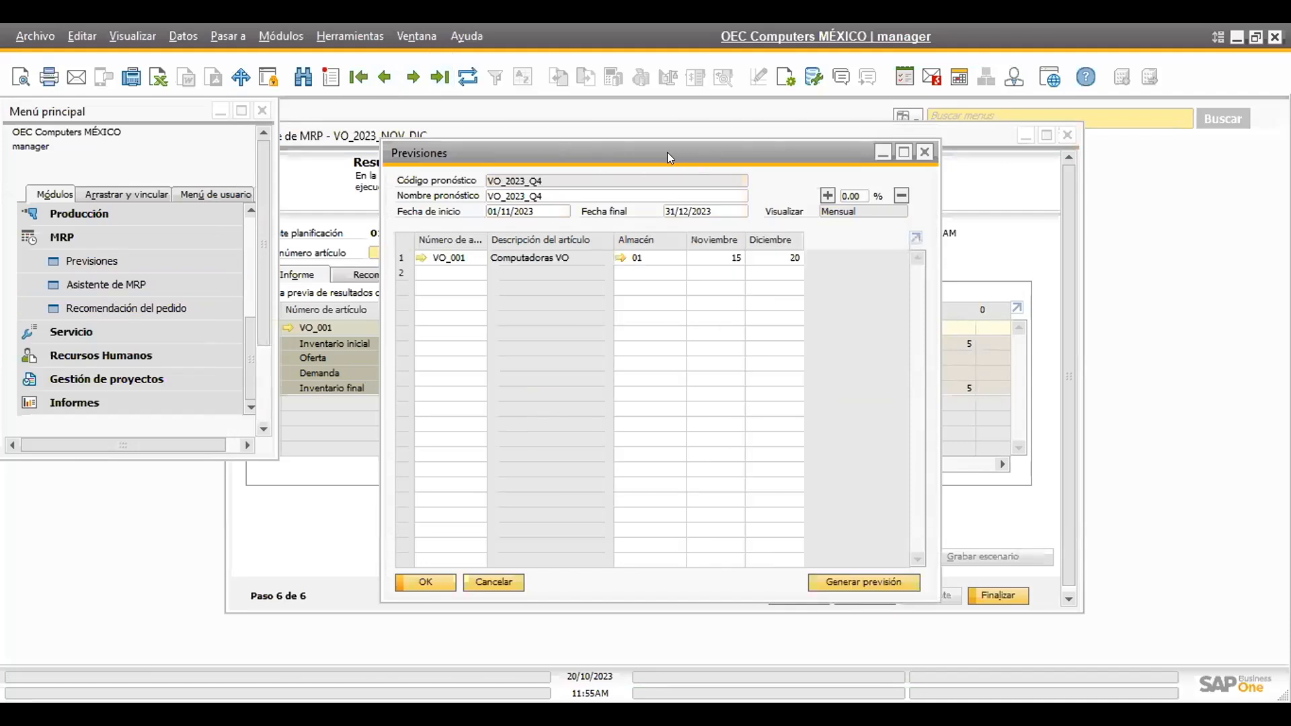
left_click_drag(667, 154, 343, 240)
left_click(866, 242)
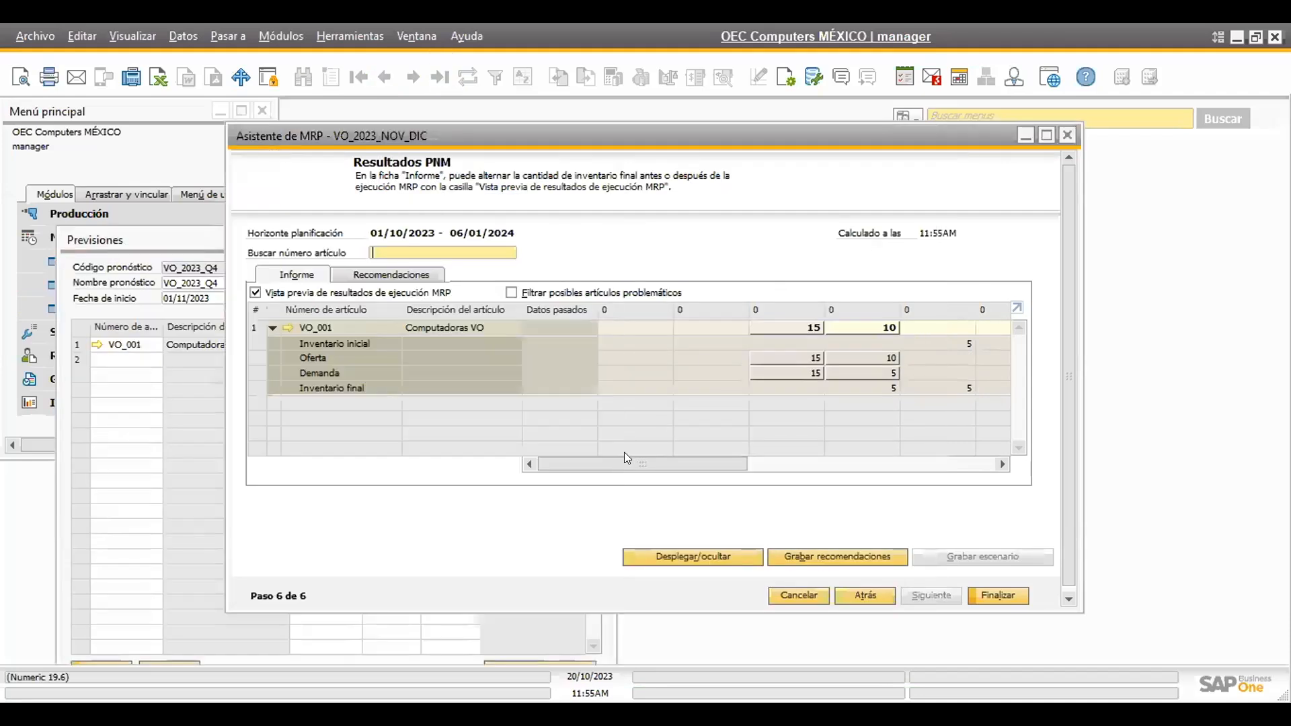
left_click_drag(614, 460, 719, 464)
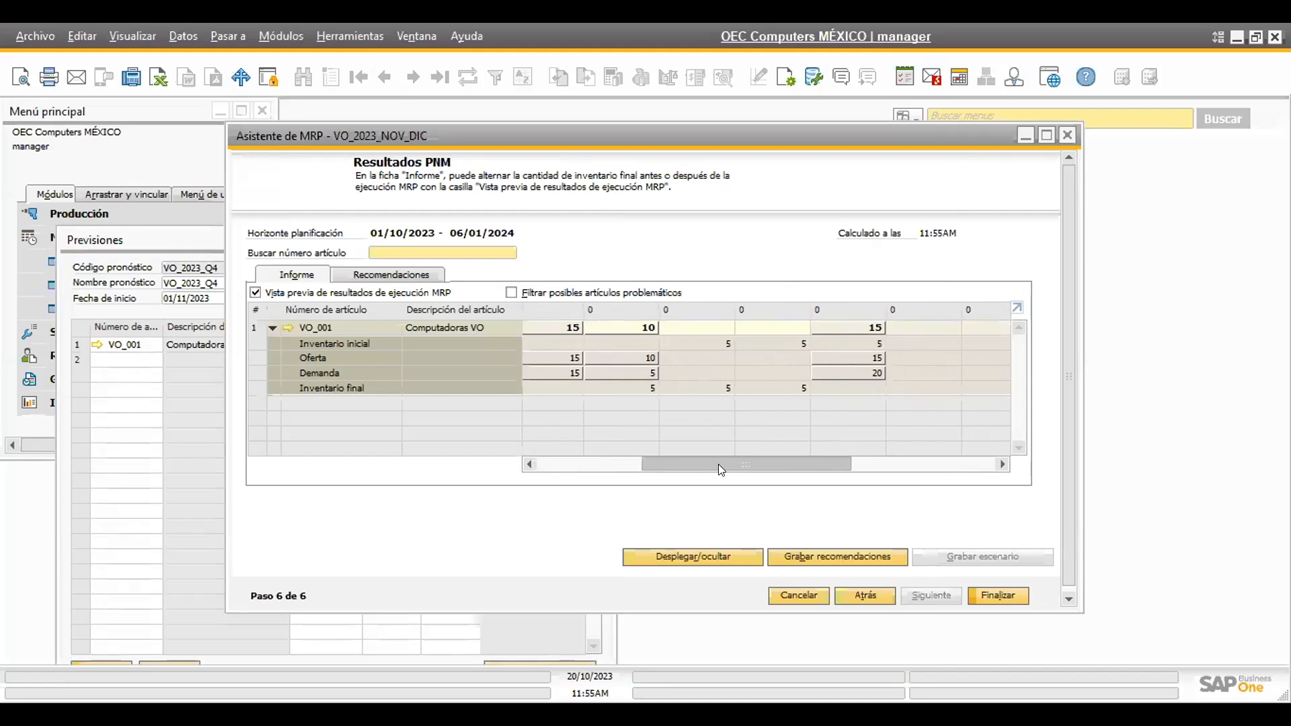
left_click_drag(718, 464, 628, 452)
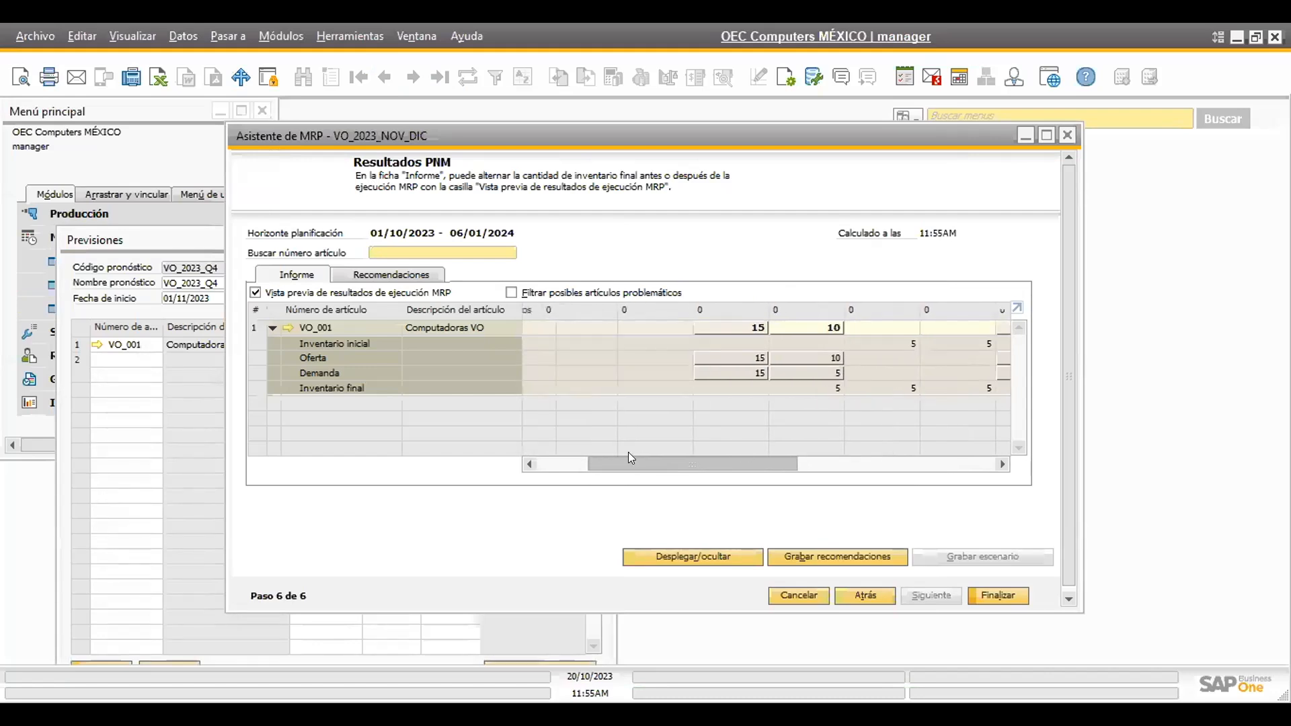
Review the MRP recommendations for item VO_001 and compare them with the November and December quantities of forecast VO_2023_Q4
left_click(383, 273)
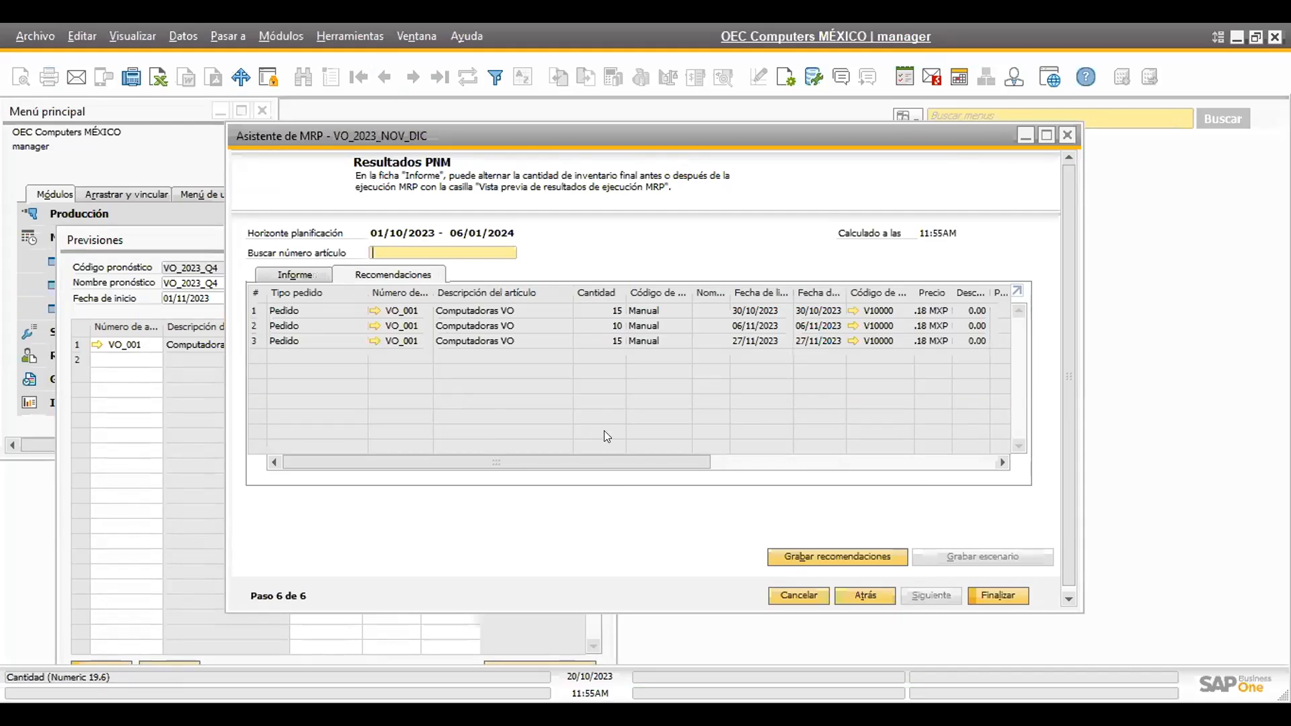
left_click_drag(544, 454, 455, 454)
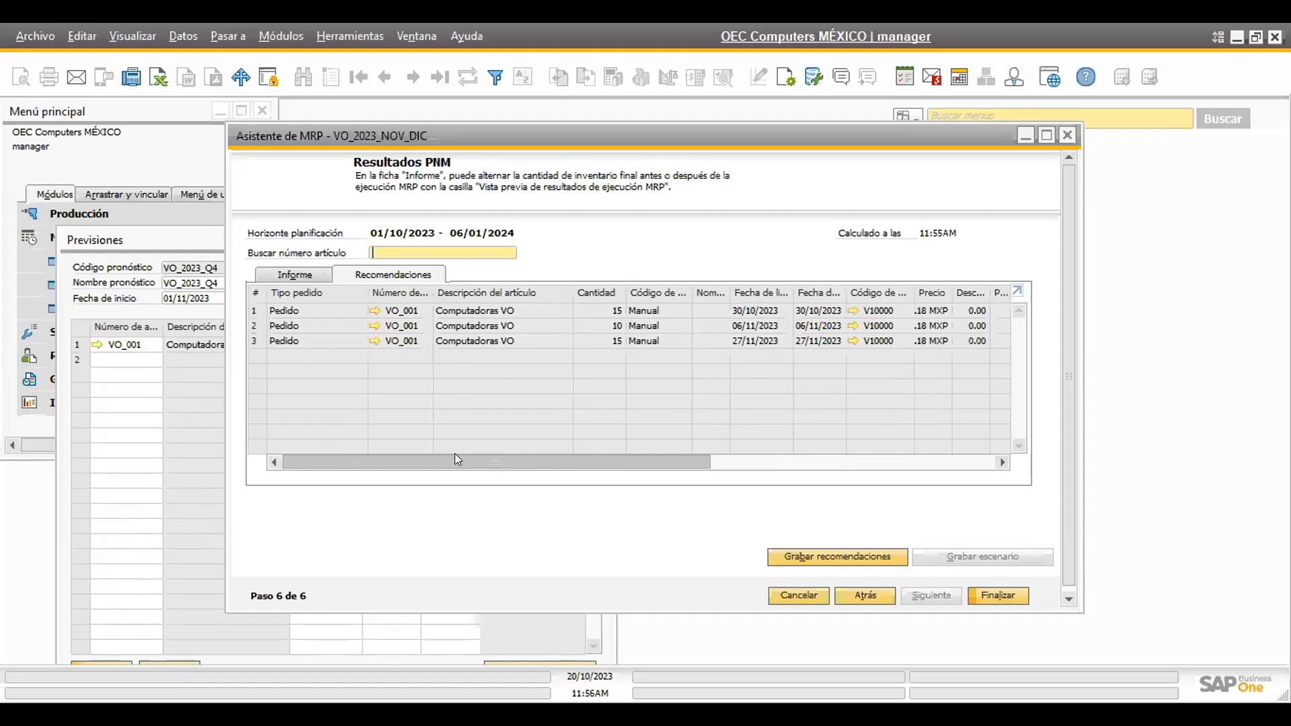
left_click_drag(455, 453, 456, 425)
left_click(143, 244)
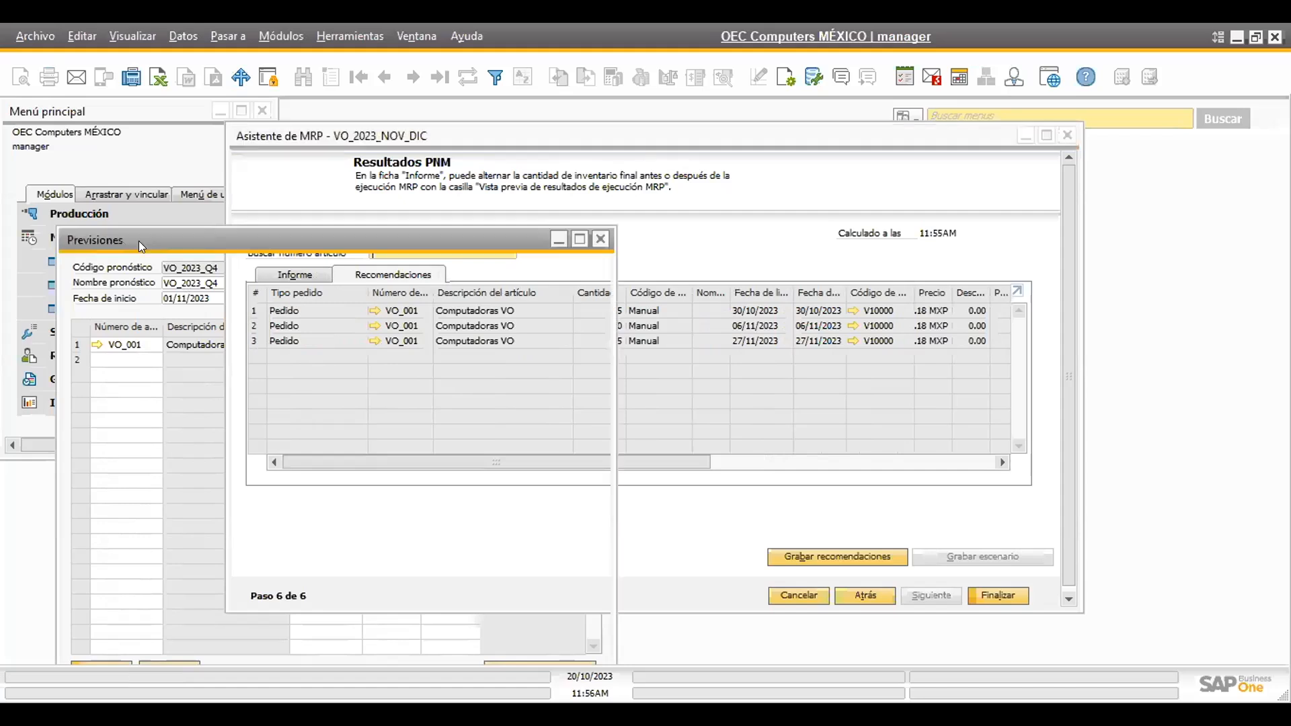
left_click(399, 349)
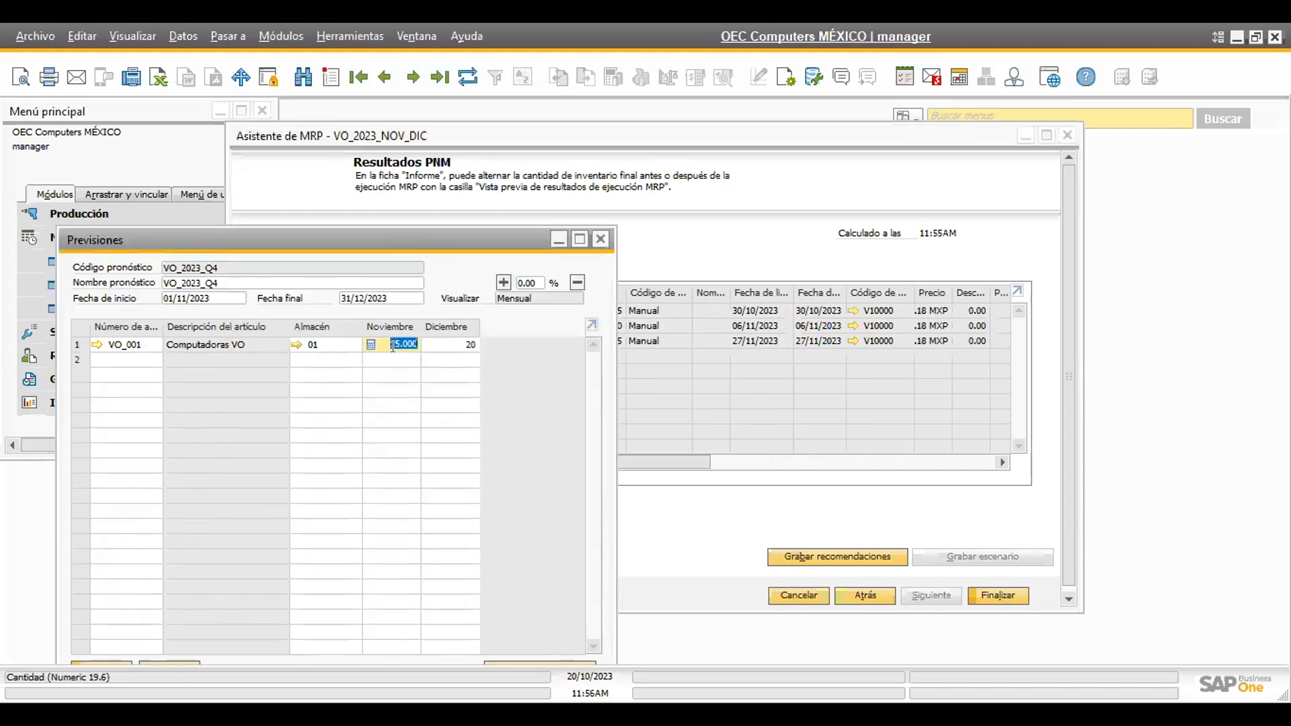
left_click(450, 341)
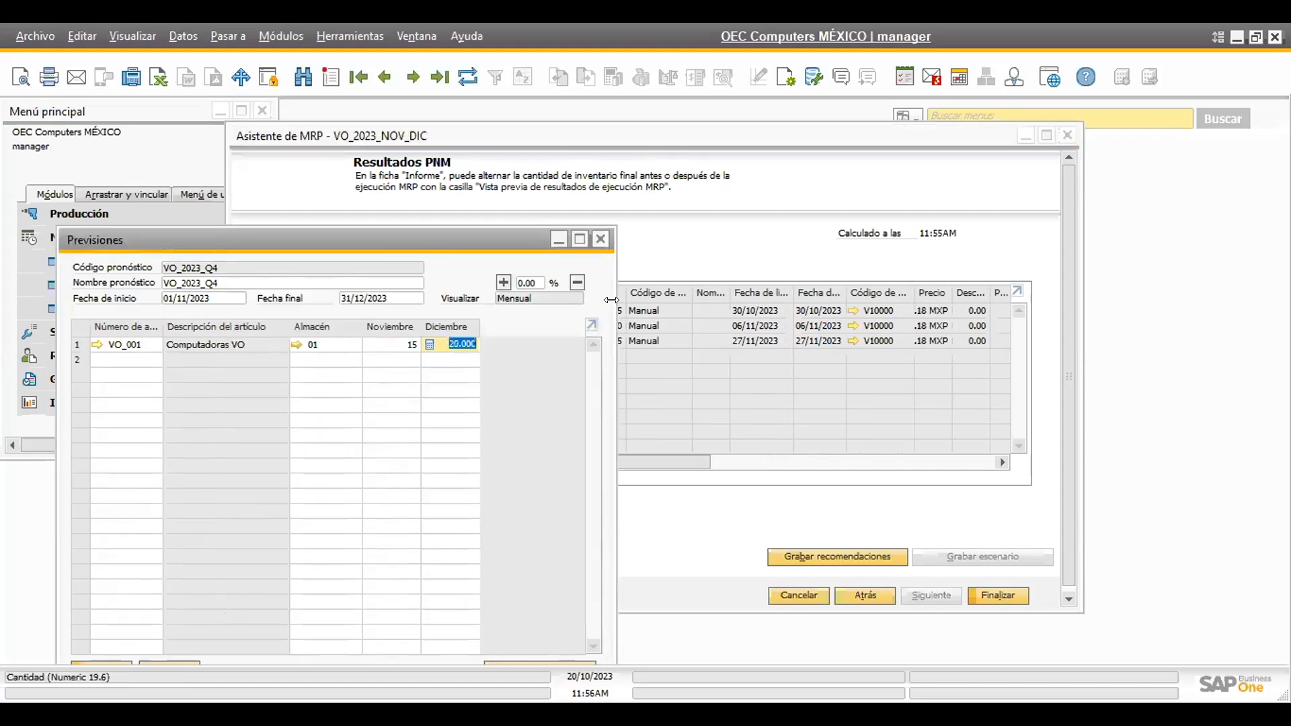
left_click(704, 247)
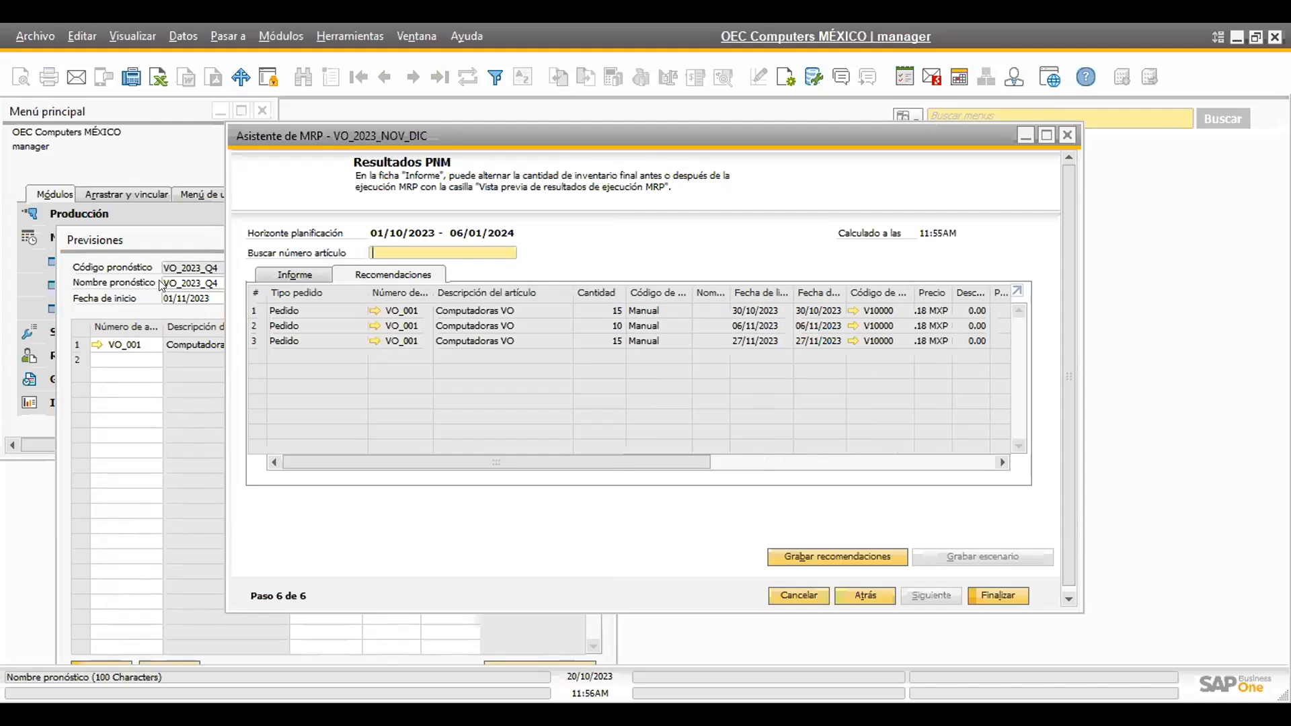
Recheck forecast VO_2023_Q4 against the recommendations, and return to the MRP report to examine item VO_001's demand per period
left_click(138, 241)
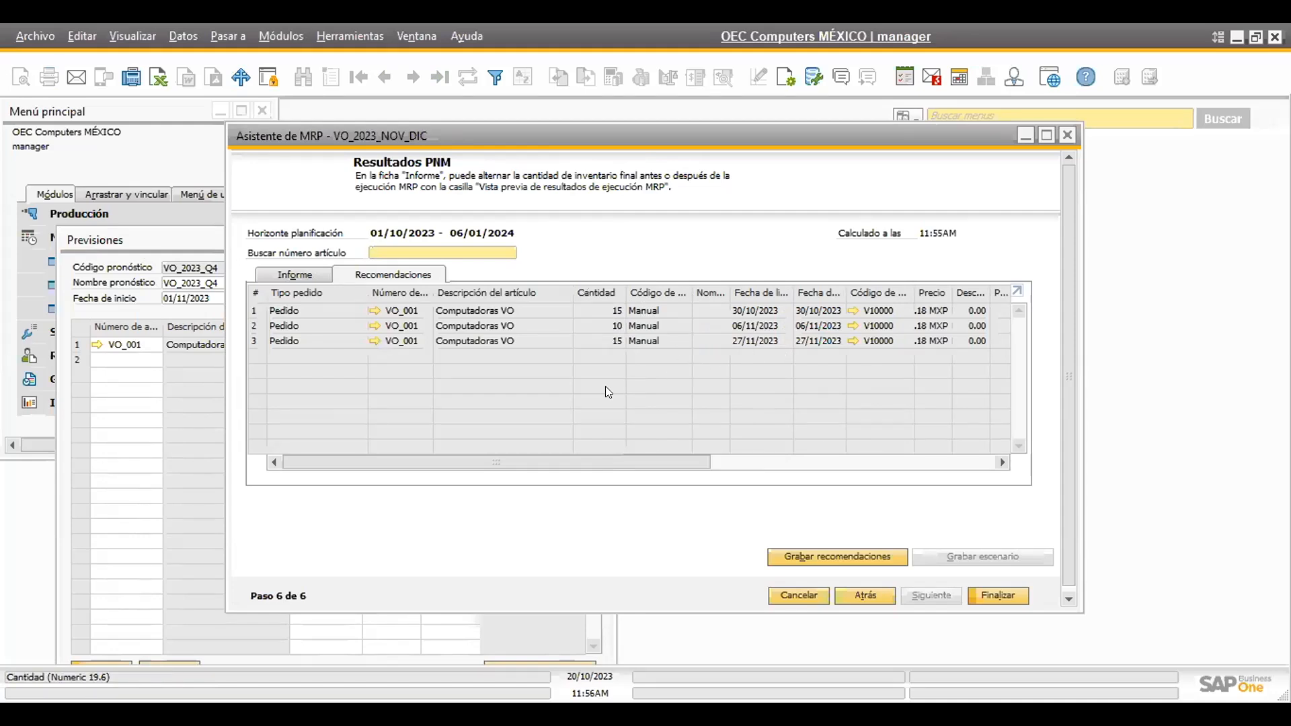
left_click_drag(441, 462, 264, 257)
left_click(204, 241)
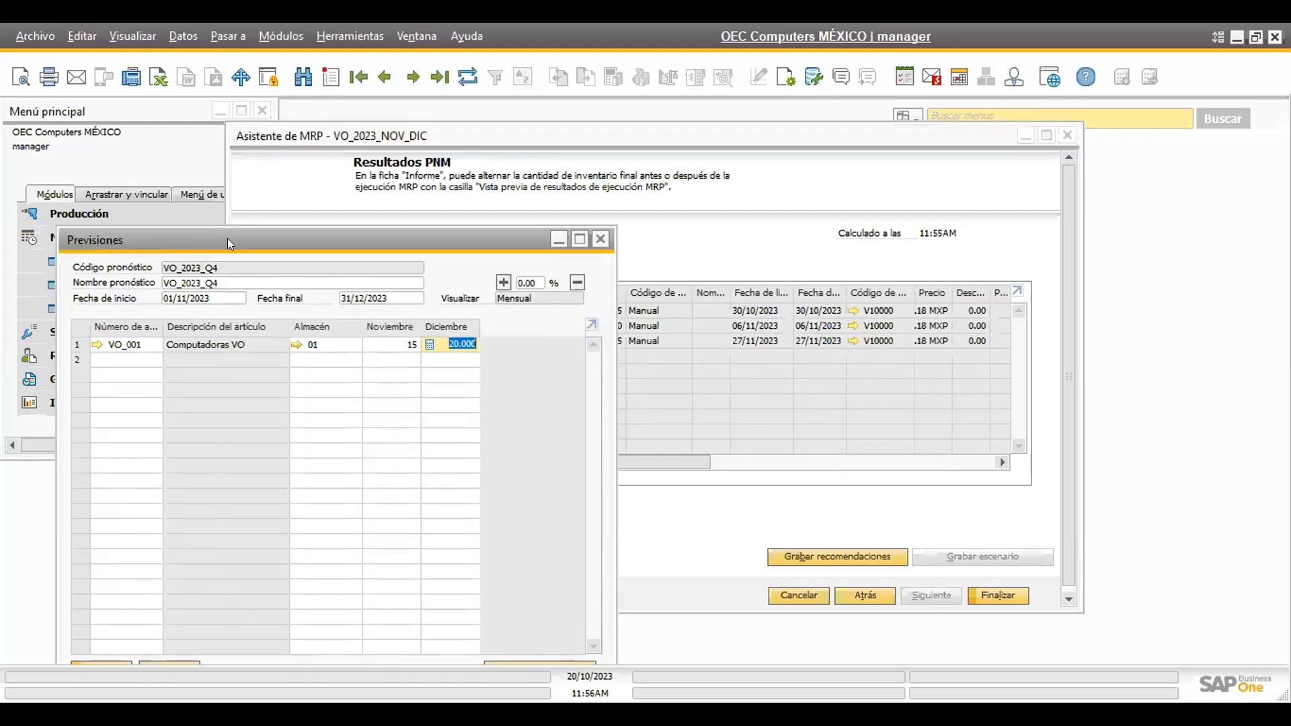
left_click(717, 240)
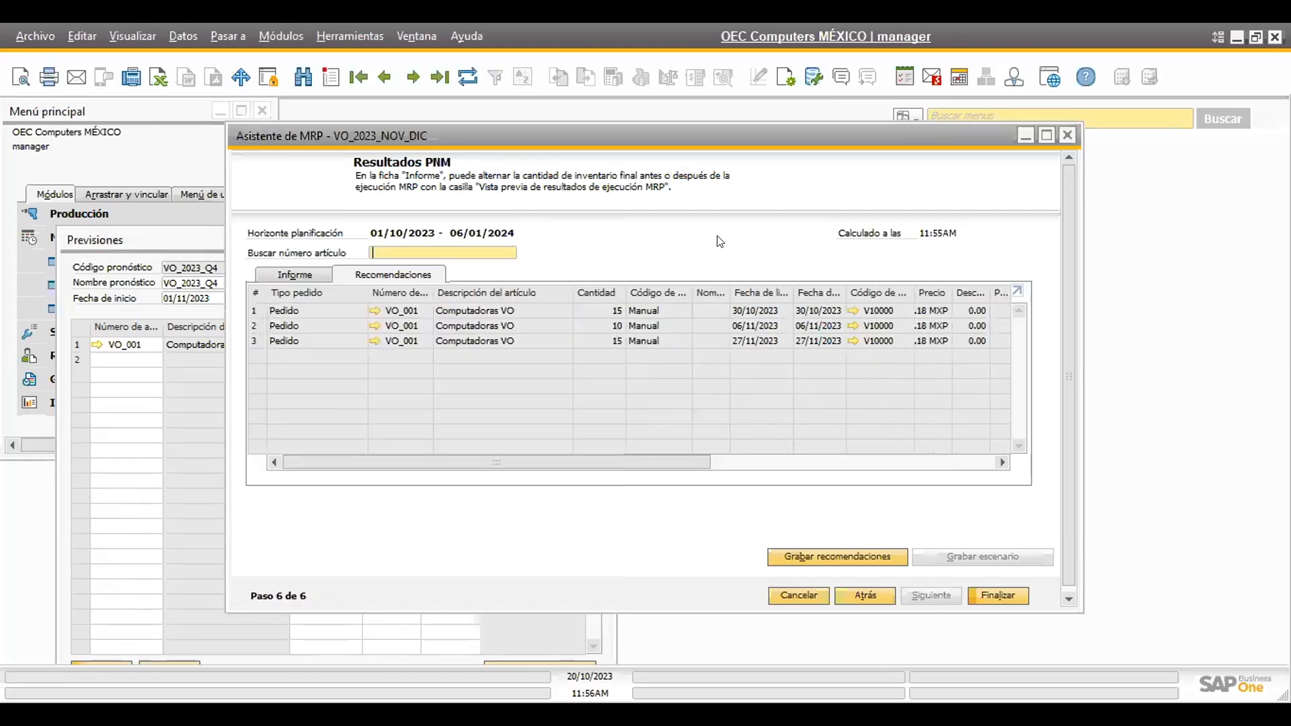
left_click(293, 273)
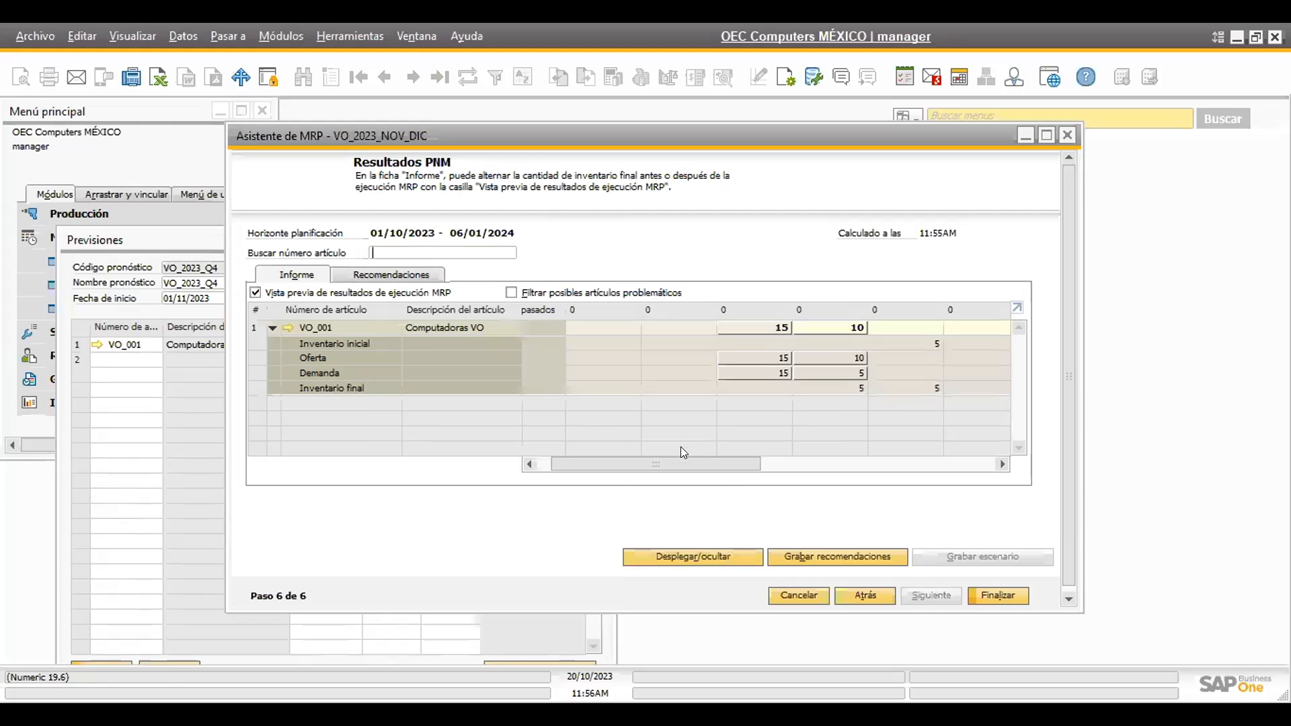
left_click_drag(650, 463, 704, 462)
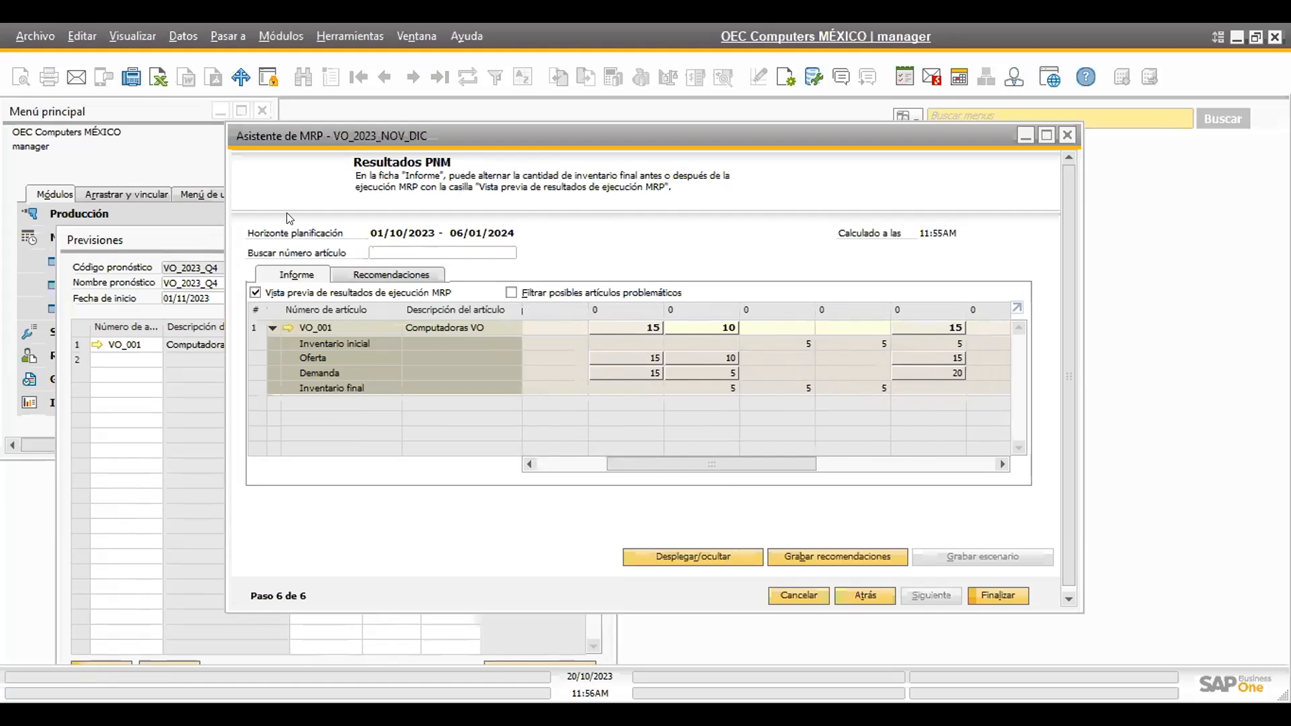
Display the MRP recommendations beside forecast VO_2023_Q4 and compare the quantities for item VO_001
left_click(381, 274)
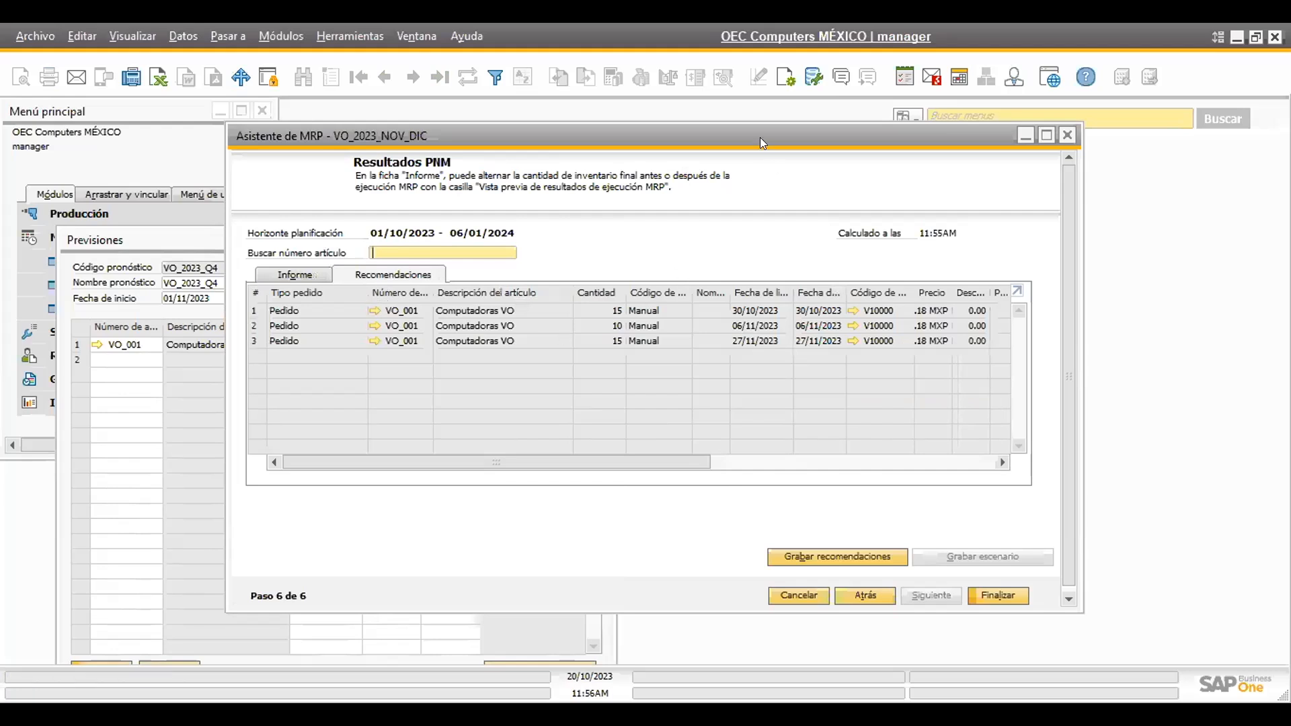
left_click_drag(779, 136, 974, 142)
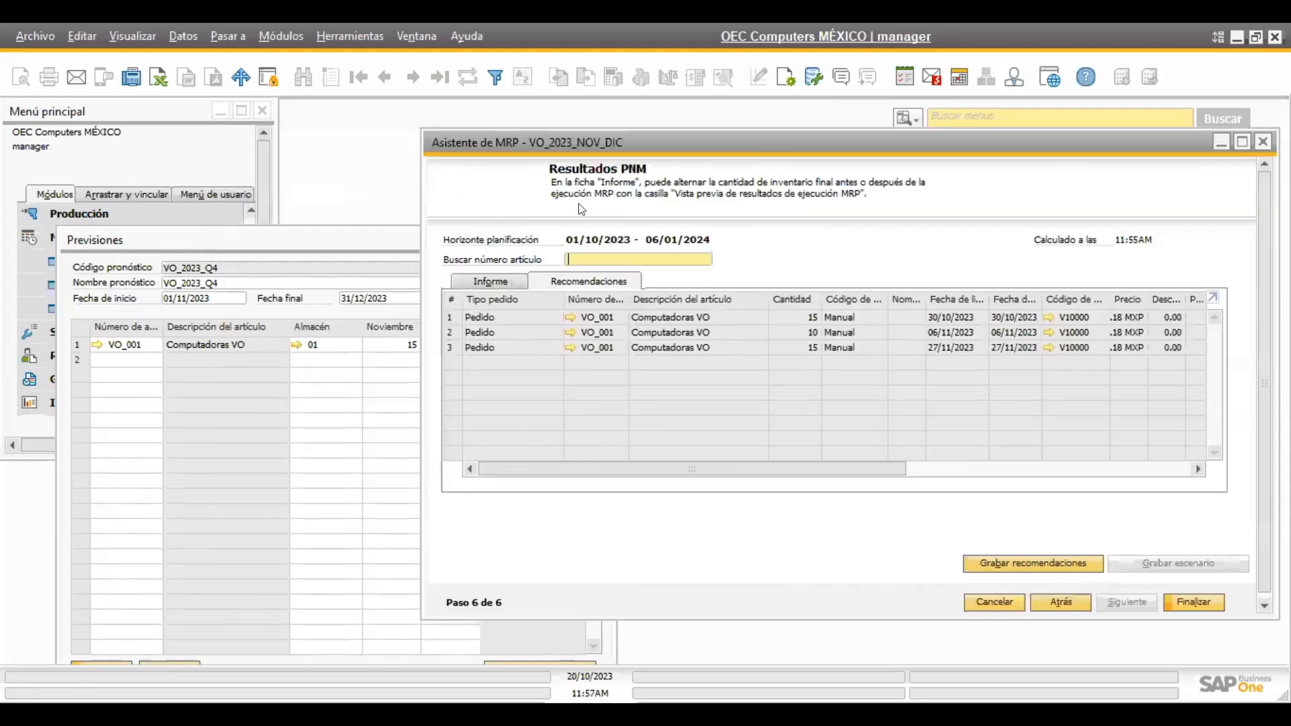
left_click(335, 239)
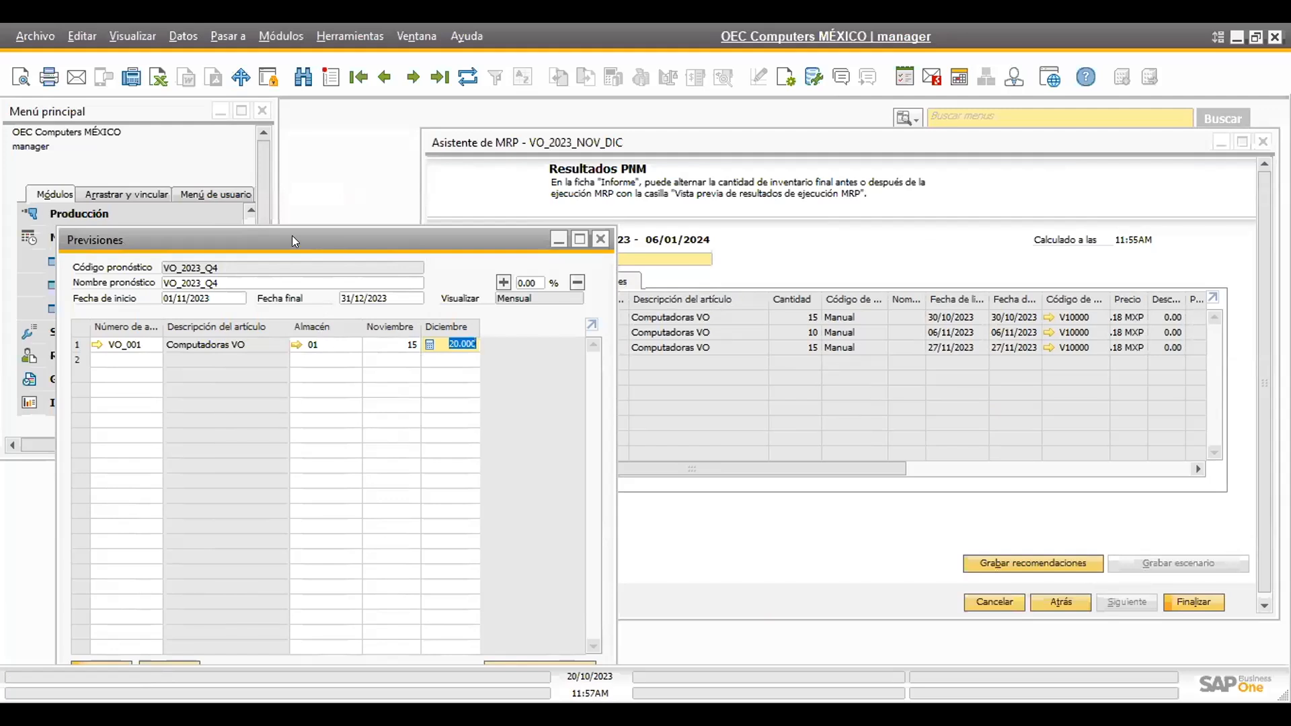
left_click_drag(292, 235, 323, 174)
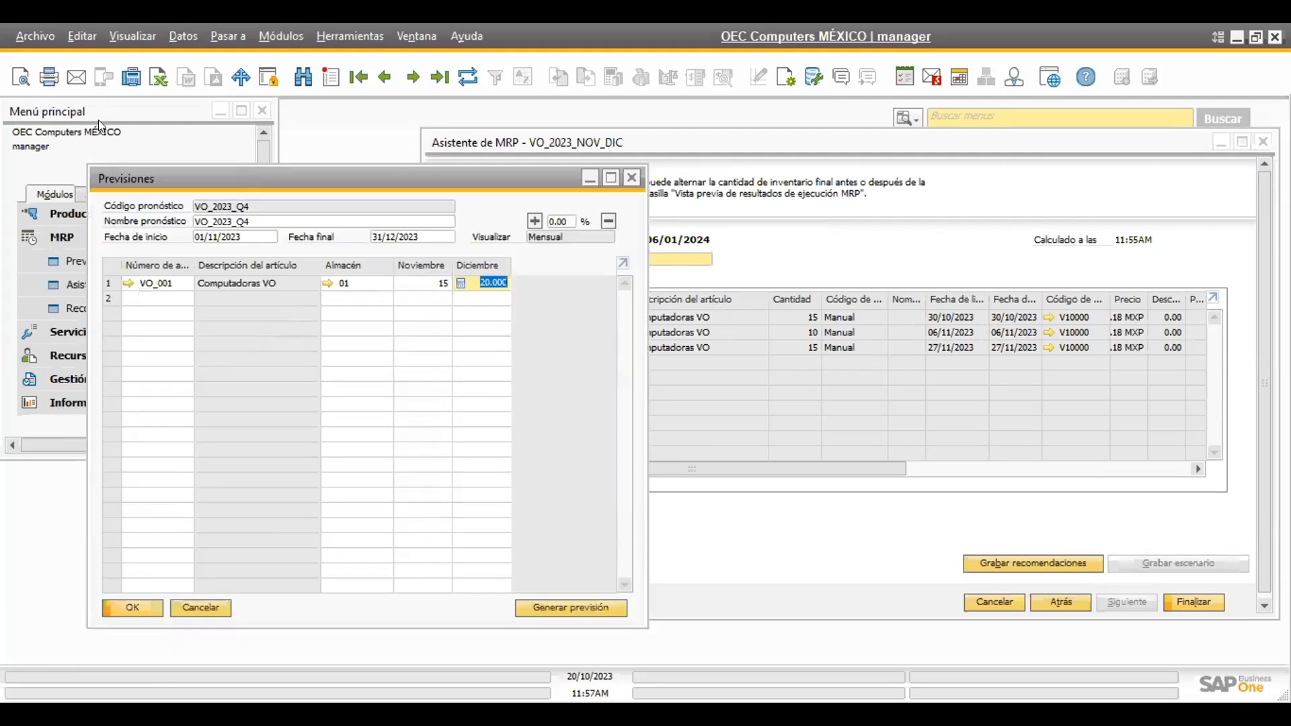
Open the sales order for item VO_001, check its quantity and delivery date, and minimize it
scroll(52, 264, "up", 4)
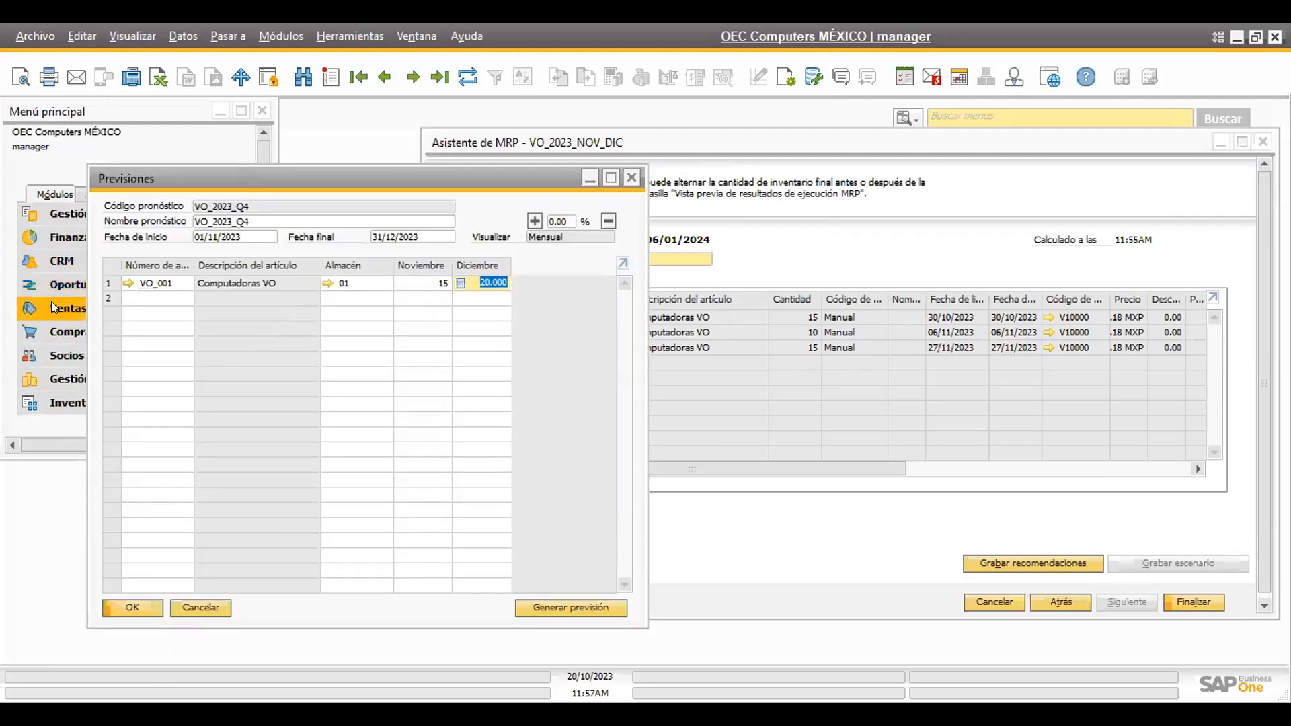
left_click(54, 307)
left_click(107, 287)
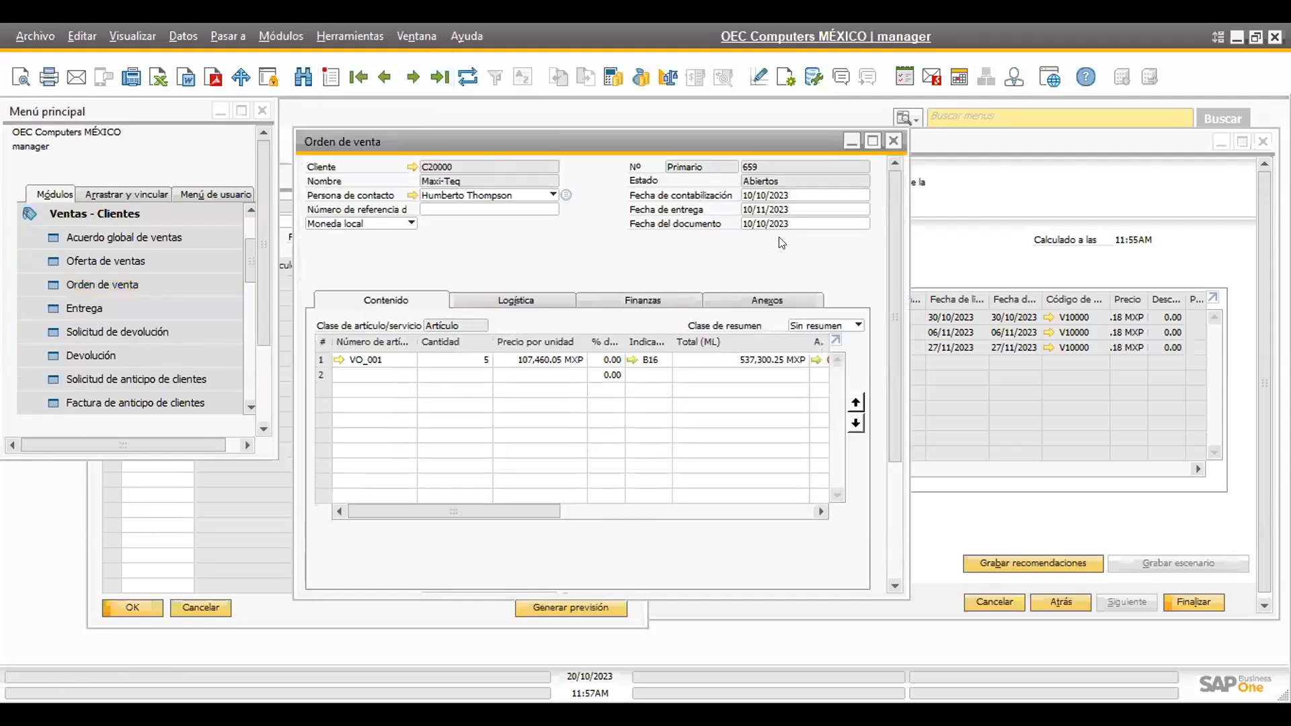
left_click(851, 142)
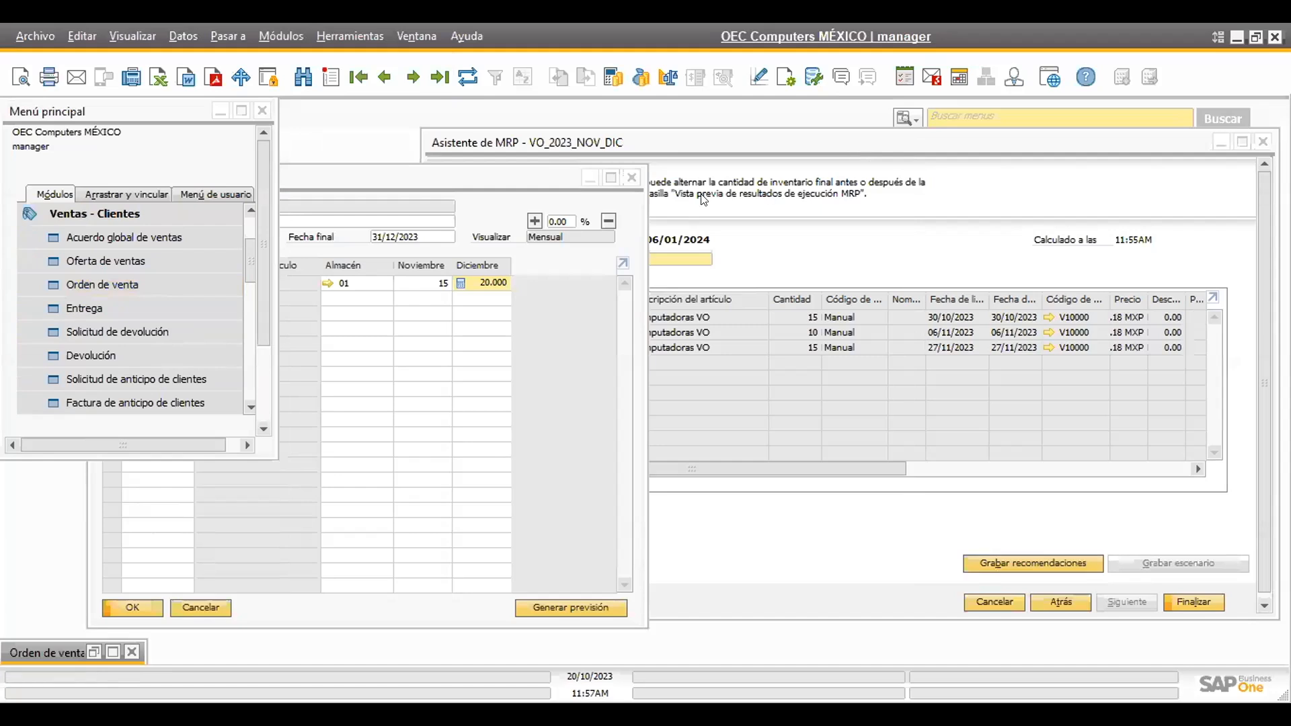
Review the November and December quantities of item VO_001 in forecast VO_2023_Q4, and minimize the forecast
left_click(486, 200)
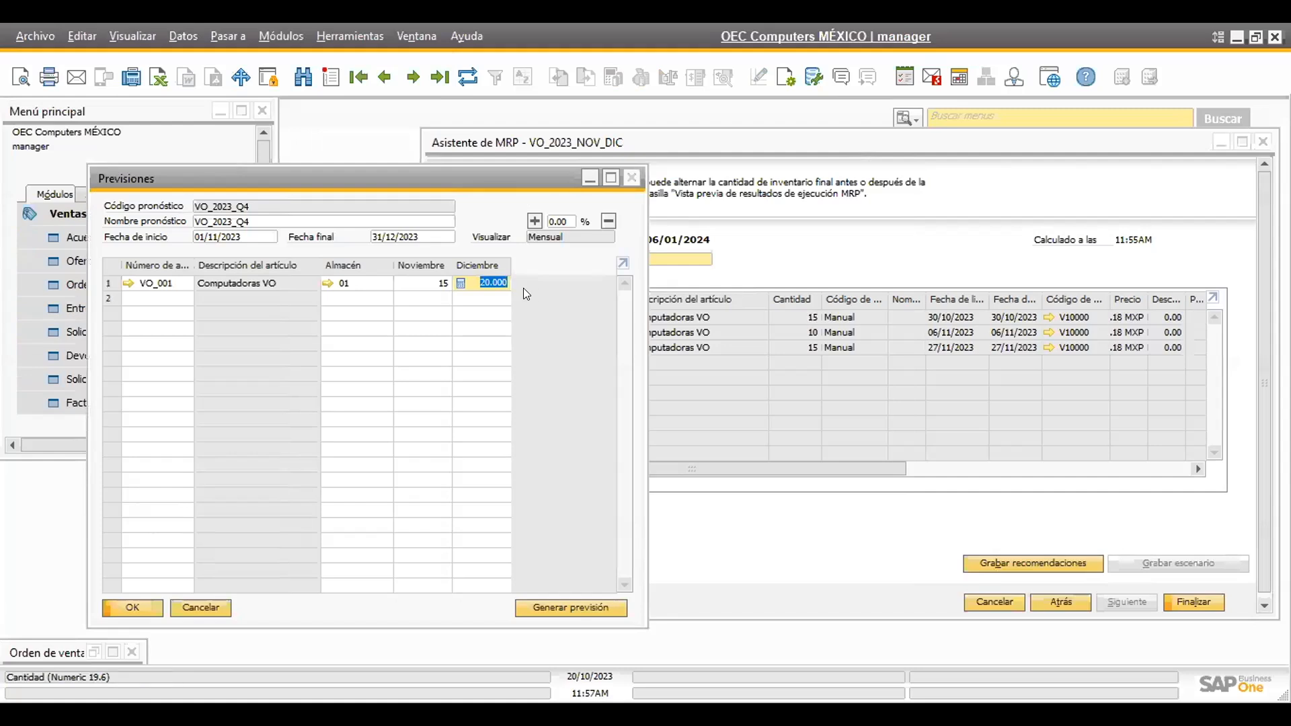
left_click(422, 280)
left_click(422, 279)
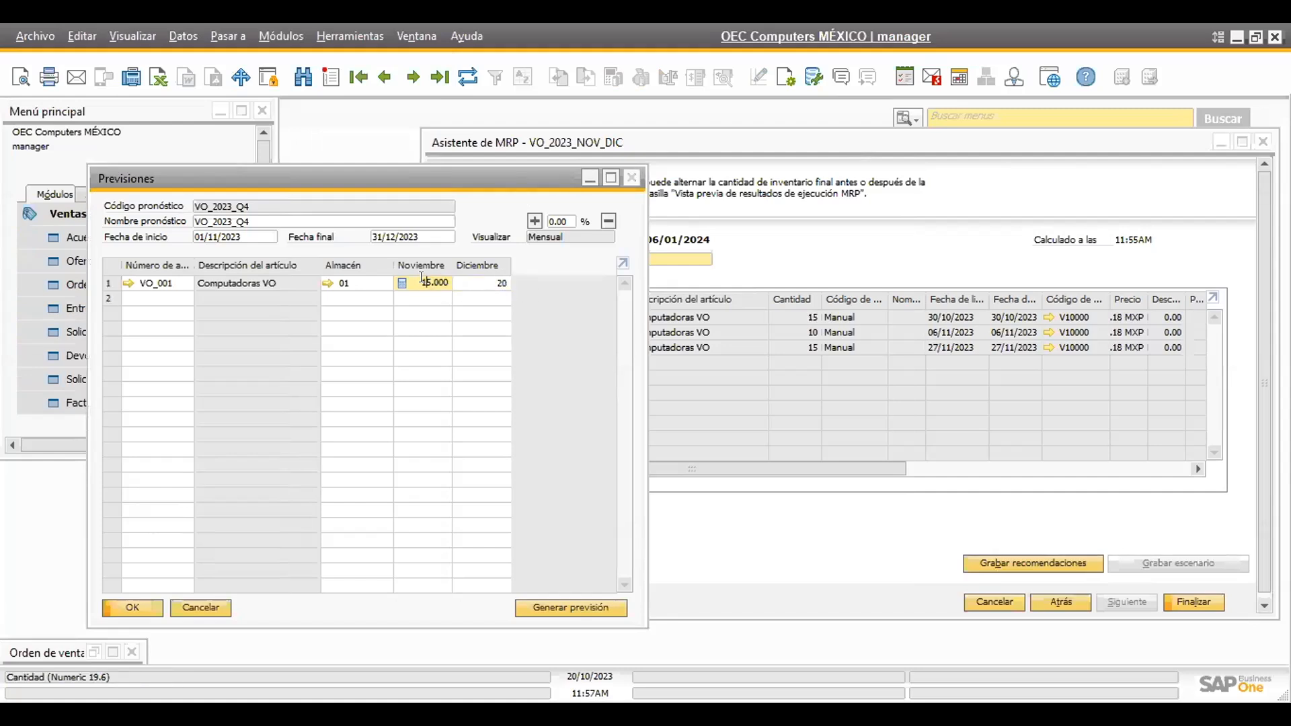
left_click(590, 178)
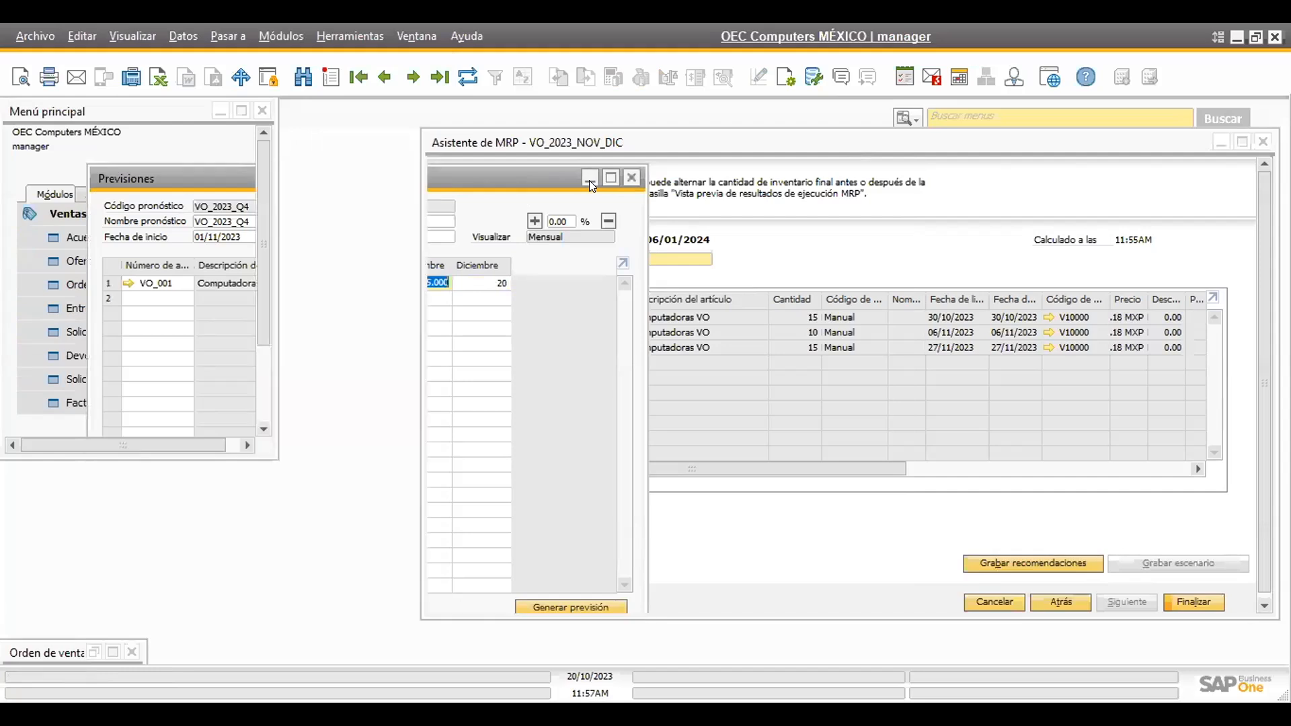
Restore the sales order and check its line's warehouse and quantity against the MRP recommendations
left_click(95, 652)
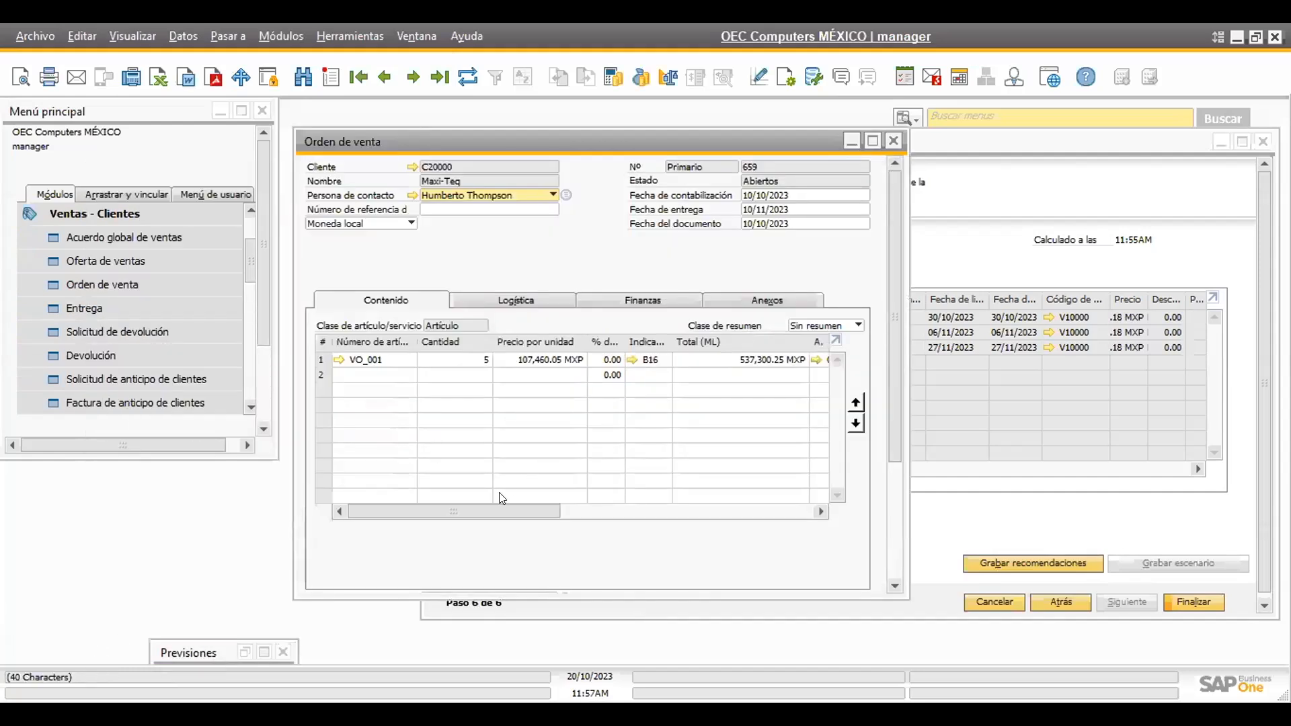
left_click_drag(485, 510, 660, 510)
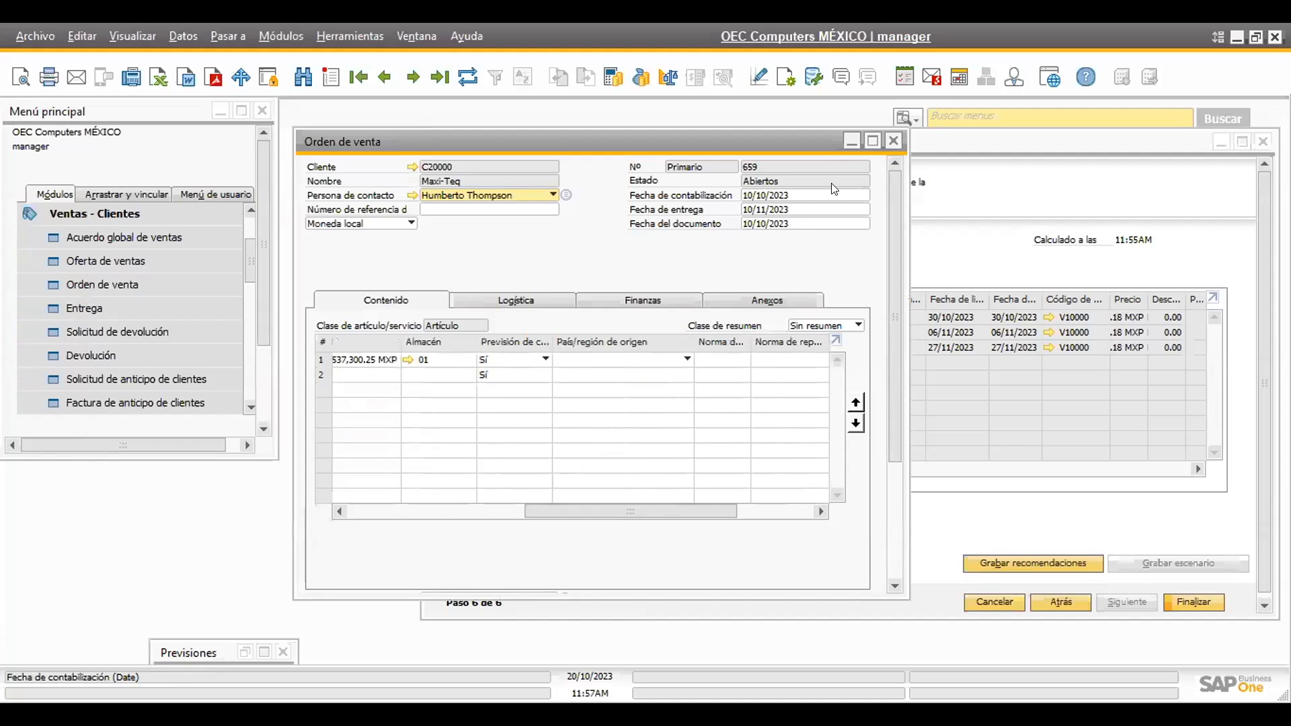
left_click(853, 140)
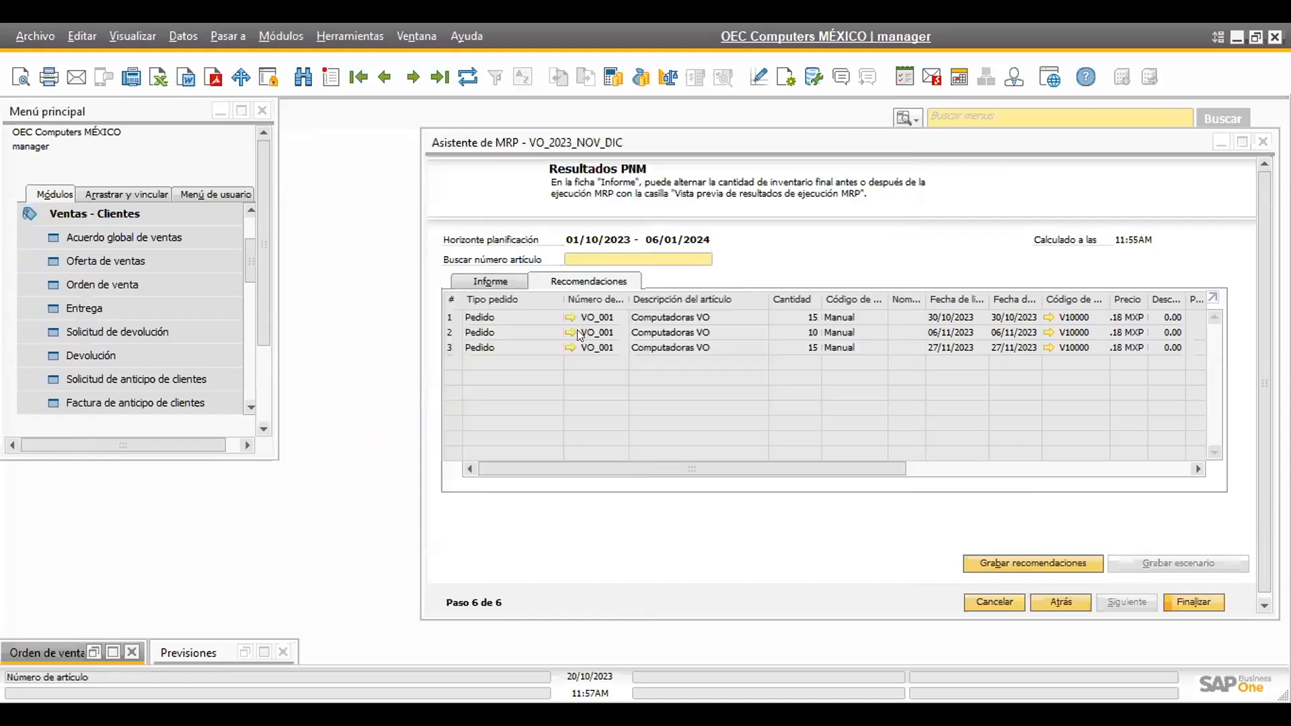
left_click(94, 652)
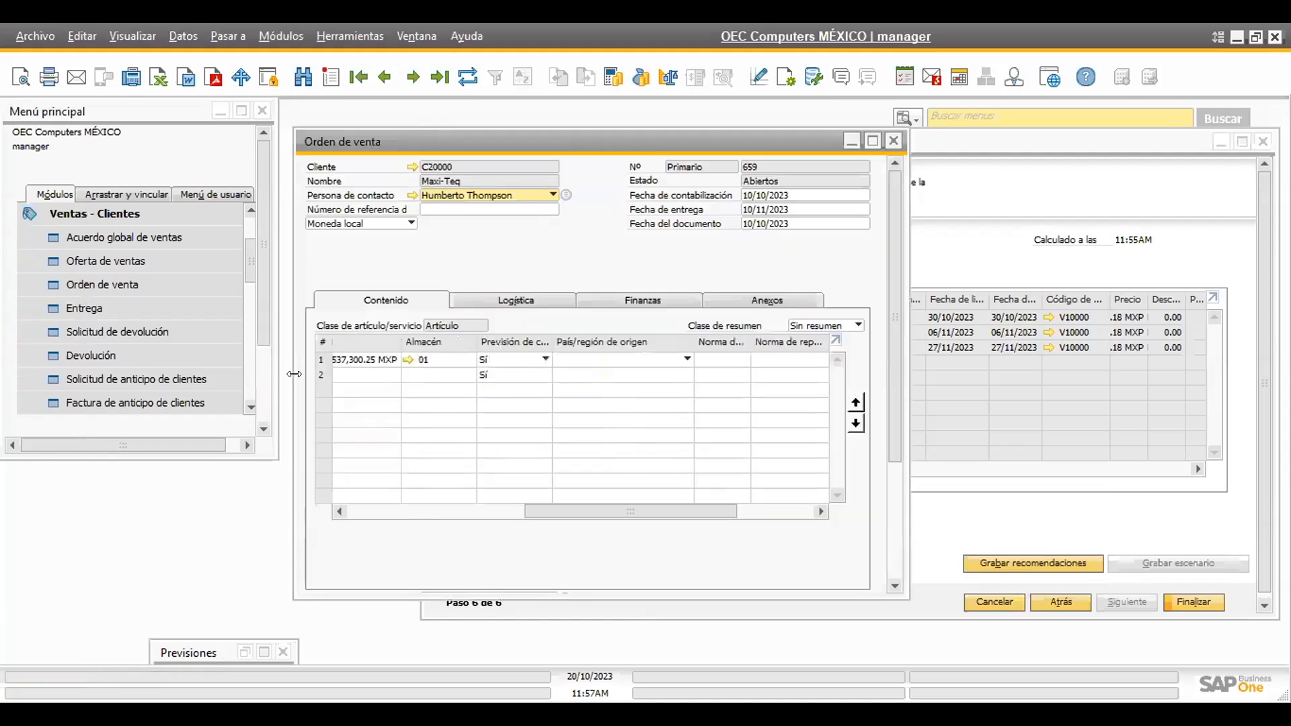
left_click(409, 165)
left_click(884, 111)
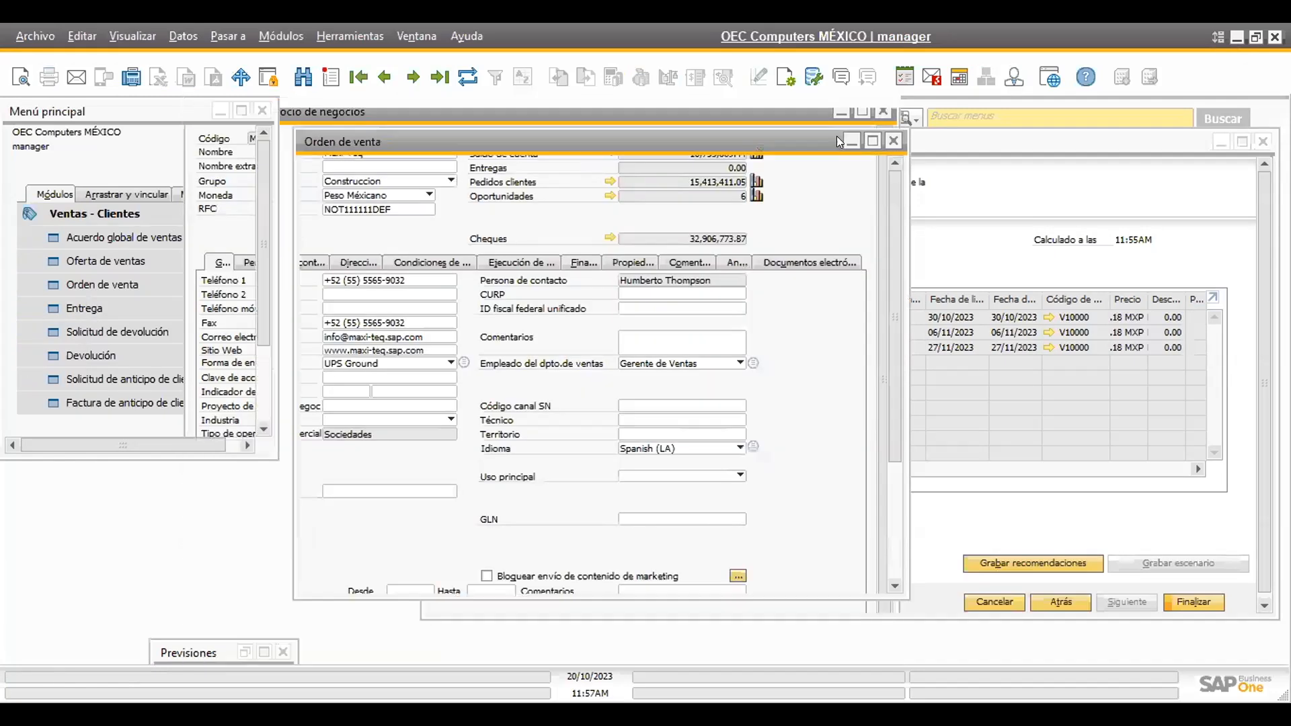
left_click_drag(538, 509, 357, 499)
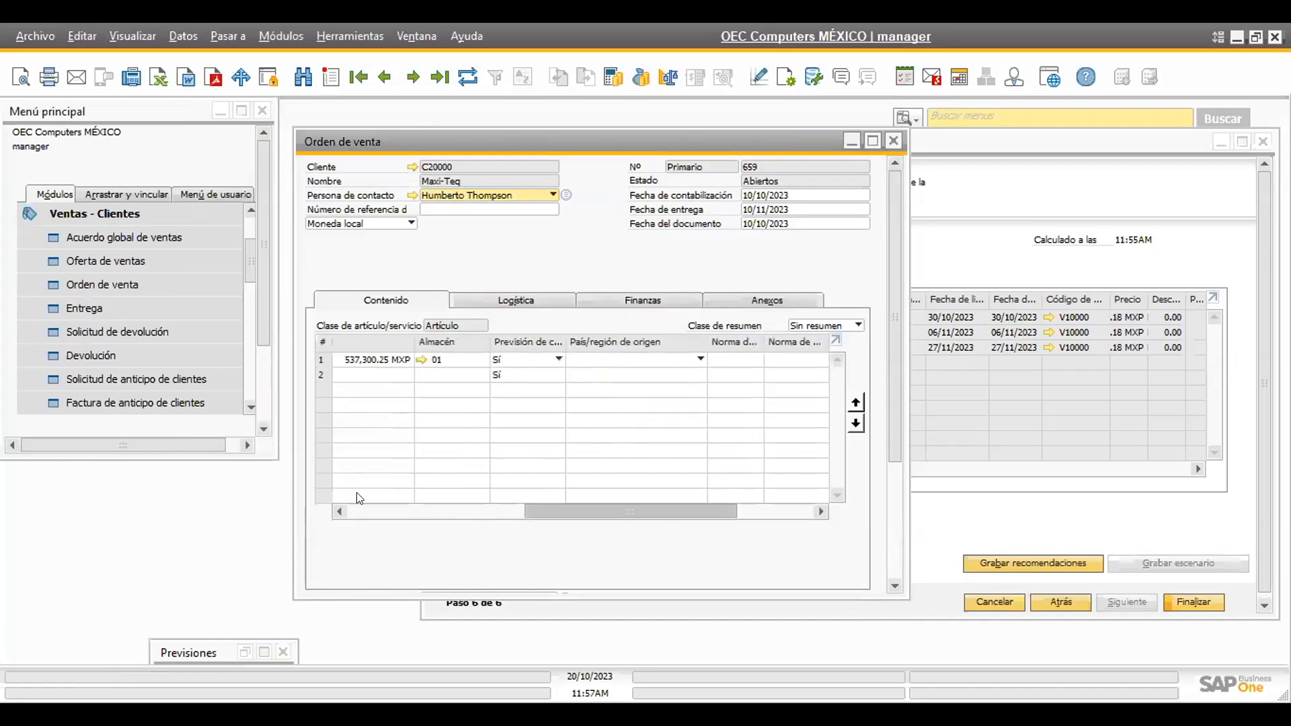
Open the master data of item VO_001 from the order line and examine the minimum order quantity in its planning data
left_click(340, 360)
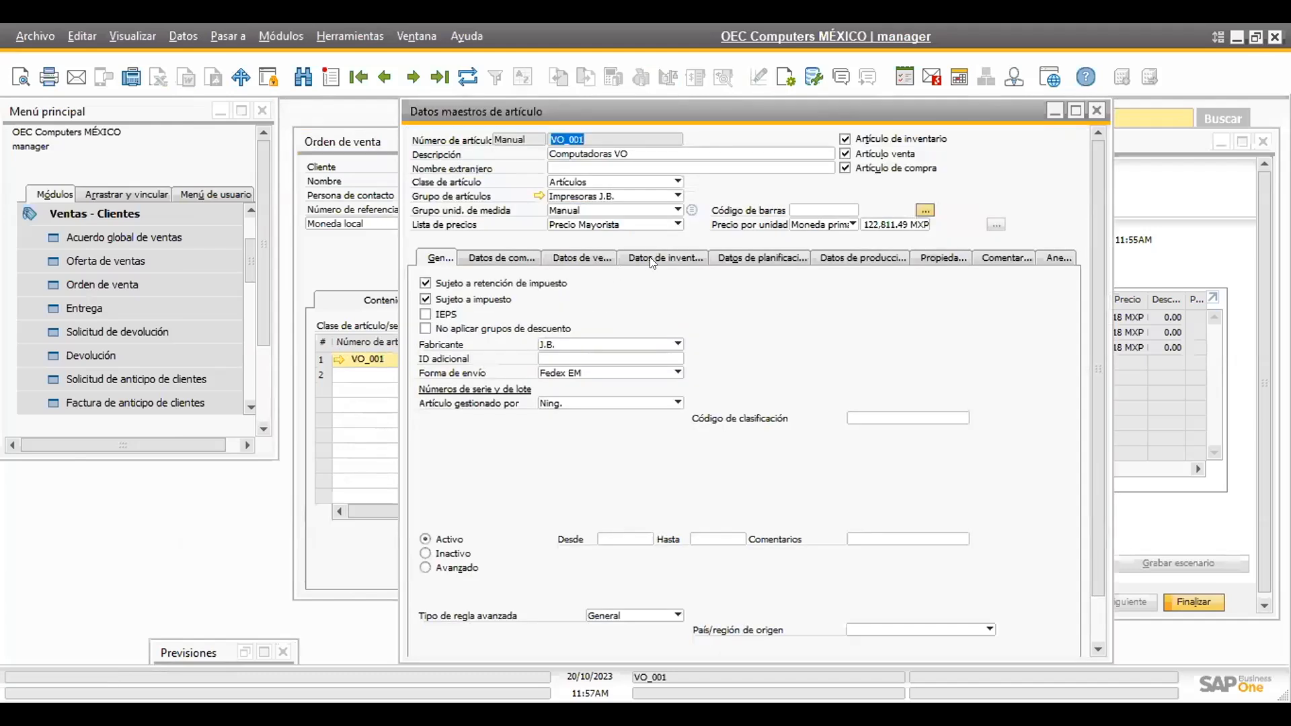
left_click(653, 260)
left_click(775, 256)
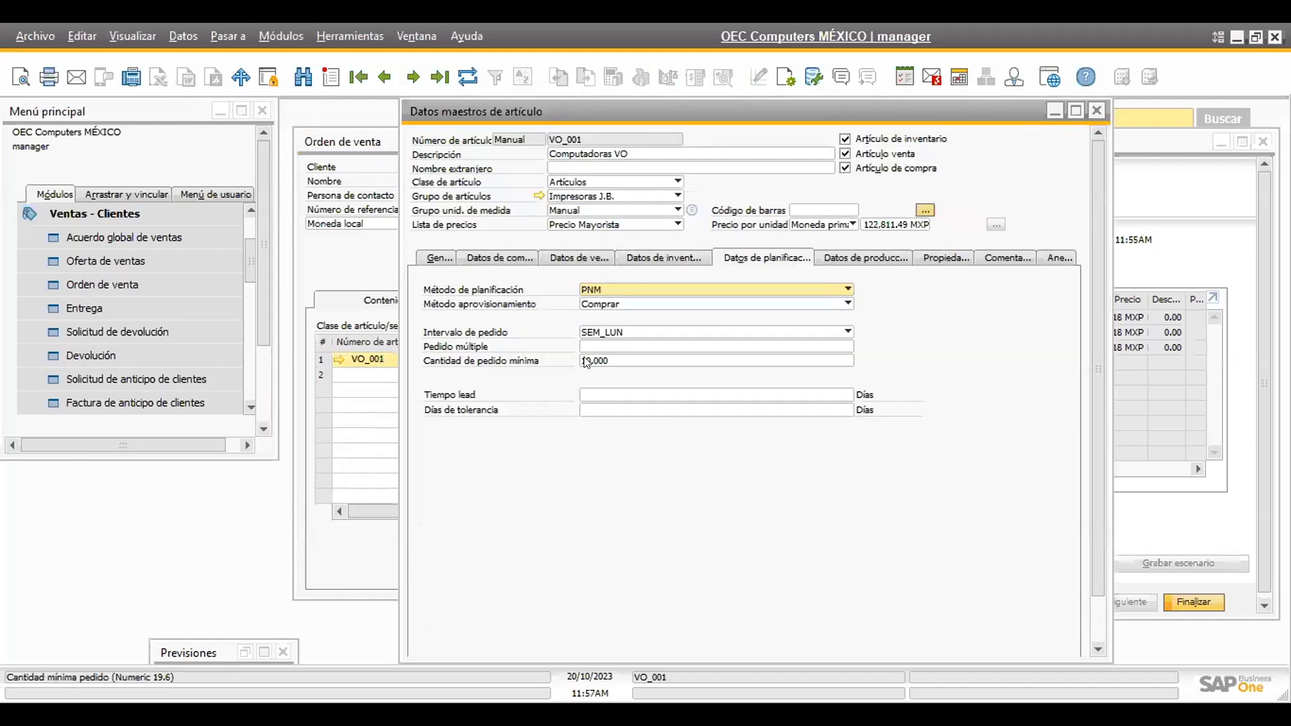
left_click(612, 362)
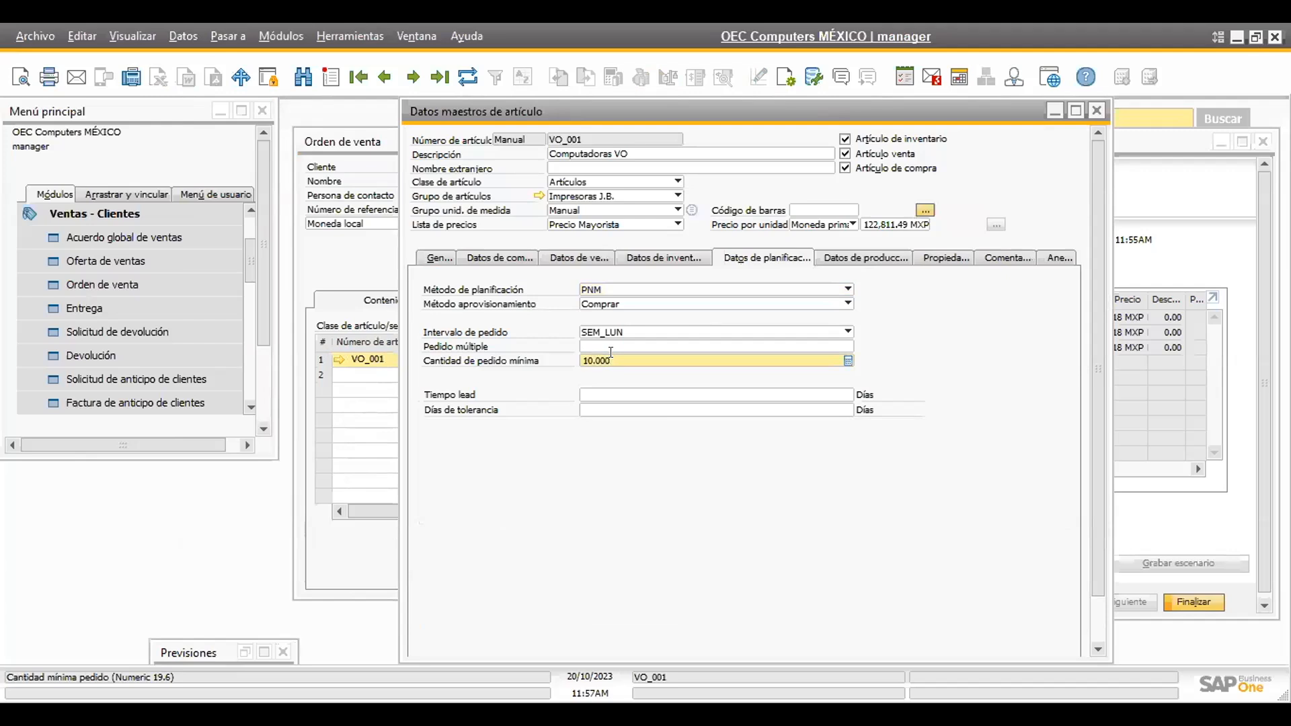
Compare the MRP recommendations with the sales order and the item's planning data, and minimize the order and item windows
left_click(1154, 180)
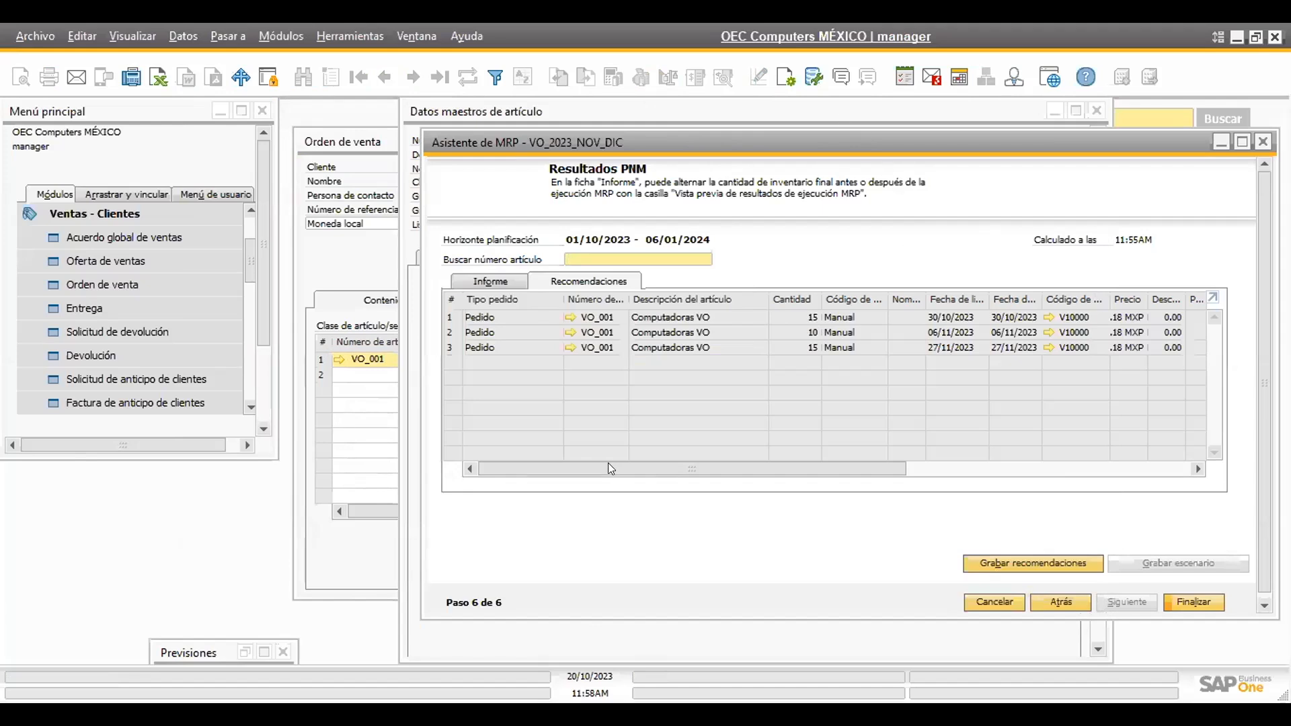
left_click_drag(608, 463, 613, 463)
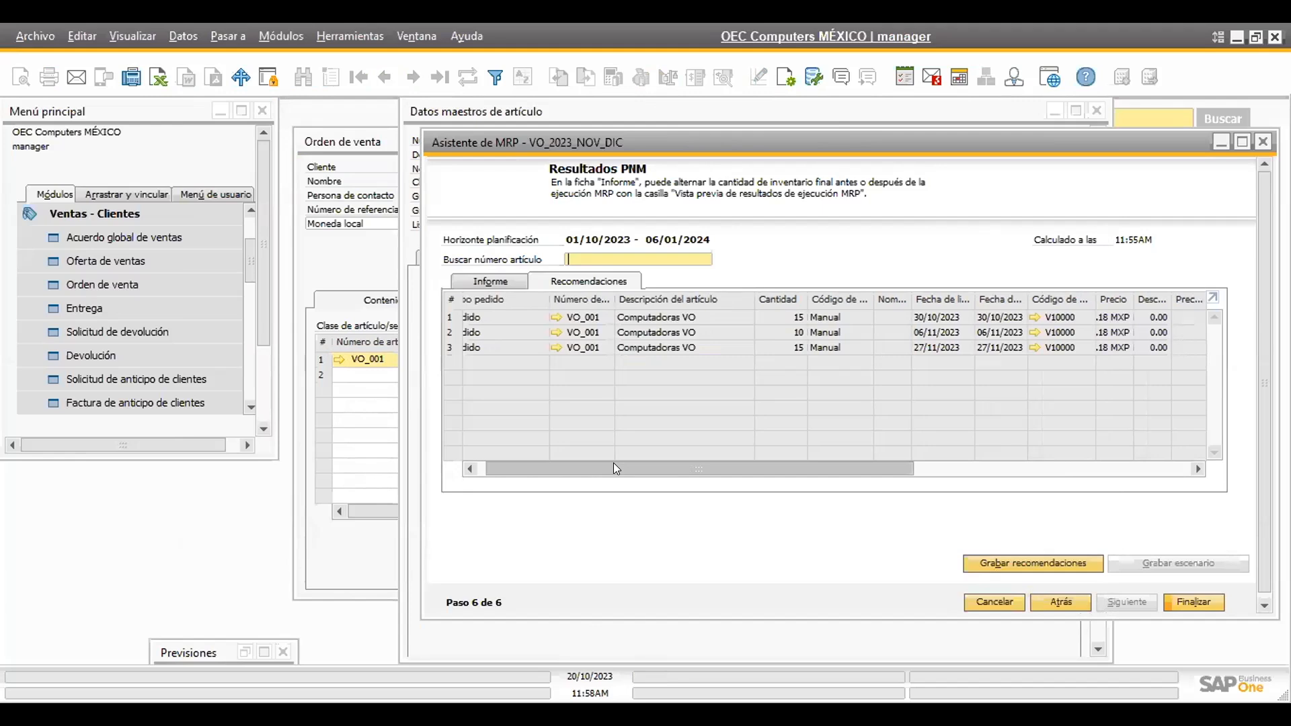
left_click(364, 266)
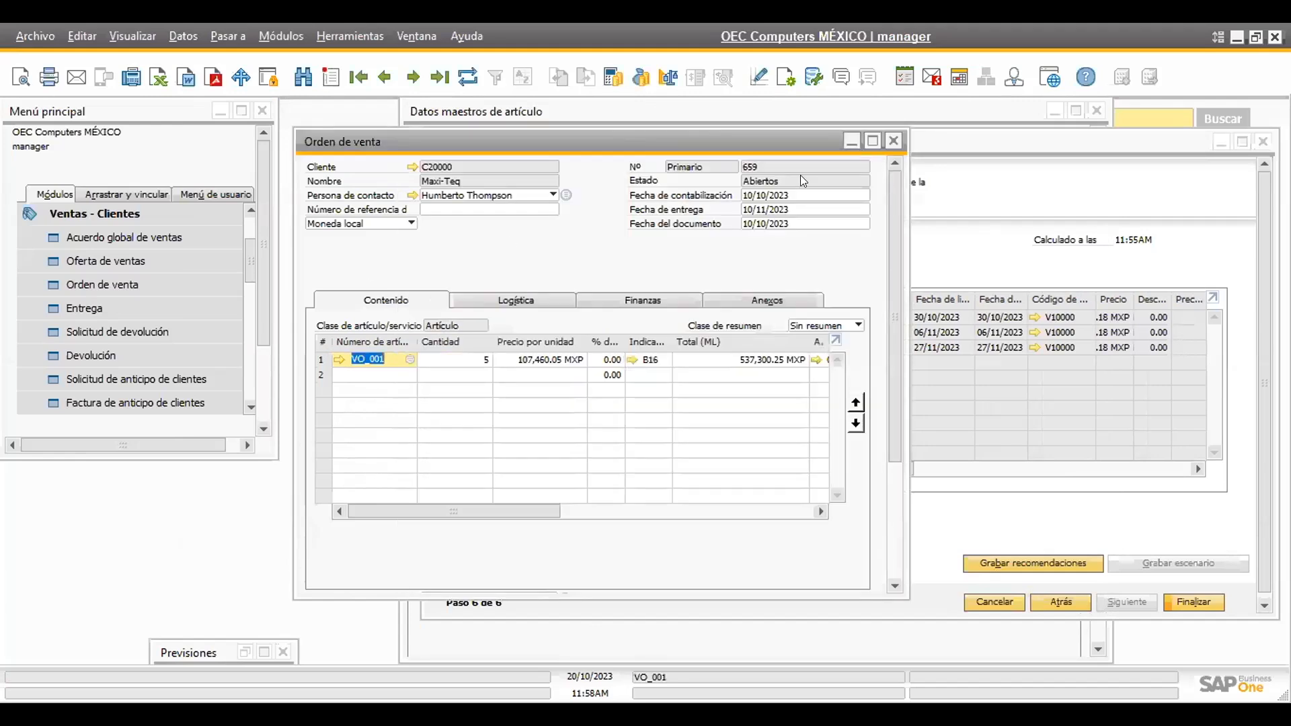
left_click(852, 141)
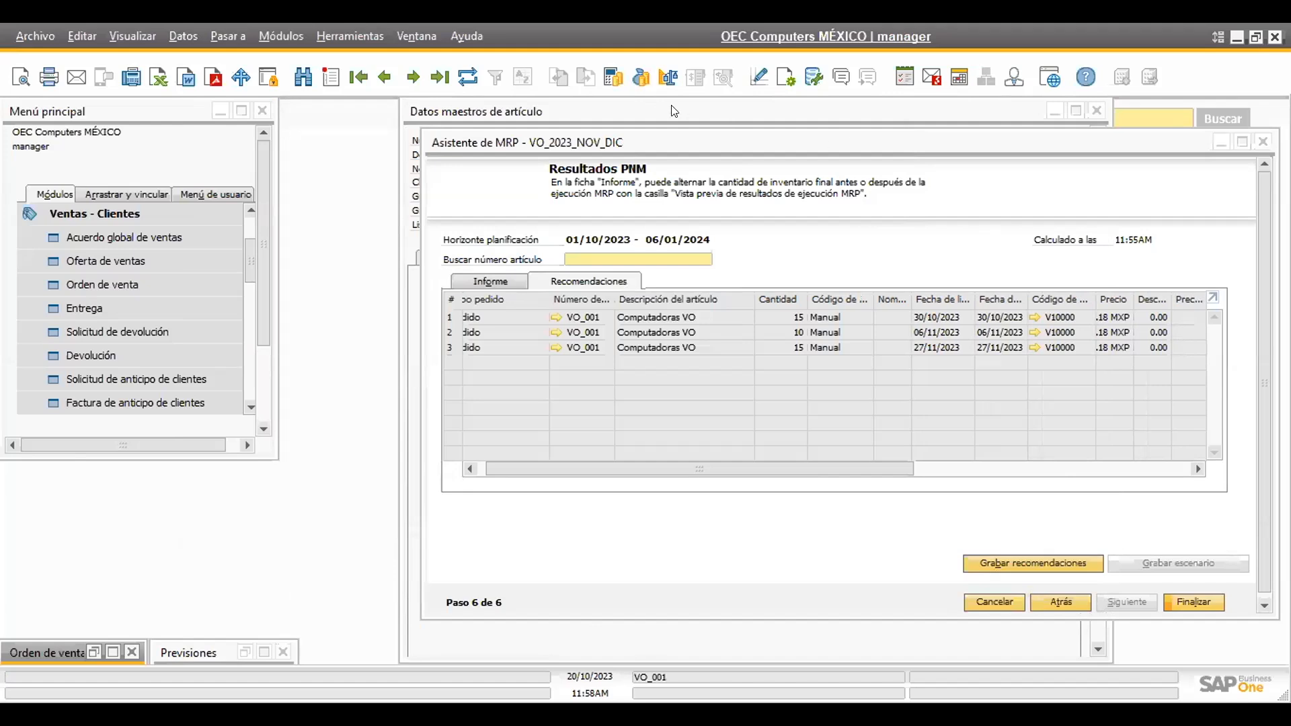
left_click(641, 108)
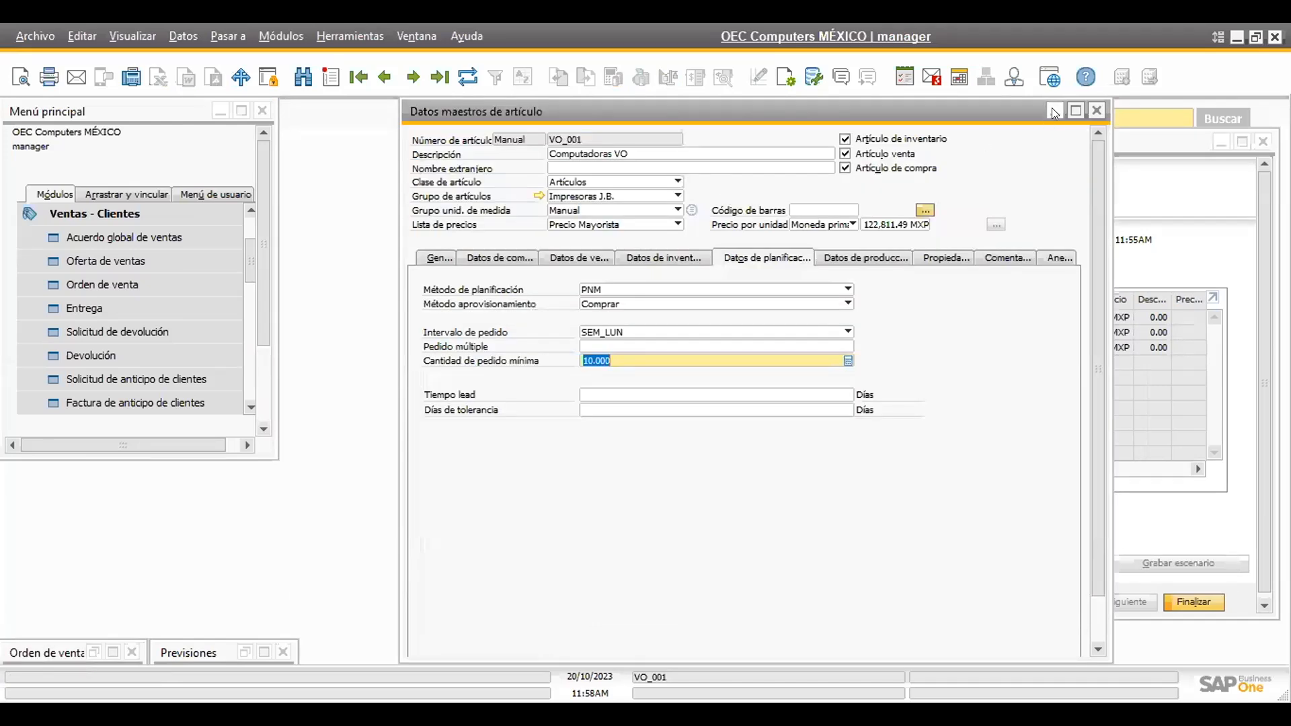
left_click(1053, 109)
Check the monthly quantities of forecast VO_2023_Q4 once more and return to the MRP wizard's recommendations
left_click(246, 651)
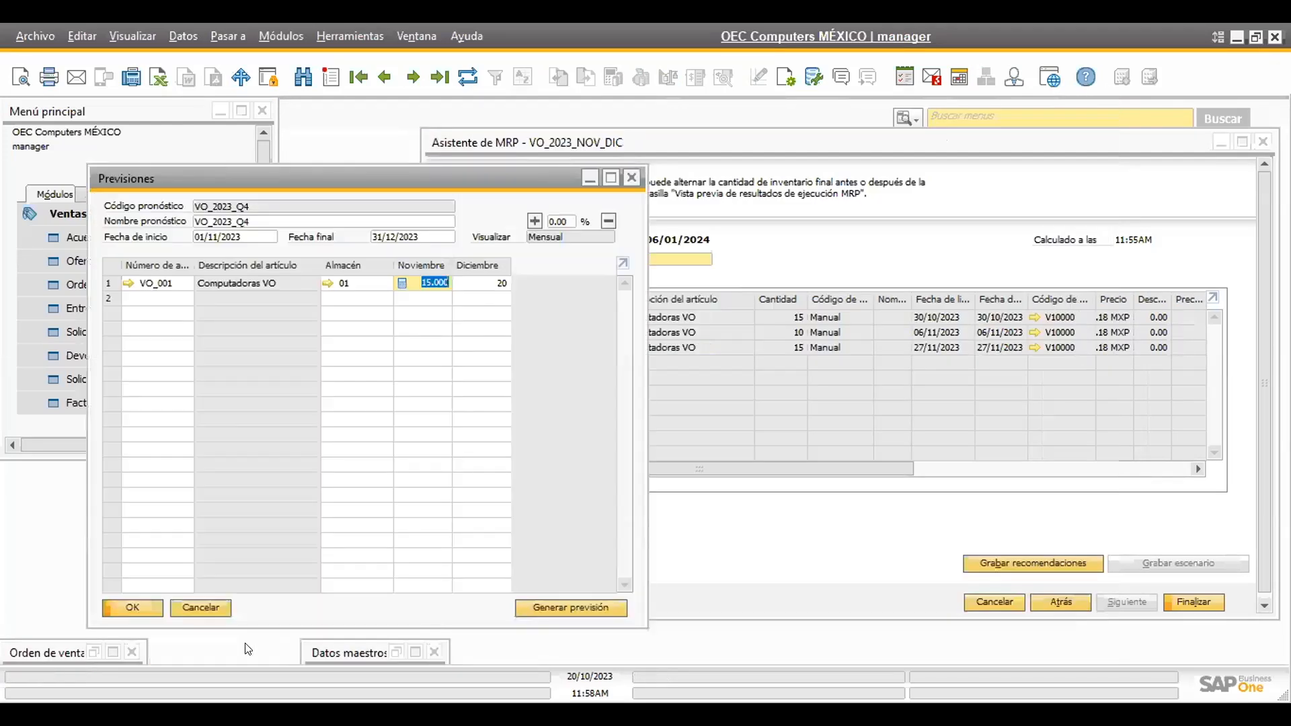
left_click(589, 179)
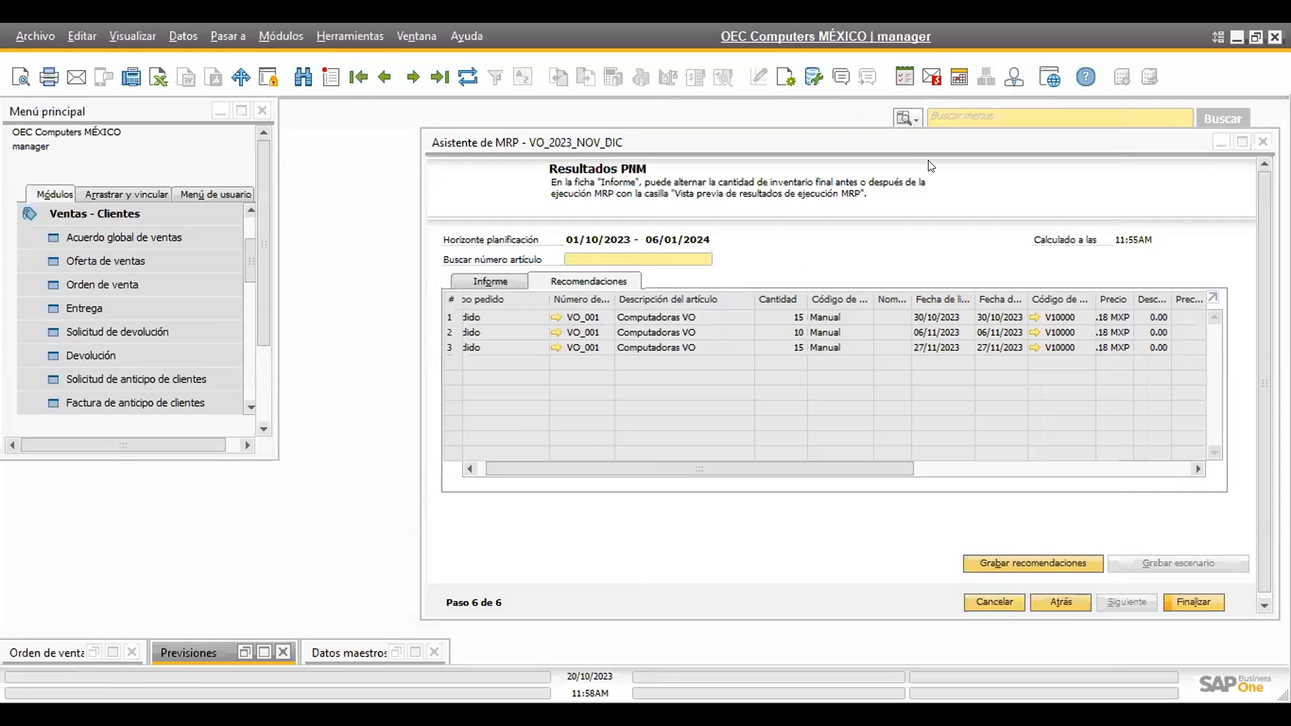
left_click(836, 149)
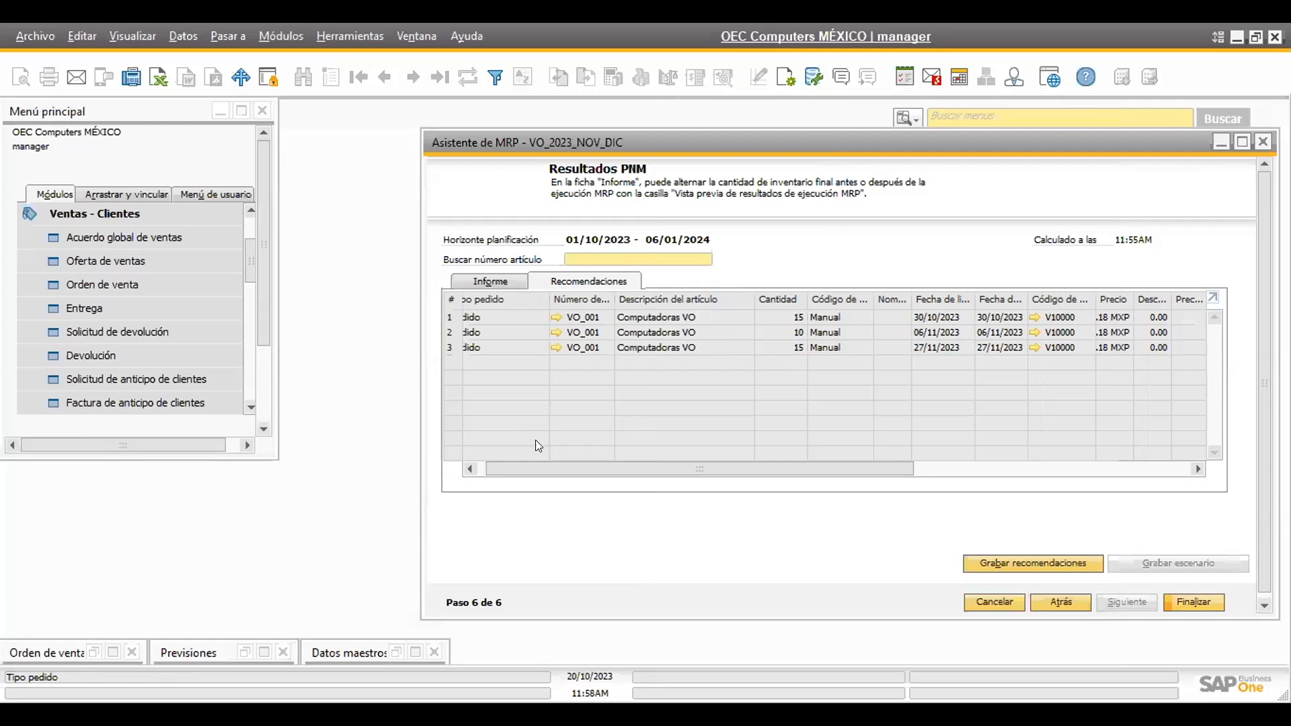
Finish the MRP wizard for scenario VO_2023_NOV_DIC and save its recommendations
left_click_drag(522, 464, 507, 417)
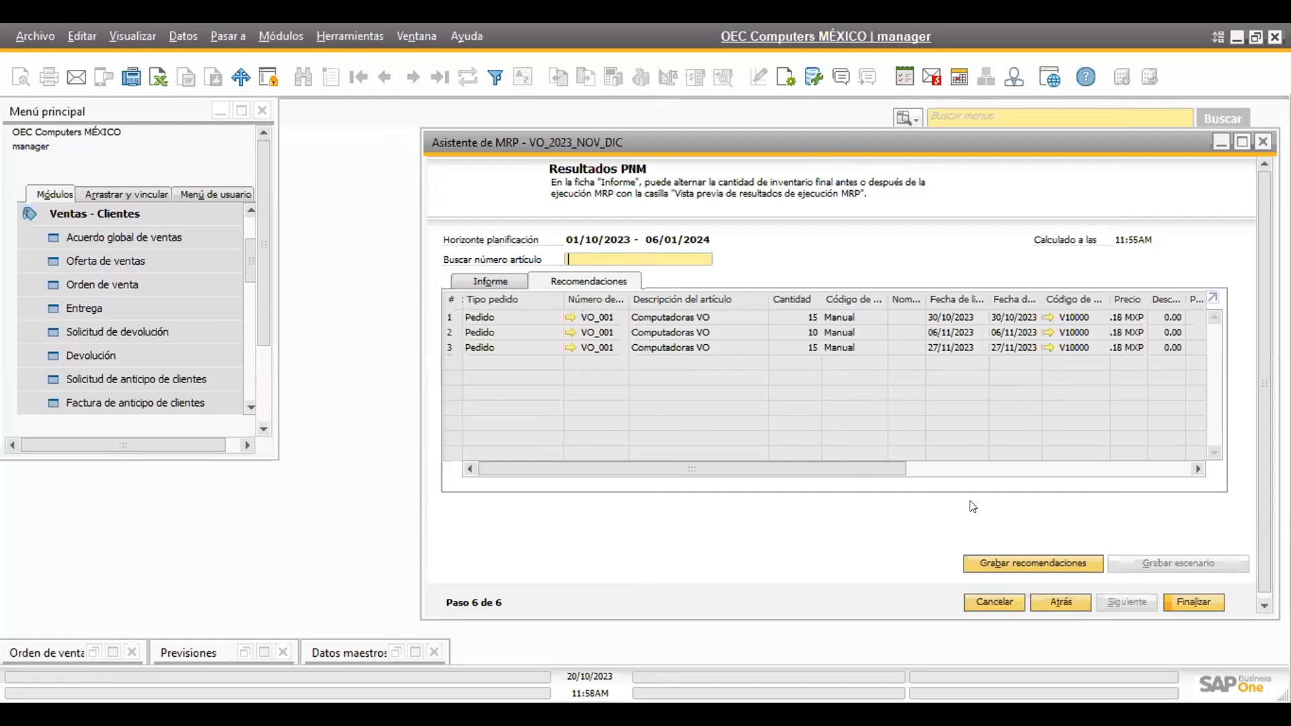
left_click(1188, 602)
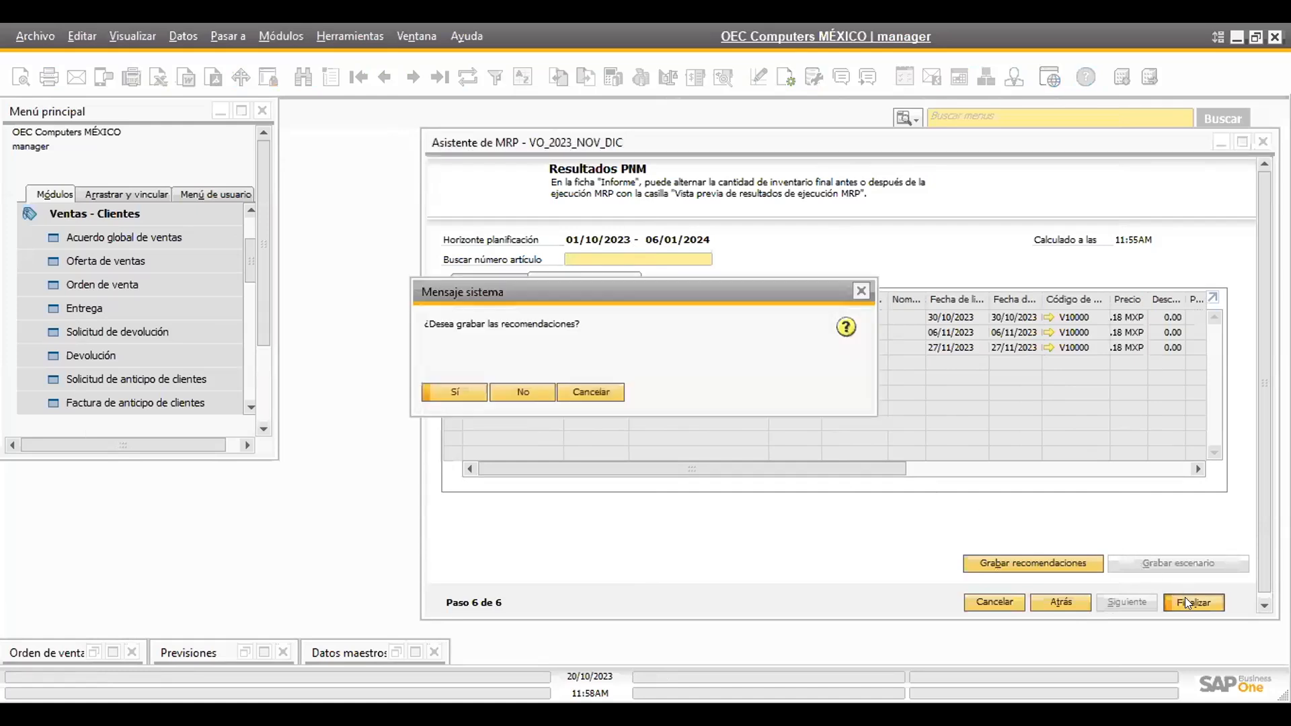
left_click(456, 392)
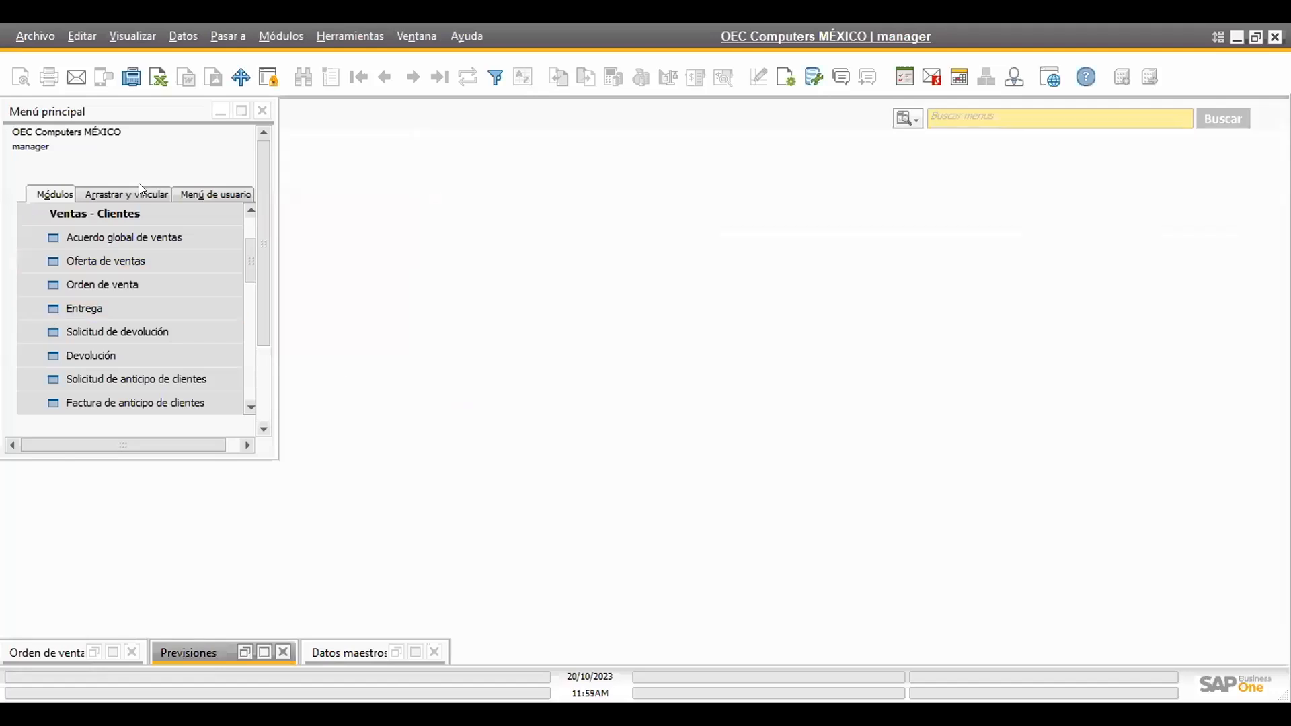
Open the MRP order recommendations (Recomendación del pedido) for scenario VO_2023_NOV_DIC with all order types, and maximize the list
left_click(107, 209)
scroll(82, 332, "down", 1)
left_click(80, 313)
left_click(115, 375)
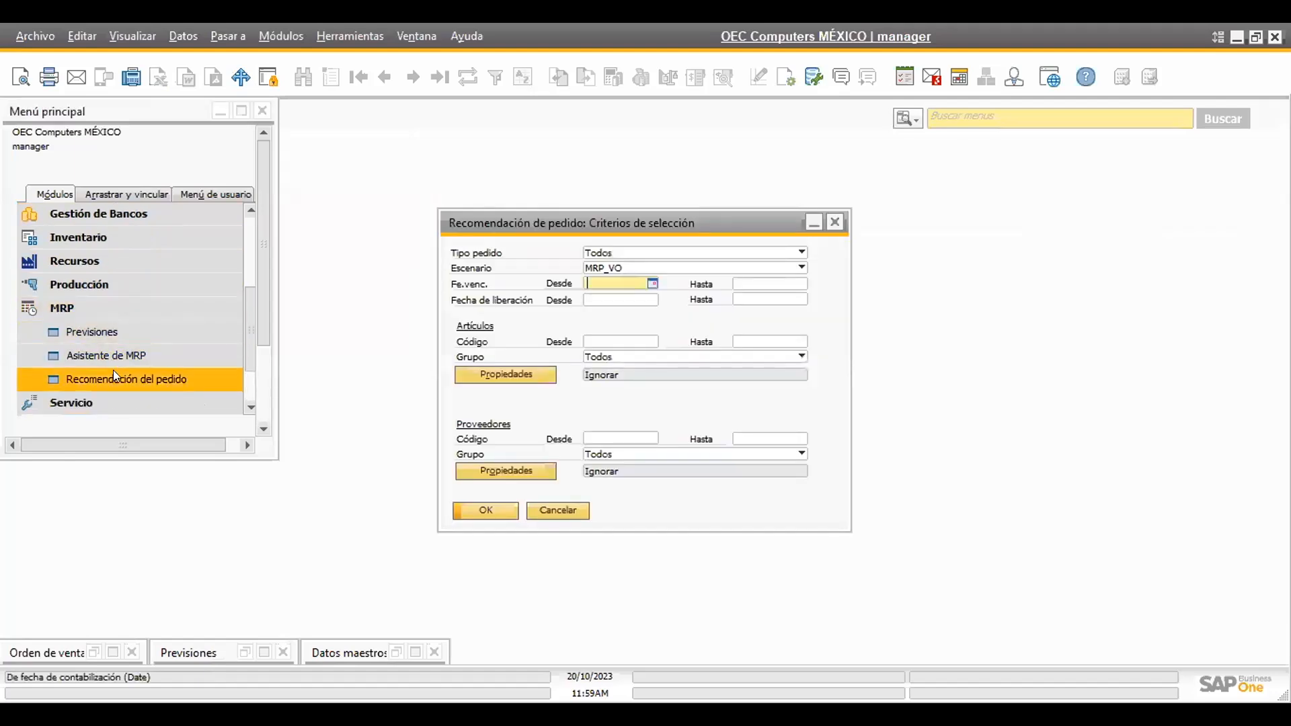
left_click(706, 269)
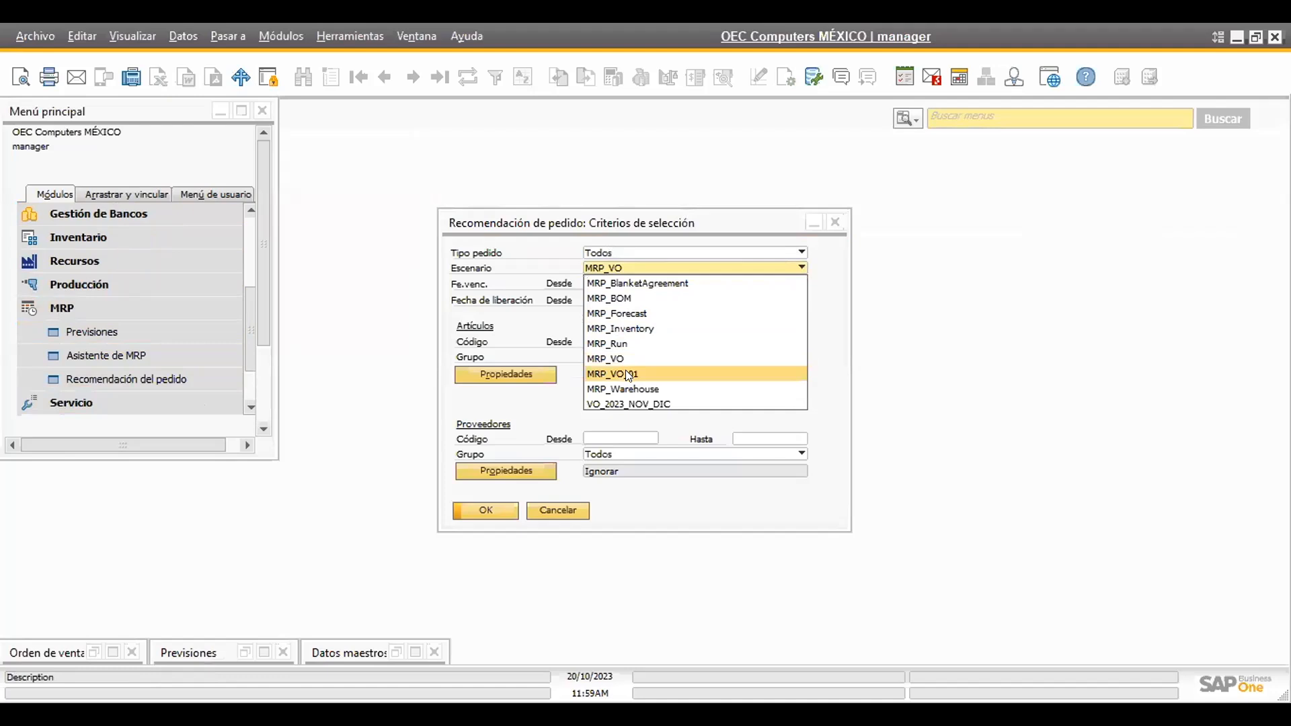
left_click(643, 405)
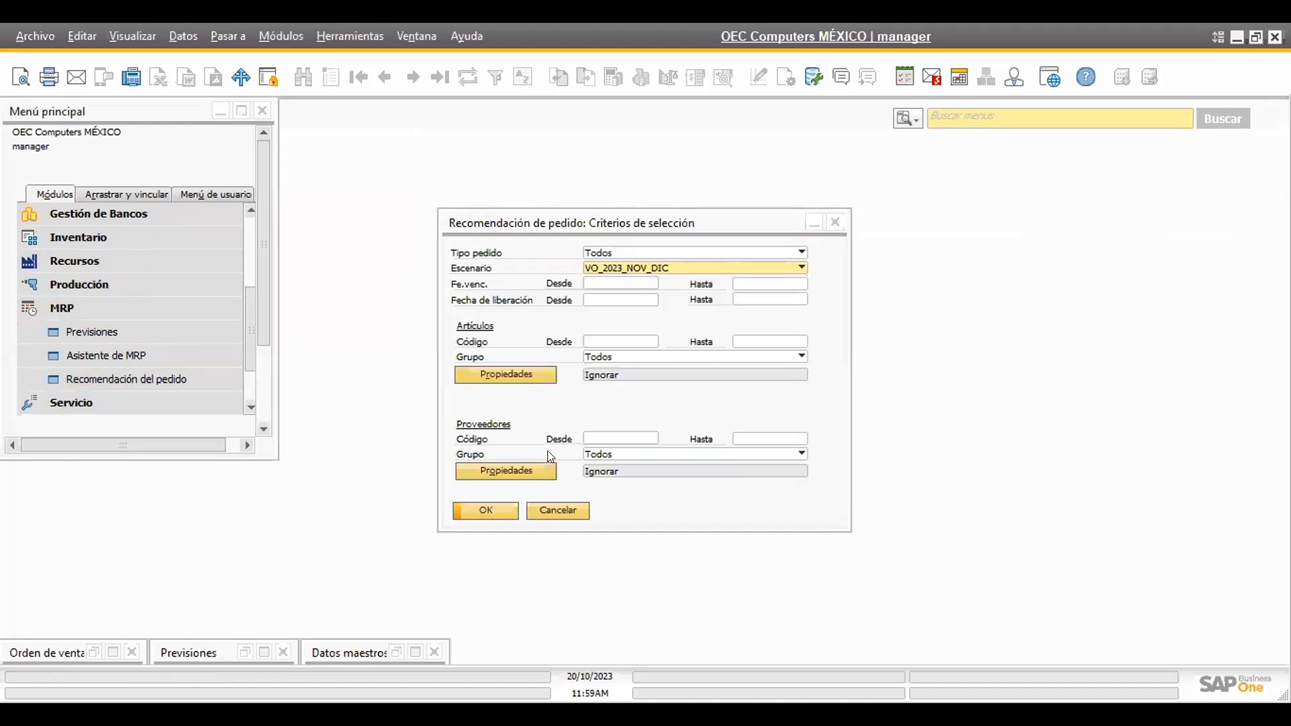
left_click(498, 509)
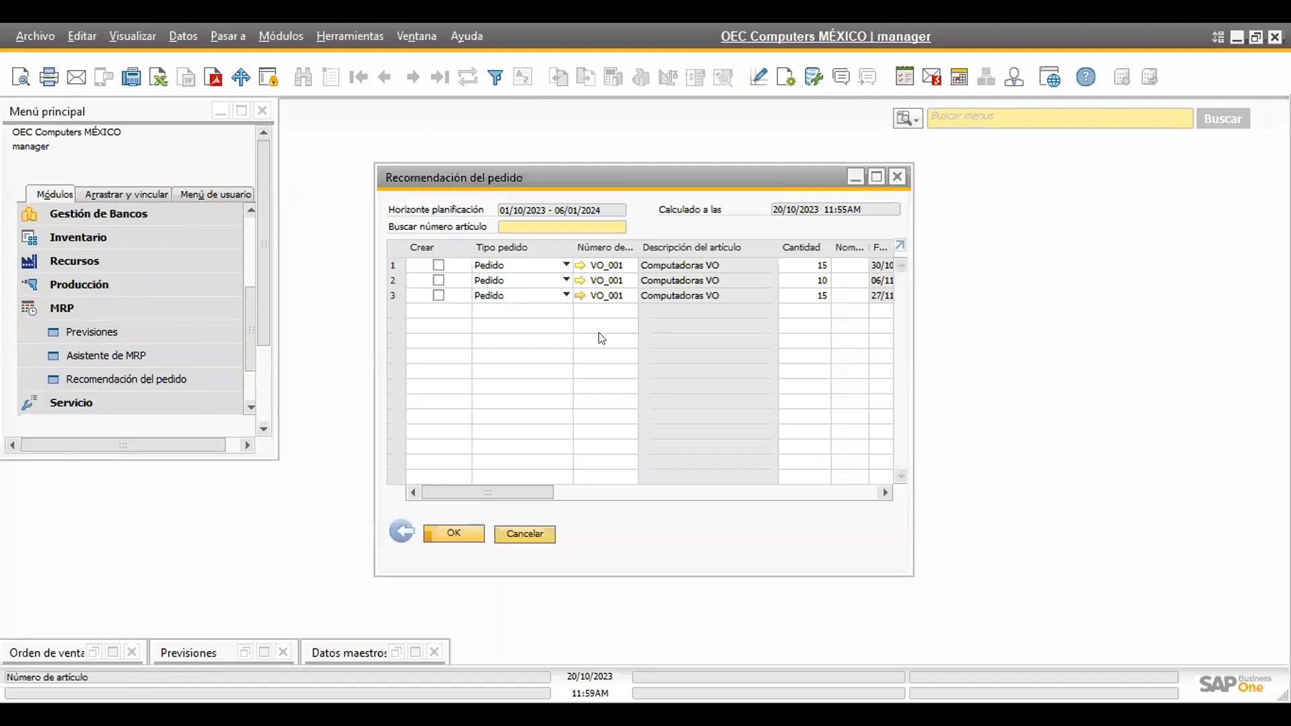
left_click(871, 180)
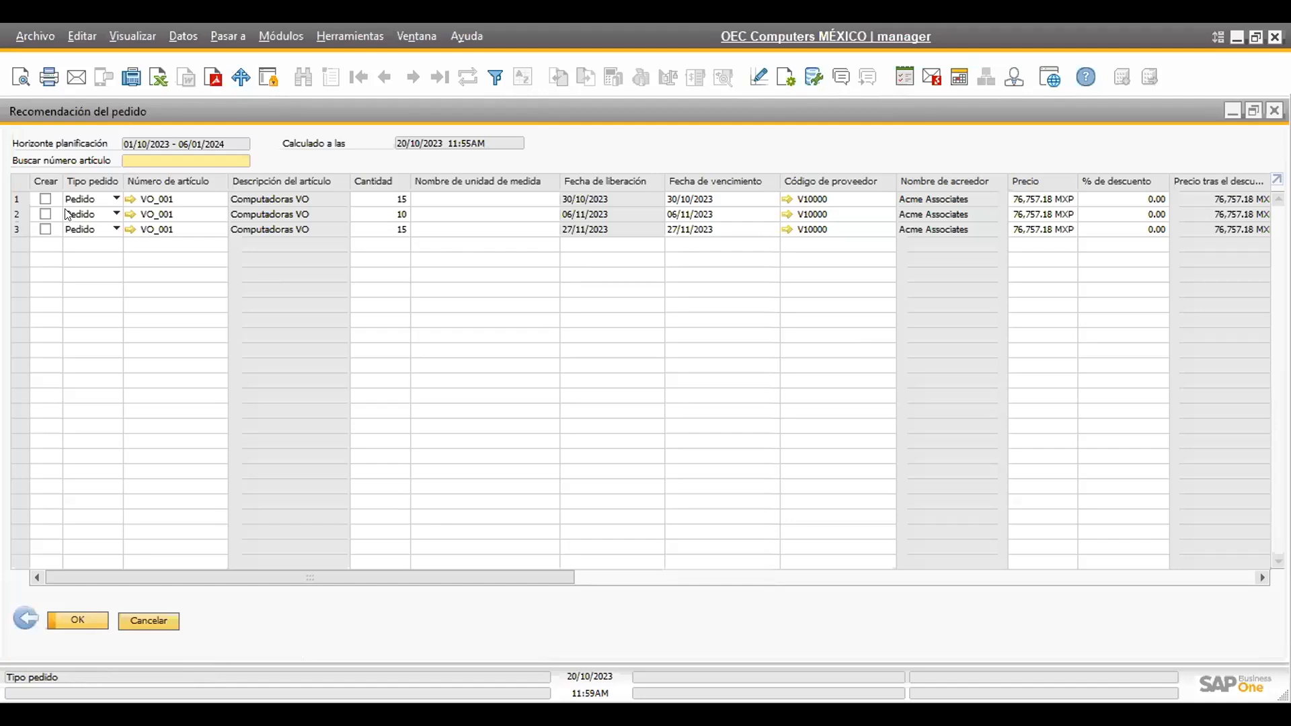
Mark all three VO_001 recommendations for creation and check which order types are available for the first one
left_click(46, 199)
left_click(46, 214)
left_click(45, 230)
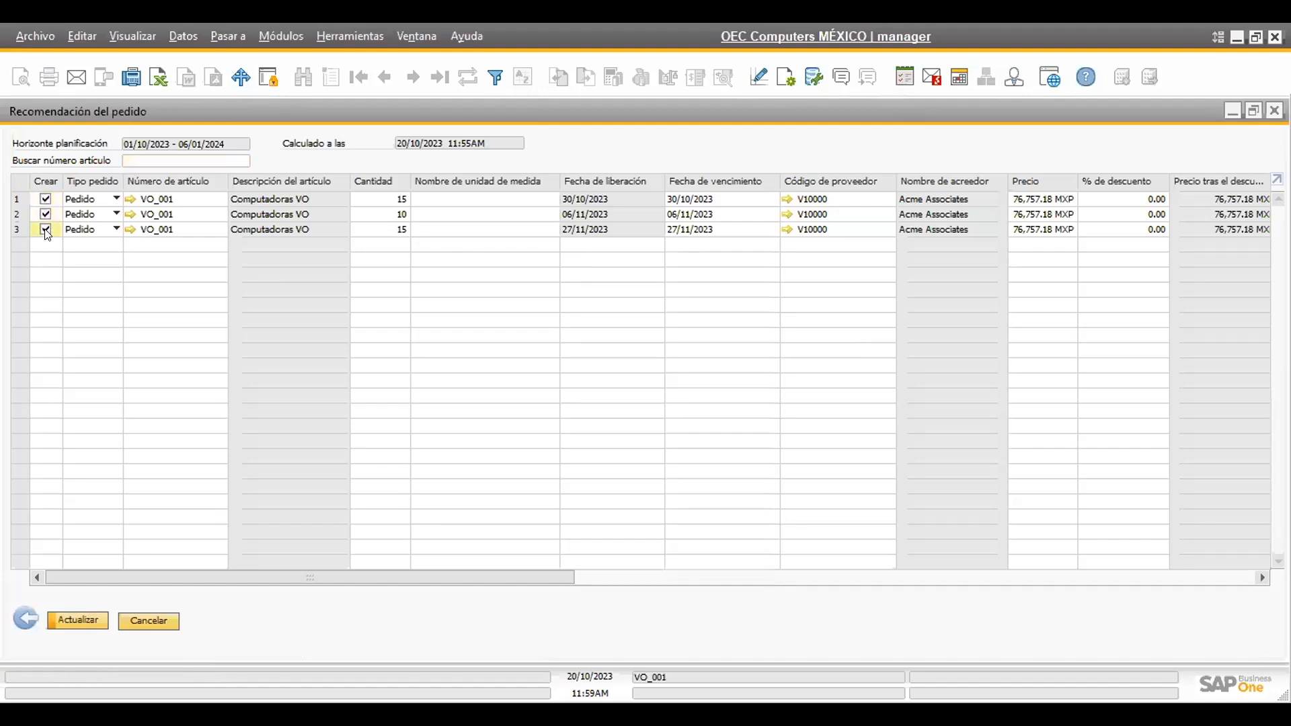
left_click(107, 199)
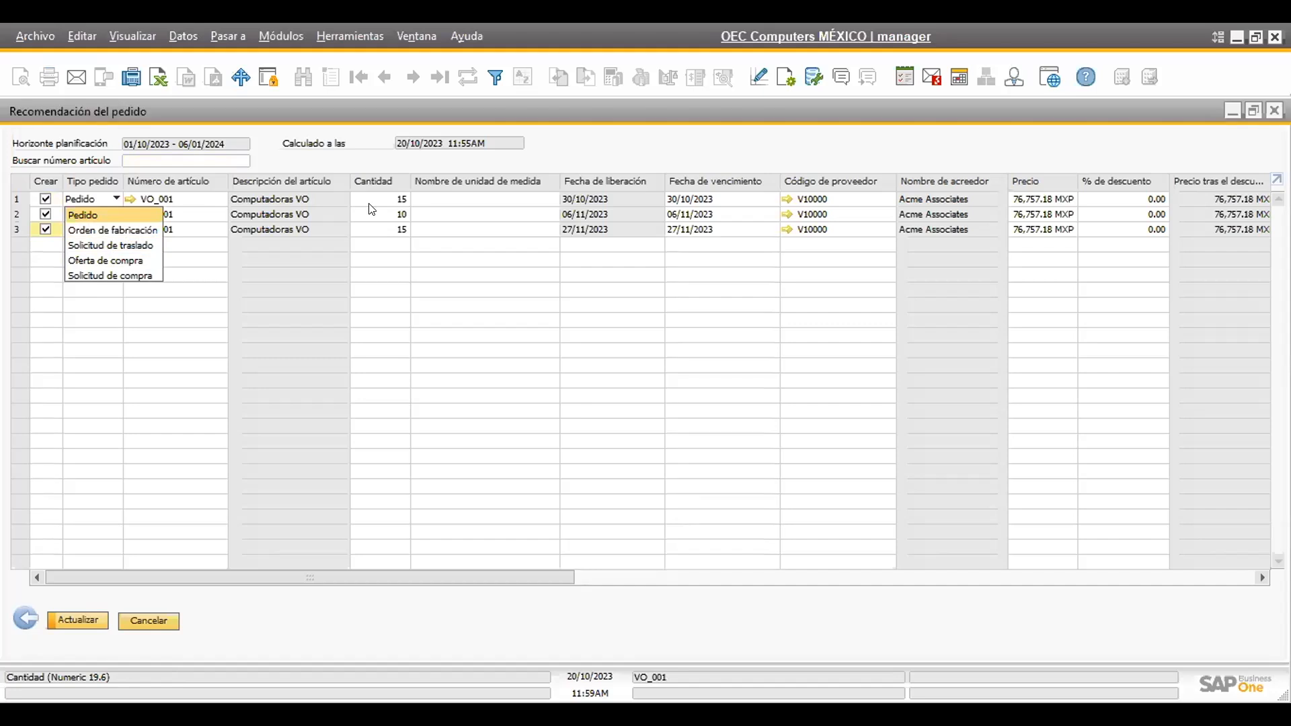
left_click(388, 199)
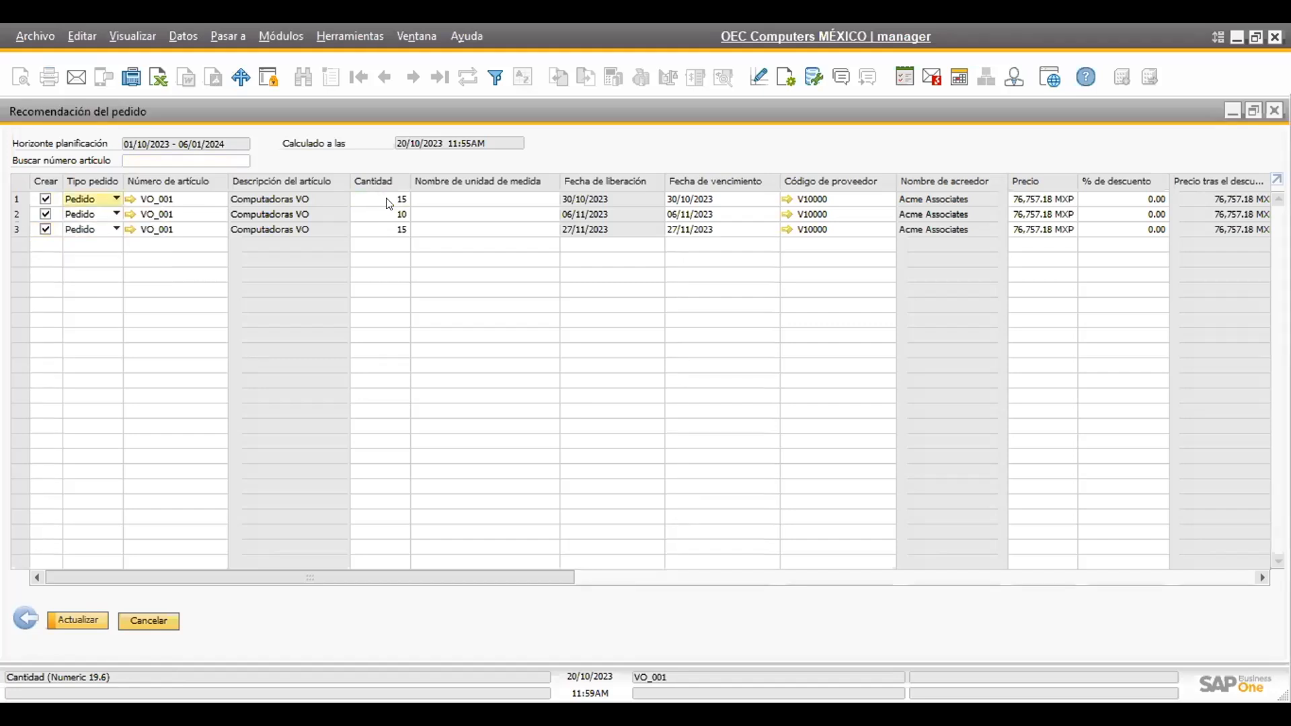
Review the due dates, supplier, prices, target warehouse and MRP planning columns of the recommended orders
left_click(730, 201)
left_click(731, 214)
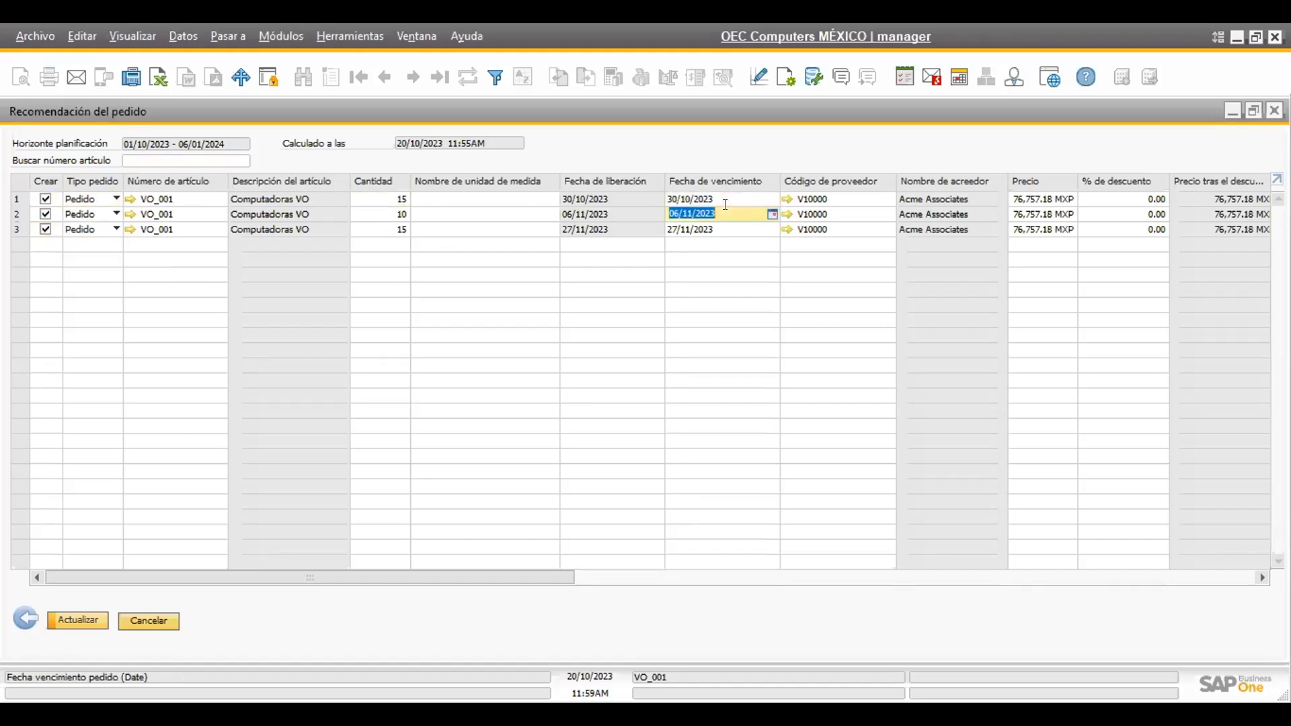
left_click(817, 214)
left_click(1055, 215)
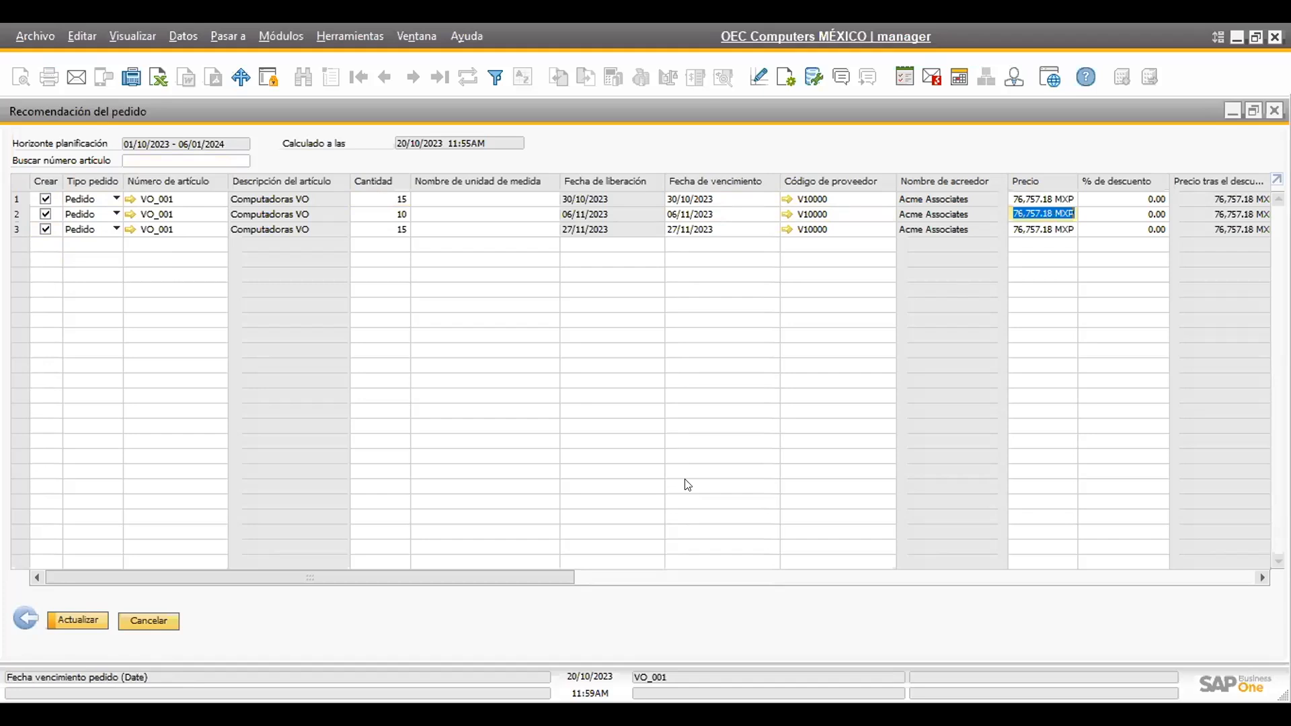
left_click_drag(474, 574, 749, 543)
left_click(718, 199)
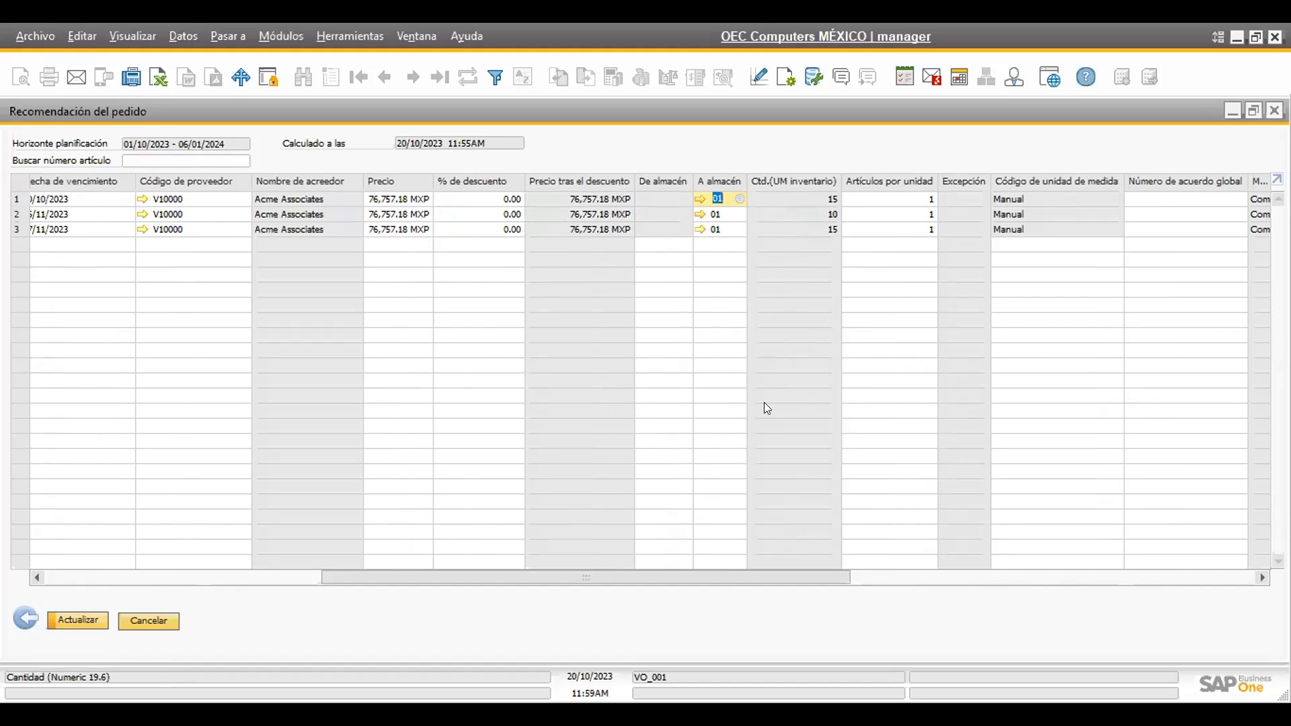
left_click_drag(672, 573, 1096, 575)
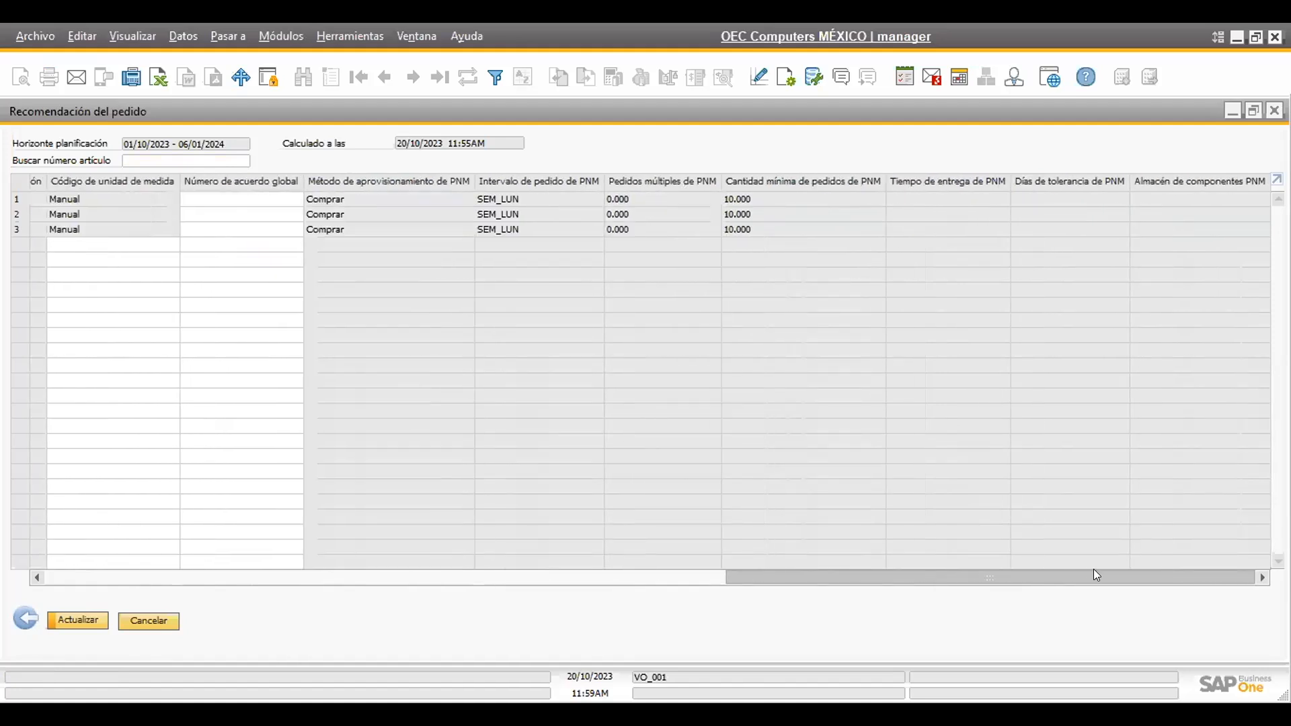
left_click_drag(1156, 567, 260, 466)
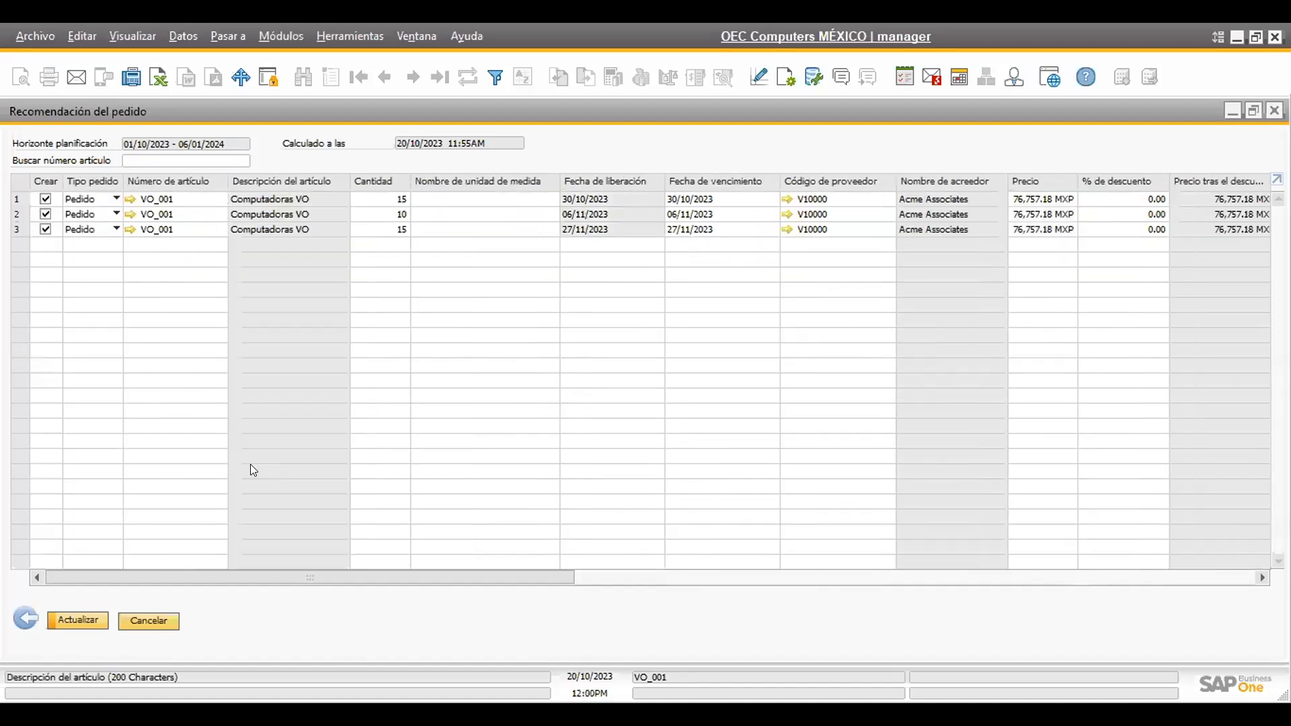
Create the purchase order from the marked recommendations and leave the recommendation list
left_click(79, 619)
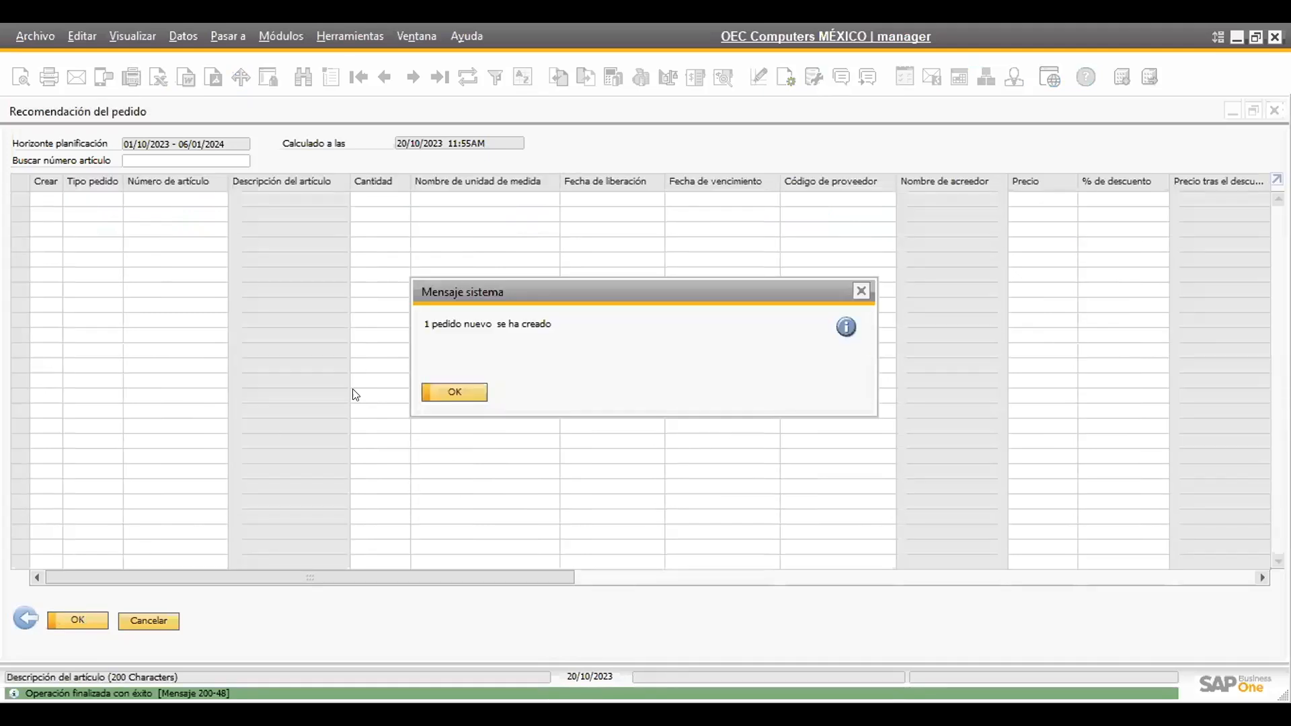
left_click(454, 393)
left_click(1237, 108)
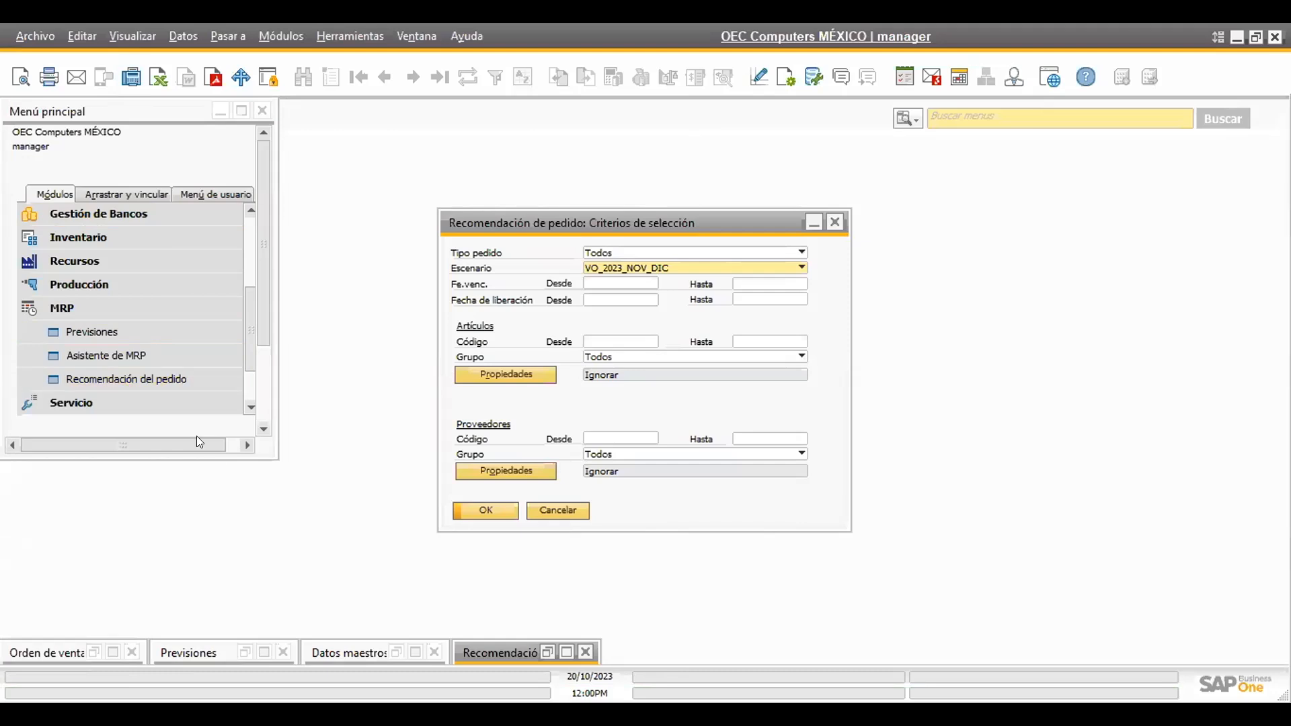
Open the most recent purchase order (Pedido) in the Compras - Proveedores module
left_click(131, 304)
scroll(130, 304, "up", 3)
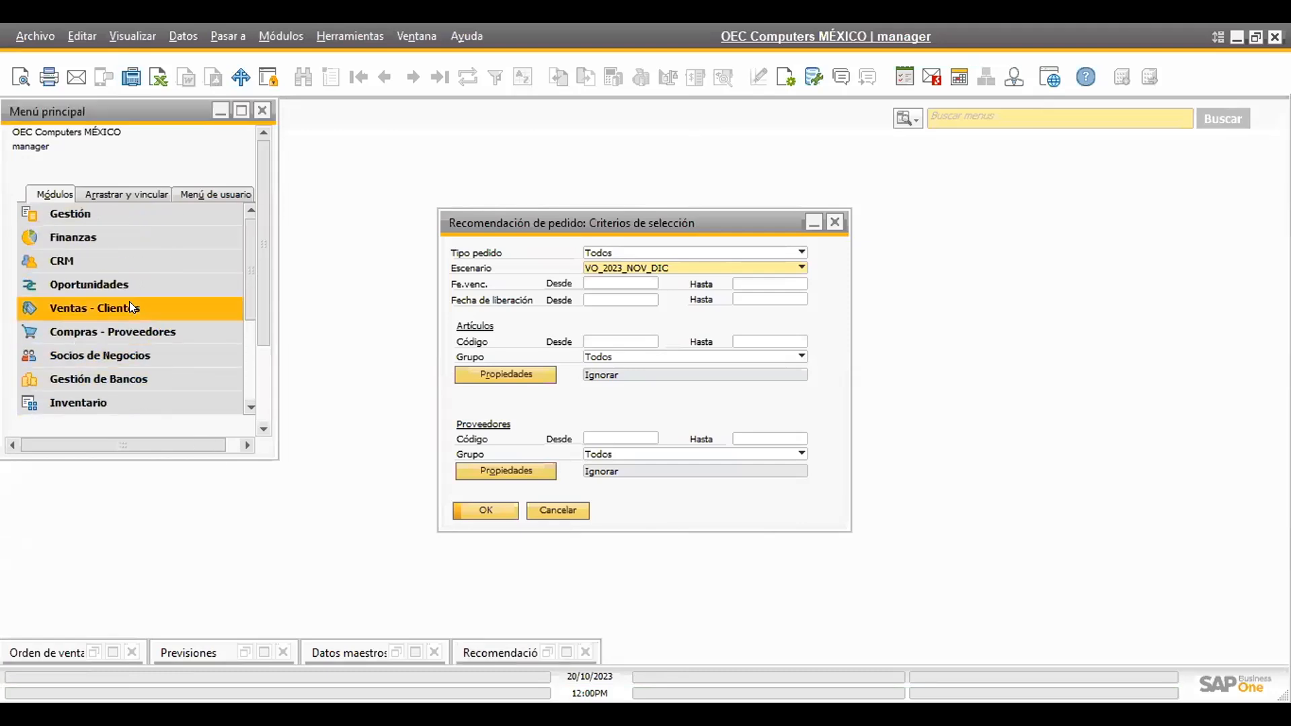
left_click(81, 330)
left_click(89, 303)
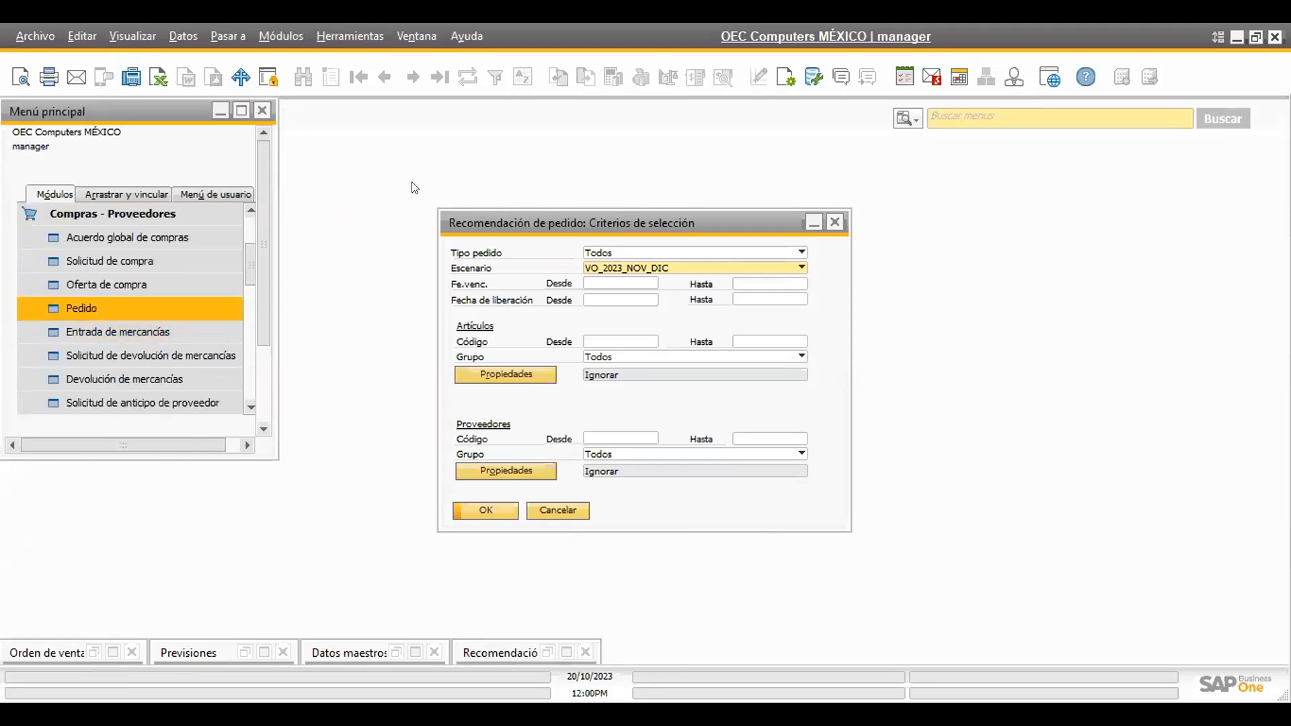
left_click(386, 77)
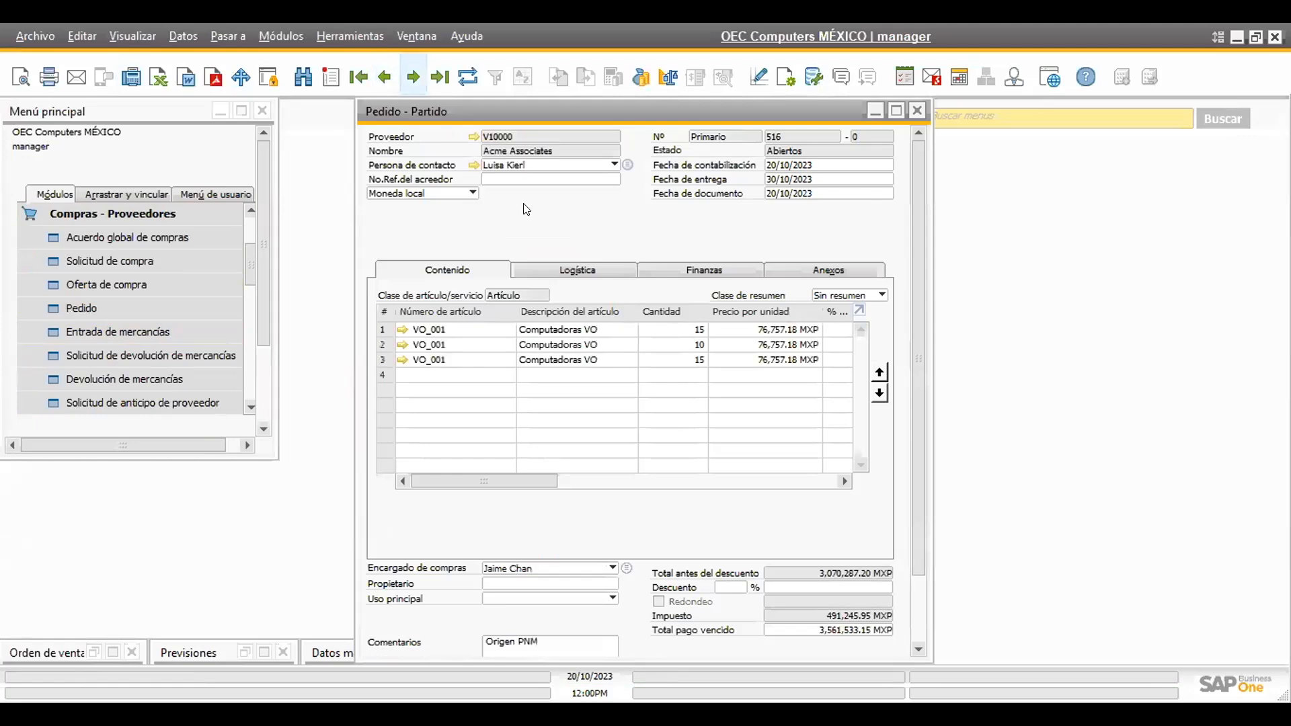
Check the purchase order's item lines and its posting, delivery and document dates, and minimize the order
left_click_drag(486, 472, 462, 446)
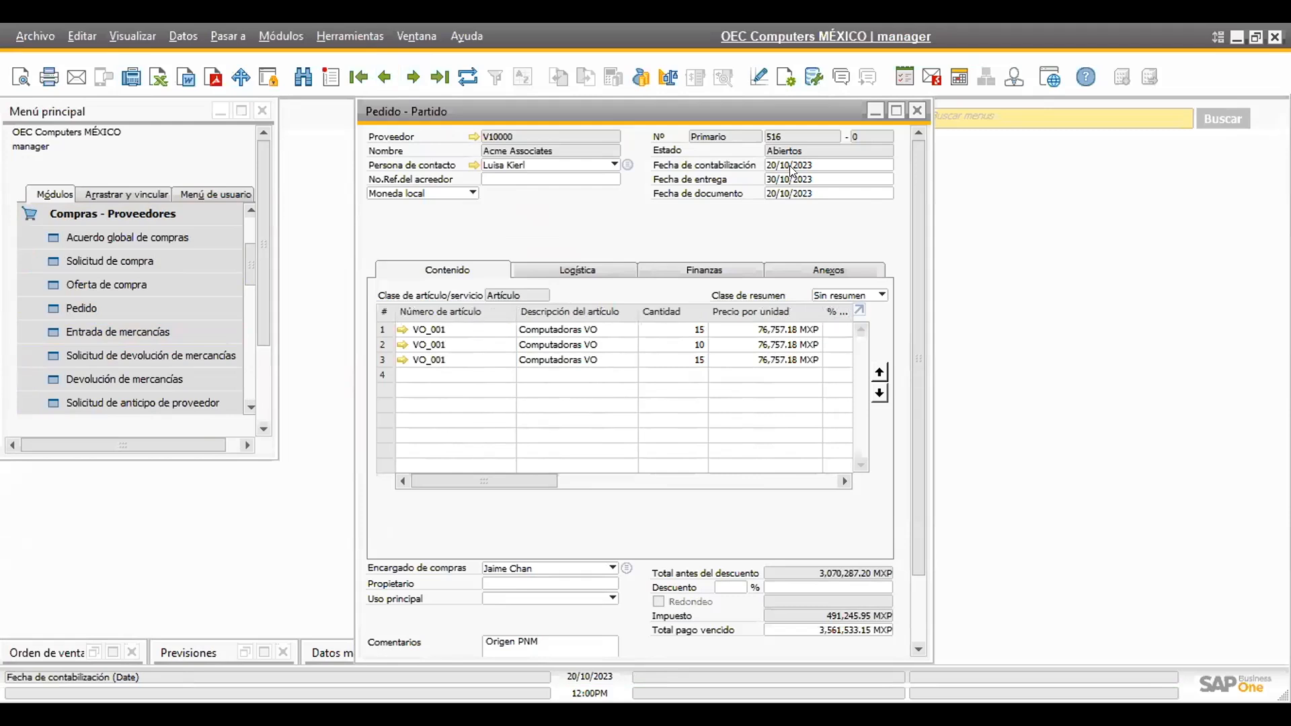
left_click(814, 166)
left_click(821, 179)
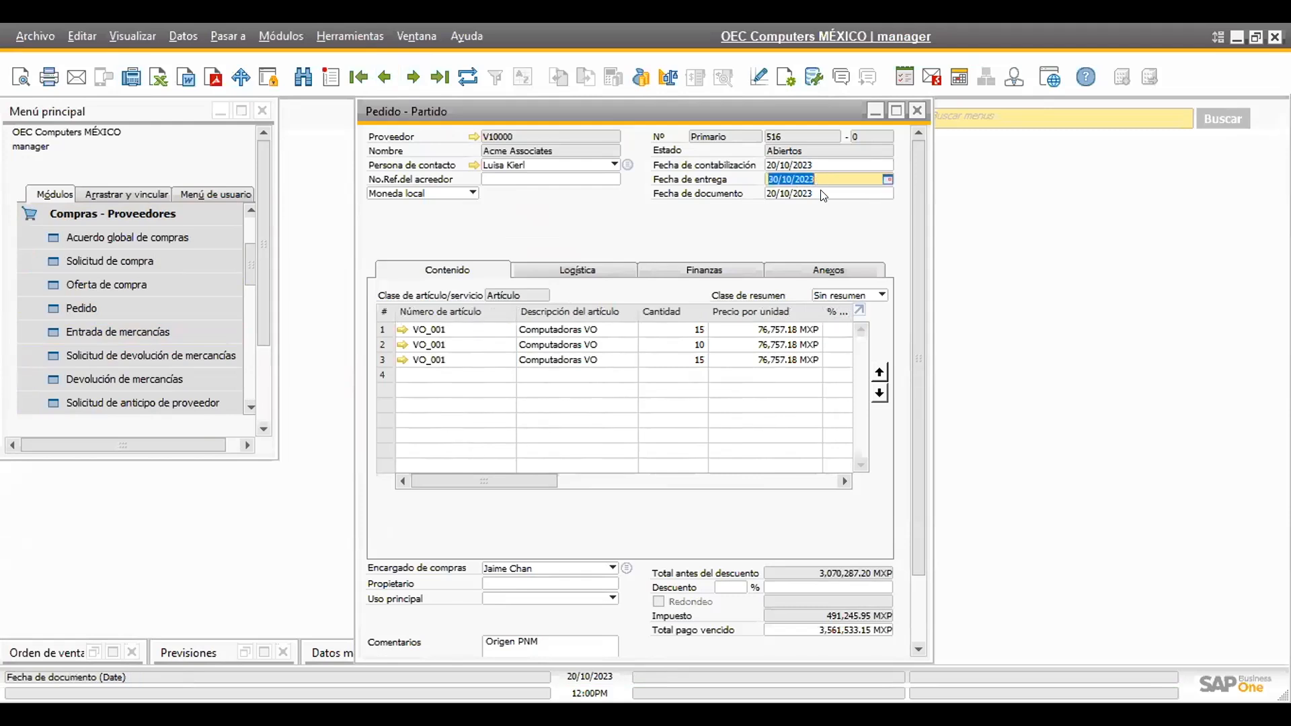
left_click(824, 194)
left_click(873, 109)
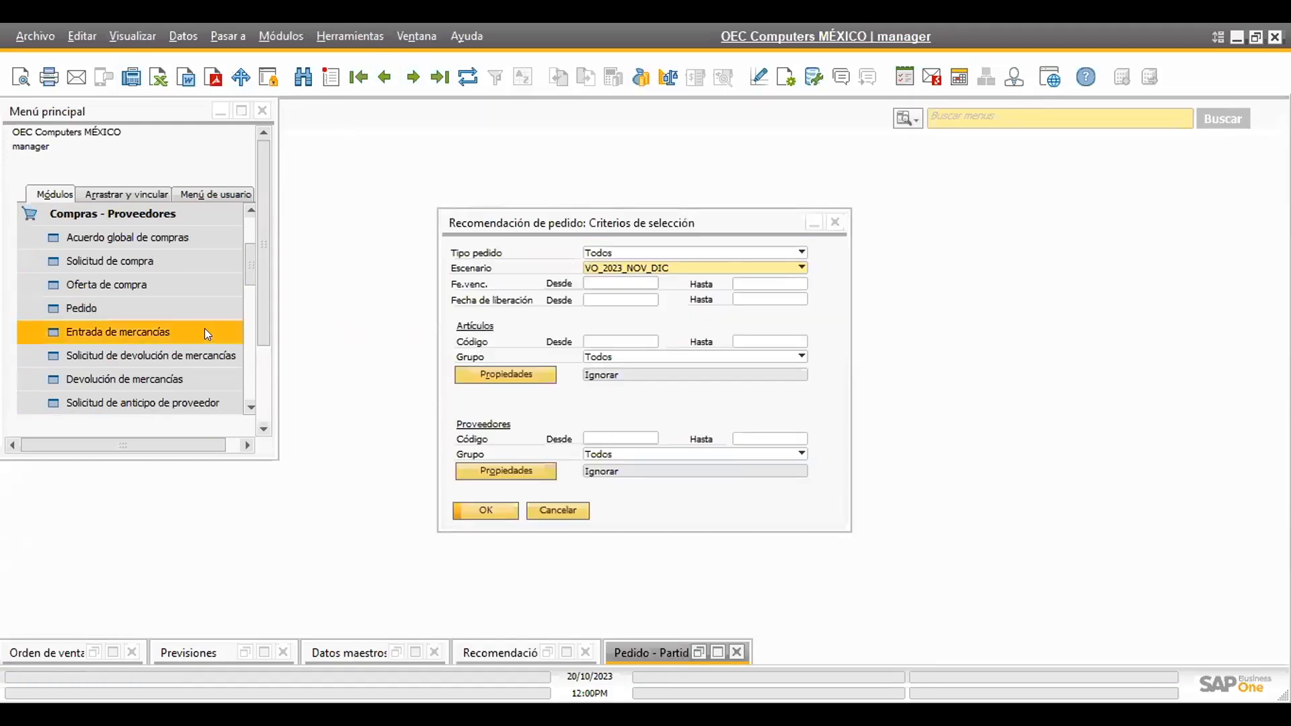
Reopen the MRP order recommendations (Recomendación del pedido) and run the selection for scenario MRP_VO
left_click(161, 217)
scroll(125, 349, "down", 1)
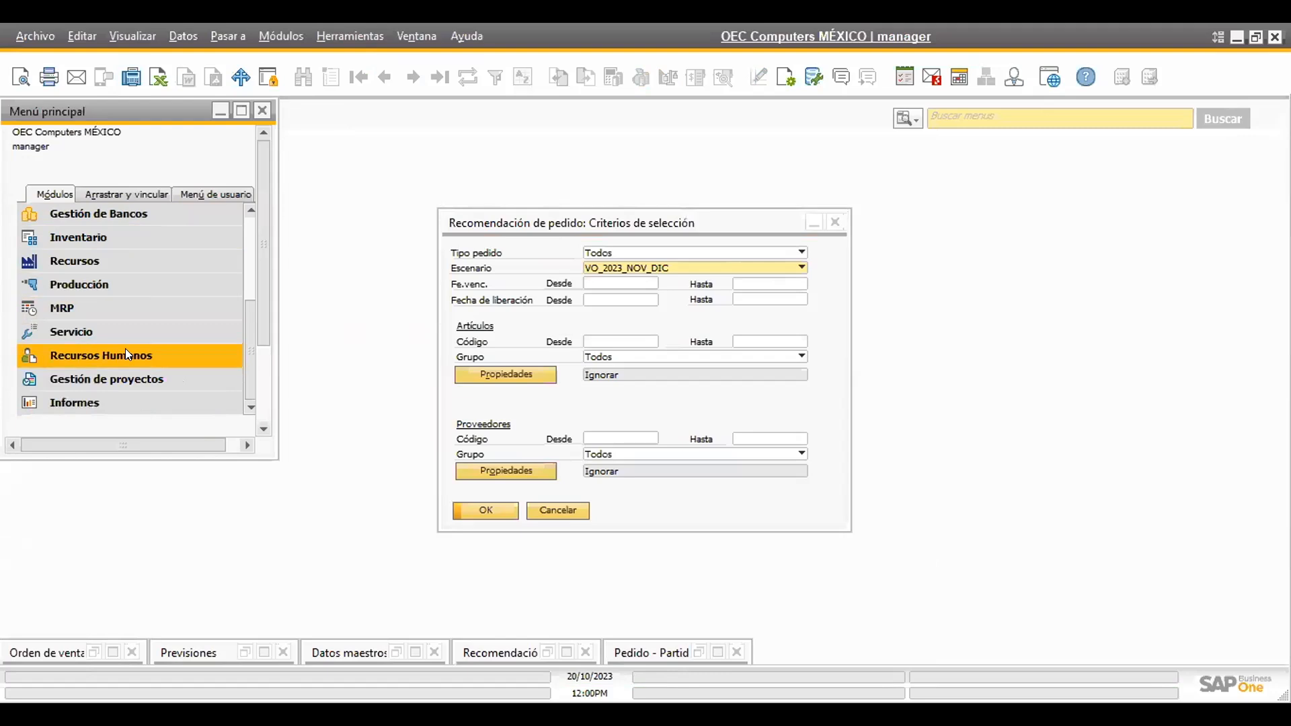
left_click(98, 313)
scroll(97, 350, "down", 1)
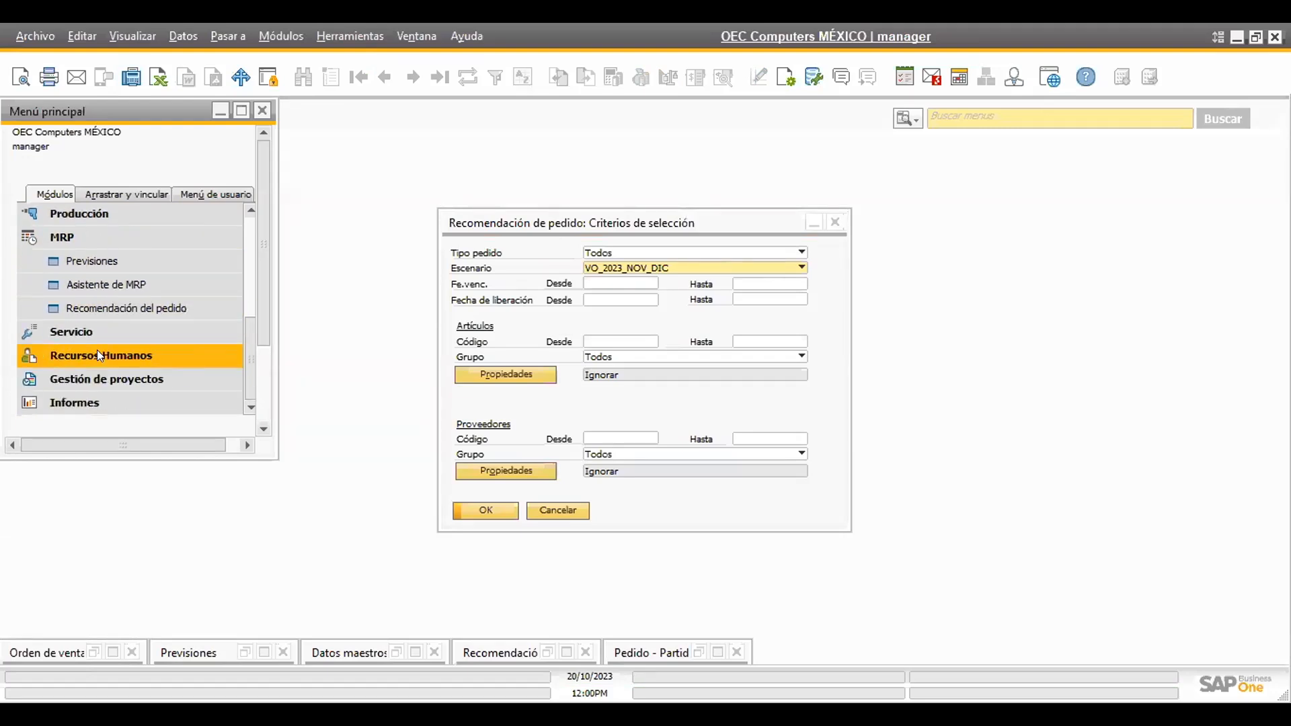
left_click(138, 313)
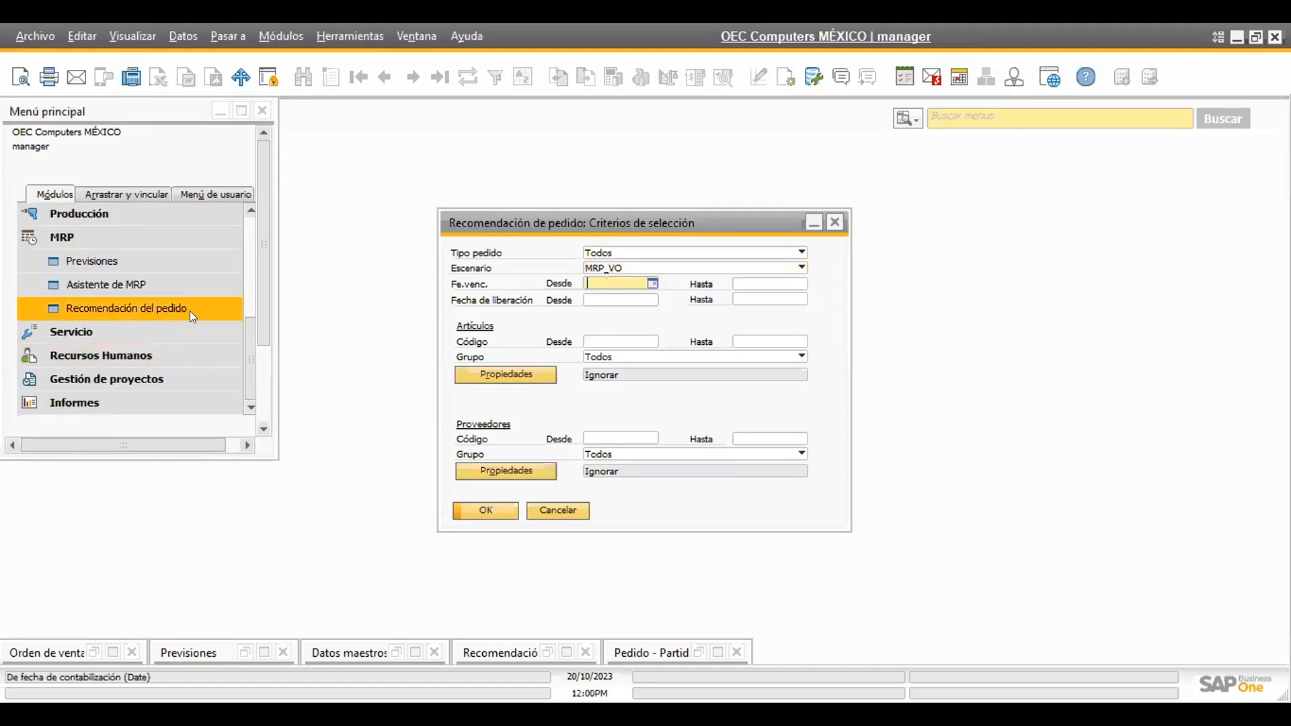
left_click(484, 505)
left_click(900, 175)
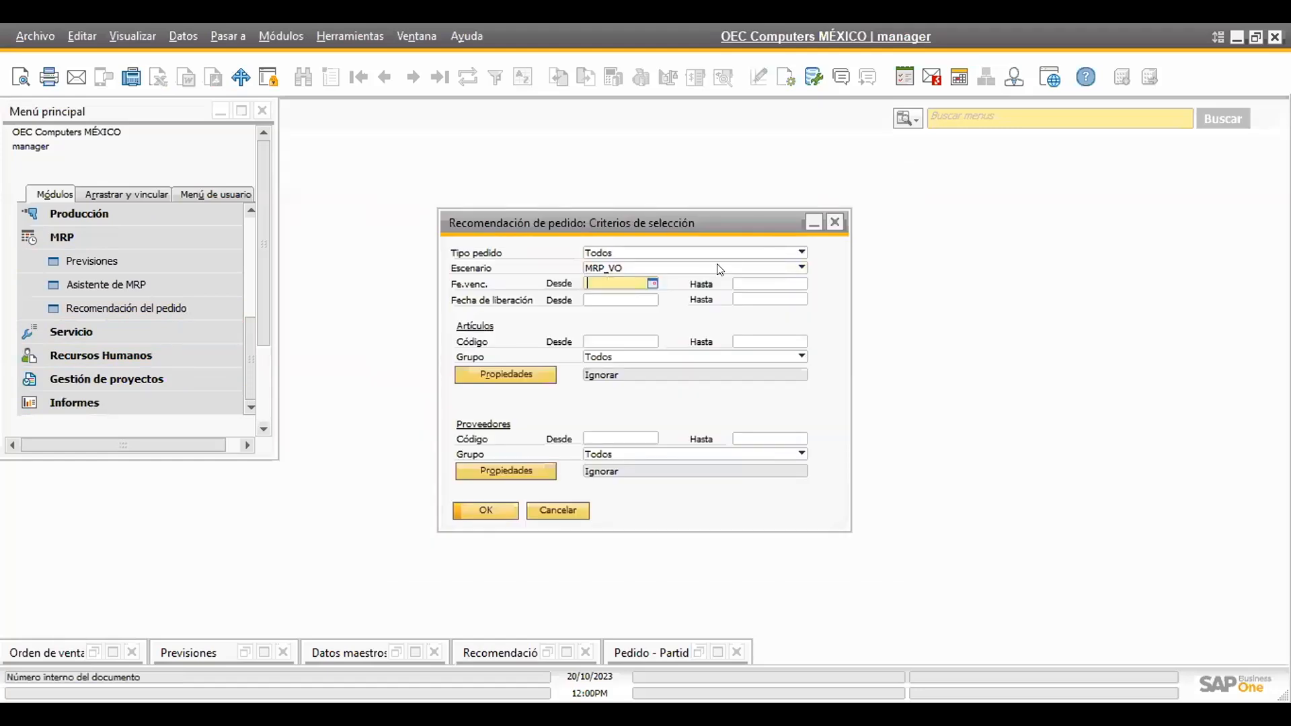
Check the order recommendations again for scenario VO_2023_NOV_DIC with all order types
left_click(720, 270)
left_click(643, 396)
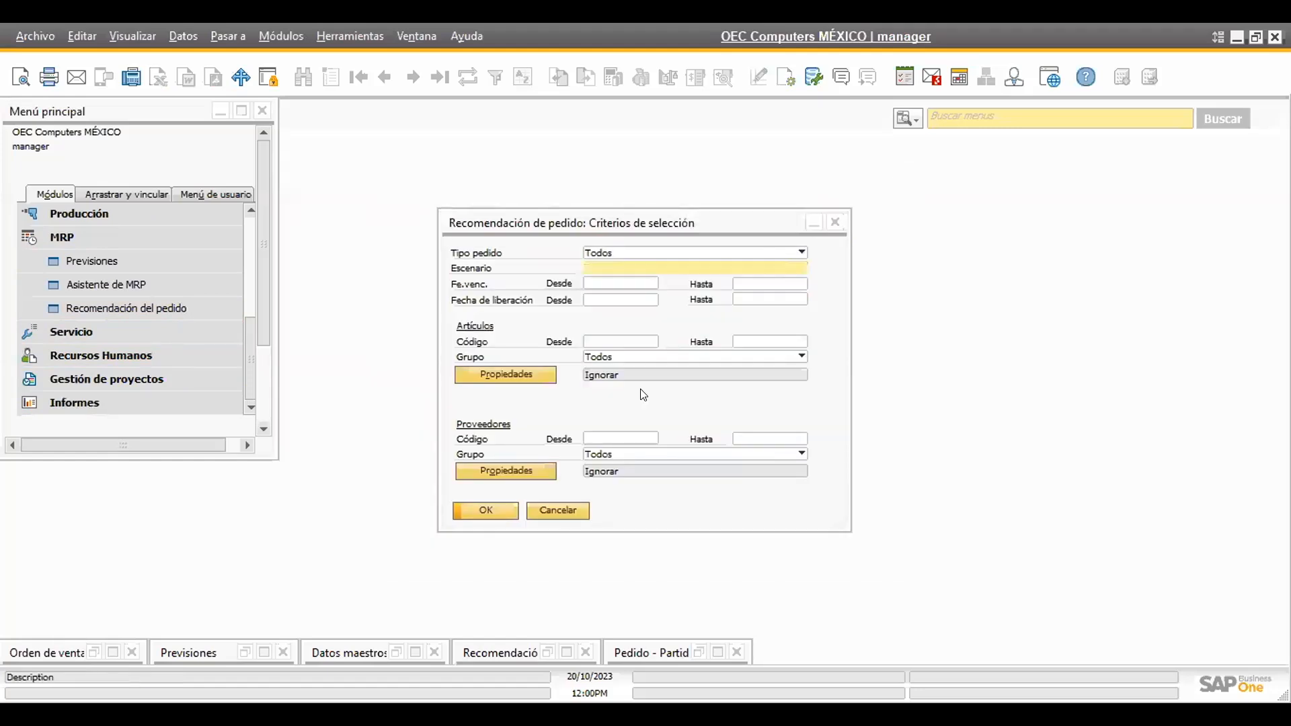
left_click(627, 268)
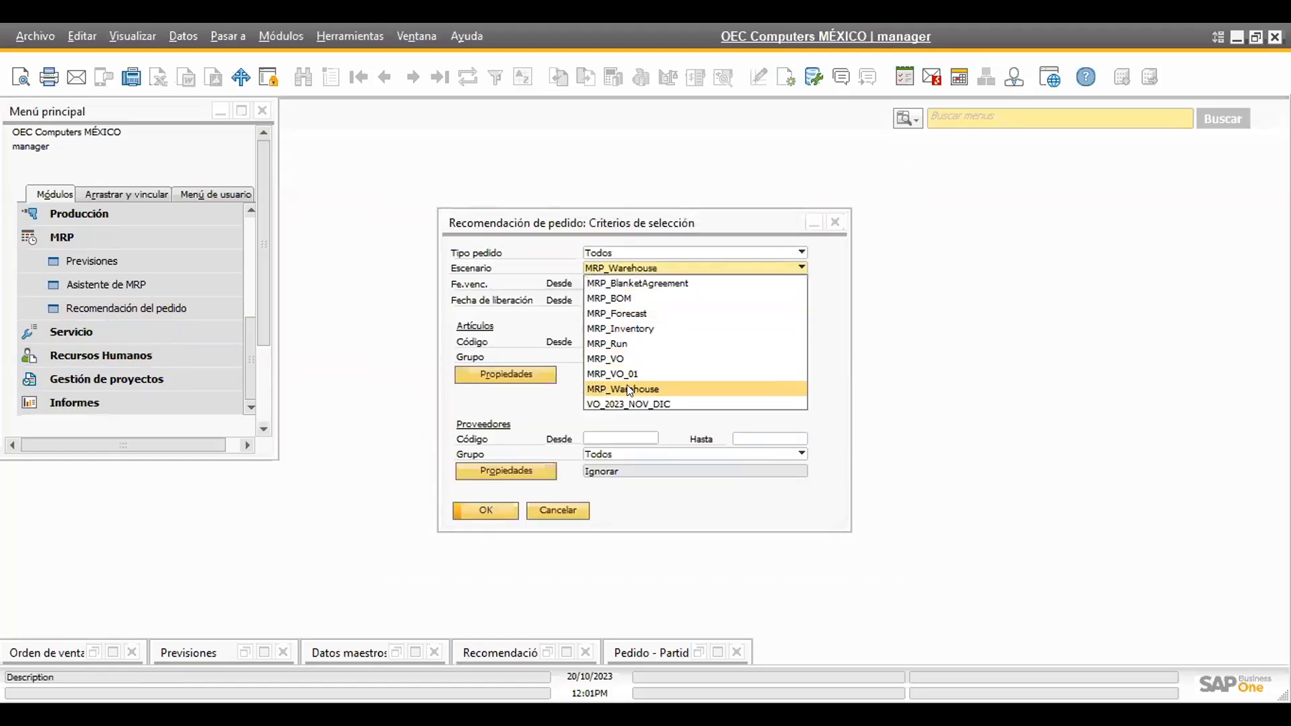
left_click(629, 404)
left_click(502, 508)
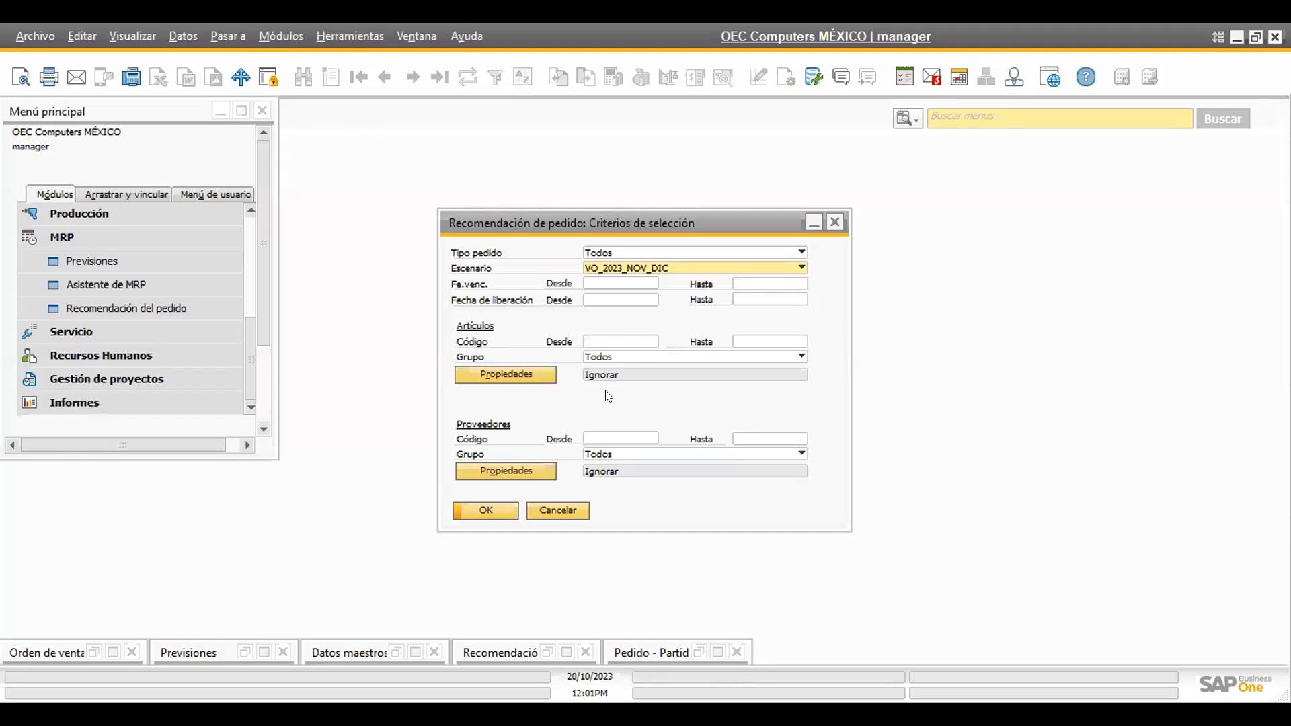
Close the selection criteria and all minimized sales order, forecast, item, recommendation and purchase order windows
left_click(826, 223)
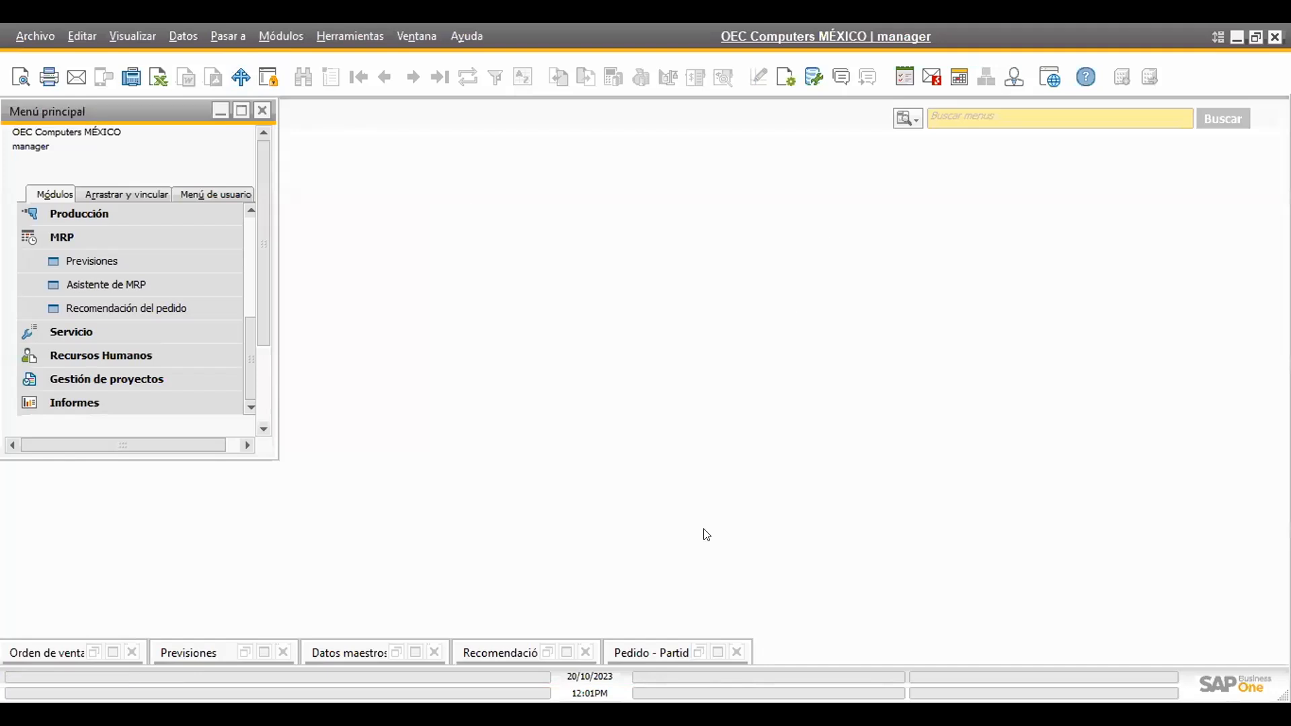
left_click(133, 652)
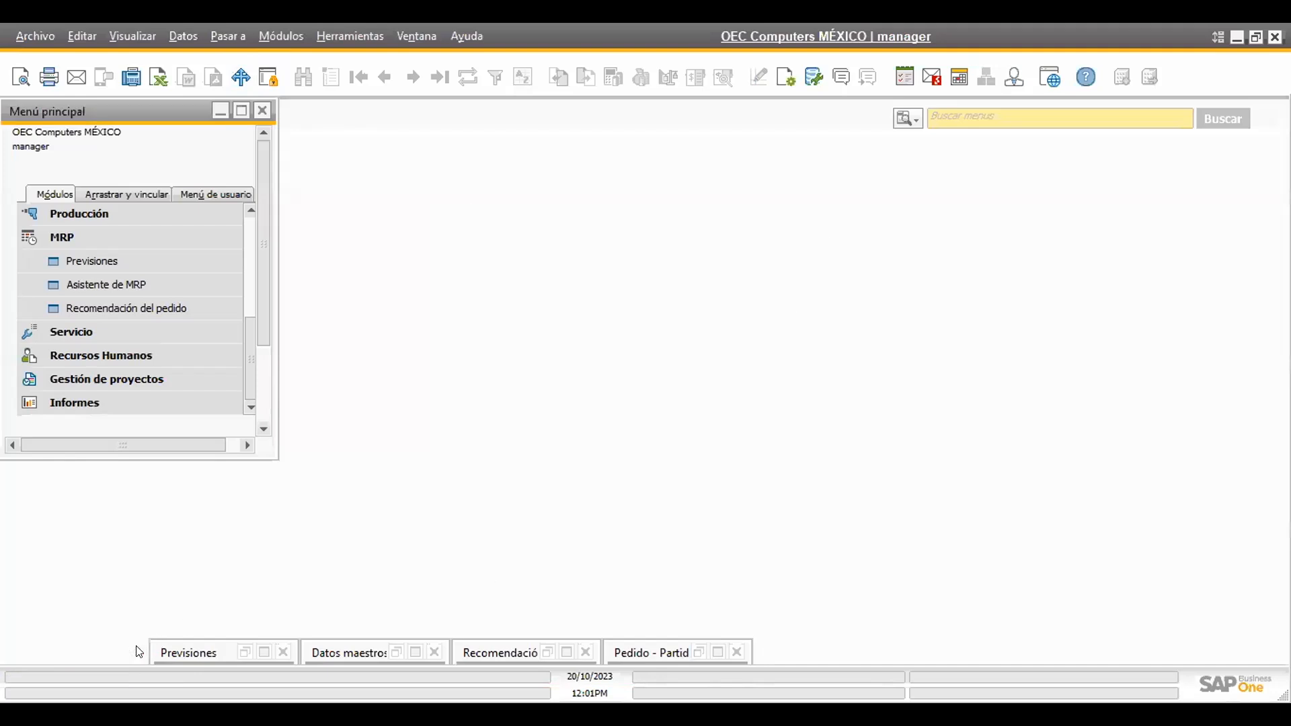
left_click(283, 652)
left_click(434, 652)
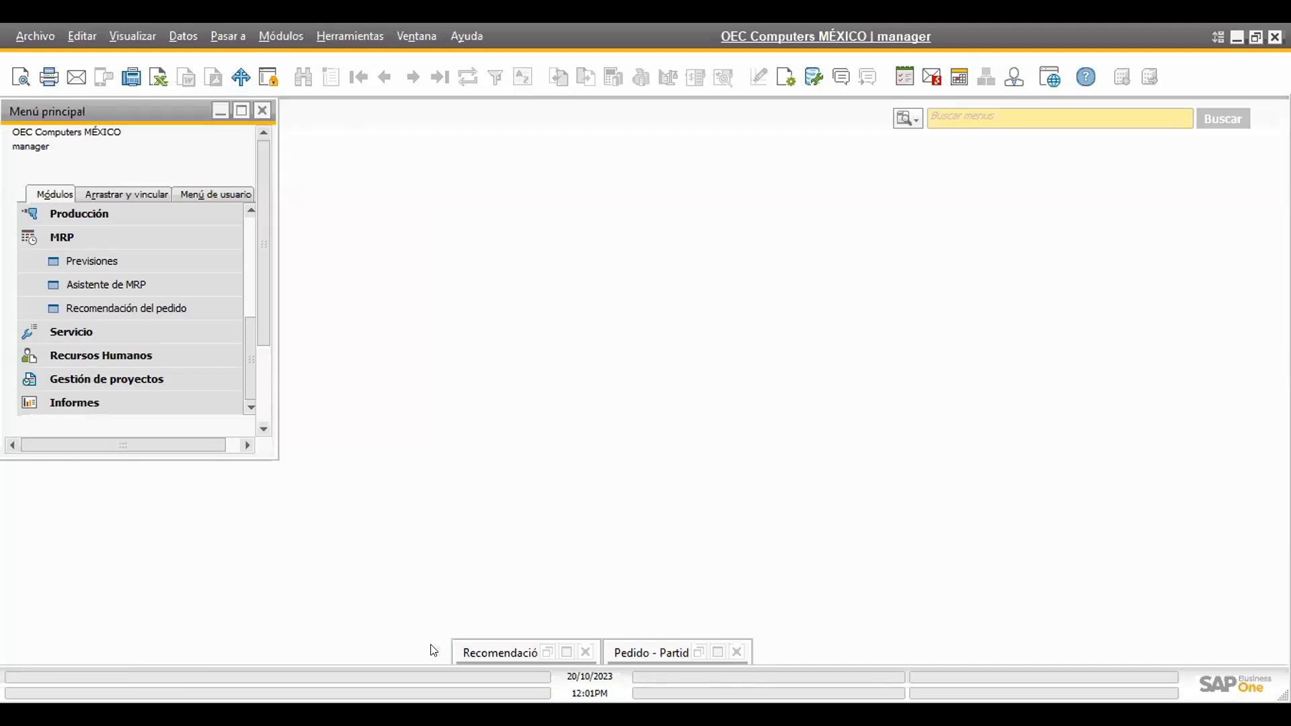
left_click(585, 653)
left_click(737, 652)
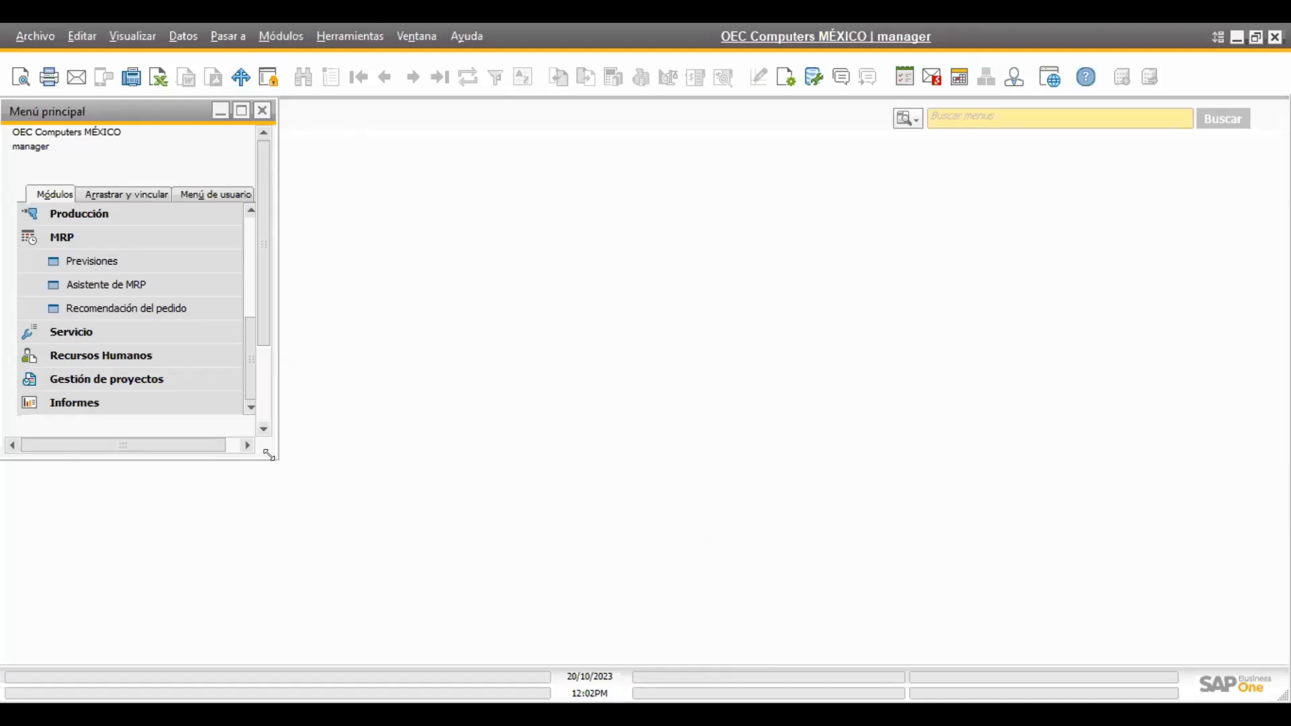
Enlarge the main menu window downward and collapse the MRP module to show the full list of modules
left_click_drag(269, 455, 271, 581)
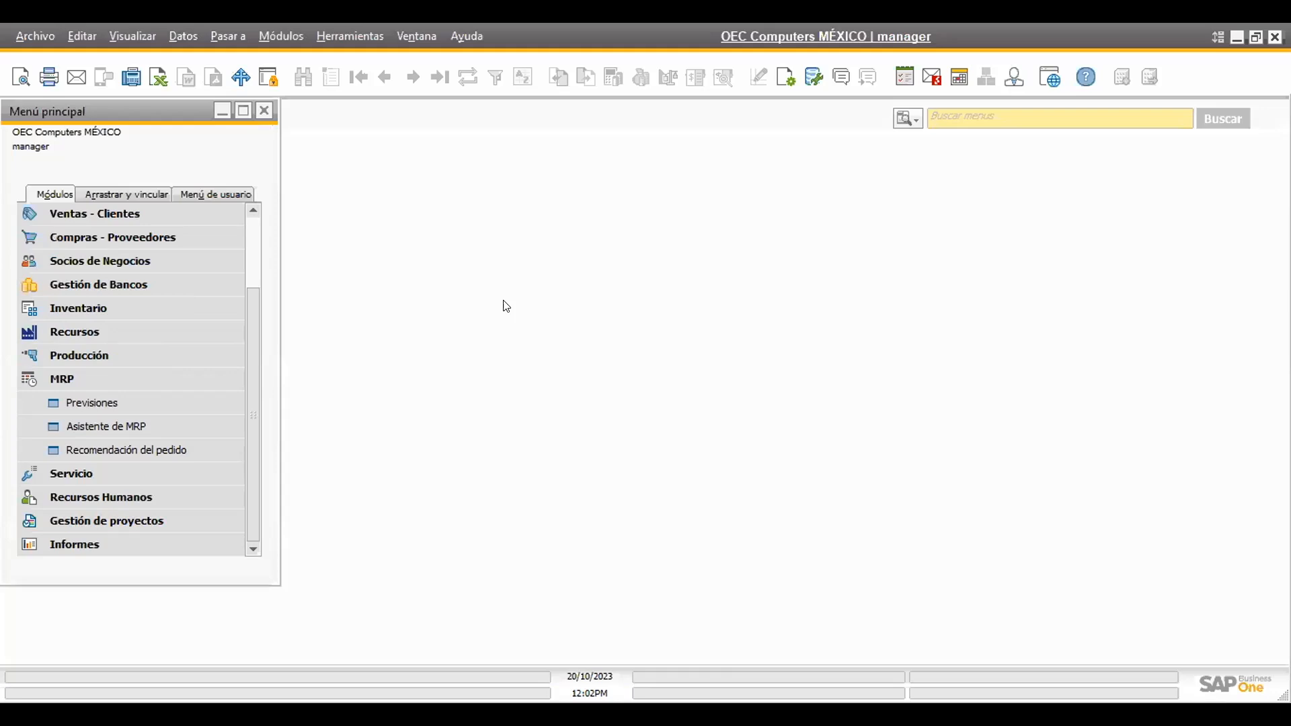
left_click(158, 381)
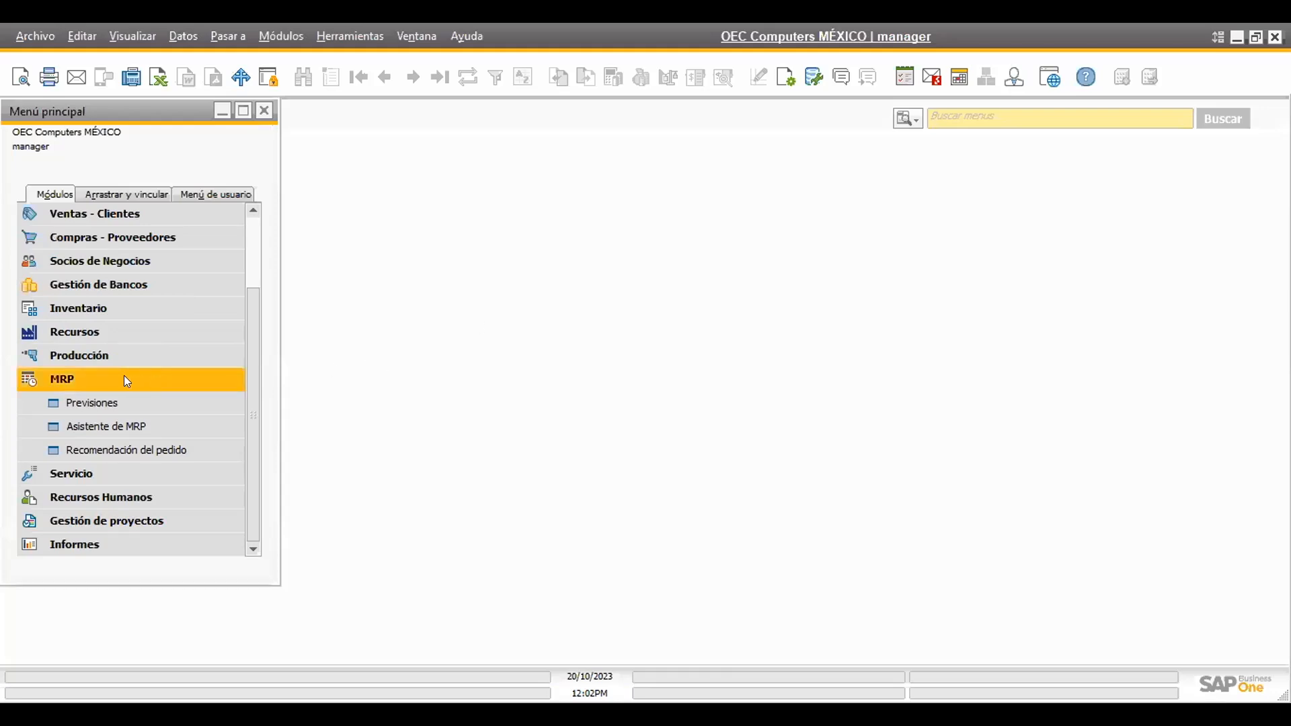
left_click(127, 382)
scroll(153, 436, "up", 1)
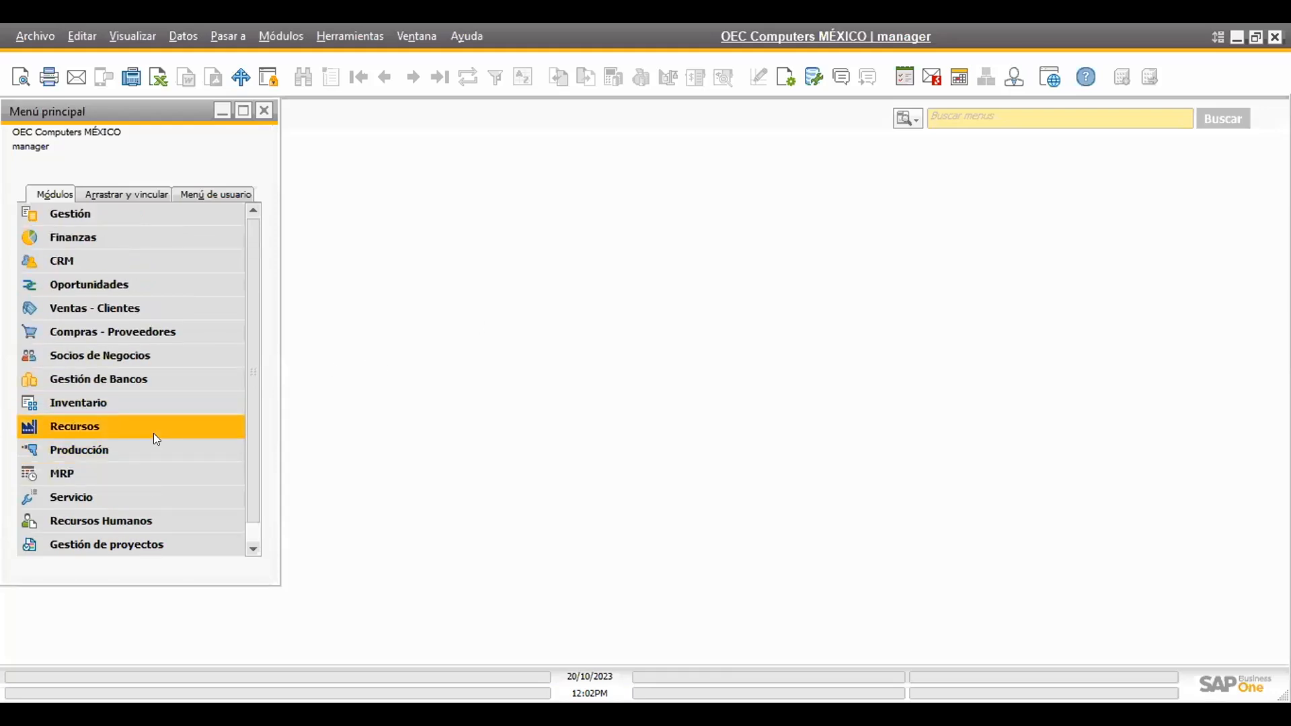
scroll(153, 433, "down", 1)
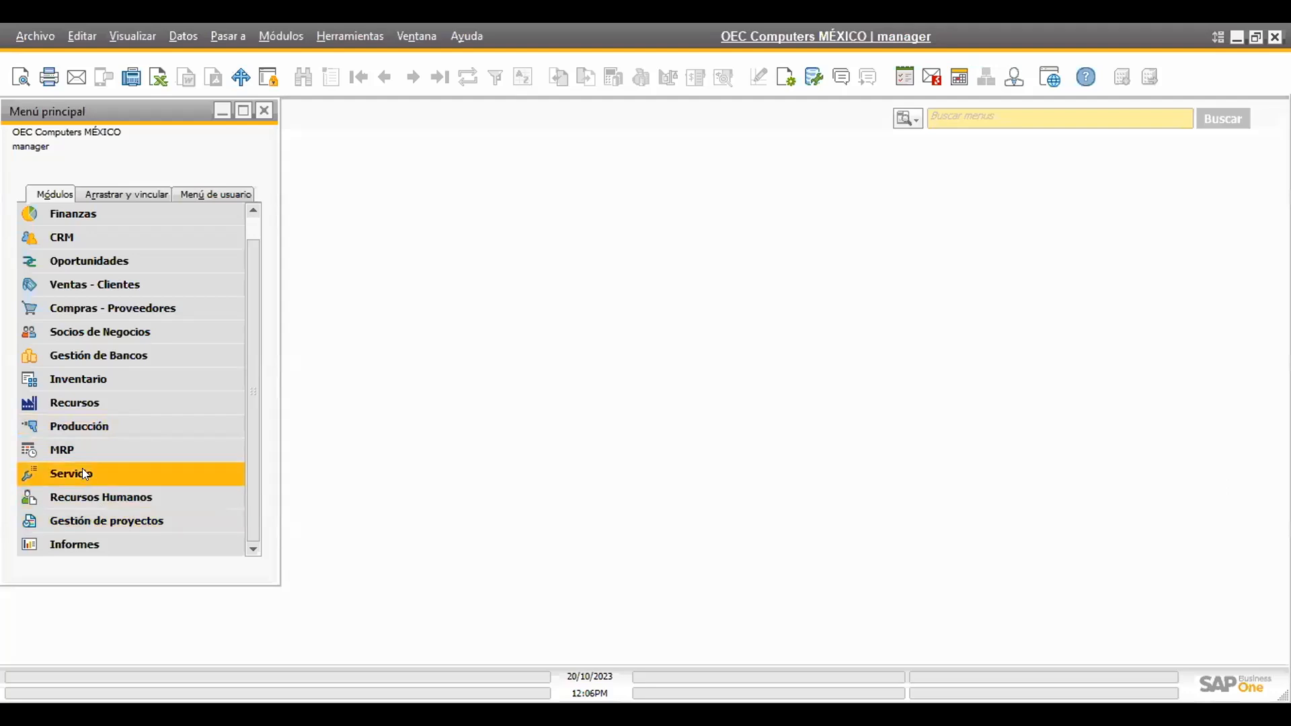
Look up forecast VO_2023_Q4 in the MRP forecasts (Previsiones), review its monthly quantities, and minimize it
left_click(75, 451)
left_click(85, 471)
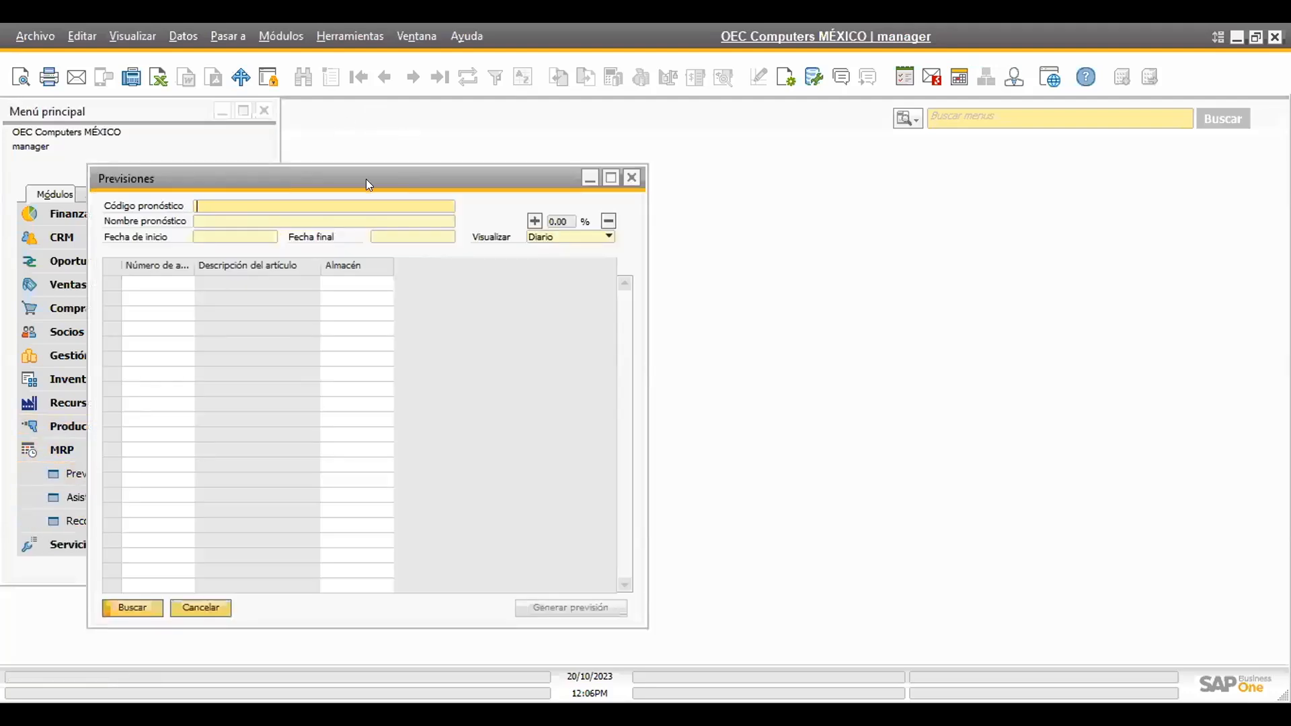
left_click_drag(399, 181, 451, 168)
type("*")
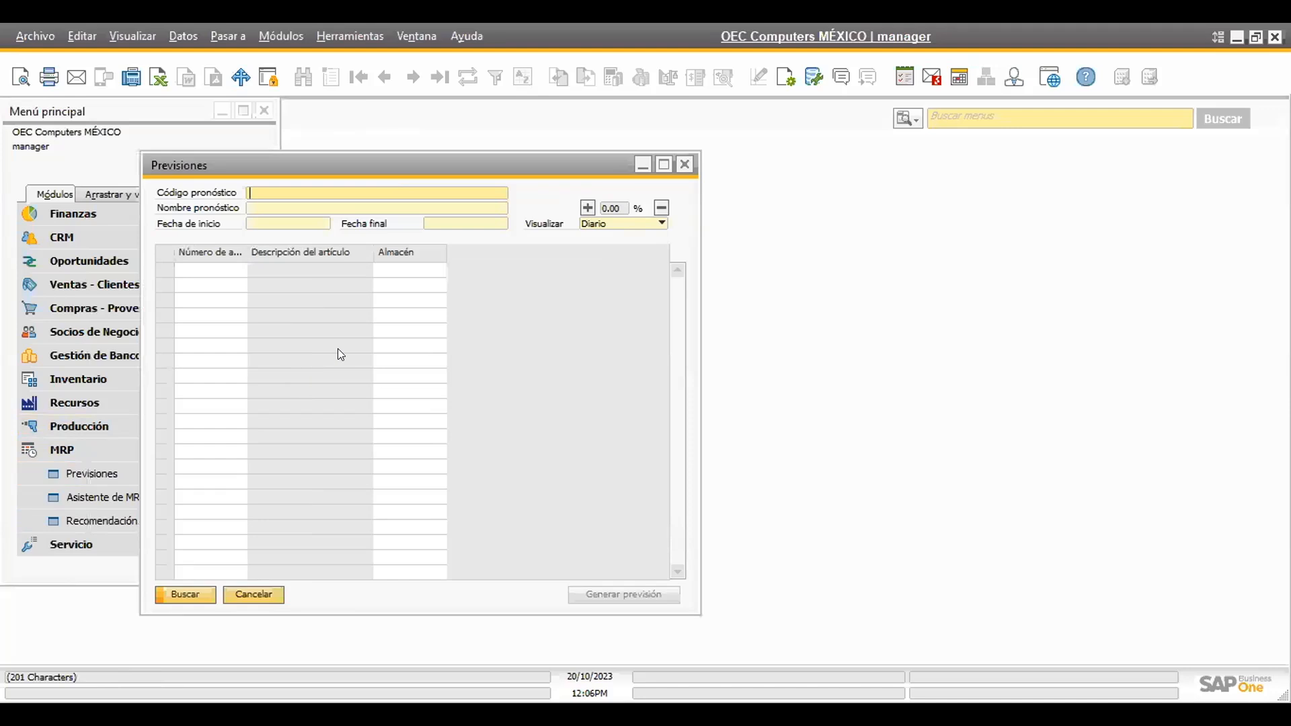
key("Tab")
double_click(487, 371)
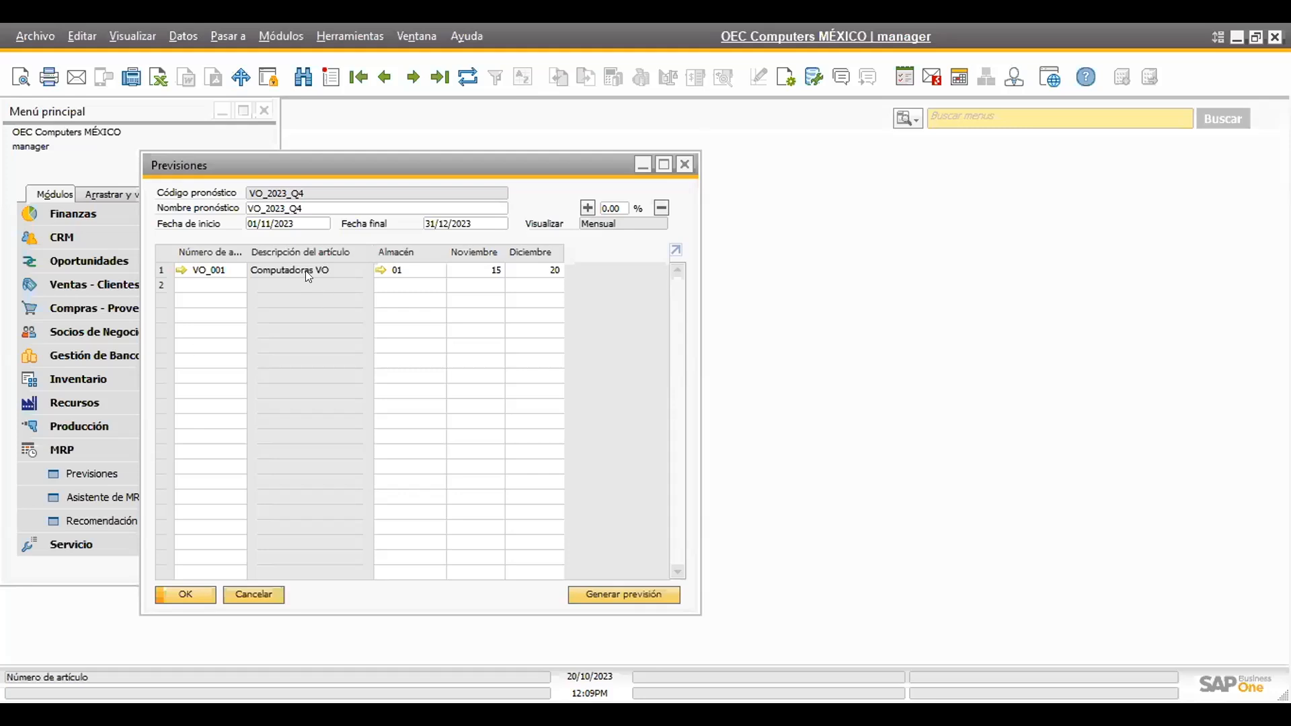
left_click(643, 166)
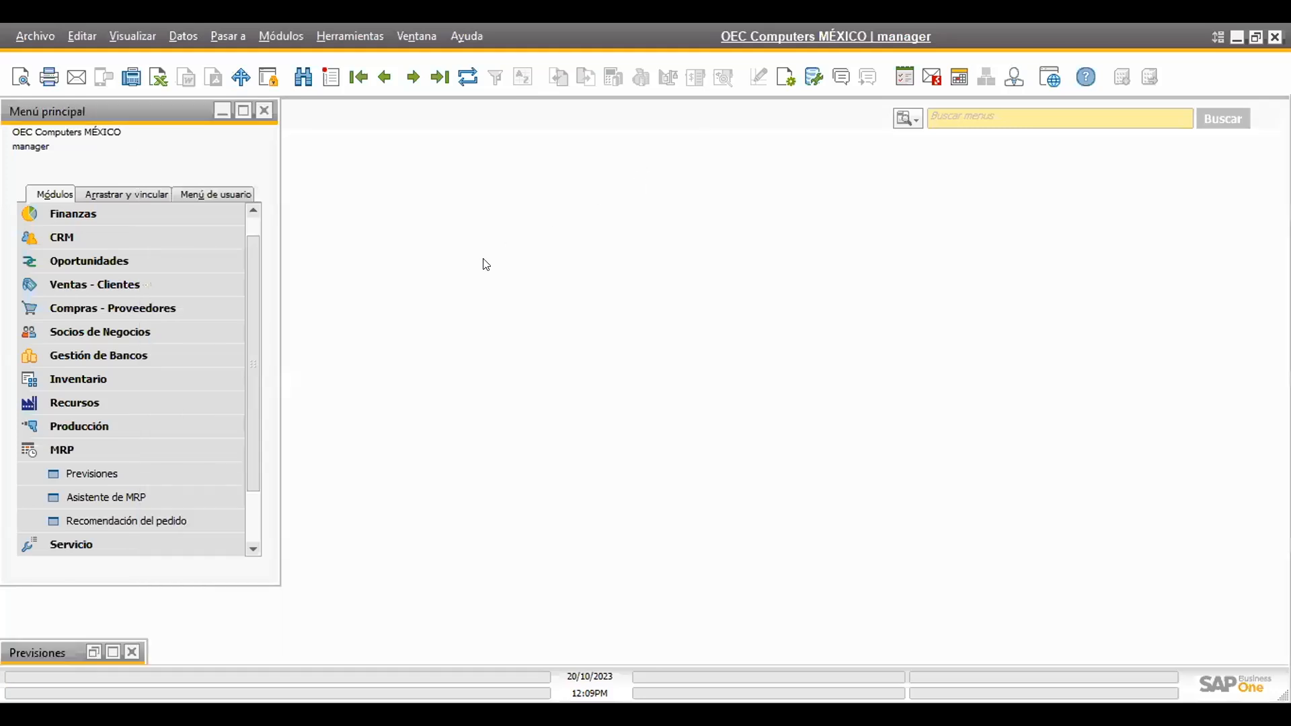
Open the stock audit report (Informe de auditoría de stocks) from the inventory reports and place its selection criteria window beside the main menu
left_click(80, 382)
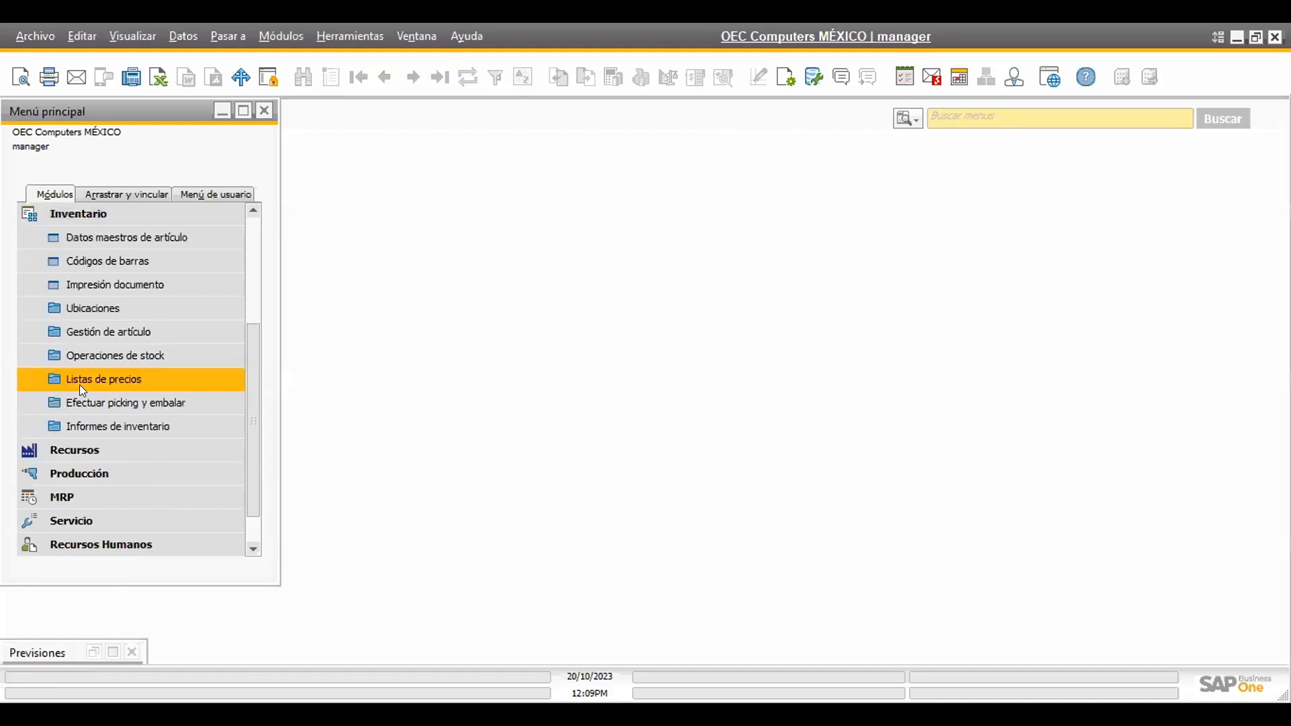
left_click(137, 423)
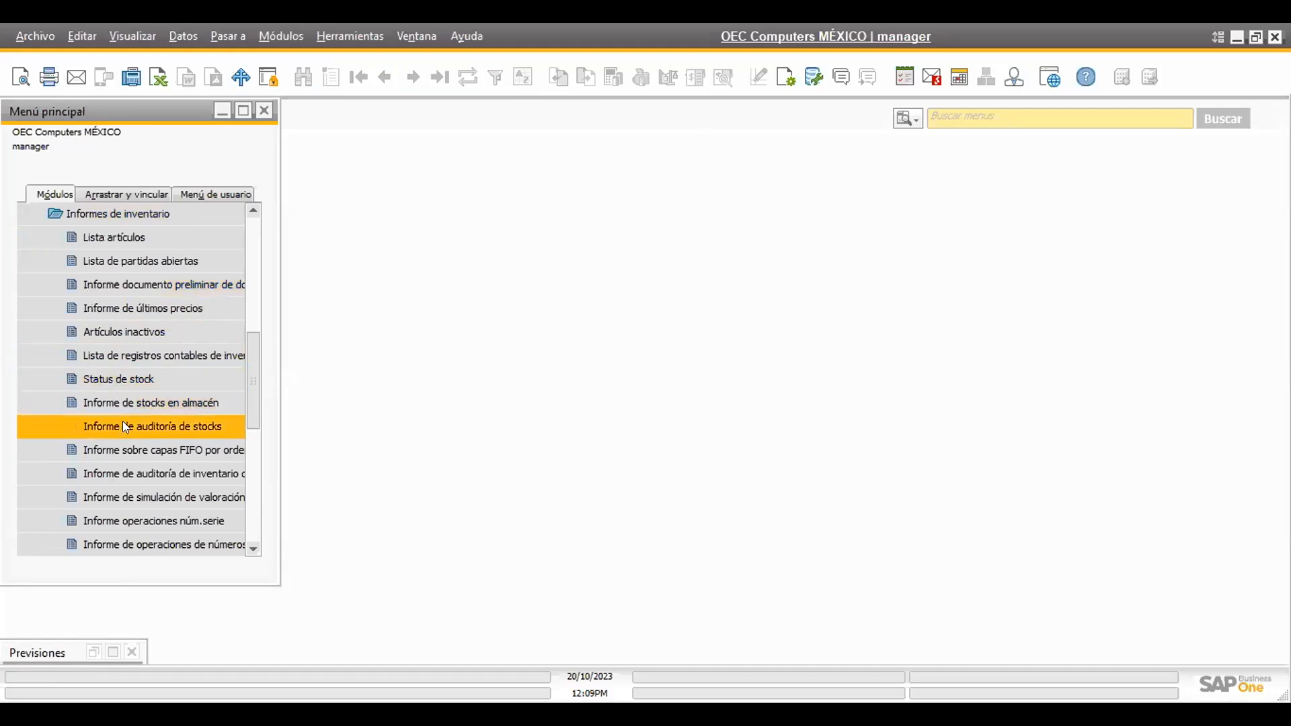
left_click(144, 431)
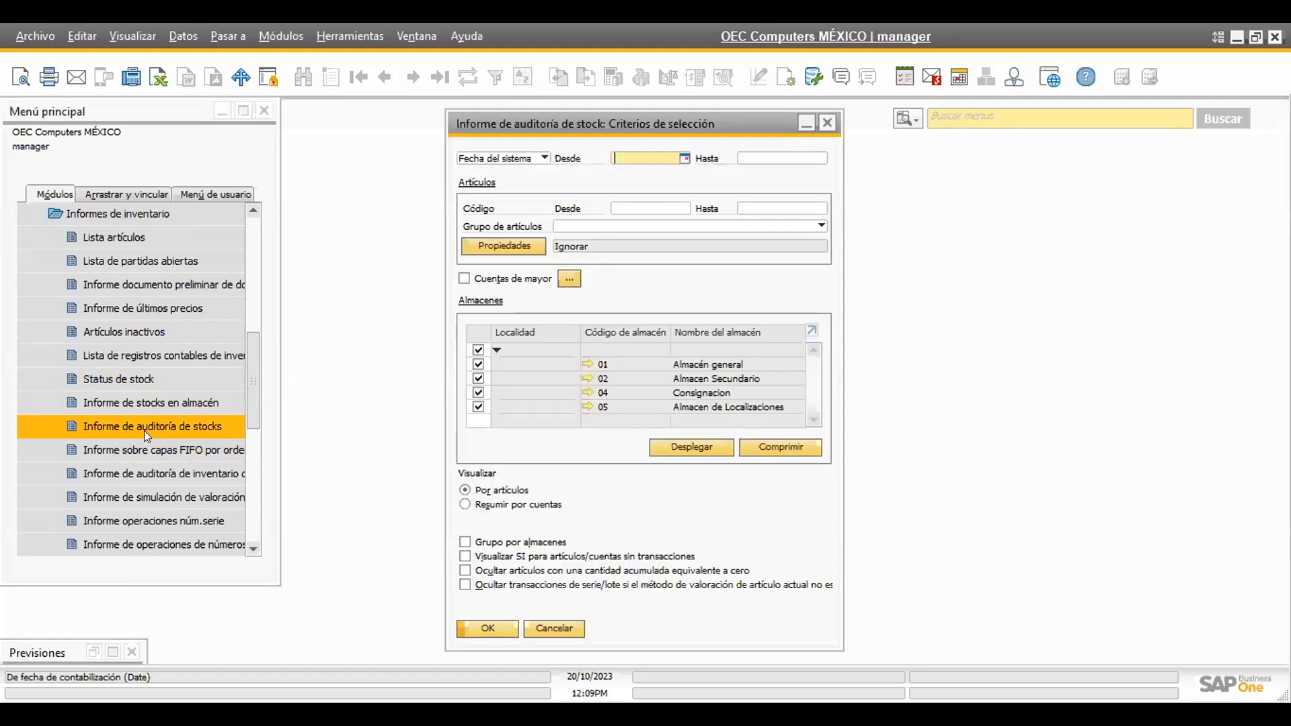
left_click_drag(593, 118, 439, 115)
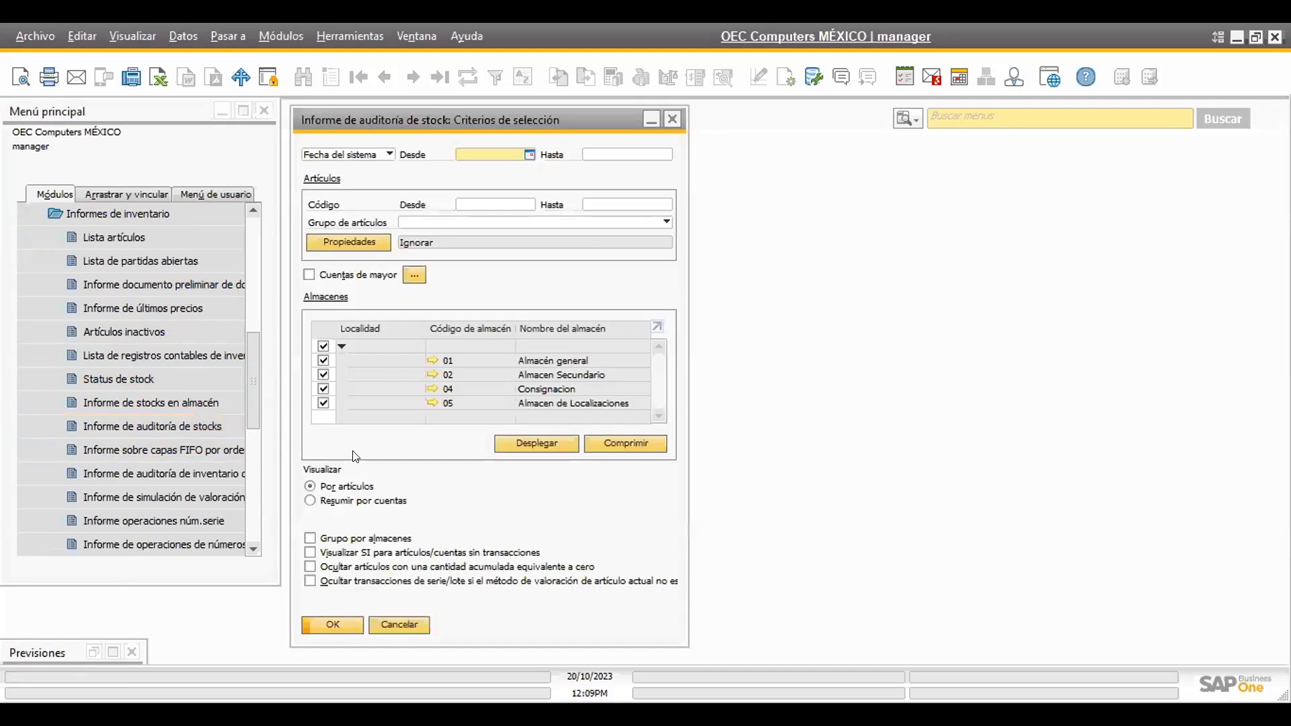
Try to run the stock audit report for all warehouses without date or item filters, then cancel the run
left_click(336, 620)
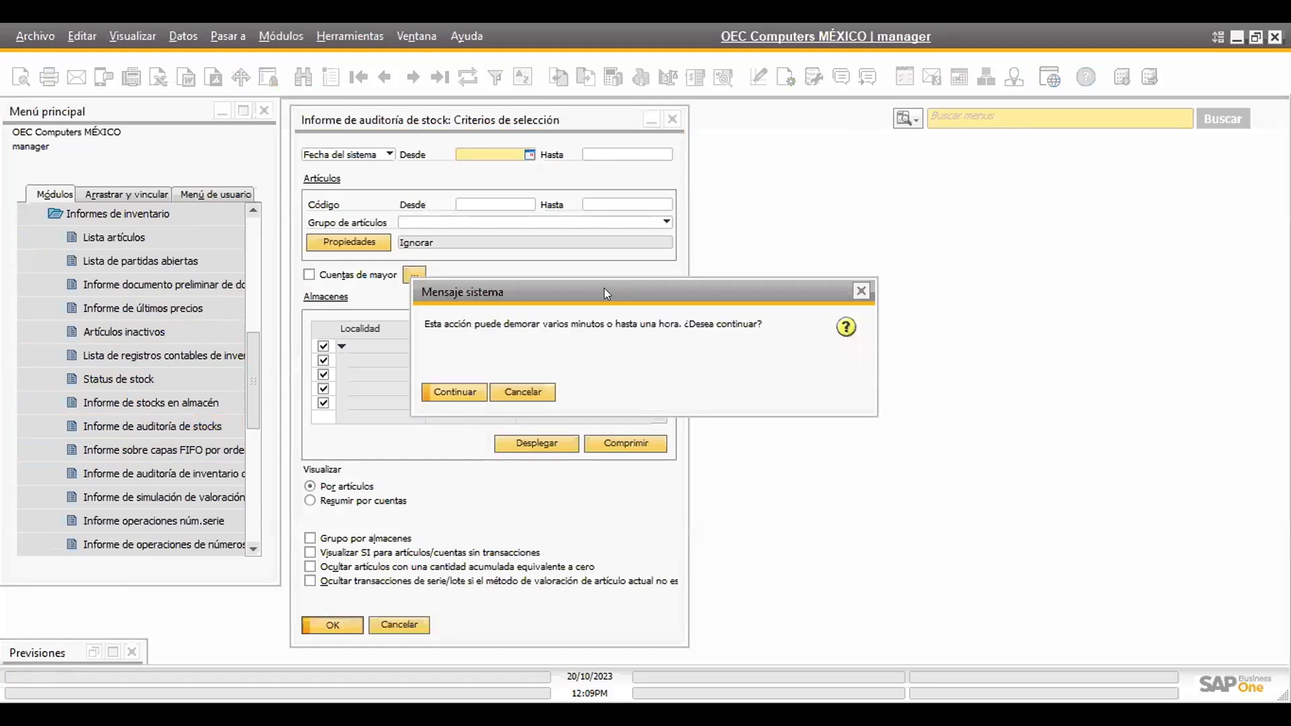
left_click_drag(604, 289, 471, 296)
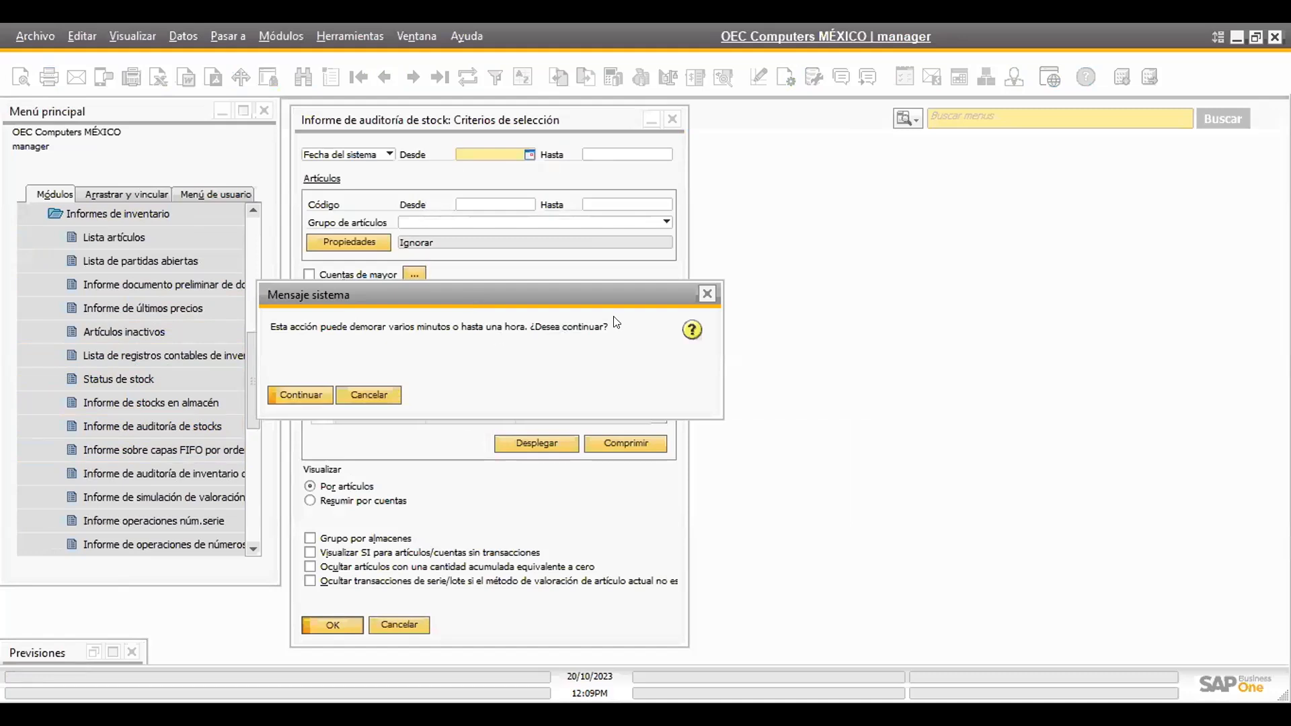
left_click(708, 292)
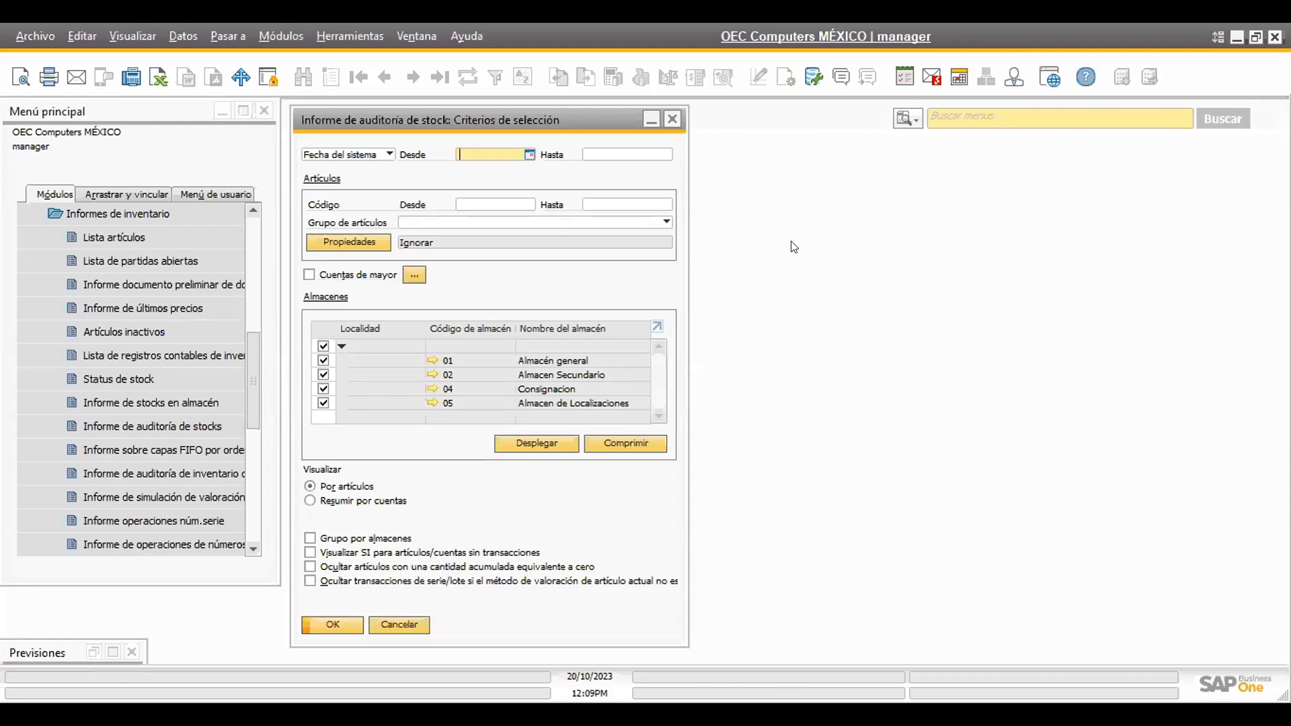